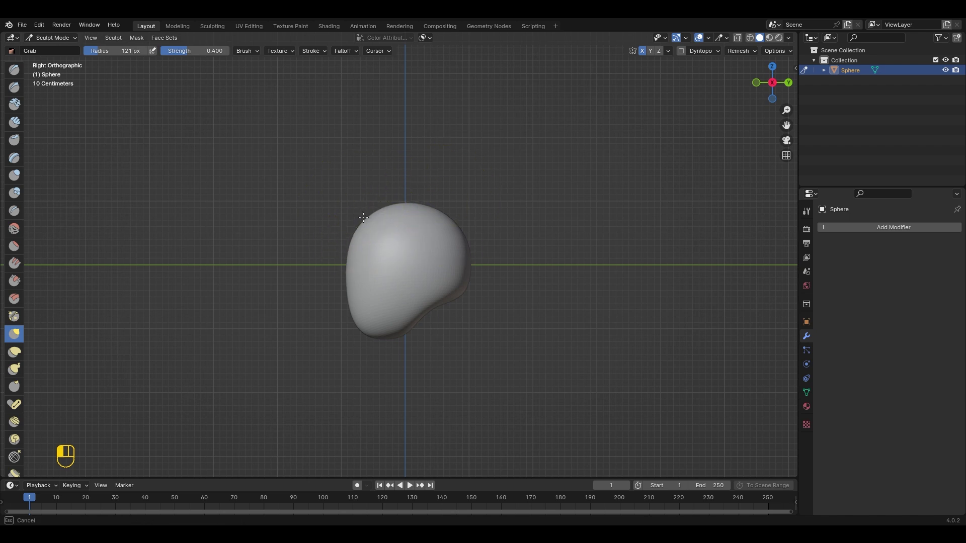
- Reshape the underside of the head with the Grab brush in side view, defining the jawline, chin and skull base
scroll(404, 352, "up", 1)
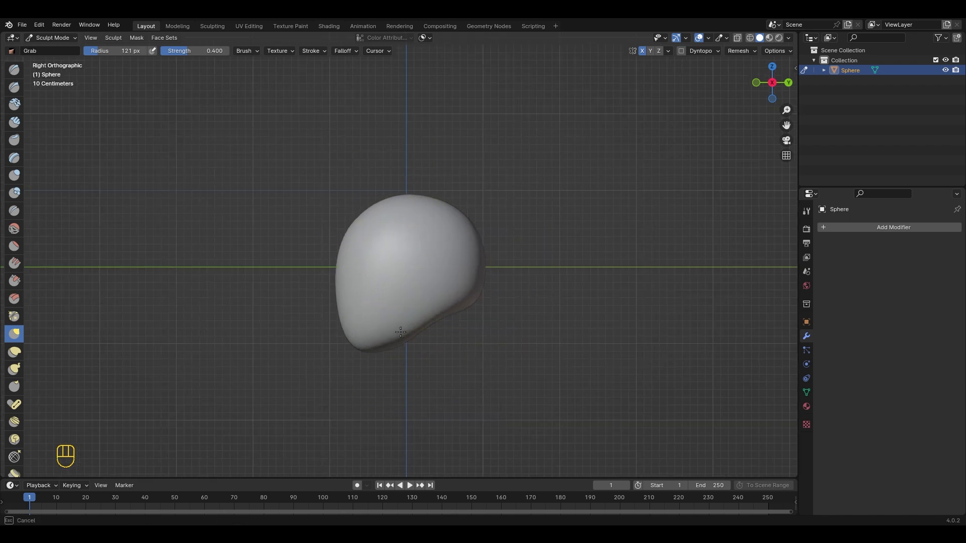
left_click_drag(400, 332, 422, 315)
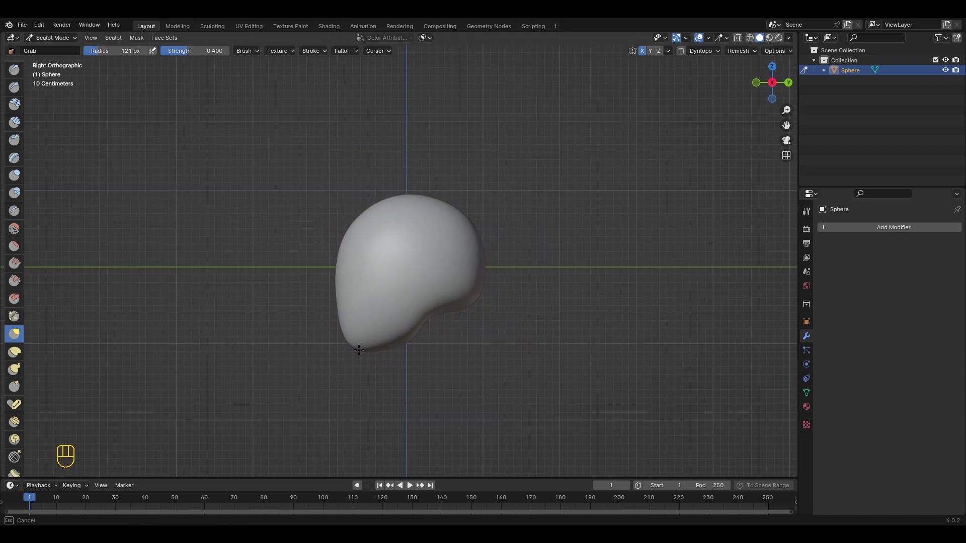
left_click_drag(359, 350, 358, 350)
left_click_drag(410, 330, 412, 328)
left_click_drag(477, 302, 466, 299)
- Pull the sides of the head slightly inward with the Grab brush, checking the shape from the front
mouse_move(467, 299)
middle_mouse_down()
mouse_move(478, 311)
mouse_move(498, 307)
middle_mouse_up()
left_click_drag(457, 306, 451, 306)
left_click_drag(463, 269, 460, 269)
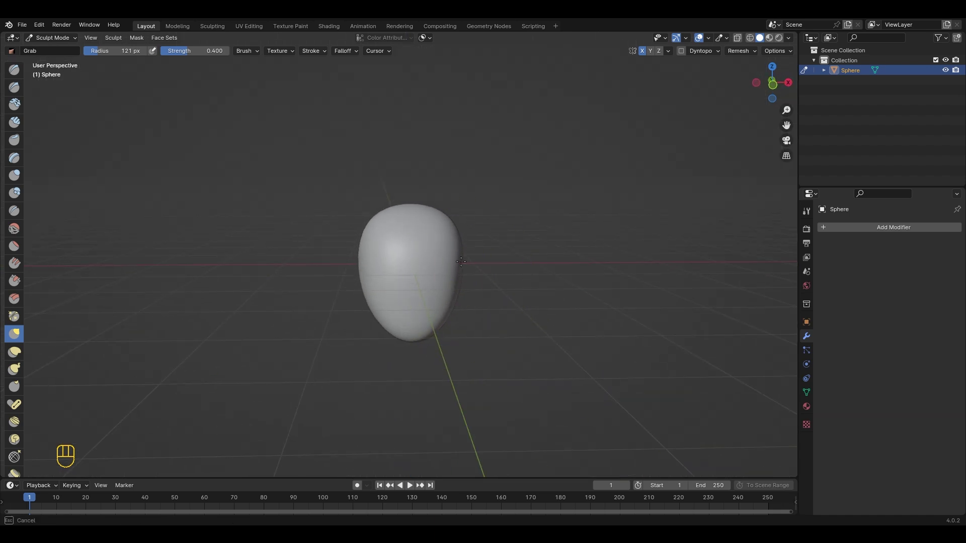
middle_click_drag(459, 269, 433, 280)
key("KP_1")
scroll(460, 335, "down", 1)
- Return to Object Mode, add a UV sphere, and give it an applied level 2 subdivision
left_click(54, 38)
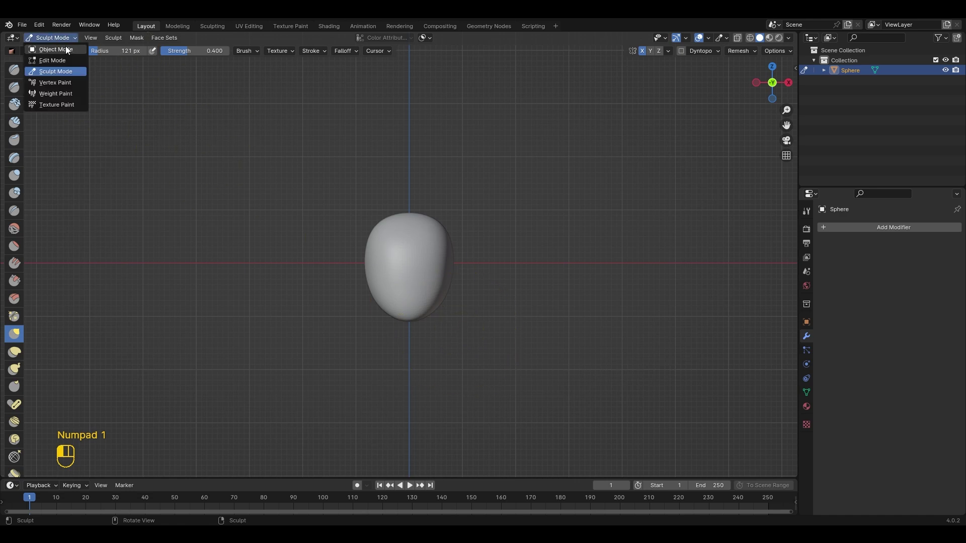
left_click(66, 49)
scroll(508, 330, "down", 2)
middle_click_drag(509, 332, 513, 276, "shift")
key("shift+a")
mouse_move(468, 281)
left_click(531, 87)
key("ctrl+2")
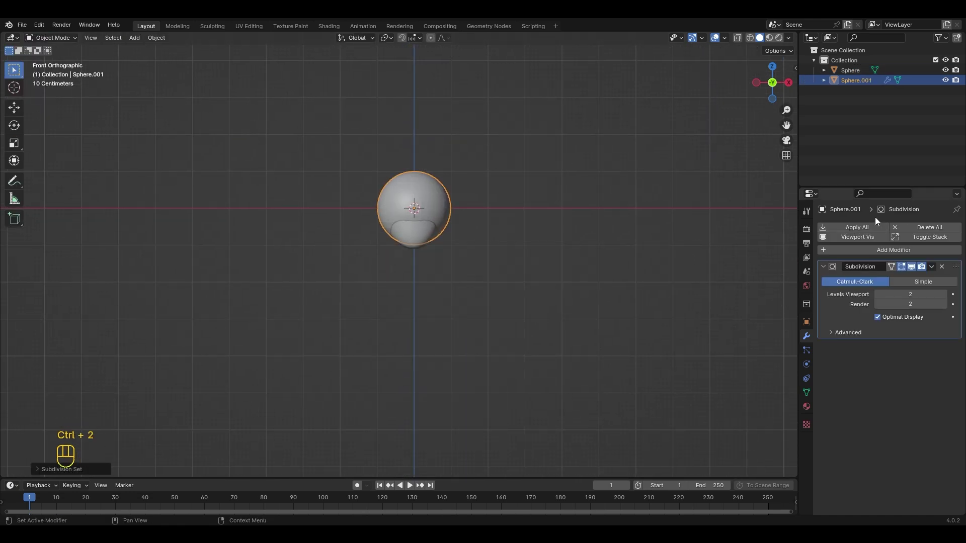
left_click(866, 227)
- Shrink the new sphere, move it down along Z below the head, and stretch it vertically into a slim neck form
scroll(599, 241, "up", 3)
key("s")
left_click(519, 211)
key("g")
key("z")
left_click(527, 291)
key("s")
key("z")
left_click(641, 324)
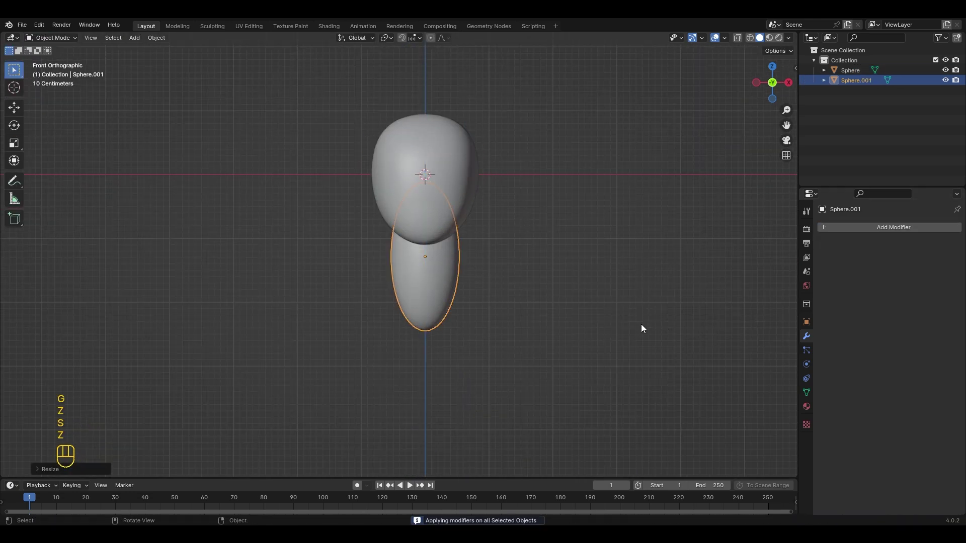
key("s")
left_click(669, 322)
- Move the neck form back under the skull in side view and scale it down slightly
key("KP_3")
key("g")
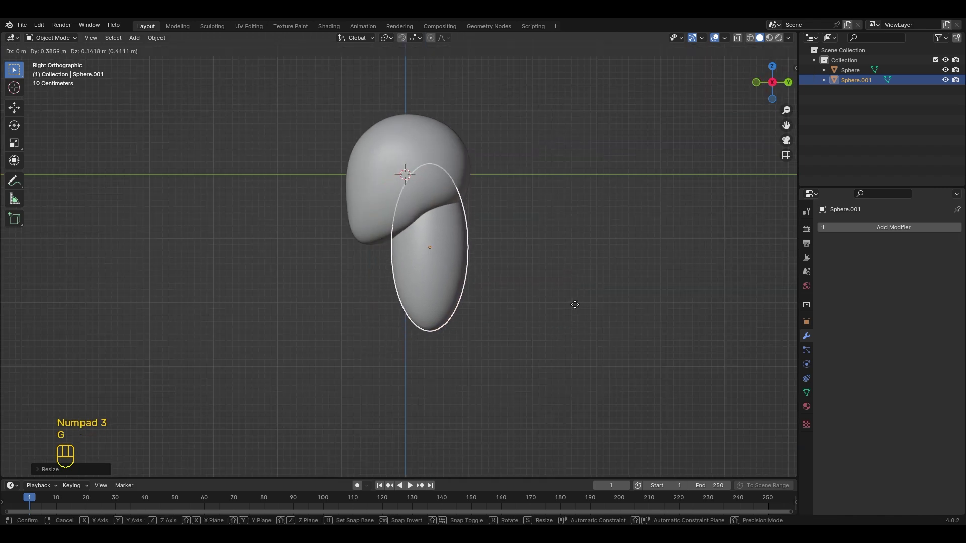
key("s")
left_click(500, 287)
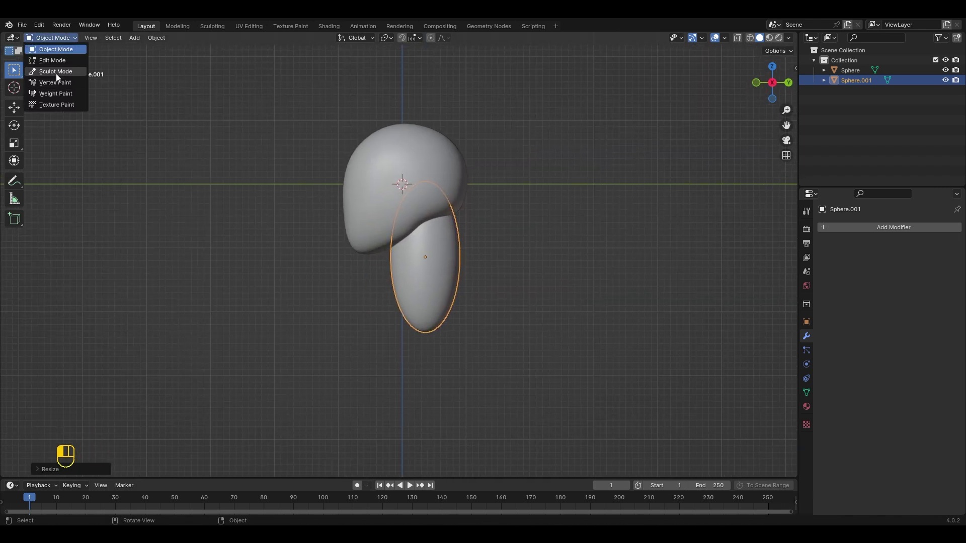
- Enter Sculpt Mode with X symmetry and slice off the neck's lower and upper ends using Line Project
left_click(56, 74)
left_click(640, 51)
scroll(14, 339, "down", 17)
left_click(14, 366)
right_click(251, 375)
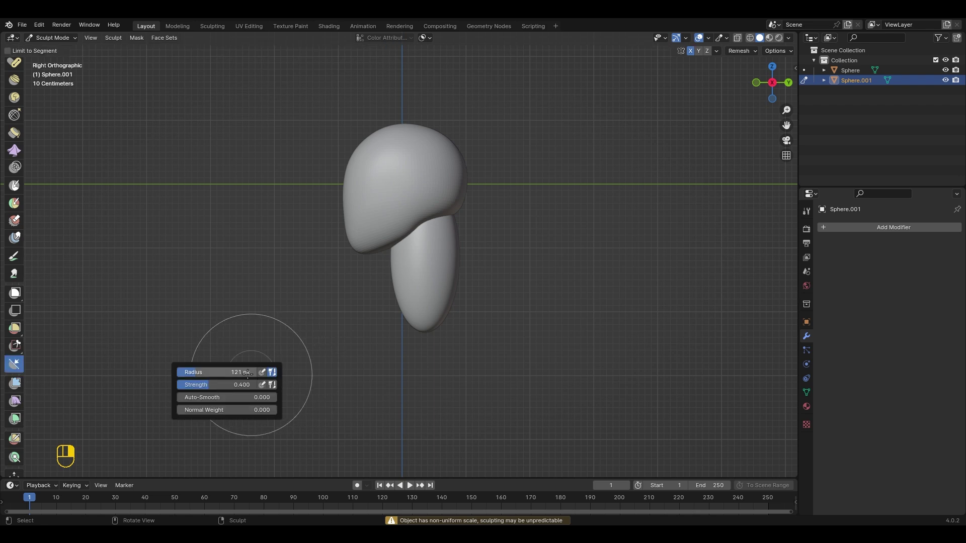
left_click_drag(247, 373, 238, 373)
left_click_drag(387, 314, 545, 313)
left_click_drag(490, 225, 283, 231)
- Switch to the Grab brush and set its radius to 140 px
scroll(9, 118, "up", 4)
left_click(15, 73)
right_click(188, 228)
left_click_drag(129, 228, 137, 228)
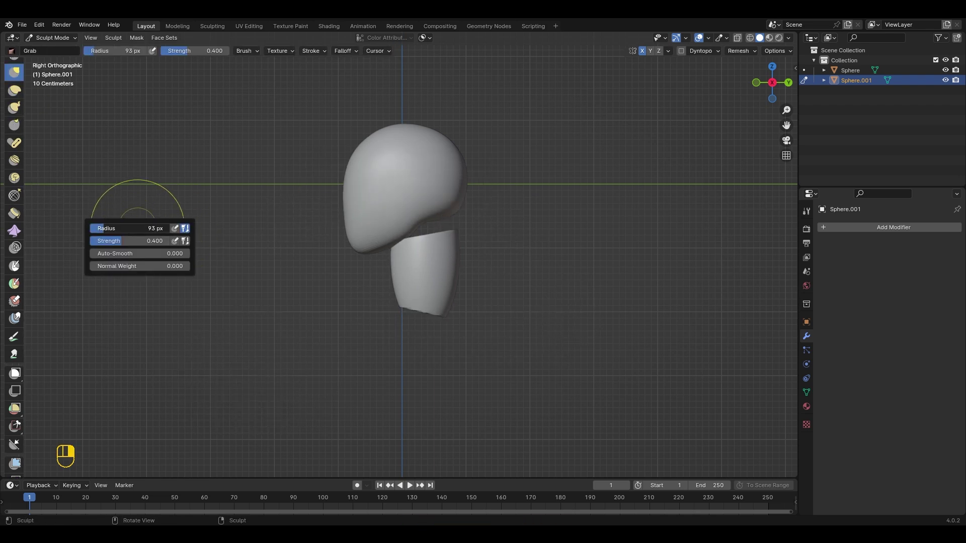
right_click(500, 248)
left_click_drag(456, 248, 464, 247)
- Slim the neck in side view and reshape its lower edge so it slopes down toward the front
scroll(438, 352, "up", 2)
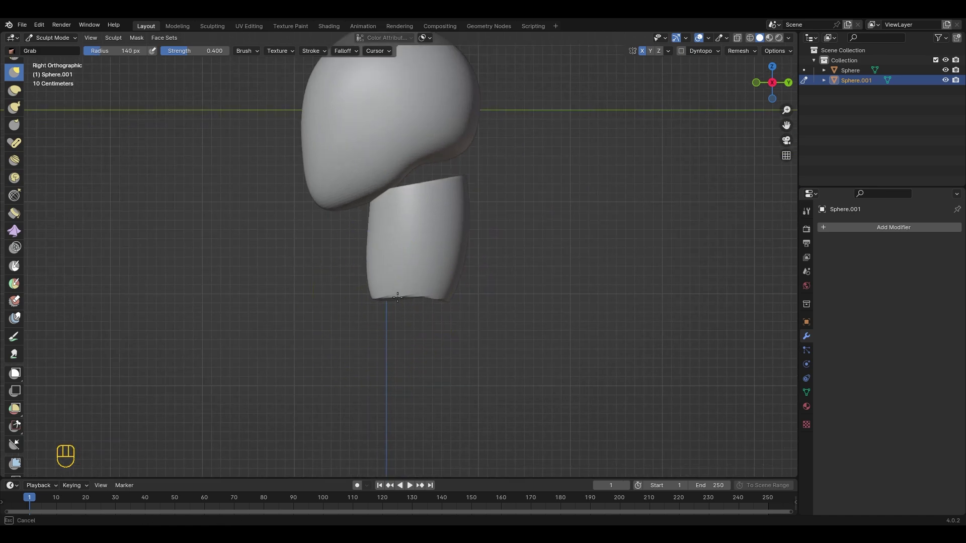
left_click_drag(397, 298, 400, 303)
left_click_drag(464, 244, 453, 245)
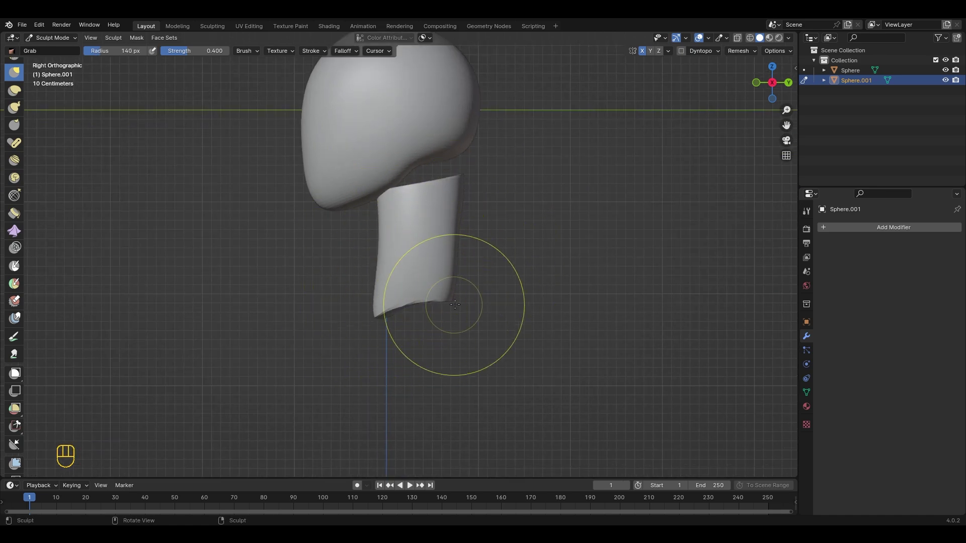
scroll(471, 221, "down", 1)
middle_click_drag(478, 212, 479, 256, "shift")
left_click_drag(437, 333, 437, 305)
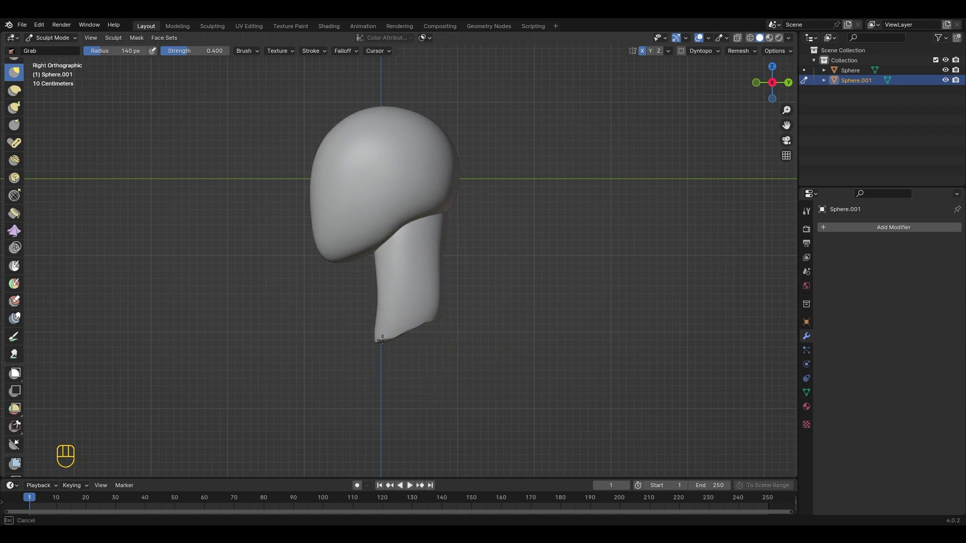
scroll(372, 275, "up", 1)
scroll(453, 346, "up", 1)
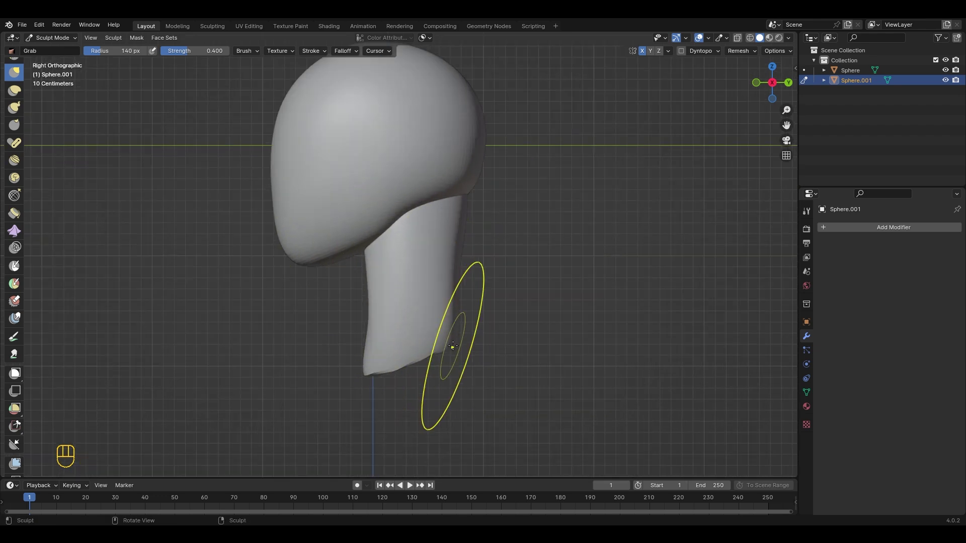
- Push the sides of the neck inward with the Grab brush to narrow it
middle_click_drag(478, 320, 347, 308)
left_click_drag(286, 307, 322, 296)
middle_click_drag(320, 296, 356, 286)
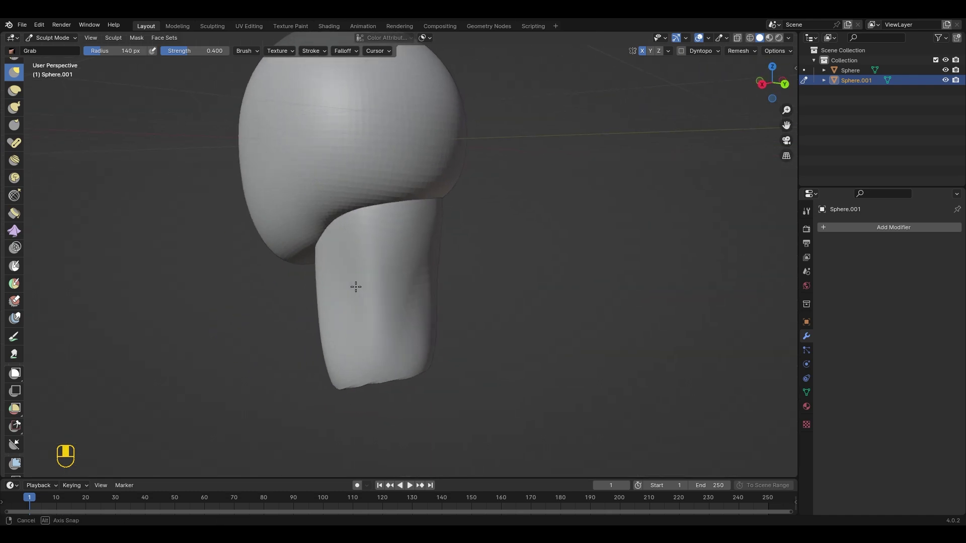
left_click_drag(318, 313, 334, 313)
middle_click_drag(328, 337, 494, 281)
middle_click_drag(525, 329, 476, 271)
middle_click_drag(421, 299, 493, 342)
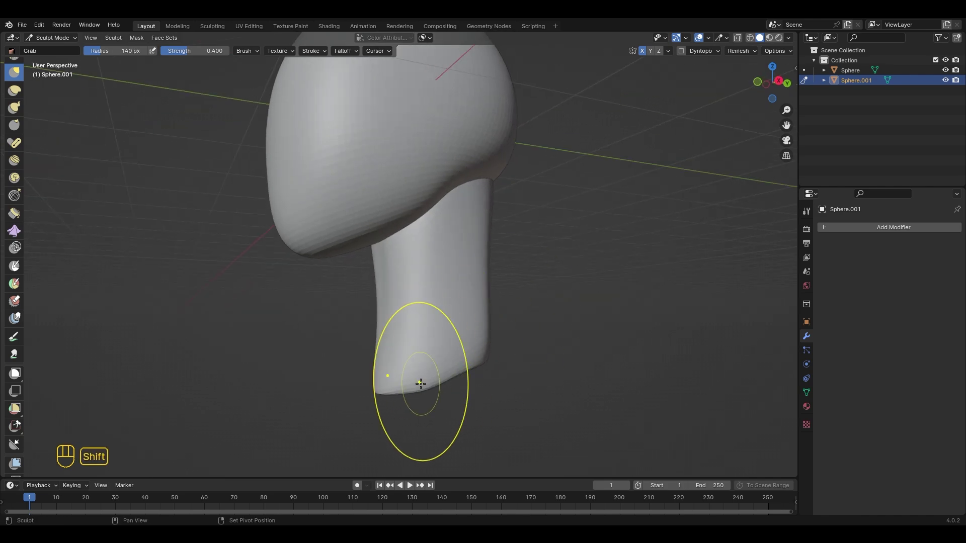
- Smooth the side surface of the neck toward its lower end
middle_click_drag(388, 347, 465, 305)
key("KP_1")
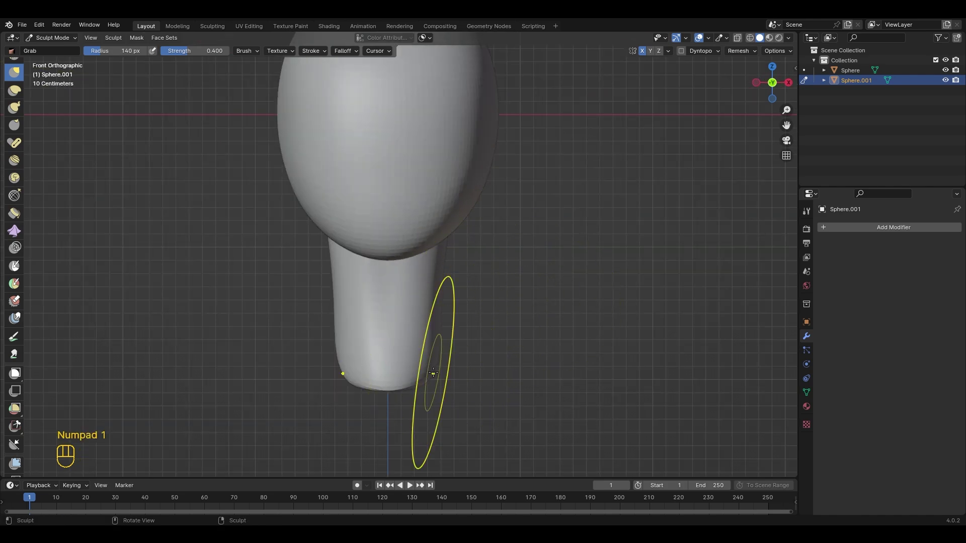
middle_click_drag(437, 247, 415, 245)
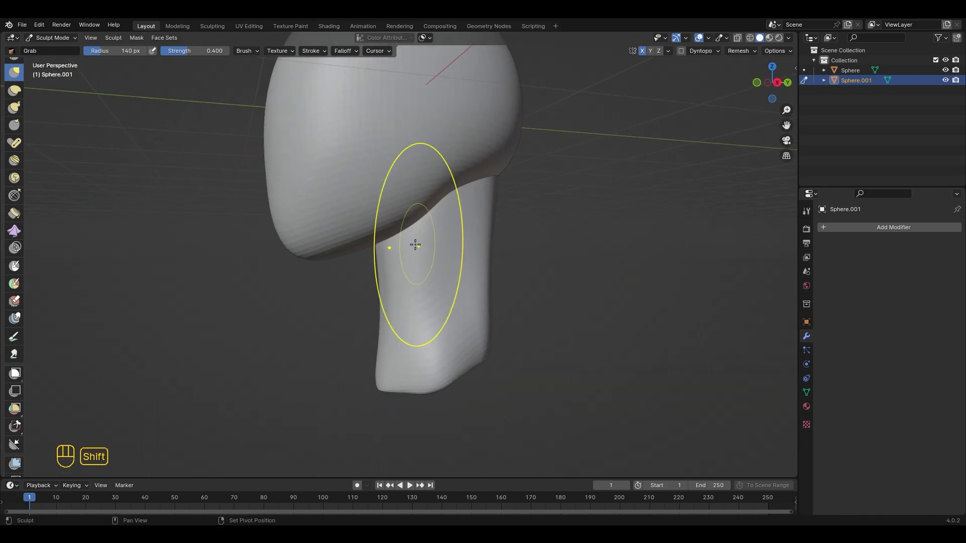
middle_click_drag(490, 322, 453, 312)
mouse_move(453, 312)
left_mouse_down("shift")
mouse_move(451, 293)
mouse_move(422, 342)
left_mouse_up("shift")
scroll(478, 320, "down", 3)
key("KP_3")
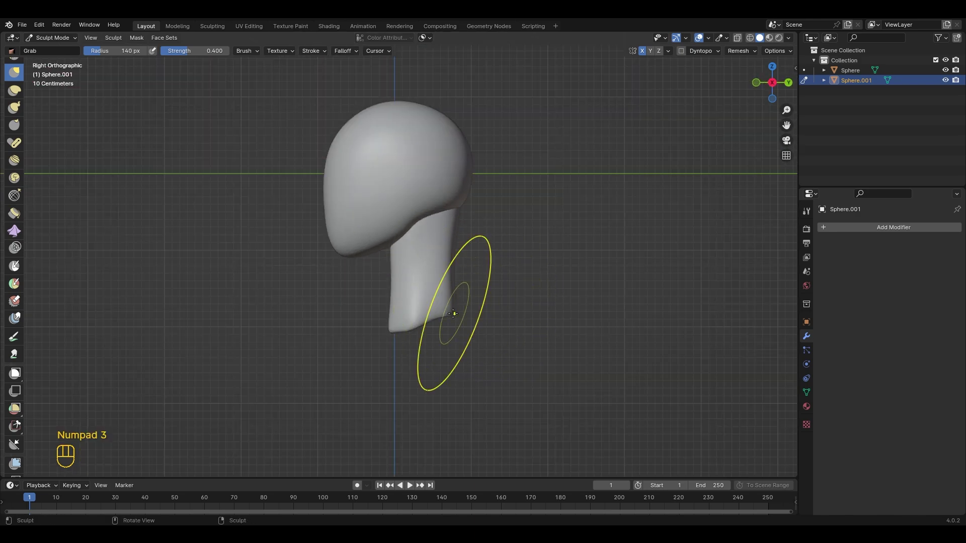
- Adjust the nape and the front of the neck where they meet the head in side view
left_click_drag(458, 204, 455, 209)
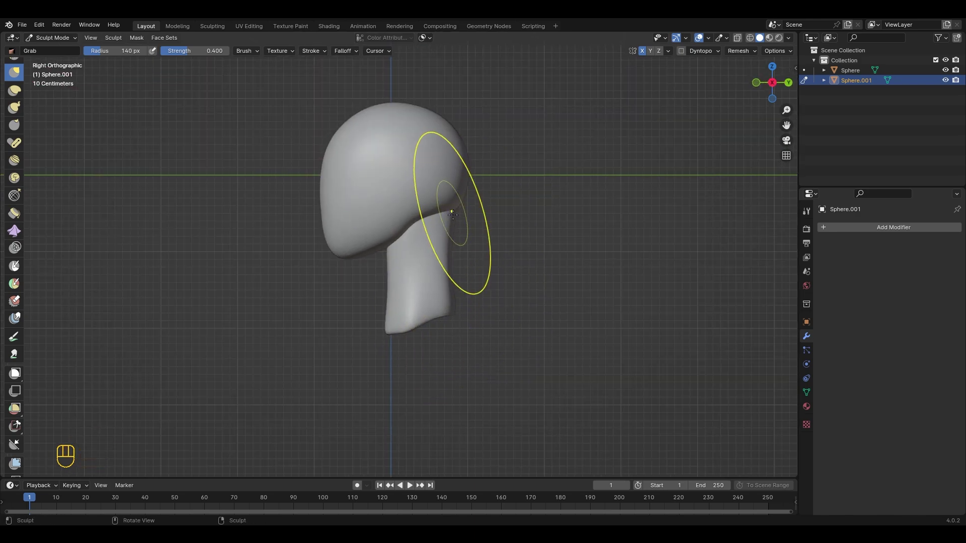
scroll(388, 246, "up", 1)
left_click_drag(388, 246, 387, 253)
middle_click_drag(425, 332, 515, 342)
key("KP_1")
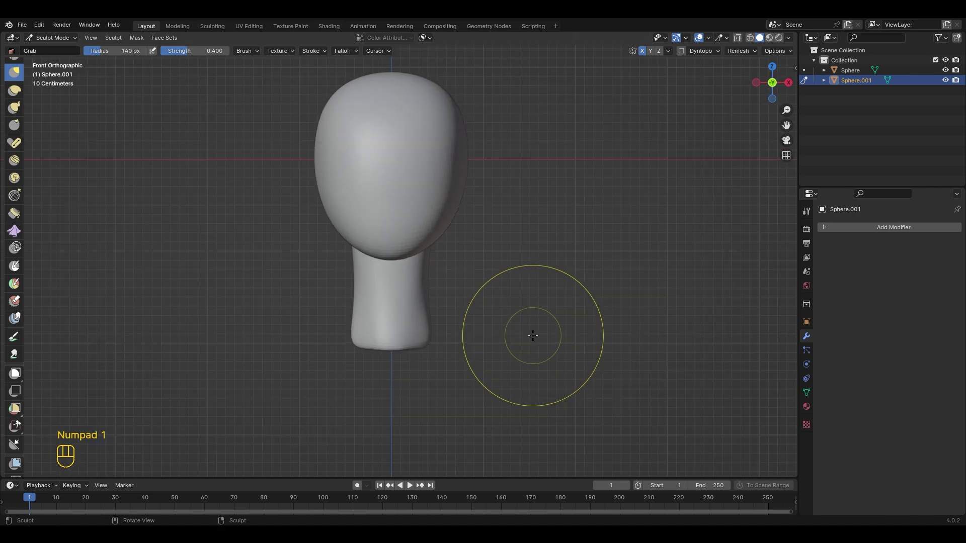
- Raise the outer corners of the neck's base in front view so the neck tapers to a central point
scroll(453, 307, "down", 2)
middle_click_drag(444, 302, 446, 331, "shift")
scroll(446, 330, "up", 2)
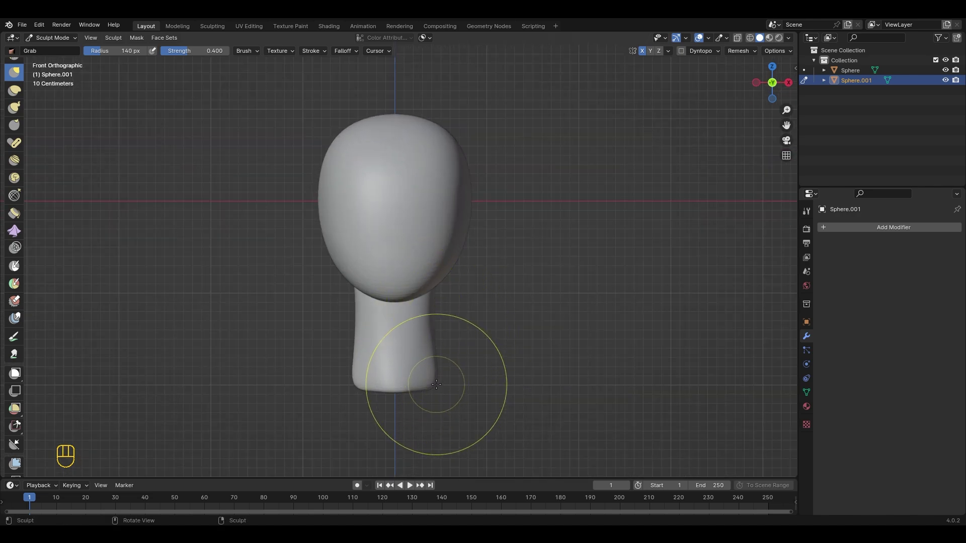
left_click_drag(436, 384, 434, 363)
scroll(414, 373, "up", 1)
middle_click_drag(414, 372, 413, 300, "shift")
left_click_drag(412, 323, 413, 317)
scroll(418, 318, "down", 2)
middle_click_drag(418, 318, 418, 378, "shift")
- Switch sculpting to the head and narrow its sides with the Grab brush from several angles
key("alt+q")
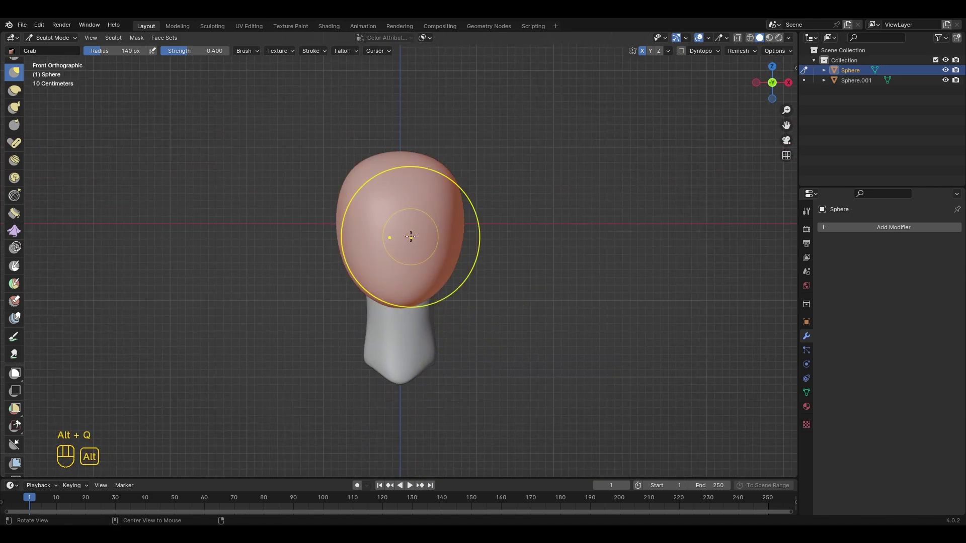
scroll(418, 237, "down", 2)
left_click_drag(444, 239, 438, 235)
scroll(318, 254, "up", 2)
mouse_move(503, 242)
middle_mouse_down()
mouse_move(317, 255)
mouse_move(360, 247)
middle_mouse_up()
left_click_drag(361, 242, 366, 241)
middle_click_drag(367, 241, 461, 246)
left_click_drag(452, 247, 447, 248)
- Pull the upper side of the head slightly inward in front view
scroll(556, 264, "down", 2)
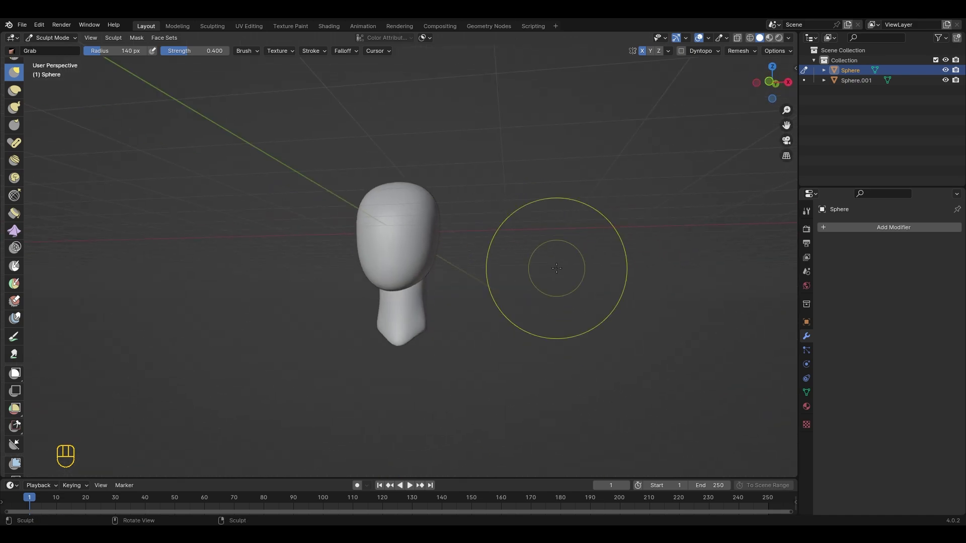
key("KP_1")
scroll(463, 211, "up", 2)
left_click_drag(450, 188, 448, 189)
- Add another UV sphere in Object Mode for the torso and apply a level 2 subdivision to it
scroll(451, 221, "down", 3)
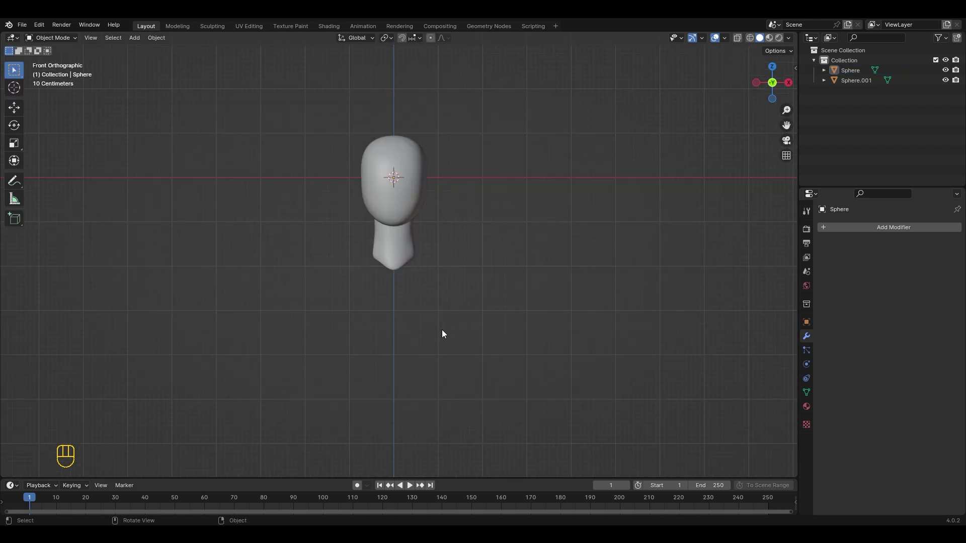
key("shift+a")
mouse_move(442, 331)
left_click(490, 131)
key("ctrl+2")
left_click(869, 228)
- Move the torso sphere down along Z below the neck, enlarge it, and stretch it vertically
key("g")
key("z")
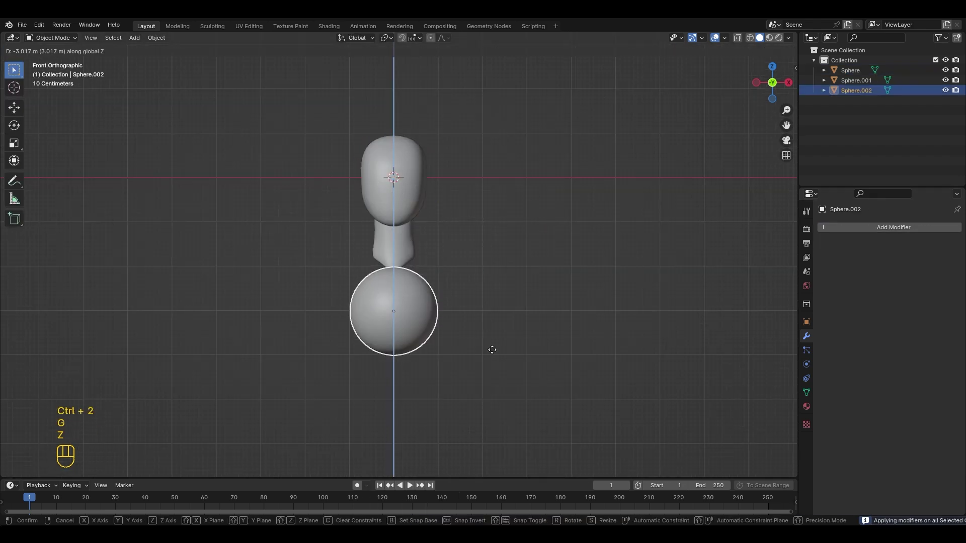
left_click(495, 331)
key("s")
left_click(509, 336)
key("s")
key("z")
left_click(524, 343)
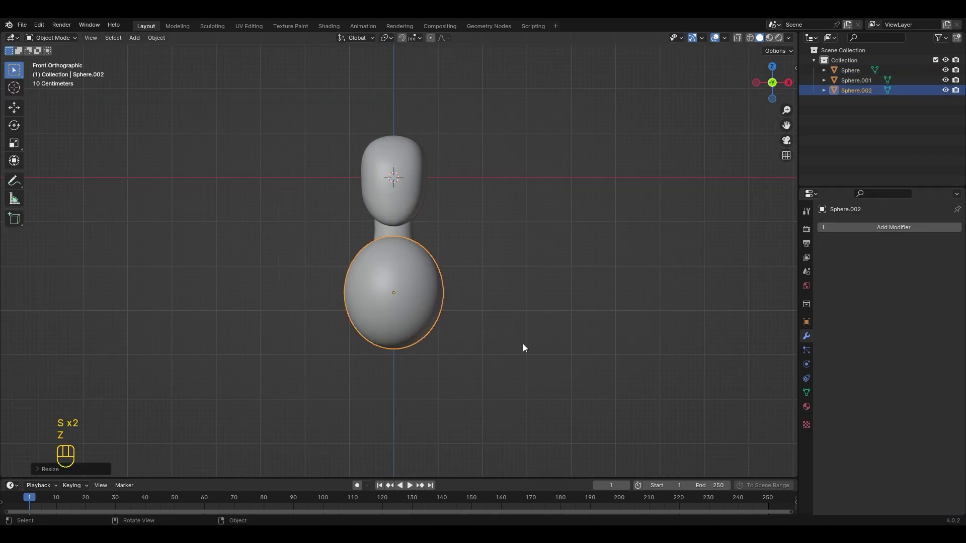
- Tilt the torso sphere in side view and reposition it under the neck
key("KP_3")
key("r")
left_click(511, 378)
key("g")
left_click(522, 373)
- Enter Sculpt Mode on the torso and flatten its back and front into a slimmer ribcage profile in side view
left_click(52, 37)
left_click(53, 71)
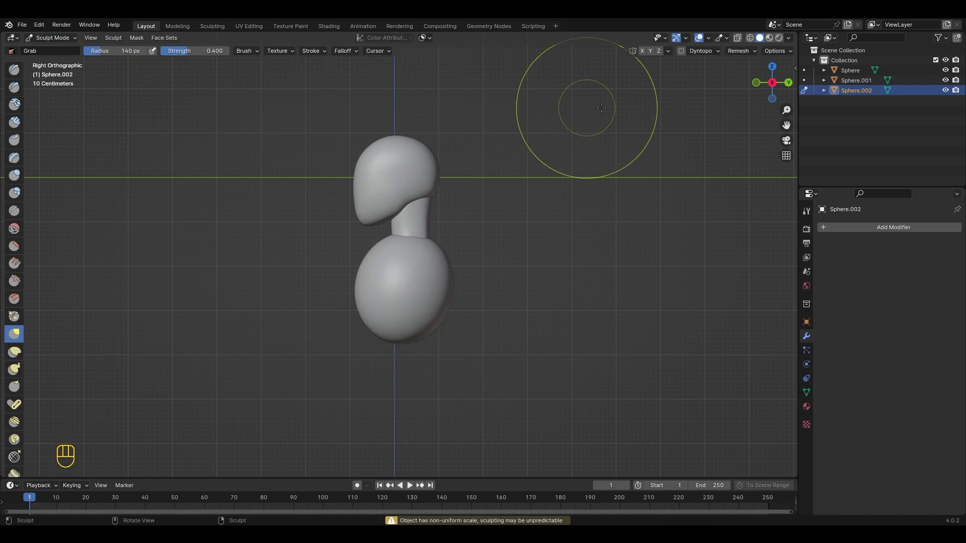
scroll(528, 181, "down", 1)
middle_click_drag(513, 204, 512, 195, "shift")
left_click_drag(459, 260, 449, 251)
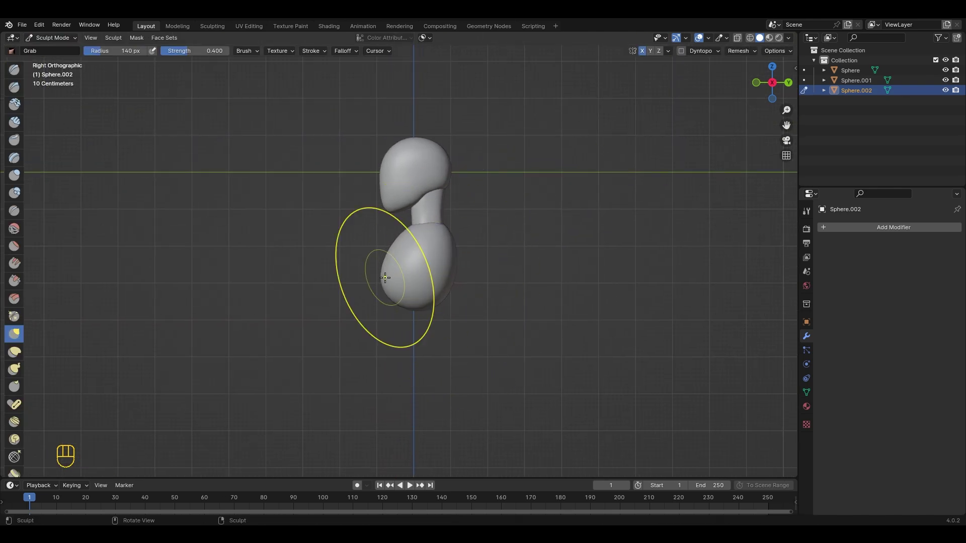
scroll(401, 241, "up", 1)
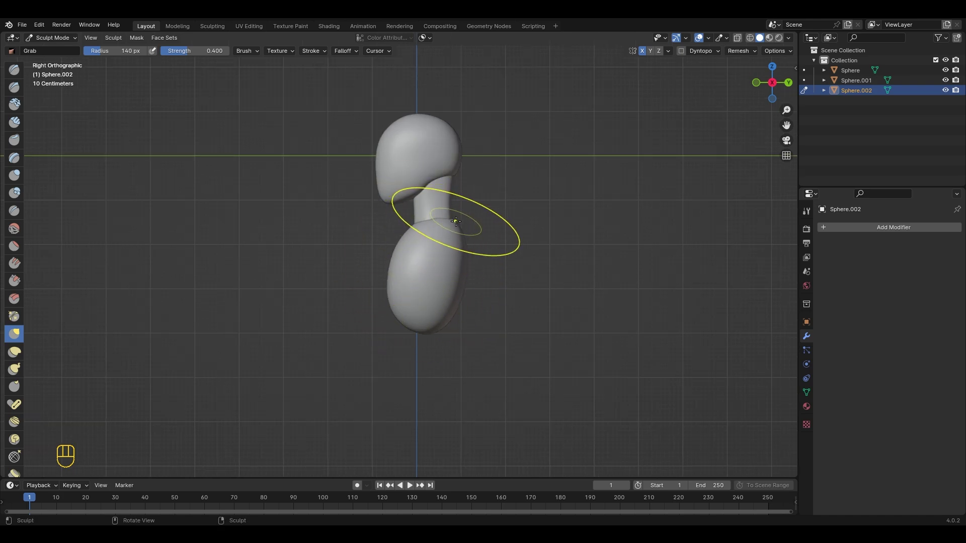
- Push in the ribcage's lower front with the Grab brush to form an arch under the ribs, and round its lower sides
mouse_move(461, 264)
middle_mouse_down()
mouse_move(425, 296)
mouse_move(453, 278)
mouse_move(439, 261)
middle_mouse_up()
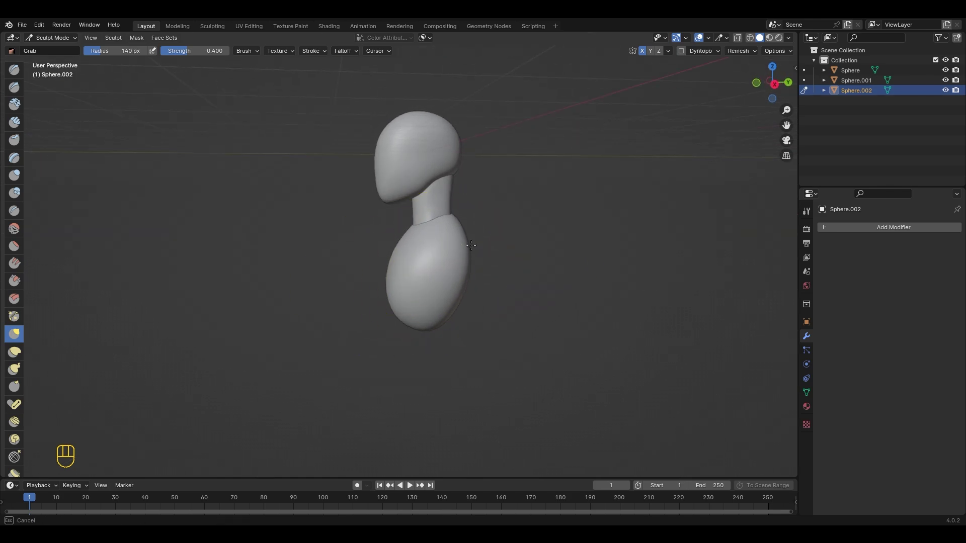
key("KP_1")
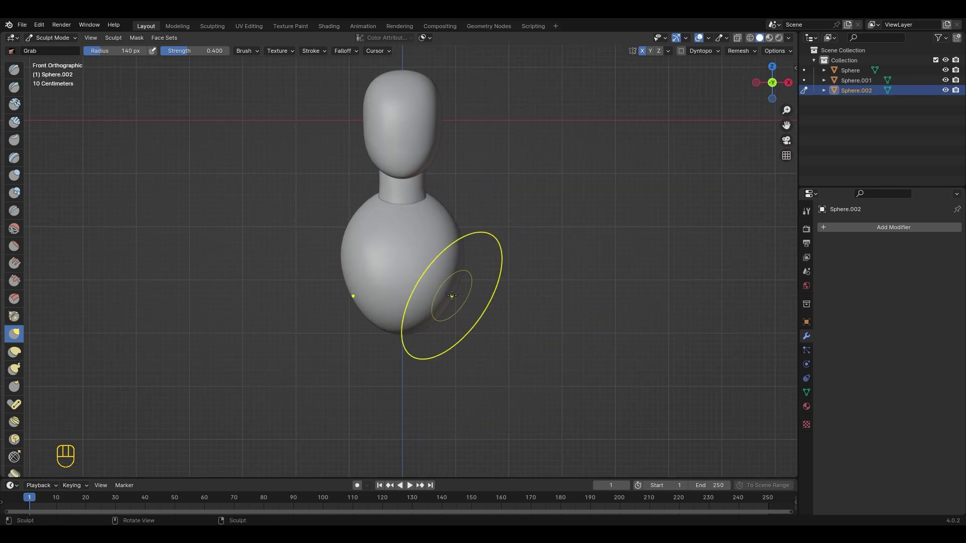
middle_click_drag(419, 304, 369, 328)
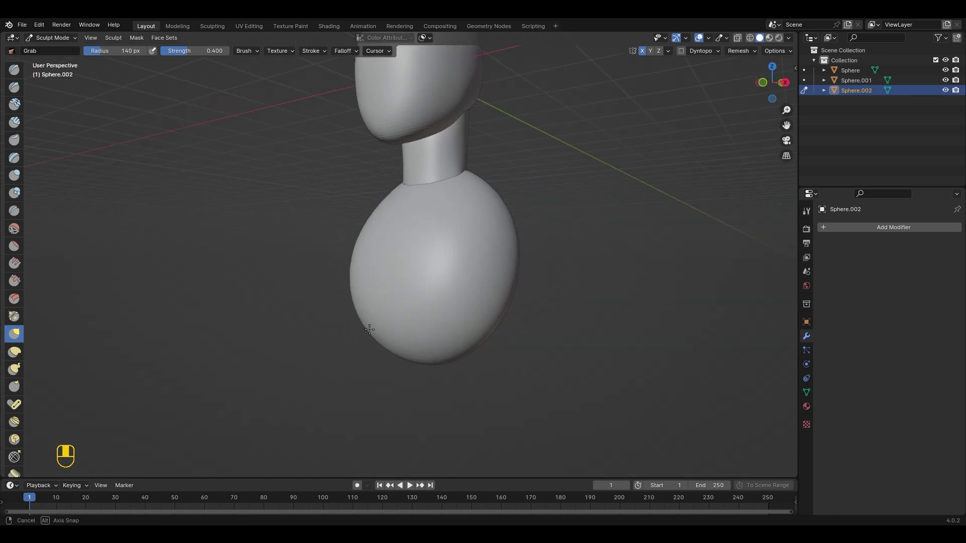
left_click_drag(368, 328, 444, 291)
middle_click_drag(444, 291, 473, 307)
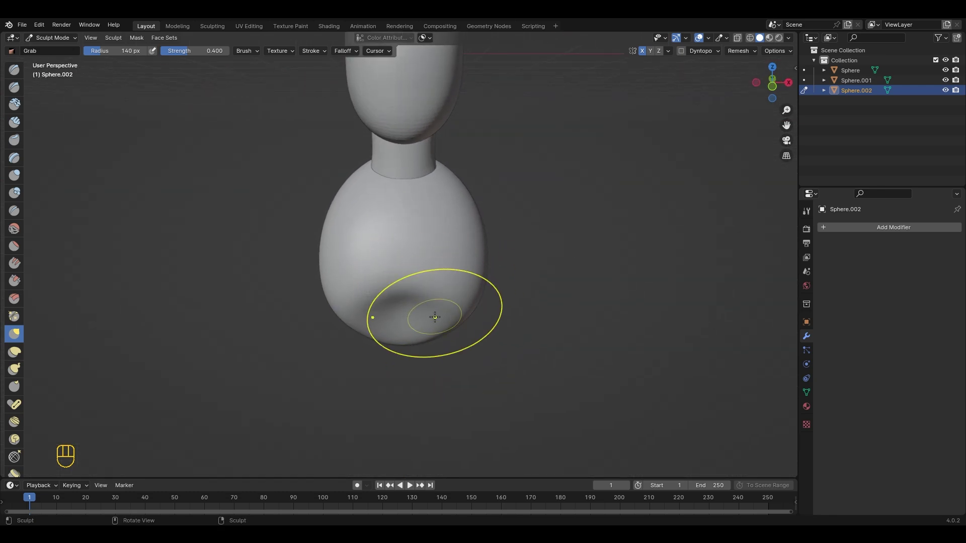
key("KP_1")
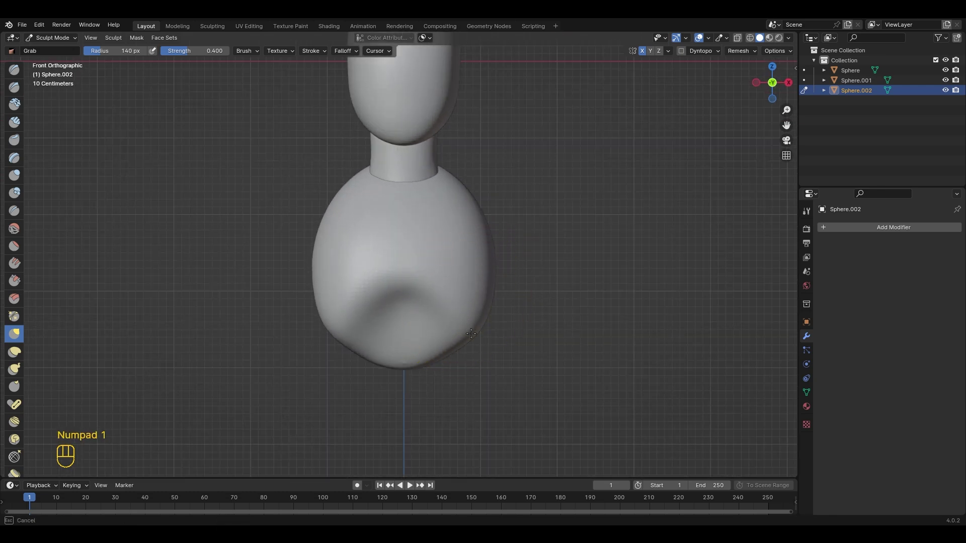
scroll(488, 277, "down", 2)
scroll(445, 327, "up", 2)
middle_click_drag(445, 330, 446, 296, "shift")
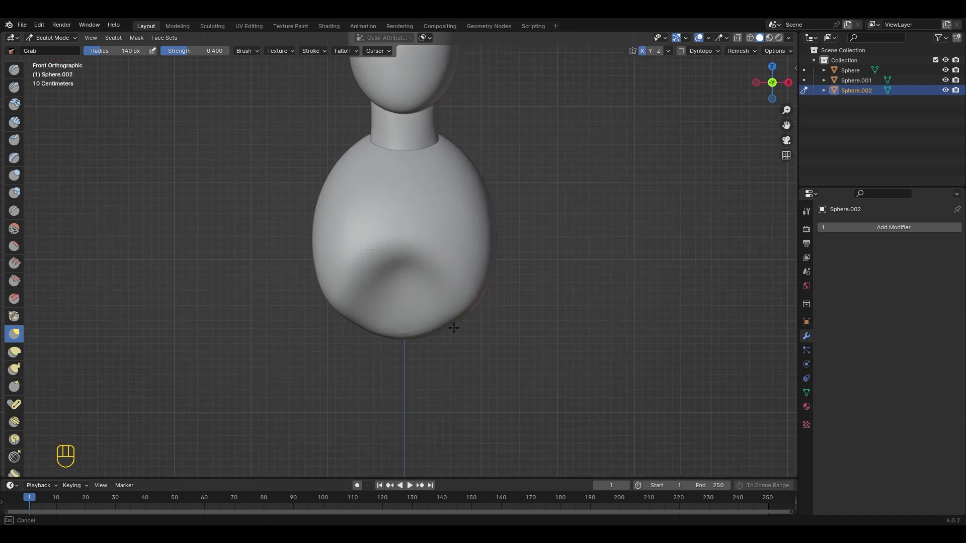
scroll(456, 329, "down", 3)
- Smooth out the ribcage's lower front and back profile in side view with the Grab brush
key("KP_3")
middle_click_drag(354, 272, 345, 285, "shift")
scroll(368, 267, "up", 2)
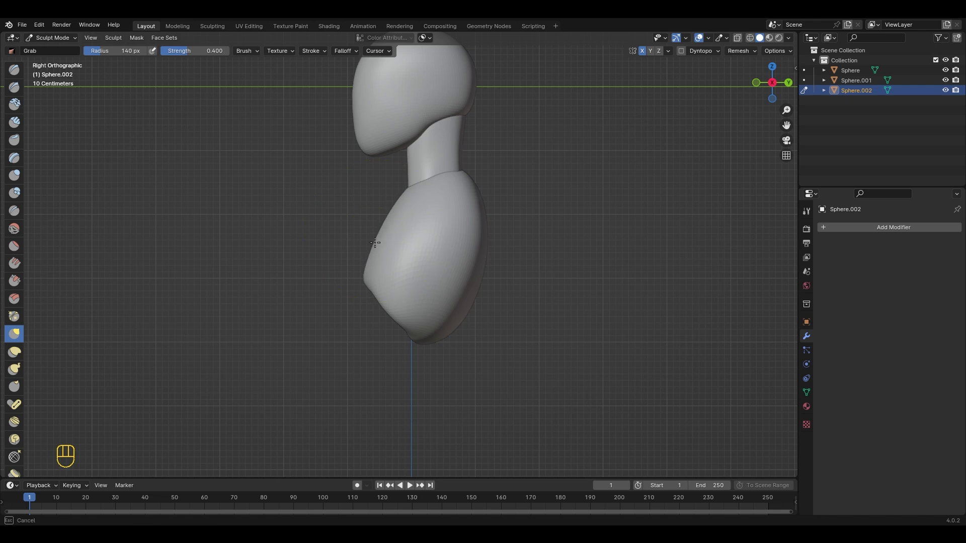
middle_click_drag(414, 355, 414, 329, "shift")
left_click_drag(395, 289, 394, 289)
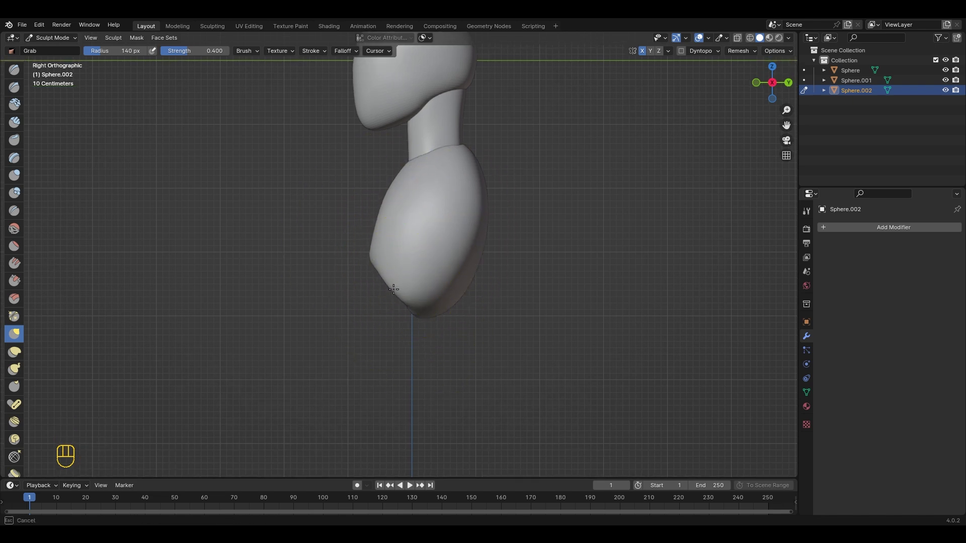
mouse_move(430, 309)
middle_mouse_down("shift")
mouse_move(411, 301)
mouse_move(422, 297)
middle_mouse_up("shift")
left_click_drag(460, 260, 471, 263)
scroll(471, 264, "down", 2)
- Add another UV sphere in Object Mode for the abdomen and apply a level 2 subdivision to it
mouse_move(473, 267)
middle_mouse_down()
mouse_move(546, 298)
mouse_move(543, 321)
middle_mouse_up()
key("KP_1")
left_click(54, 38)
left_click(55, 50)
key("shift+a")
mouse_move(453, 298)
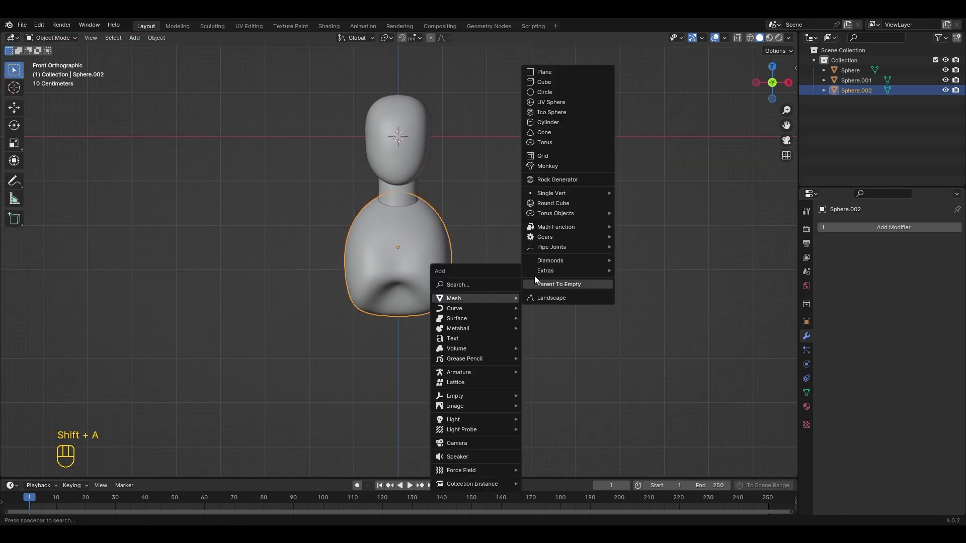
left_click(548, 102)
key("ctrl+2")
left_click(857, 226)
- Move the abdomen sphere about 3.97 m down along Z and shift it about 0.16 m back along Y
key("g")
key("z")
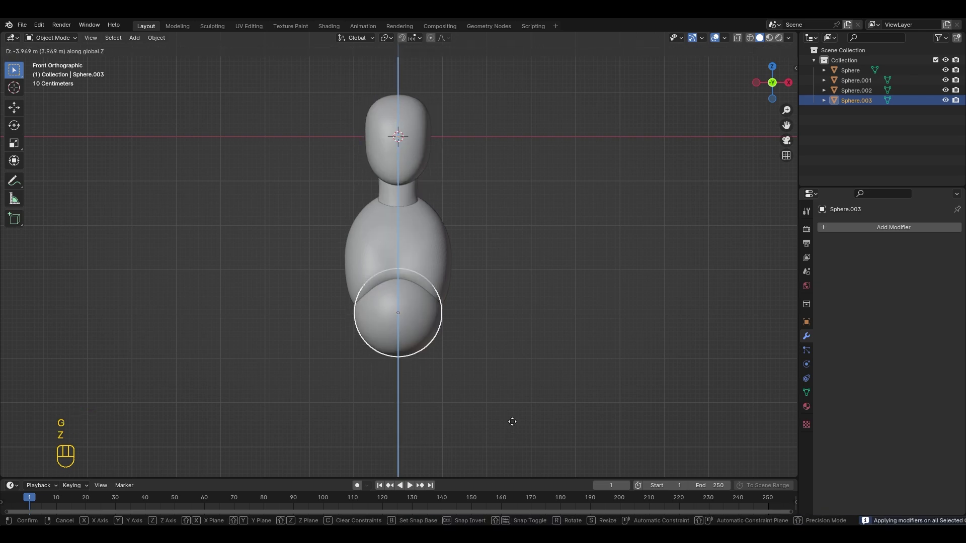
left_click(511, 421)
key("KP_3")
middle_click_drag(517, 382, 506, 380, "shift")
key("g")
key("y")
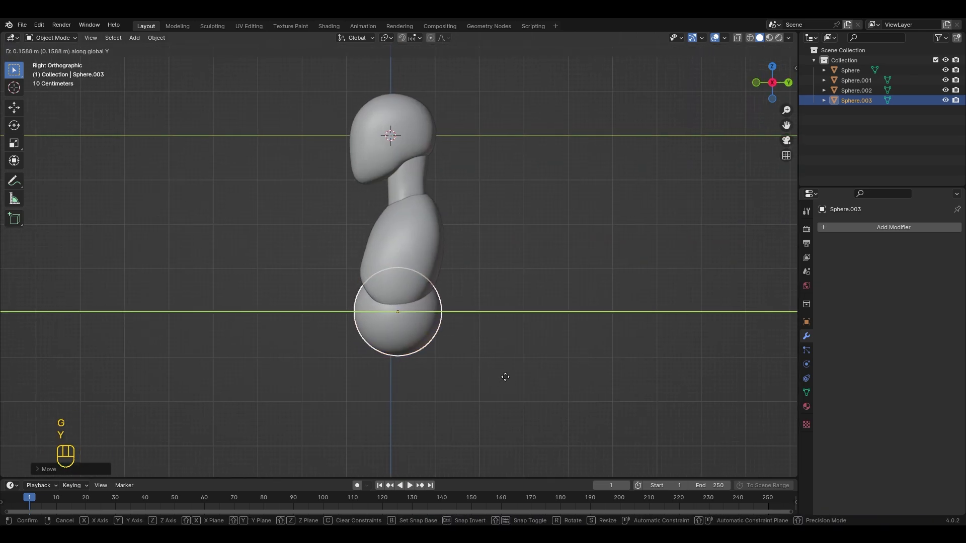
left_click(505, 377)
- Raise the abdomen sphere along Z into the lower ribcage and nudge it about 0.1 m back along Y
key("g")
key("z")
left_click(510, 358)
key("g")
key("x")
key("y")
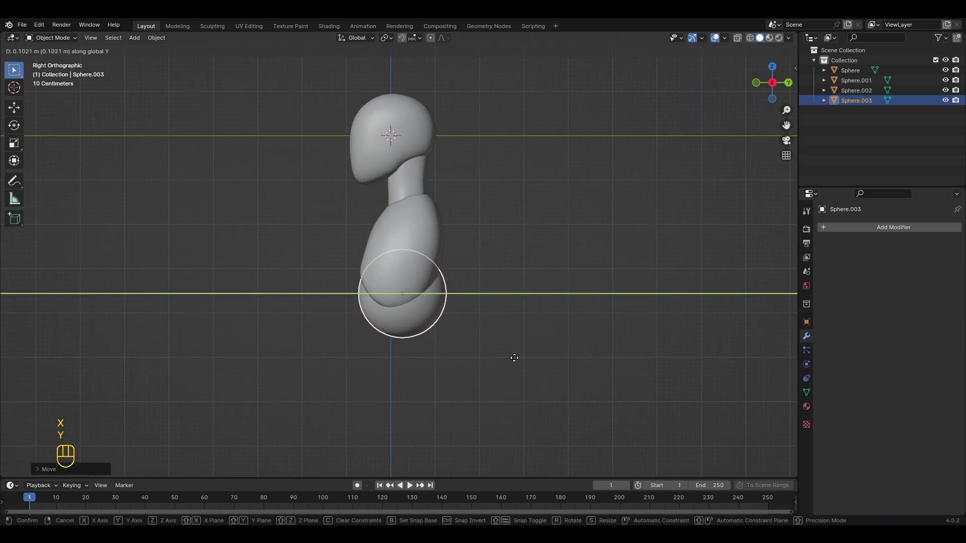
left_click(514, 358)
- Enter Sculpt Mode on the abdomen sphere and stretch it downward into an elongated form with a straighter back in side view
left_click(56, 39)
left_click(56, 71)
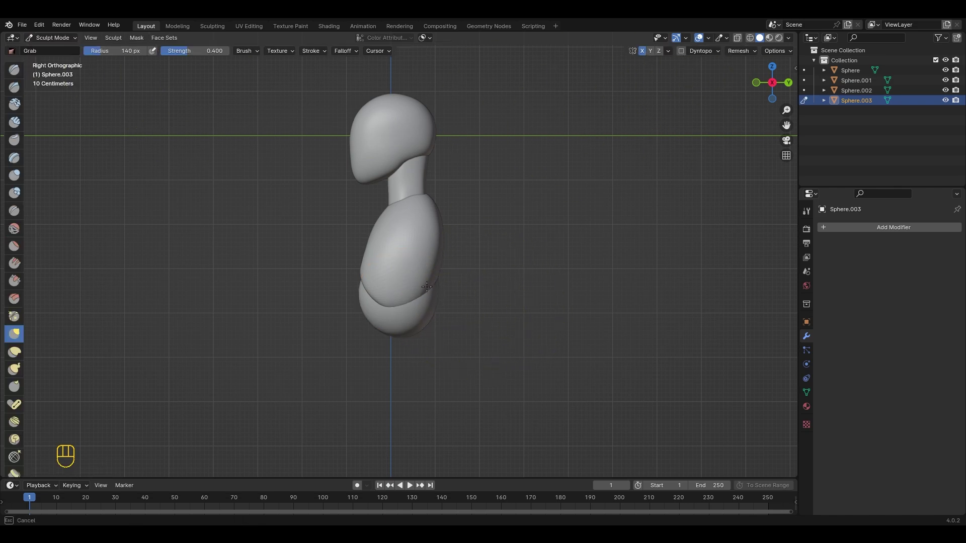
middle_click_drag(427, 287, 452, 213, "shift")
left_click_drag(413, 261, 410, 310)
left_click_drag(443, 276, 460, 280)
left_click_drag(399, 287, 393, 297)
left_click_drag(460, 253, 456, 252)
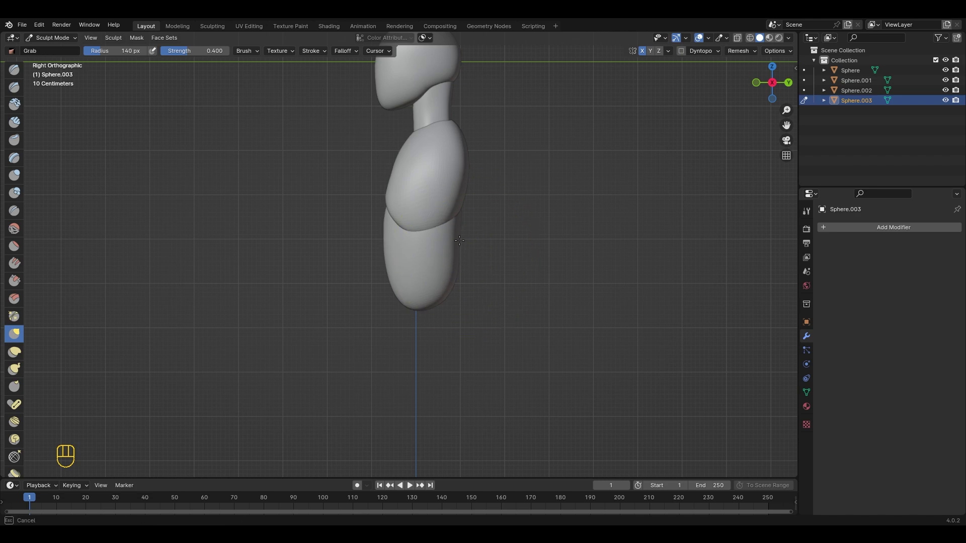
- Pull out the abdomen's lower front and upper front edge in side view to shape the belly profile
scroll(406, 228, "up", 1)
middle_click_drag(417, 206, 428, 230, "shift")
scroll(426, 227, "up", 1)
scroll(396, 224, "up", 2)
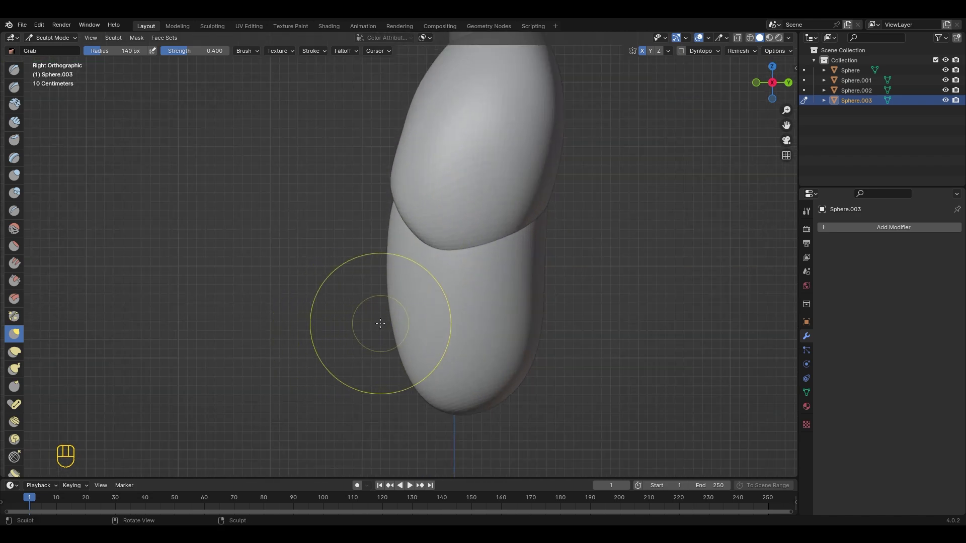
scroll(414, 343, "down", 2)
left_click_drag(411, 344, 402, 334)
scroll(366, 267, "up", 1)
middle_click_drag(361, 267, 366, 285, "shift")
left_click_drag(395, 273, 390, 273)
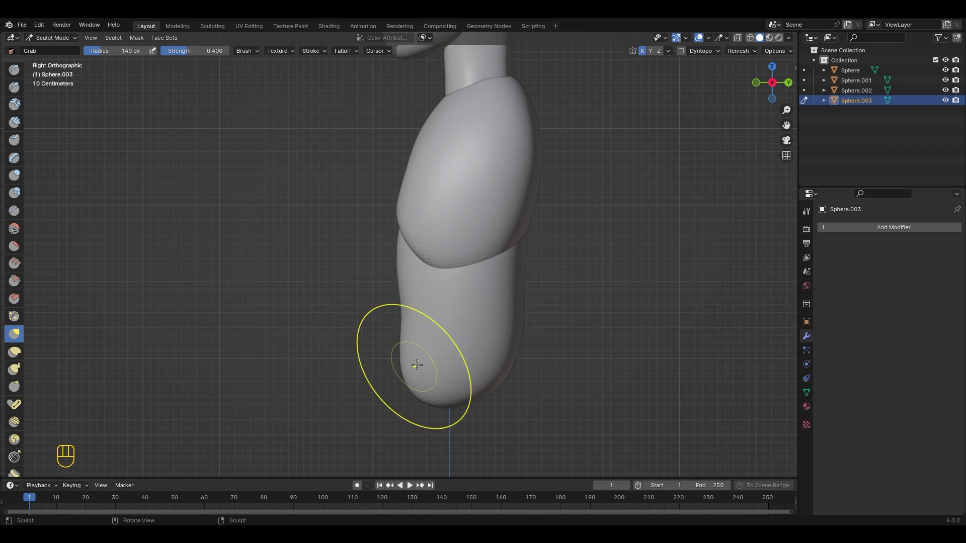
- Narrow the abdomen's waist and widen its lower sides into a hip flare from the front
scroll(418, 365, "down", 2)
middle_click_drag(447, 335, 574, 333)
key("KP_1")
scroll(542, 345, "up", 1)
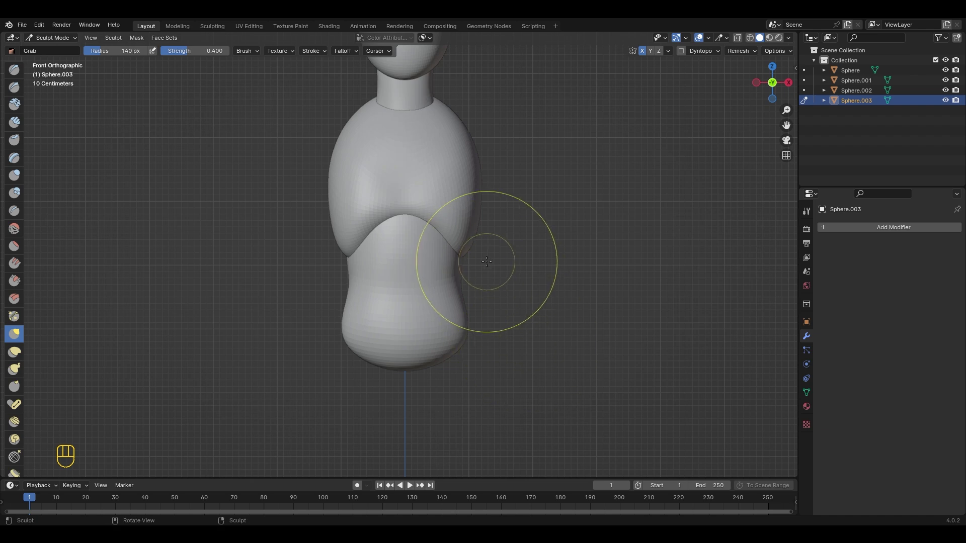
scroll(496, 260, "up", 1)
mouse_move(528, 276)
middle_mouse_down()
mouse_move(379, 285)
mouse_move(513, 265)
middle_mouse_up()
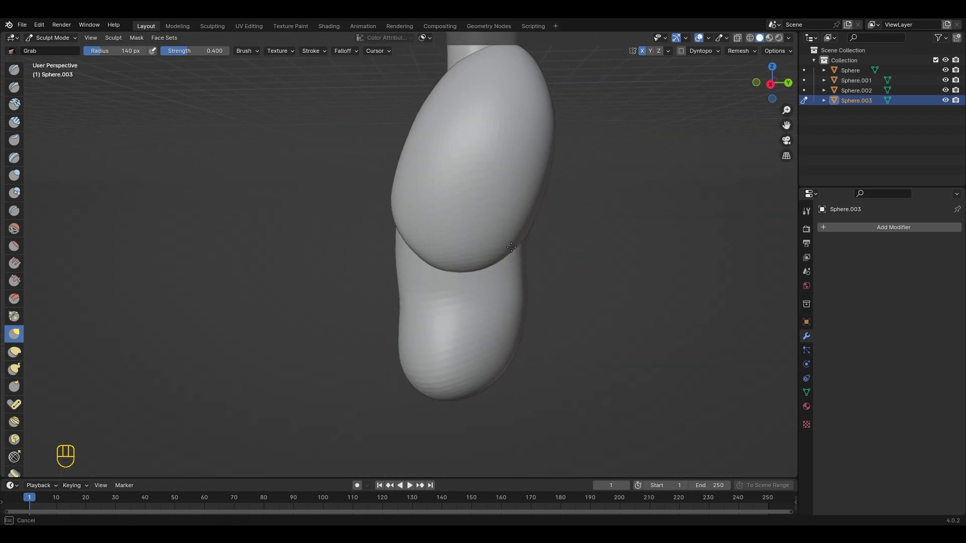
middle_click_drag(477, 298, 574, 302)
left_click_drag(459, 370, 491, 364)
middle_click_drag(468, 332, 460, 365)
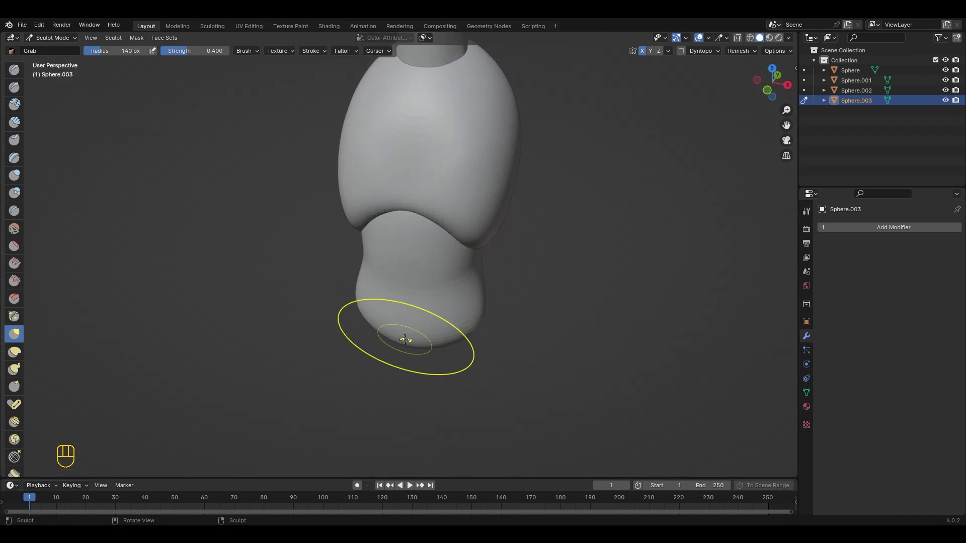
- Reshape the abdomen's underside and pull its lower back outward
mouse_move(417, 341)
middle_mouse_down()
mouse_move(385, 320)
mouse_move(350, 319)
middle_mouse_up()
middle_click_drag(410, 373, 402, 348)
left_click_drag(407, 394, 424, 403)
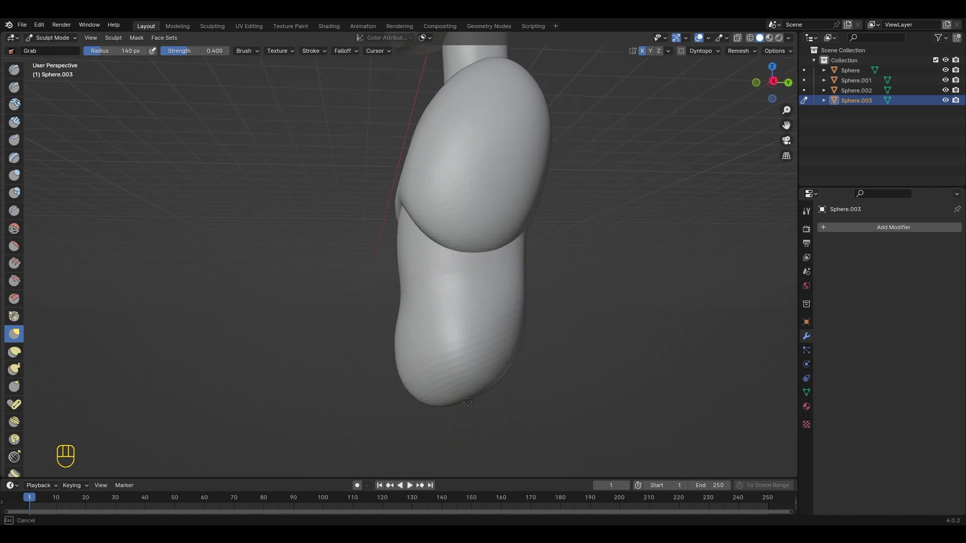
middle_click_drag(467, 402, 476, 377)
left_click_drag(505, 352, 517, 352)
mouse_move(520, 352)
middle_mouse_down()
mouse_move(550, 325)
mouse_move(506, 325)
mouse_move(505, 298)
middle_mouse_up()
- Taper the abdomen's underside by pulling its bottom centre downward, and fill out its lower back edge
key("KP_1")
scroll(473, 320, "up", 1)
scroll(436, 325, "up", 1)
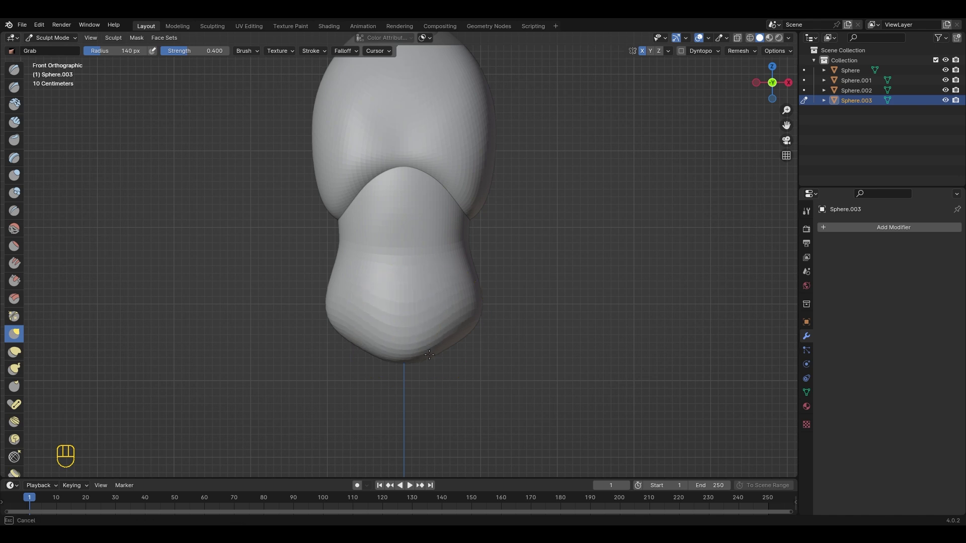
middle_click_drag(437, 351, 428, 347)
middle_click_drag(445, 402, 403, 371)
left_click_drag(403, 371, 403, 393)
middle_click_drag(443, 392, 496, 395)
left_click_drag(498, 395, 512, 395)
scroll(503, 388, "down", 3)
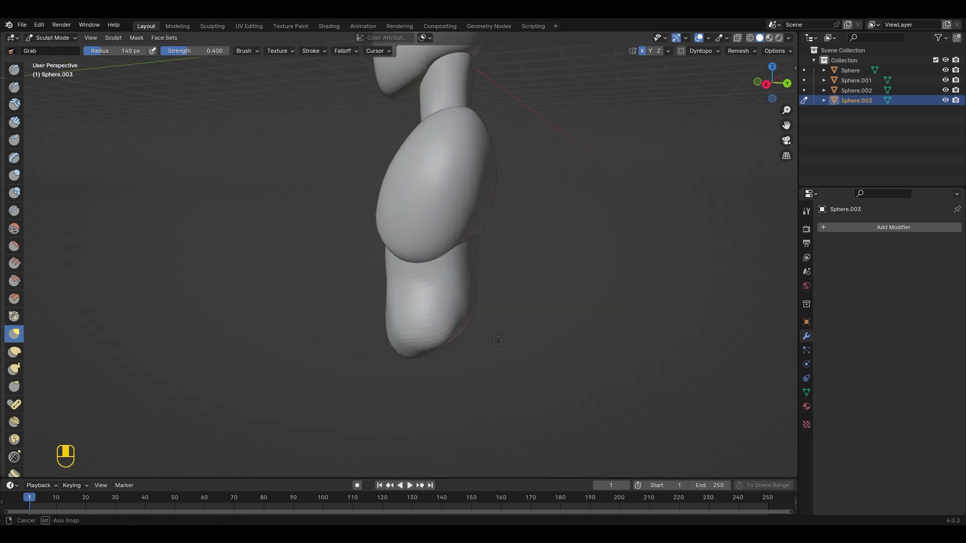
middle_click_drag(498, 382, 395, 390)
scroll(392, 393, "up", 3)
left_click_drag(383, 398, 379, 422)
middle_click_drag(382, 416, 485, 403)
- Refine the abdomen's waist from the back and sides, blending it in beneath the ribcage
left_click_drag(517, 304, 495, 303)
middle_click_drag(495, 305, 387, 317)
left_click_drag(331, 322, 349, 318)
middle_click_drag(349, 318, 502, 270)
left_click_drag(495, 260, 494, 259)
middle_click_drag(494, 259, 298, 254)
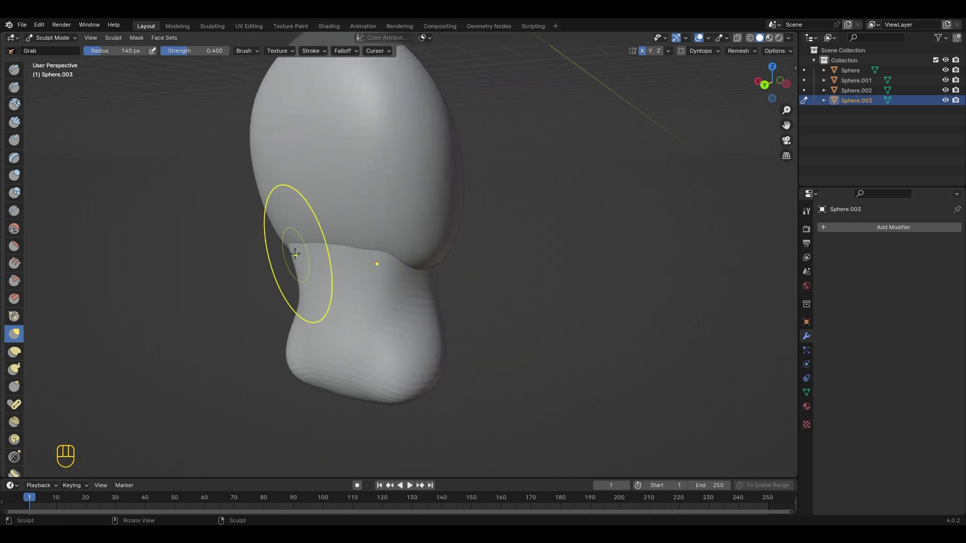
left_click_drag(297, 254, 301, 247)
middle_click_drag(300, 247, 503, 256)
left_click_drag(504, 257, 503, 254)
mouse_move(484, 265)
middle_mouse_down()
mouse_move(483, 276)
mouse_move(303, 251)
mouse_move(547, 297)
middle_mouse_up()
- Switch sculpting to the ribcage and adjust its lower side edges in front view
scroll(547, 296, "down", 2)
middle_click_drag(547, 296, 562, 320)
key("KP_1")
scroll(564, 300, "down", 2)
scroll(533, 307, "up", 2)
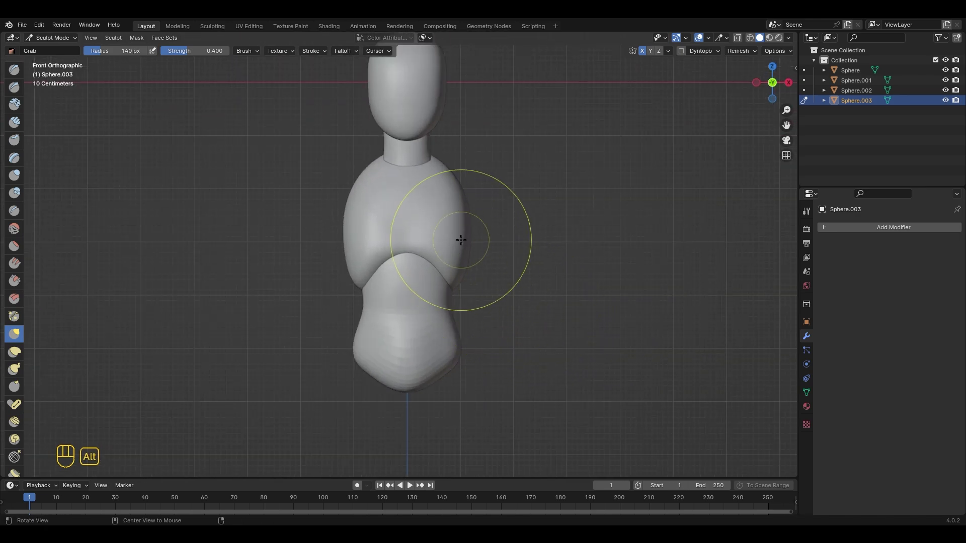
key("alt+q")
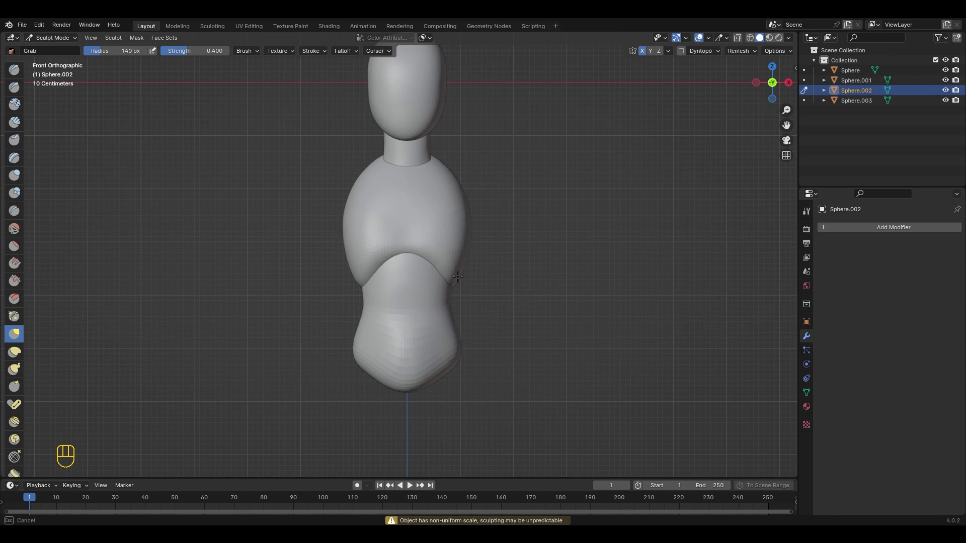
- Return to Object Mode, add a UV sphere for the pelvis, and apply a level 2 subdivision to it
left_click(62, 38)
left_click(59, 49)
scroll(492, 319, "down", 2)
middle_click_drag(491, 340, 484, 311, "shift")
key("shift+a")
mouse_move(484, 310)
left_click(550, 113)
key("ctrl+2")
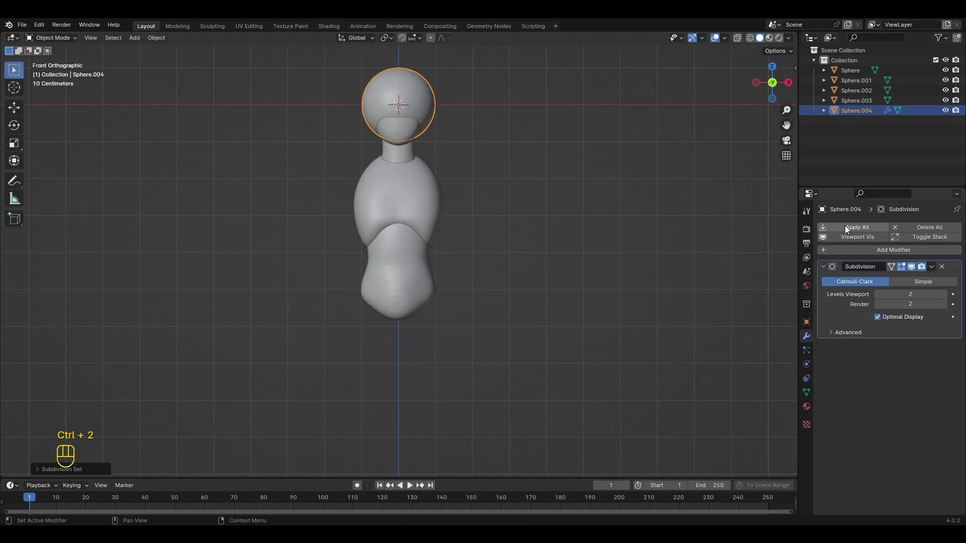
left_click(844, 225)
- Move the pelvis sphere down along Z below the abdomen and position it slightly behind the abdomen's lower end in side view
key("g")
key("z")
left_click(530, 458)
key("KP_3")
key("g")
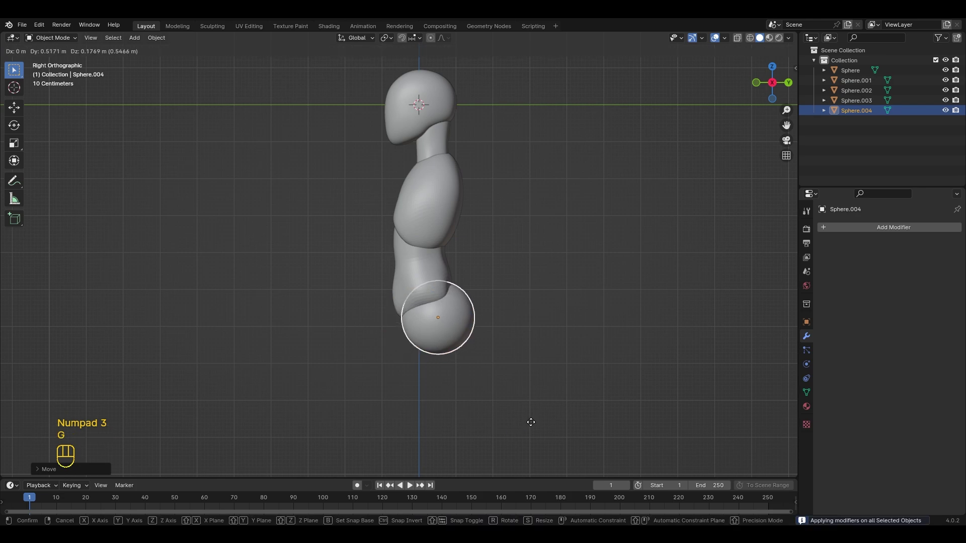
left_click(567, 414)
key("KP_1")
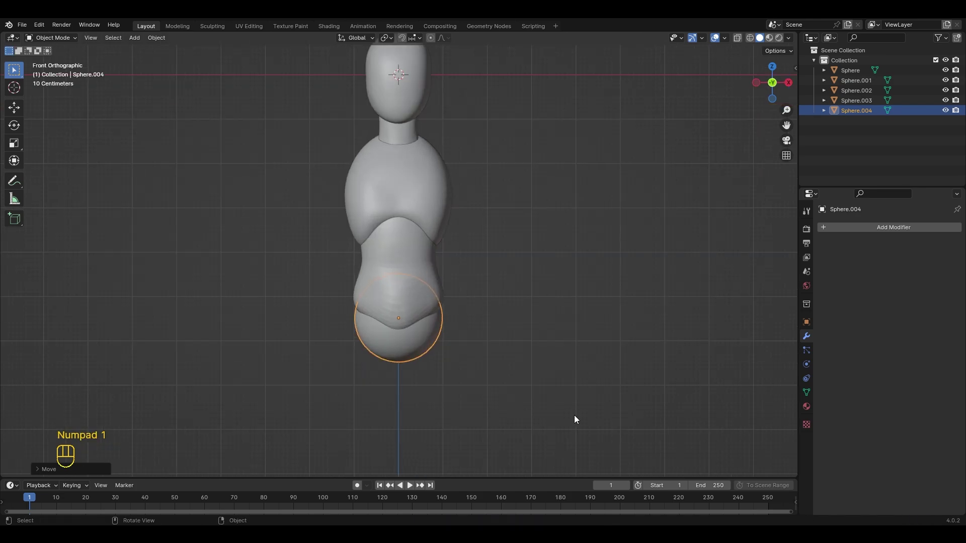
- Enter Sculpt Mode, switch to the abdomen, and refine its waist sides and lower side edges
left_click(53, 38)
left_click(56, 60)
key("alt+q")
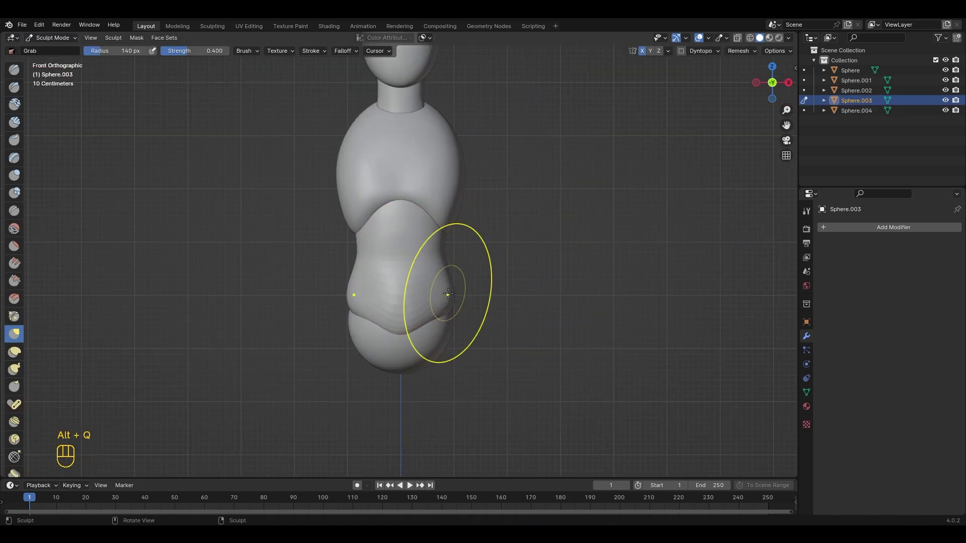
scroll(459, 254, "up", 1)
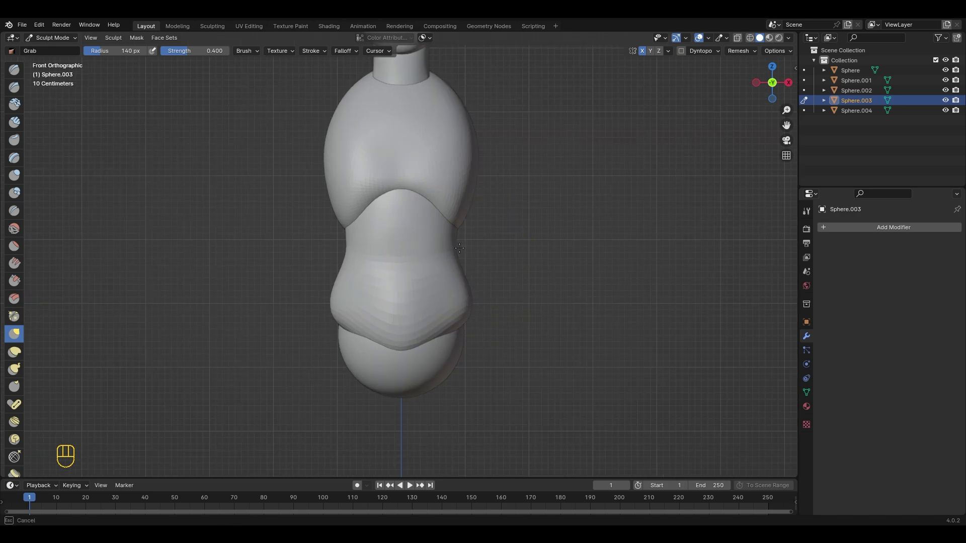
left_click_drag(460, 248, 464, 246)
left_click_drag(458, 234, 450, 236)
middle_click_drag(422, 310, 434, 257, "shift")
middle_click_drag(434, 257, 442, 312)
scroll(447, 282, "up", 2)
left_click_drag(461, 273, 469, 270)
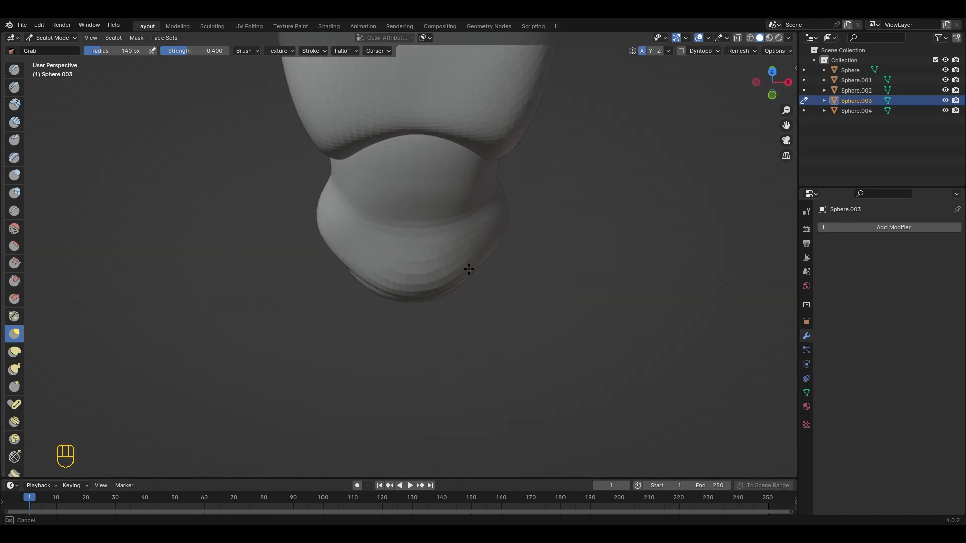
- Switch sculpting to the pelvis sphere and pull its sides up and outward to form wide hips
middle_click_drag(469, 269, 403, 201)
scroll(453, 275, "down", 3)
key("alt+q")
middle_click_drag(453, 288, 492, 307)
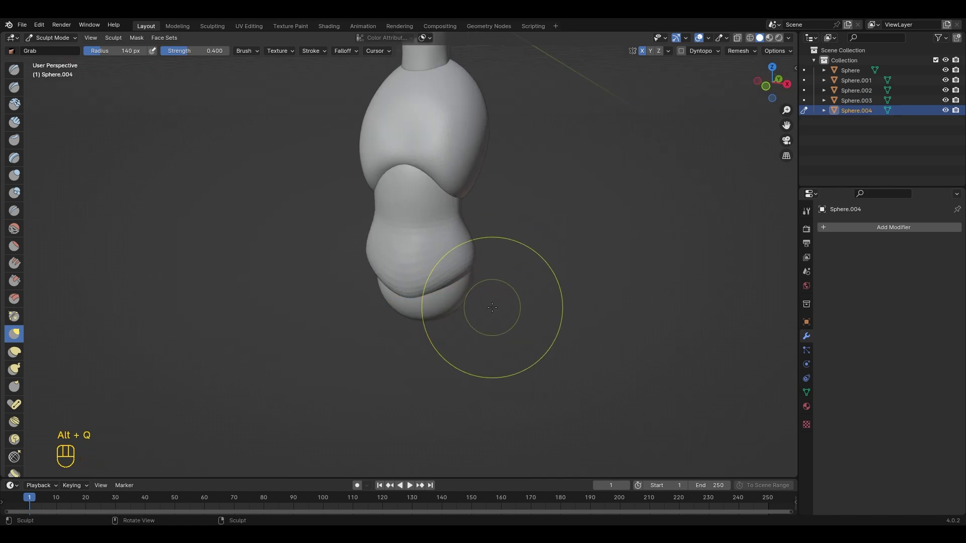
key("KP_1")
left_click_drag(456, 282, 503, 224)
middle_click_drag(491, 234, 472, 255)
middle_click_drag(525, 238, 397, 261)
key("KP_1")
scroll(483, 297, "up", 4)
left_click_drag(543, 307, 559, 277)
- Switch sculpting to the abdomen and reshape its lower edge where it overlaps the hips at the side and back
mouse_move(546, 246)
middle_mouse_down("shift")
mouse_move(541, 260)
mouse_move(519, 257)
mouse_move(494, 292)
middle_mouse_up("shift")
scroll(513, 285, "down", 2)
key("alt+q")
scroll(433, 244, "up", 2)
left_click_drag(494, 293, 496, 274)
middle_click_drag(496, 274, 430, 274)
left_click_drag(430, 274, 451, 276)
mouse_move(451, 277)
middle_mouse_down()
mouse_move(490, 349)
mouse_move(579, 222)
middle_mouse_up()
left_click_drag(579, 222, 573, 208)
middle_click_drag(573, 209, 460, 274)
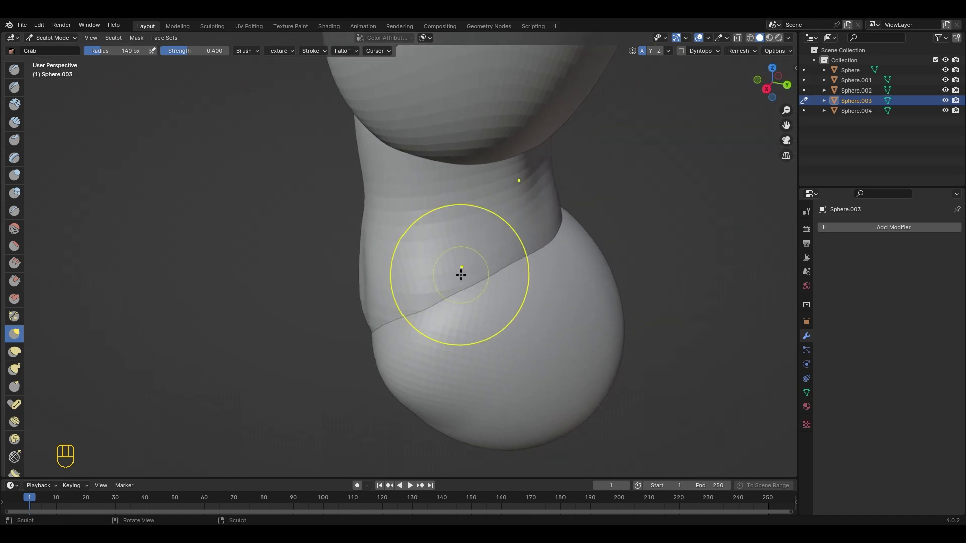
- Grab the abdomen's lower side edge and lower front edge to reshape its rim over the pelvis
scroll(460, 274, "down", 3)
left_click_drag(473, 282, 483, 275)
middle_click_drag(482, 275, 570, 252)
key("KP_1")
scroll(490, 263, "up", 2)
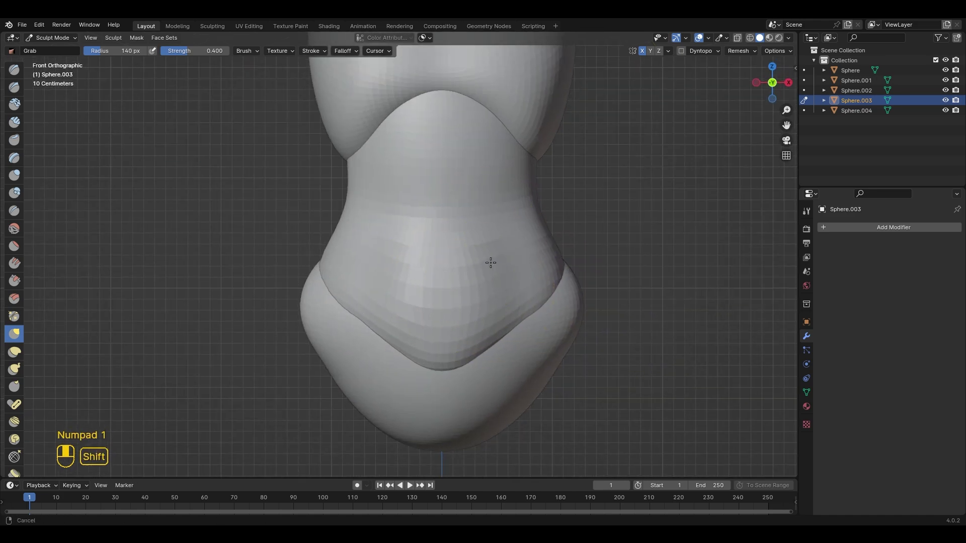
scroll(479, 294, "down", 2)
middle_click_drag(517, 335, 527, 297, "shift")
scroll(527, 297, "up", 2)
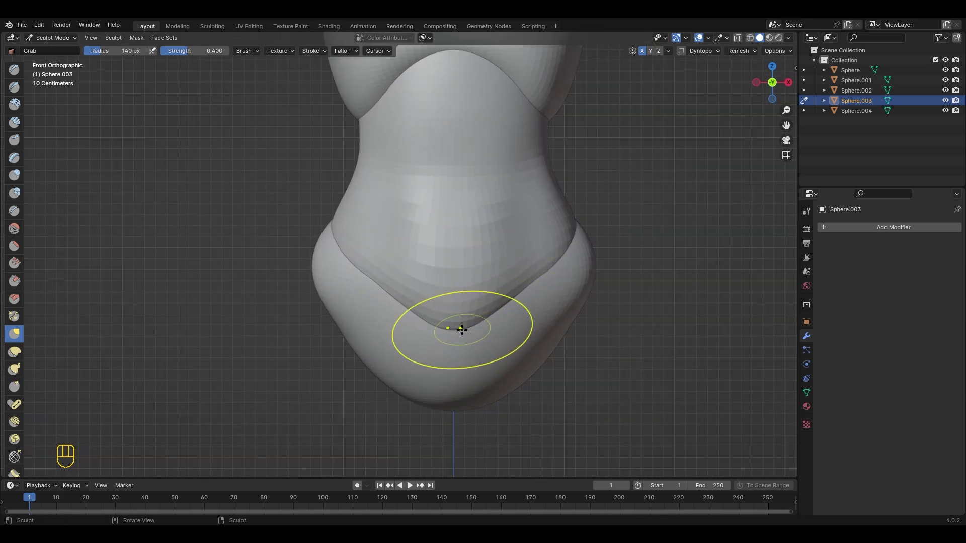
mouse_move(456, 331)
left_mouse_down()
mouse_move(455, 320)
mouse_move(494, 318)
left_mouse_up()
- Switch sculpting to the pelvis and, in side view, pull its front and underside forward and tuck in its upper back
scroll(494, 318, "down", 6)
middle_click_drag(487, 302, 487, 327, "shift")
middle_click_drag(488, 327, 412, 322)
left_click(53, 38)
left_click(56, 49)
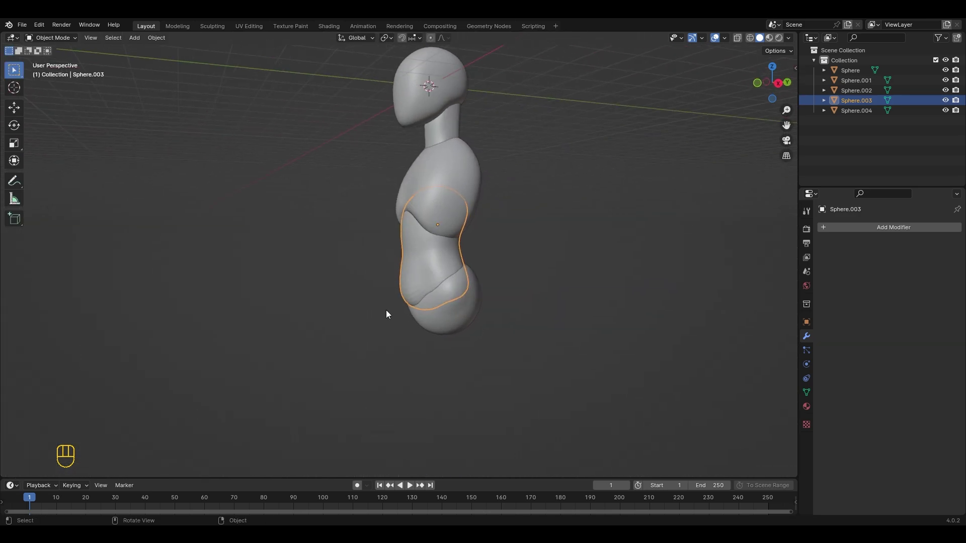
key("KP_3")
left_click(439, 318)
left_click(61, 38)
left_click(56, 72)
scroll(360, 365, "up", 2)
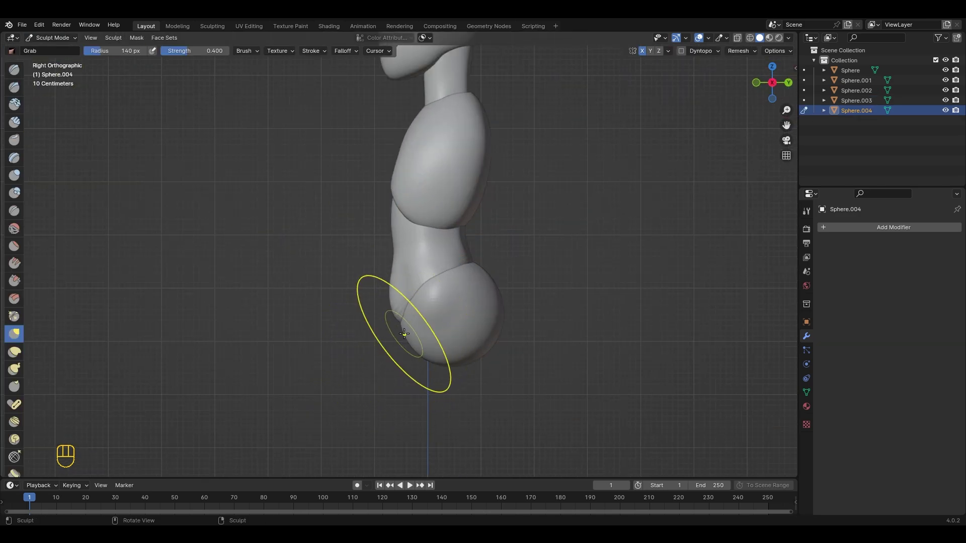
left_click_drag(403, 335, 392, 333)
left_click_drag(435, 361, 424, 361)
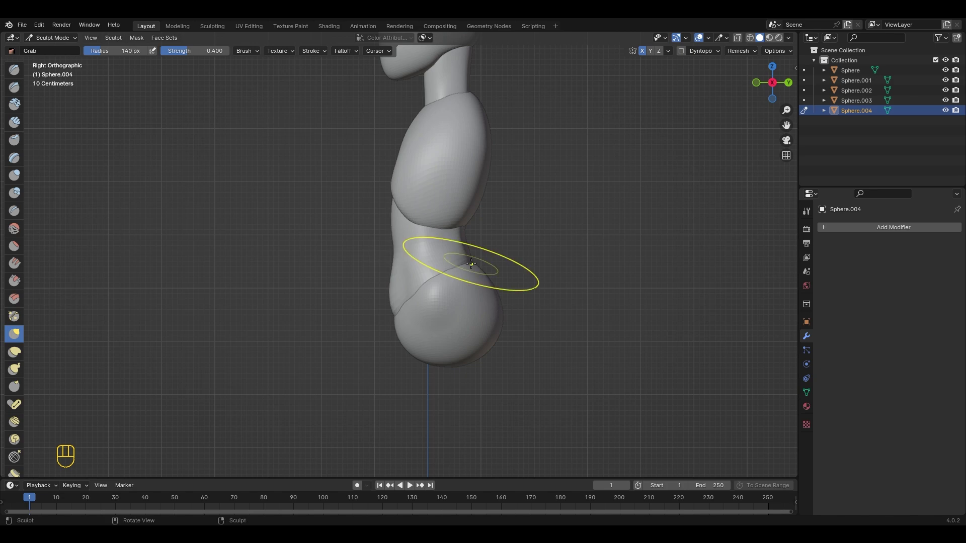
left_click_drag(503, 287, 495, 291)
- Shape the pelvis's back into buttocks by raising the lower centre and pulling the cheek outward
middle_click_drag(521, 292, 405, 336)
scroll(386, 378, "up", 2)
mouse_move(386, 377)
middle_mouse_down("shift")
mouse_move(408, 282)
mouse_move(308, 257)
middle_mouse_up("shift")
left_click_drag(309, 257, 302, 257)
middle_click_drag(302, 258, 433, 285)
scroll(387, 347, "up", 1)
left_click_drag(381, 361, 374, 326)
left_click_drag(441, 330, 452, 322)
left_click_drag(469, 284, 476, 281)
- Refine the buttocks' side and rear contours from the side and from above
middle_click_drag(475, 281, 291, 223)
left_click_drag(291, 192, 296, 194)
mouse_move(297, 194)
middle_mouse_down()
mouse_move(510, 242)
mouse_move(490, 216)
middle_mouse_up()
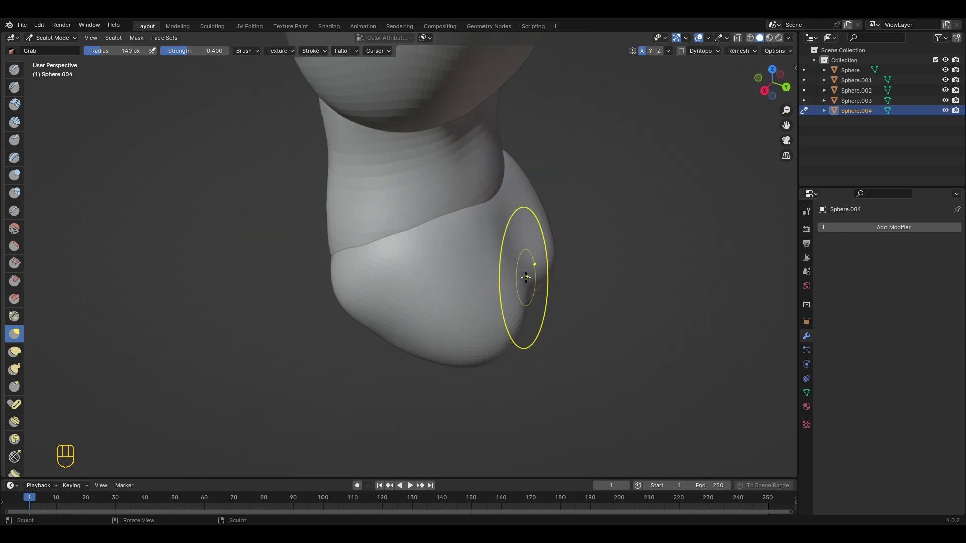
left_click_drag(515, 280, 512, 282)
scroll(512, 282, "down", 2)
middle_click_drag(508, 284, 403, 361)
left_click_drag(387, 355, 369, 346)
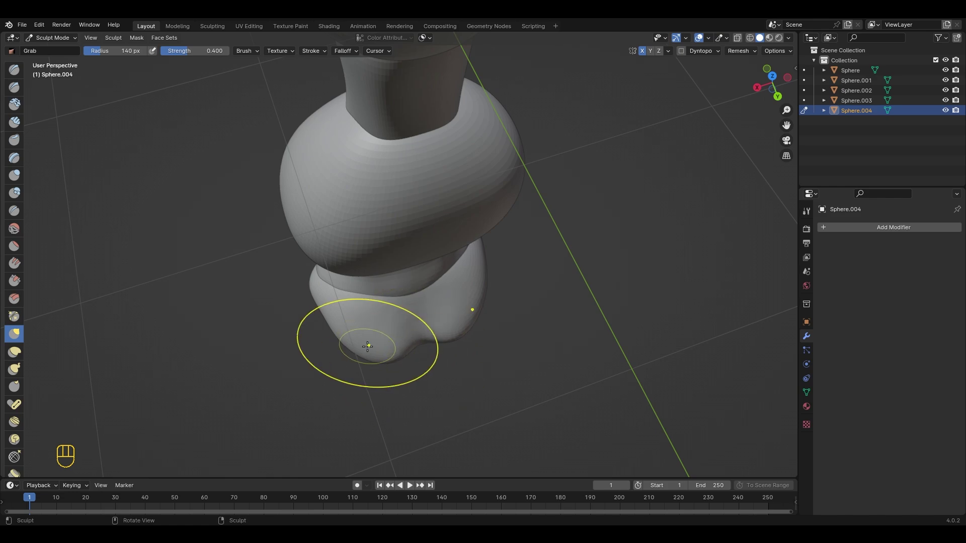
middle_click_drag(370, 343, 471, 227)
- Adjust the pelvis's rear and side outline below the waist with small Grab strokes
key("KP_3")
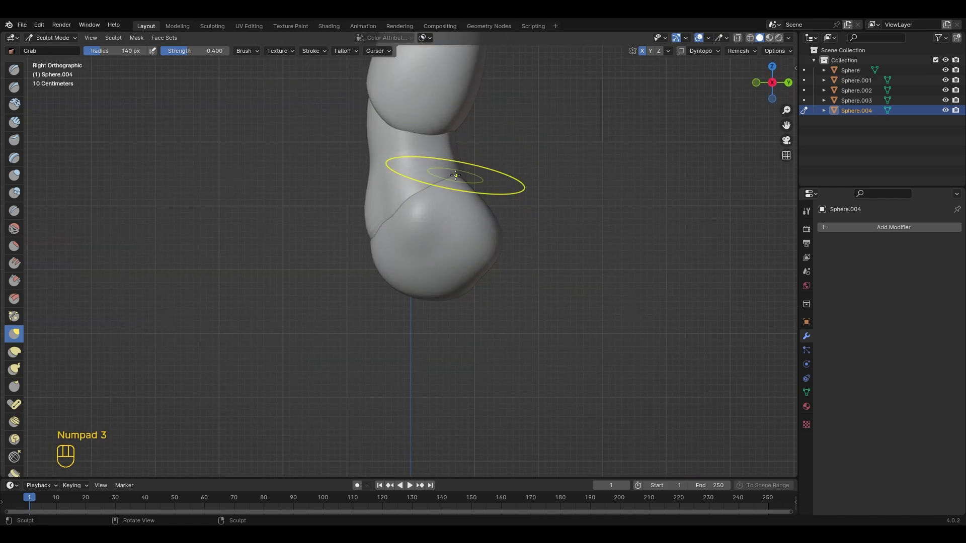
mouse_move(453, 173)
middle_mouse_down()
mouse_move(375, 255)
mouse_move(341, 224)
middle_mouse_up()
left_click_drag(341, 225, 339, 224)
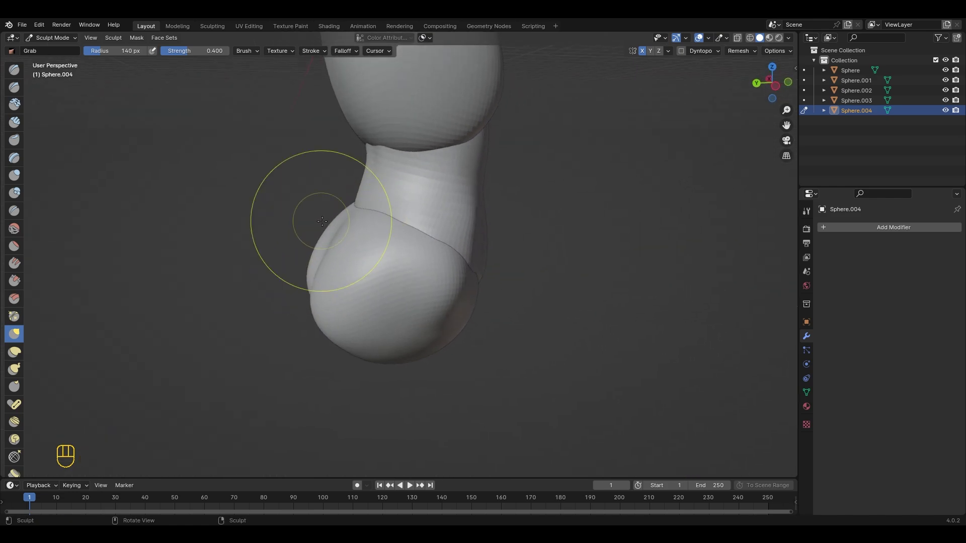
middle_click_drag(322, 221, 521, 272)
left_click_drag(521, 272, 511, 274)
middle_click_drag(509, 242, 581, 246)
scroll(580, 246, "down", 3)
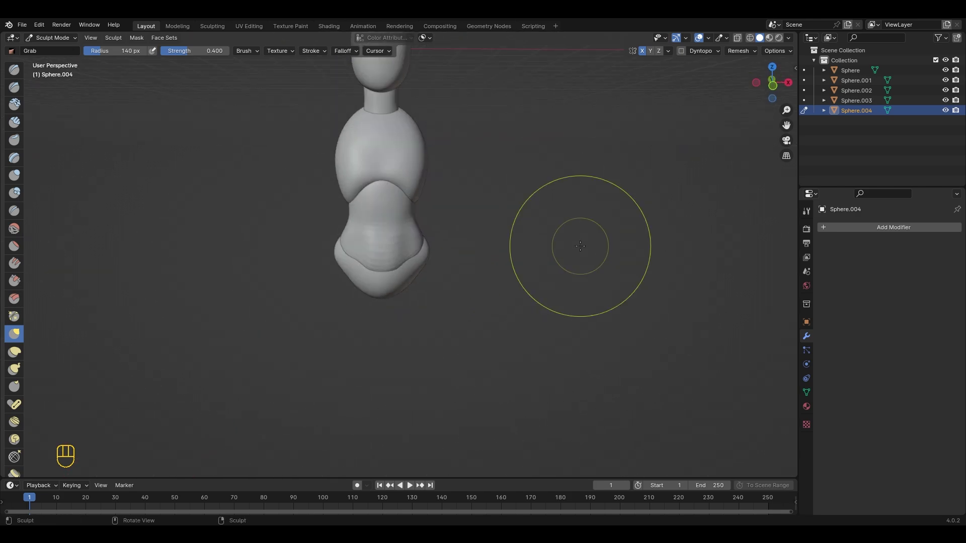
- Switch sculpting to the abdomen and pull in its waist surface just below the ribcage
key("KP_1")
key("alt+q")
middle_click_drag(407, 301, 442, 403)
scroll(362, 375, "up", 2)
left_click_drag(342, 411, 354, 403)
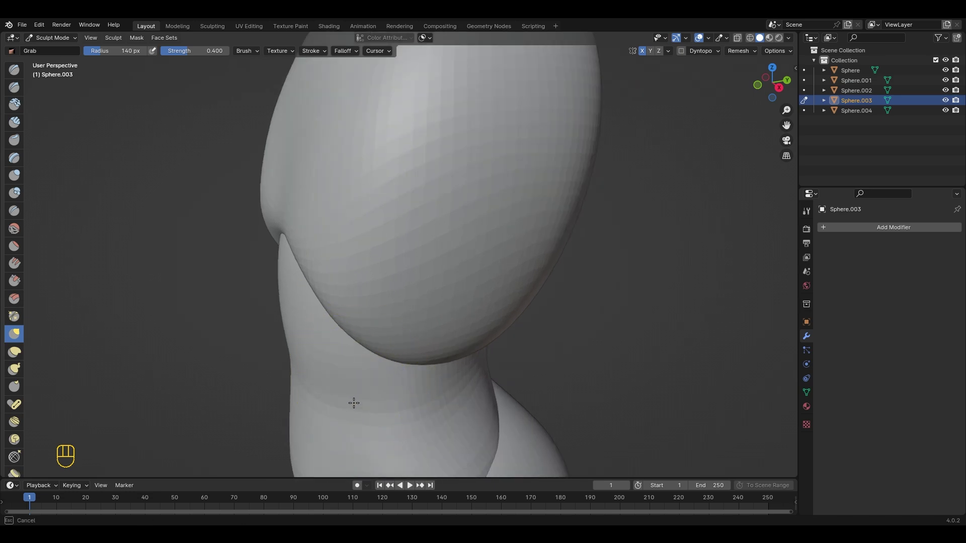
mouse_move(357, 362)
middle_mouse_down()
mouse_move(438, 355)
mouse_move(490, 364)
mouse_move(465, 381)
mouse_move(501, 328)
middle_mouse_up()
- Return to Object Mode, add a UV sphere, smooth it with a level 2 subdivision, and apply the modifier
key("KP_1")
scroll(454, 349, "down", 4)
scroll(465, 381, "down", 3)
key("ctrl+Tab")
left_click(482, 375)
scroll(482, 375, "down", 1)
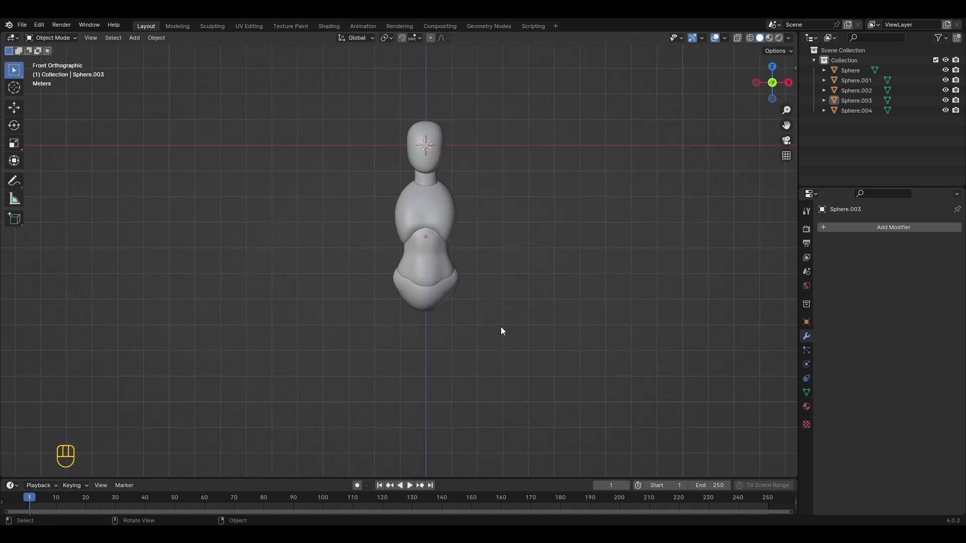
key("shift+a")
mouse_move(483, 326)
left_click(569, 140)
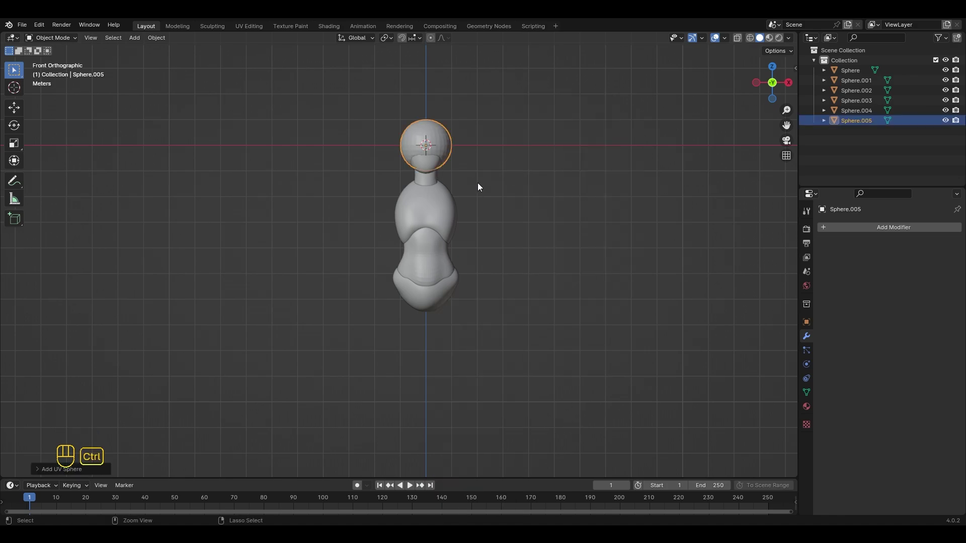
key("ctrl+2")
left_click(847, 227)
- Duplicate the smooth sphere to one side below the pelvis and mirror it on X with the neck, Sphere.001, as mirror object
key("shift+d")
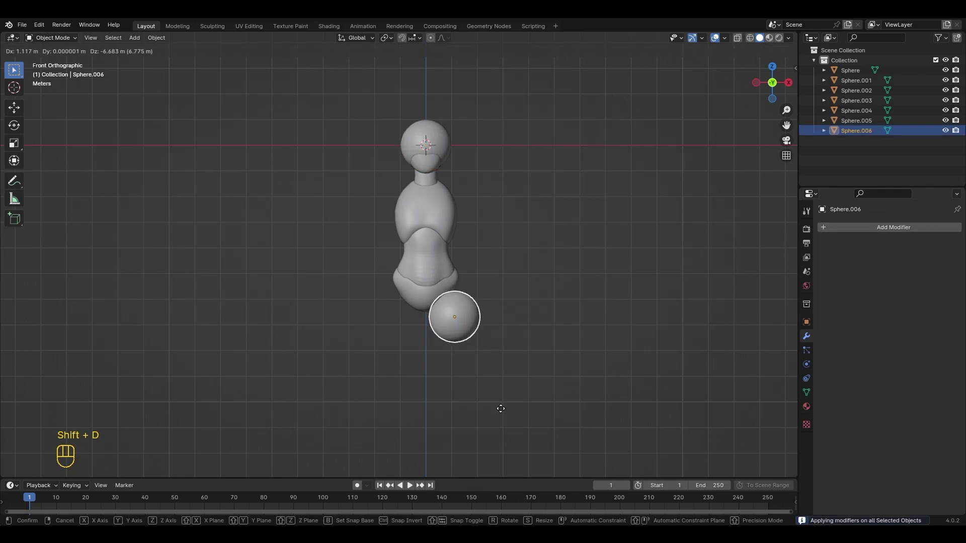
left_click(501, 421)
left_click(846, 228)
mouse_move(846, 229)
left_click(889, 301)
left_click(942, 319)
left_click(431, 178)
- Stretch the mirrored leg spheres along Z, slim them into thigh ovals, and position them under the hips
scroll(544, 387, "up", 2)
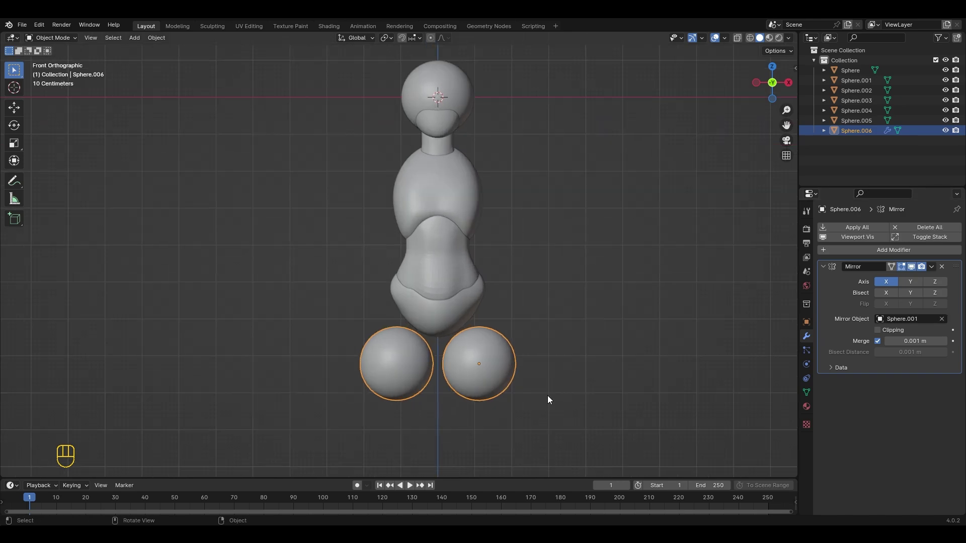
key("g")
left_click(563, 398)
middle_click_drag(566, 408, 563, 295, "shift")
key("s")
key("z")
left_click(659, 430)
key("s")
left_click(606, 382)
key("g")
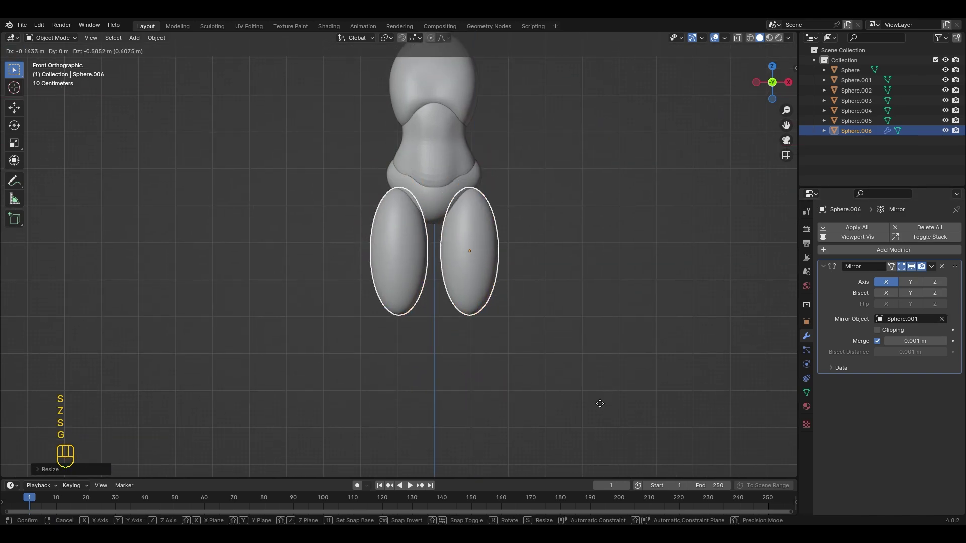
left_click(599, 403)
- Enlarge and lengthen the thighs along Z, then reposition them under the pelvis in side view
key("s")
left_click(620, 422)
key("s")
key("z")
left_click(626, 434)
key("KP_3")
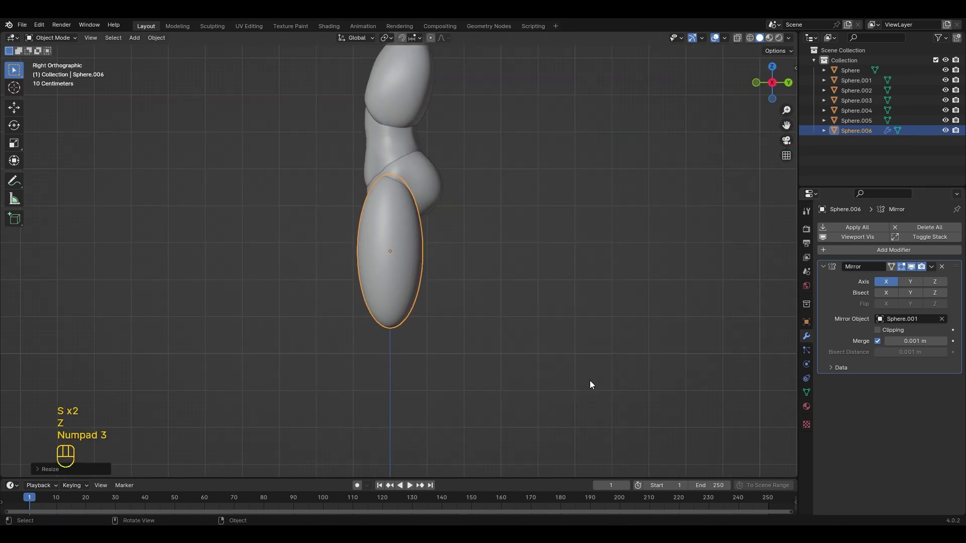
key("g")
left_click(495, 300)
- Slim the thighs uniformly, lengthen them along Z, and fit them against the hips in front view
key("KP_1")
key("s")
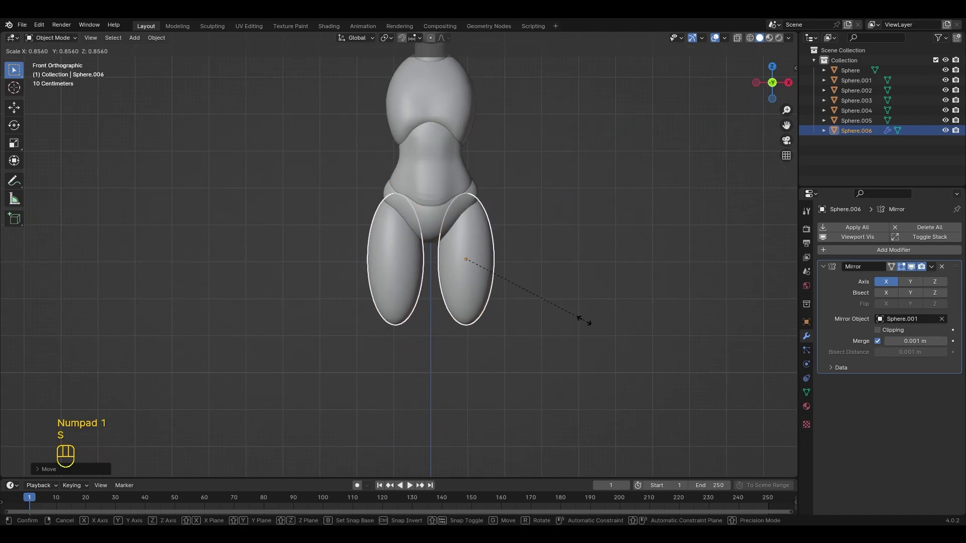
key("s")
key("z")
left_click(584, 333)
key("g")
left_click(584, 338)
middle_click_drag(565, 338, 547, 336, "shift")
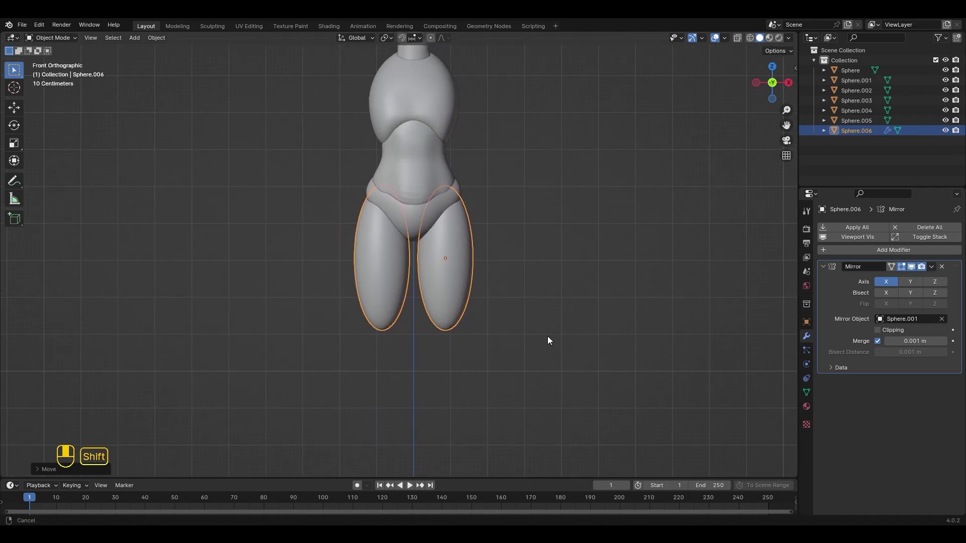
- Duplicate the thighs downward as lower legs, scale them thinner, and lengthen them along Z
key("shift+d")
left_click(543, 324)
key("s")
key("s")
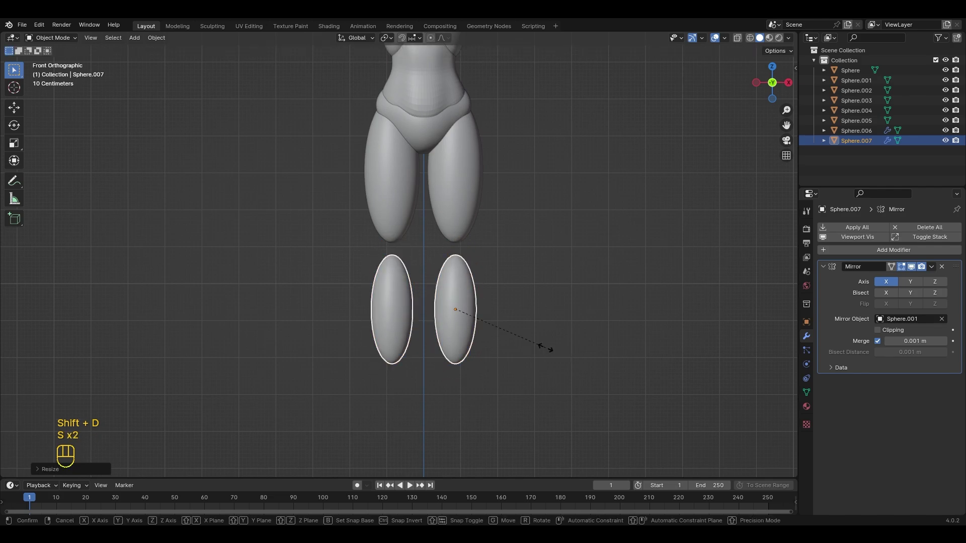
key("z")
left_click(578, 380)
- In side view, tilt the thigh slightly and move the lower leg up and back to meet its lower end
key("KP_3")
left_click(413, 206)
key("r")
left_click(476, 311)
left_click(413, 328)
key("g")
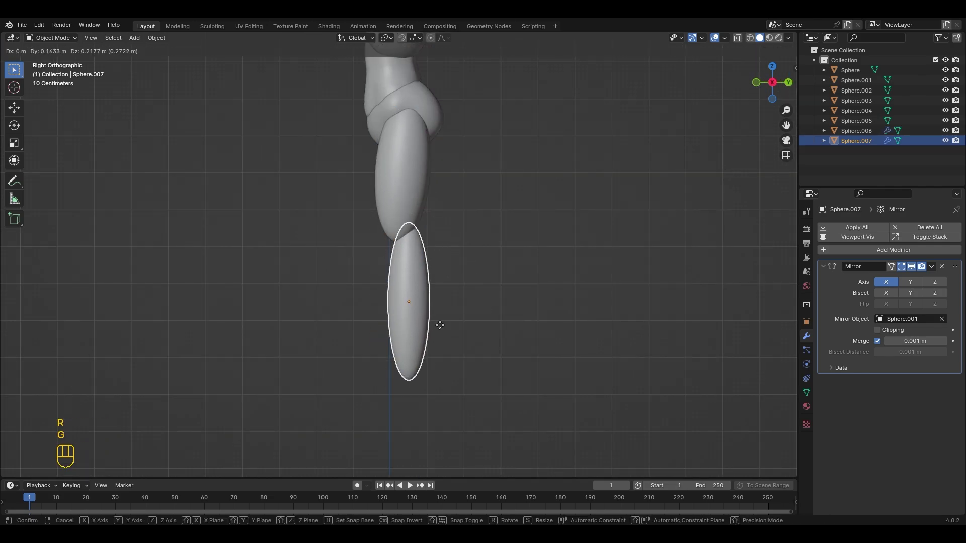
left_click(440, 318)
- Enter Sculpt Mode, switch to the pelvis, and reshape its upper hip edge and rear side above the thighs
key("KP_1")
middle_click_drag(605, 320, 607, 405, "shift")
left_click(452, 282)
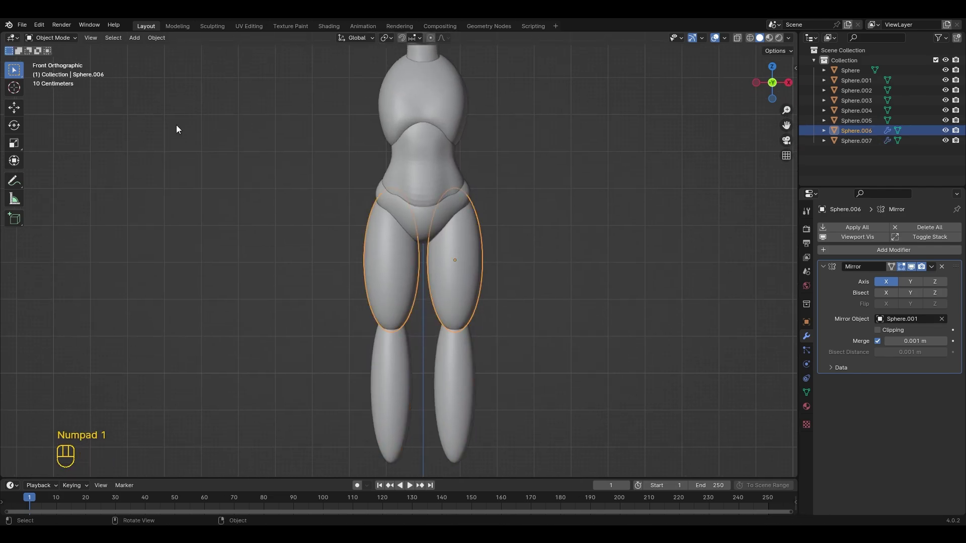
left_click(53, 38)
left_click(56, 71)
middle_click_drag(621, 128, 608, 173, "shift")
scroll(509, 215, "up", 2)
key("alt+q")
left_click_drag(484, 217, 480, 211)
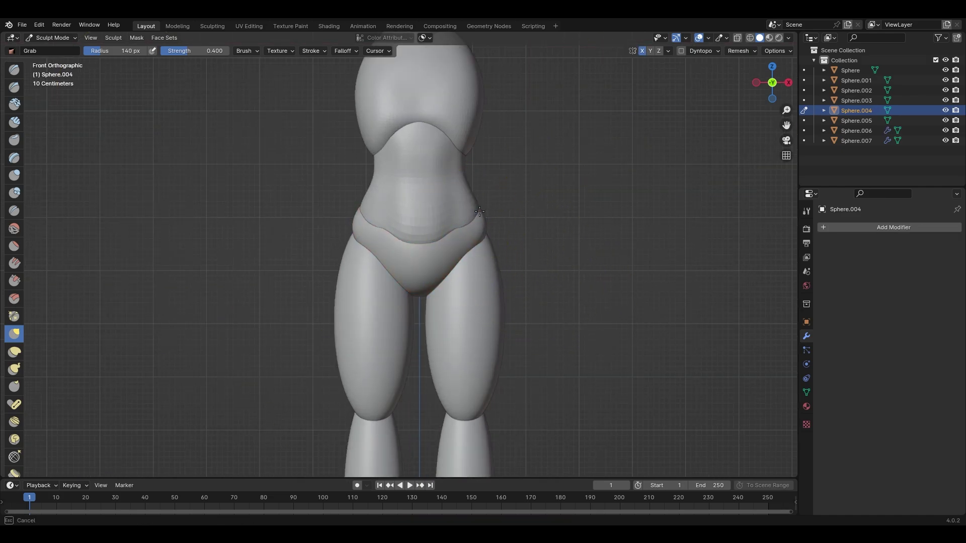
mouse_move(475, 211)
middle_mouse_down()
mouse_move(397, 276)
mouse_move(390, 370)
mouse_move(293, 285)
middle_mouse_up()
left_click_drag(290, 275, 297, 265)
middle_click_drag(297, 290, 262, 262)
left_click_drag(280, 237, 284, 237)
- Reshape the buttocks from above and behind, pulling their lower surface downward over the thighs
middle_click_drag(287, 238, 297, 342)
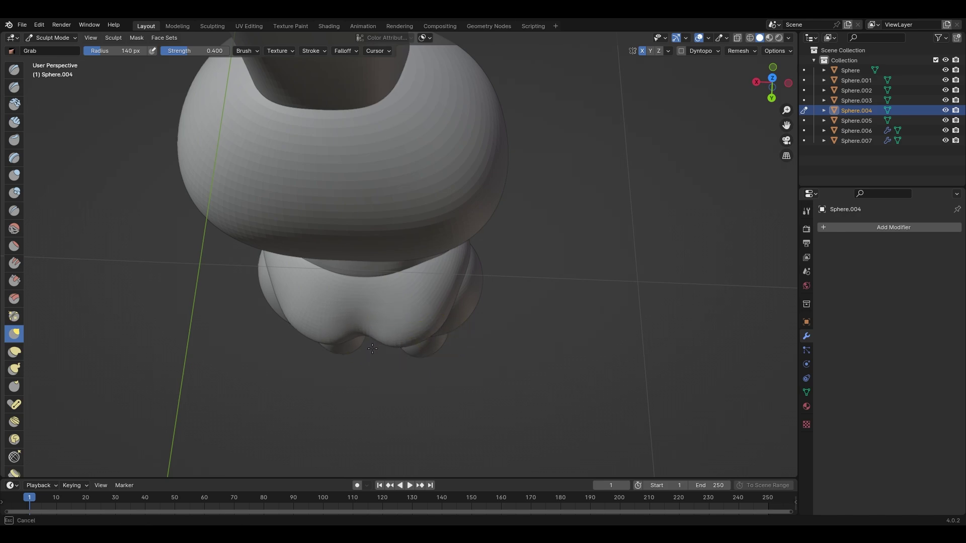
left_click_drag(373, 349, 374, 348)
middle_click_drag(409, 346, 336, 286)
left_click_drag(335, 285, 328, 291)
middle_click_drag(330, 290, 396, 272)
left_click_drag(398, 280, 384, 298)
middle_click_drag(400, 270, 412, 282)
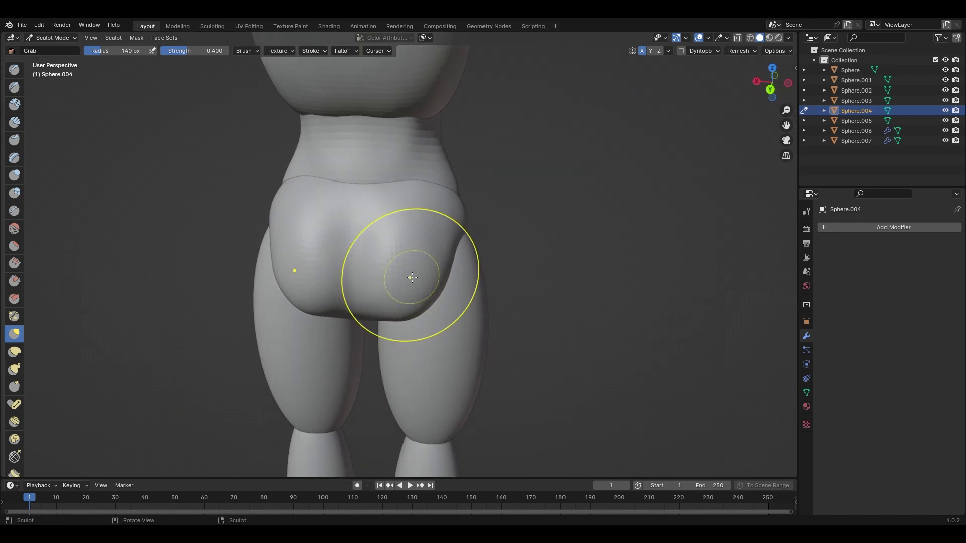
- Round the buttocks' lower and outer edges and lift their rear side where they meet the thighs
middle_click_drag(431, 232, 436, 274)
left_click_drag(436, 274, 434, 283)
middle_click_drag(417, 322, 387, 282)
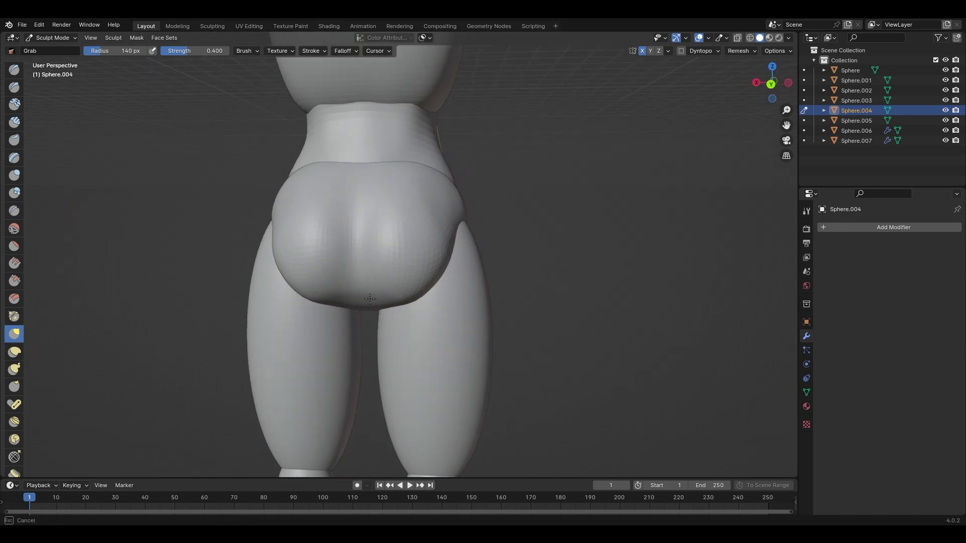
left_click_drag(388, 313, 389, 312)
left_click_drag(439, 283, 445, 277)
middle_click_drag(464, 270, 357, 272)
left_click_drag(357, 271, 366, 255)
middle_click_drag(366, 255, 334, 254)
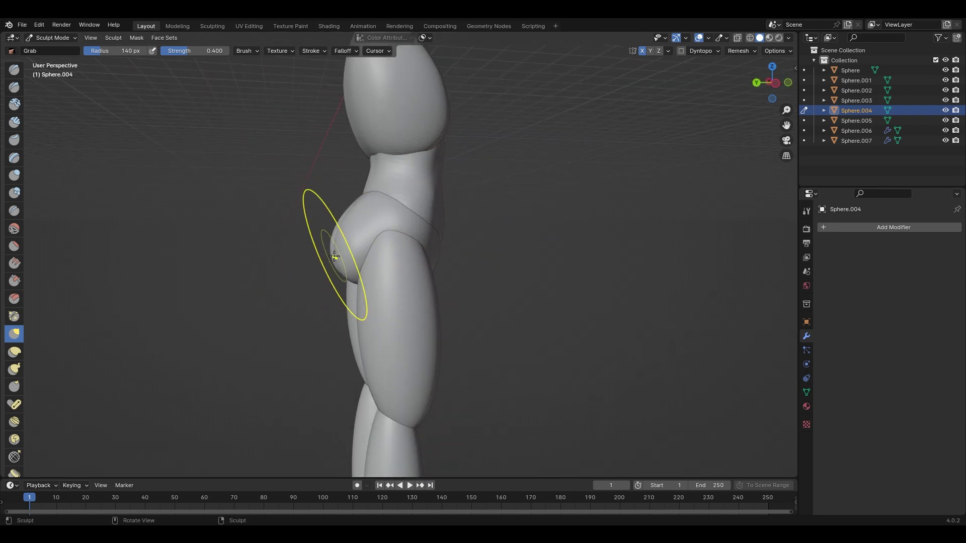
- Switch sculpting to the abdomen and push its lower front inward in side view
middle_click_drag(478, 265, 629, 284)
key("KP_3")
scroll(468, 188, "up", 3)
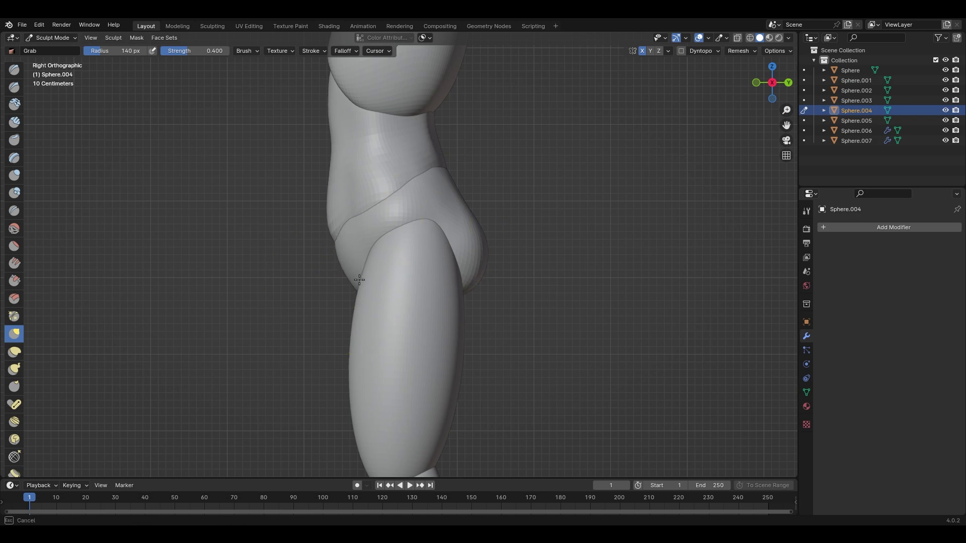
middle_click_drag(376, 223, 388, 254, "shift")
key("alt+q")
left_click_drag(343, 262, 346, 259)
- Switch sculpting to the pelvis and refine its front surface between the abdomen's lower edge and the thighs
key("alt+q")
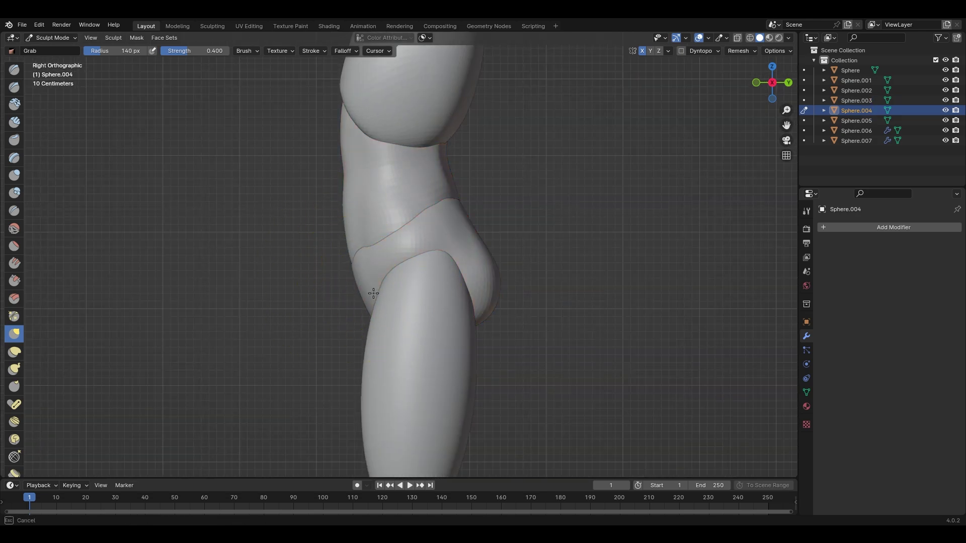
middle_click_drag(356, 288, 415, 327)
scroll(427, 328, "up", 1)
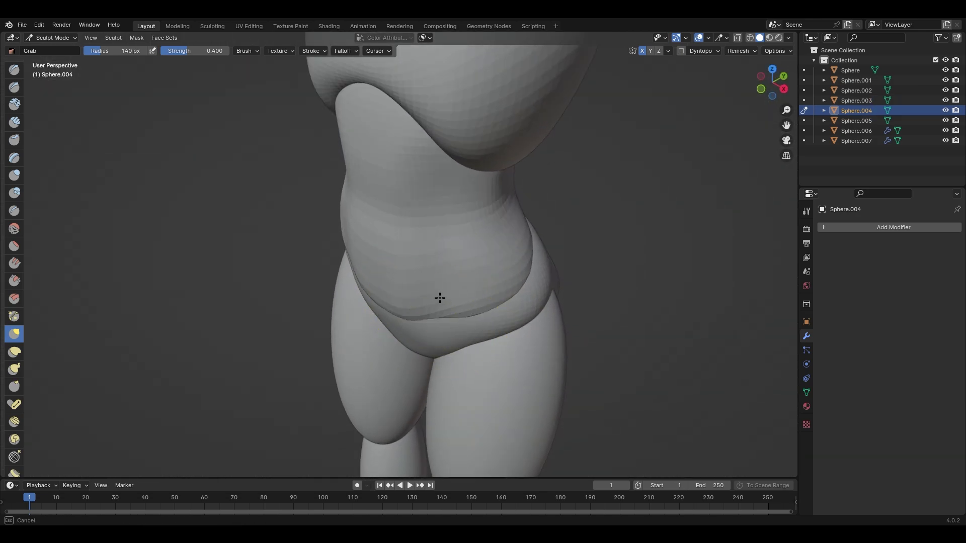
left_click_drag(440, 298, 439, 296)
middle_click_drag(438, 297, 378, 289)
left_click_drag(373, 296, 376, 298)
middle_click_drag(418, 302, 382, 326)
left_click_drag(421, 326, 424, 328)
- Switch sculpting to the abdomen and nudge its lower front edge where it overlaps the pelvis
middle_click_drag(363, 327, 483, 305)
scroll(568, 282, "down", 3)
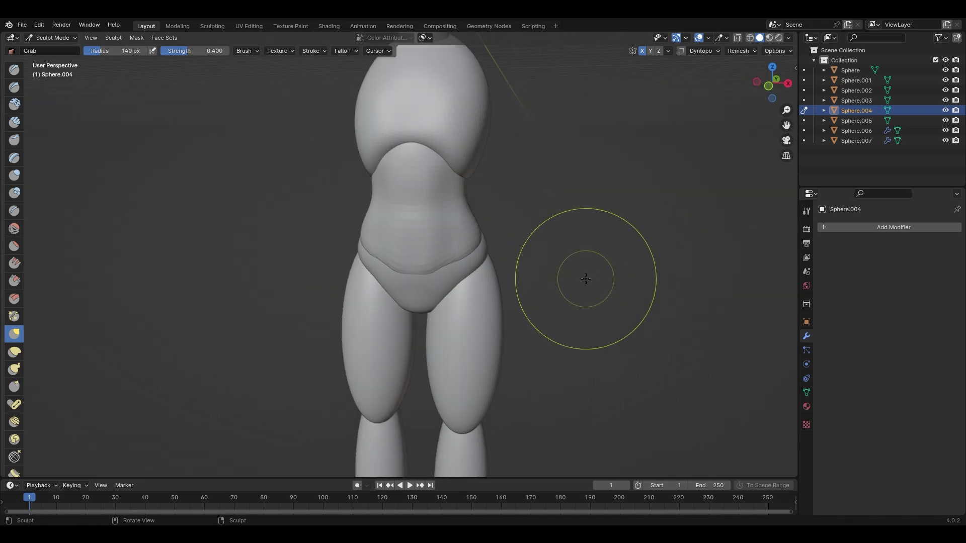
key("alt+q")
mouse_move(427, 251)
middle_mouse_down()
mouse_move(416, 293)
mouse_move(410, 267)
middle_mouse_up()
scroll(406, 292, "up", 2)
left_click_drag(405, 298, 404, 295)
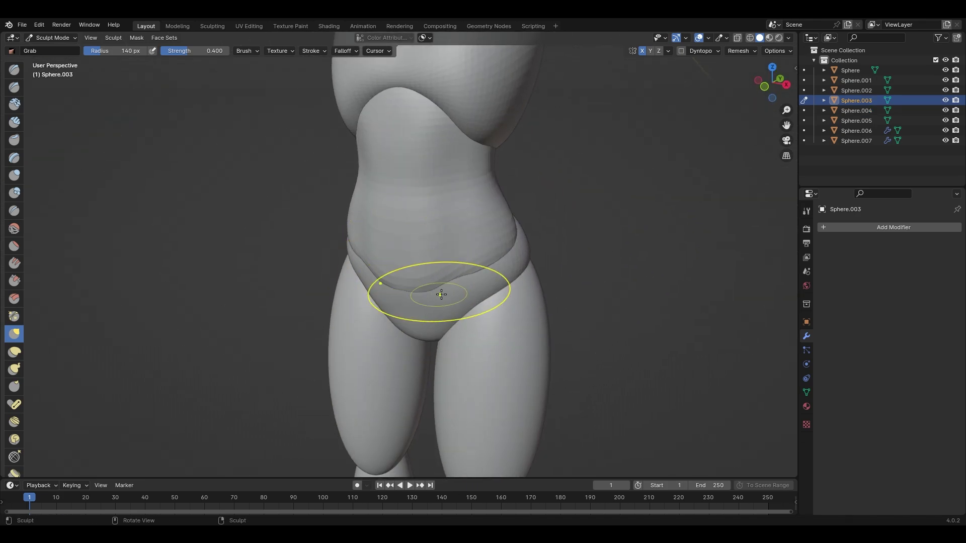
scroll(438, 305, "up", 2)
middle_click_drag(441, 295, 552, 300)
scroll(428, 300, "down", 4)
key("KP_1")
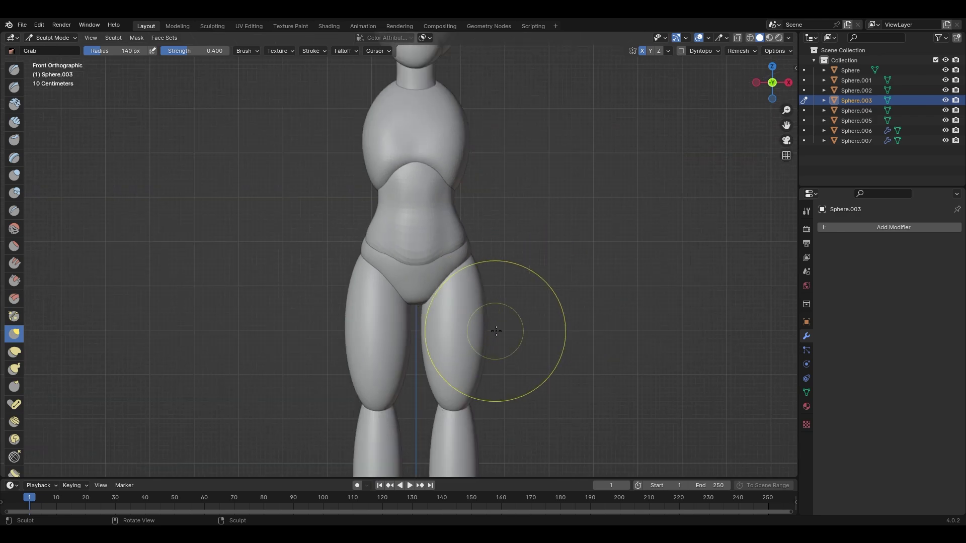
- Switch sculpting to the thigh and pull its front contour slightly forward in side view
scroll(452, 275, "up", 3)
mouse_move(496, 330)
middle_mouse_down("shift")
mouse_move(481, 287)
mouse_move(506, 272)
mouse_move(507, 290)
mouse_move(473, 303)
mouse_move(388, 256)
middle_mouse_up("shift")
key("alt+q")
scroll(508, 302, "down", 3)
scroll(507, 312, "down", 1)
key("alt+q")
scroll(531, 332, "up", 1)
scroll(503, 297, "up", 1)
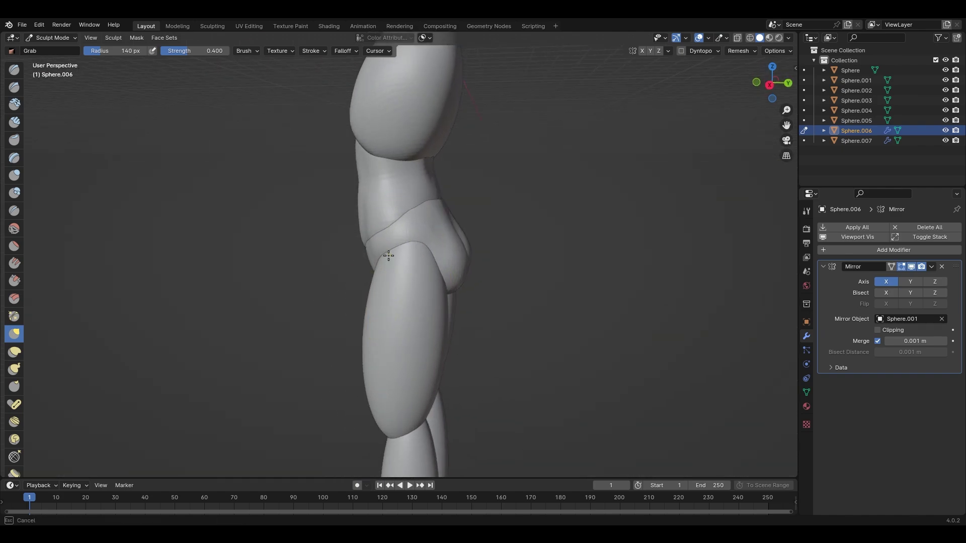
middle_click_drag(446, 261, 507, 300)
key("KP_3")
middle_click_drag(433, 320, 457, 305, "shift")
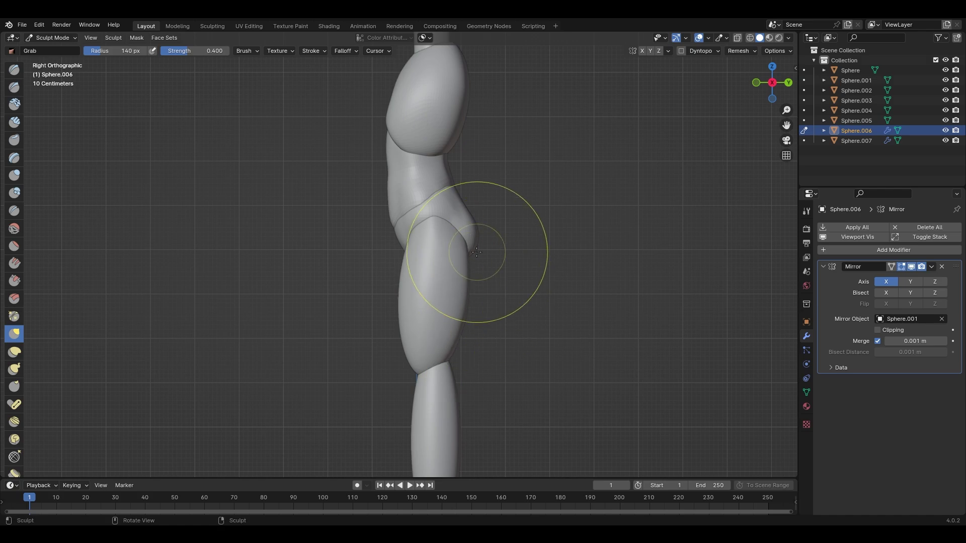
scroll(419, 352, "up", 1)
left_click_drag(405, 323, 402, 322)
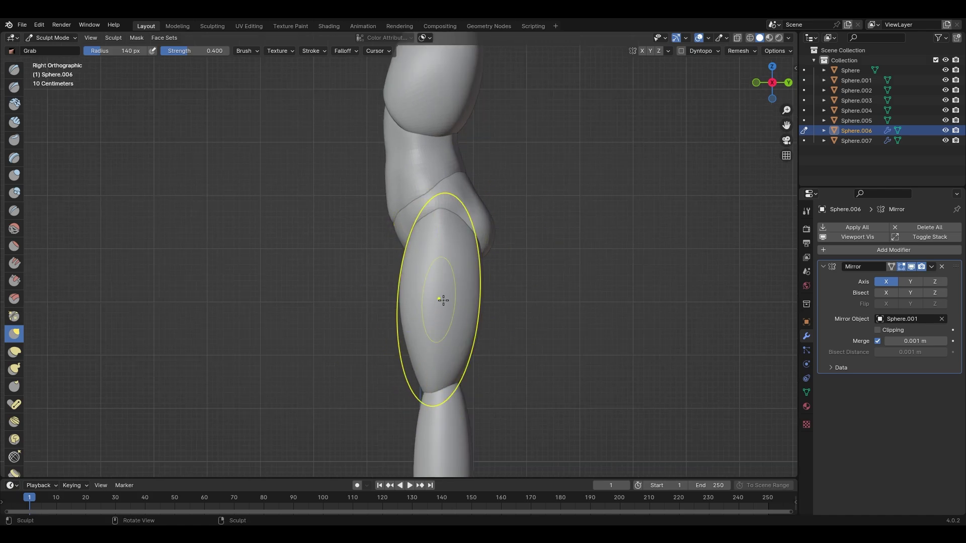
middle_click_drag(443, 300, 390, 308)
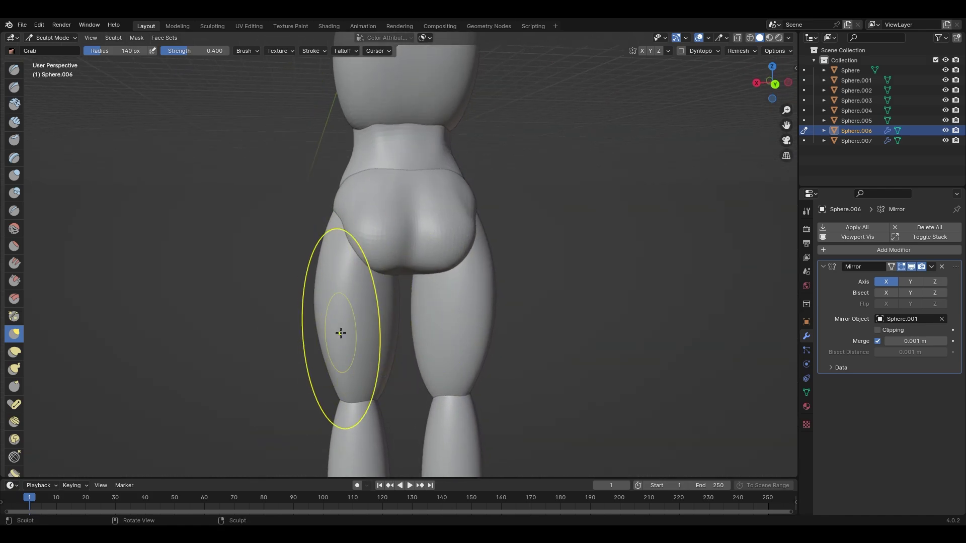
mouse_move(341, 333)
middle_mouse_down()
mouse_move(306, 361)
mouse_move(454, 330)
mouse_move(502, 225)
mouse_move(492, 248)
mouse_move(370, 279)
mouse_move(530, 268)
mouse_move(526, 164)
middle_mouse_up()
- Switch sculpting to the lower leg and shape a fuller outer calf that tapers toward the ankle in front view
key("KP_1")
scroll(496, 270, "down", 2)
scroll(493, 262, "up", 1)
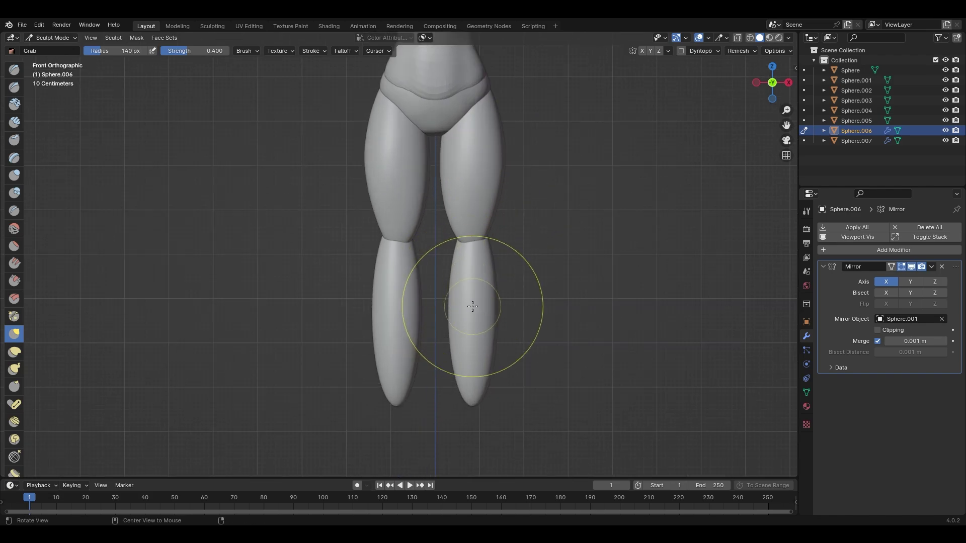
key("alt+q")
mouse_move(522, 282)
middle_mouse_down("shift")
mouse_move(516, 291)
mouse_move(505, 283)
middle_mouse_up("shift")
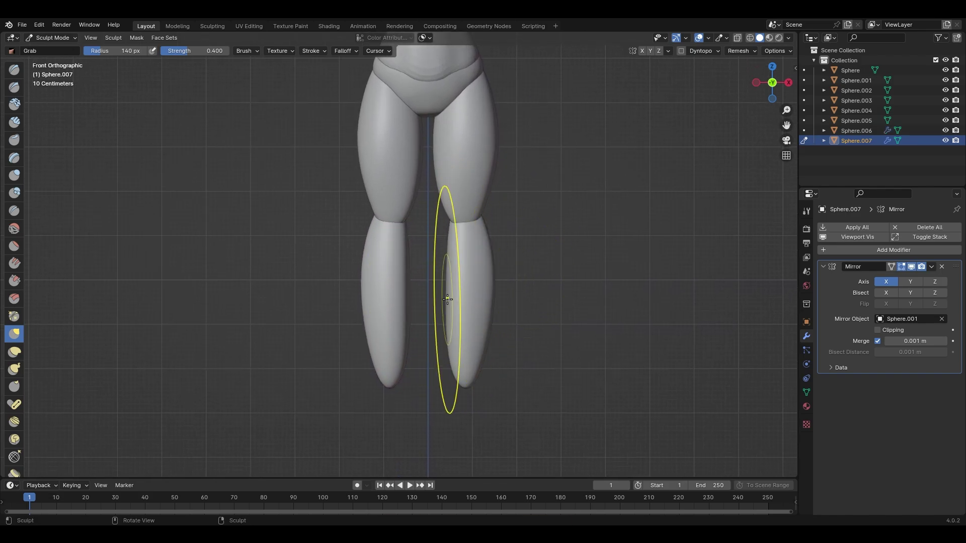
middle_click_drag(511, 352, 517, 327, "shift")
scroll(517, 327, "up", 1)
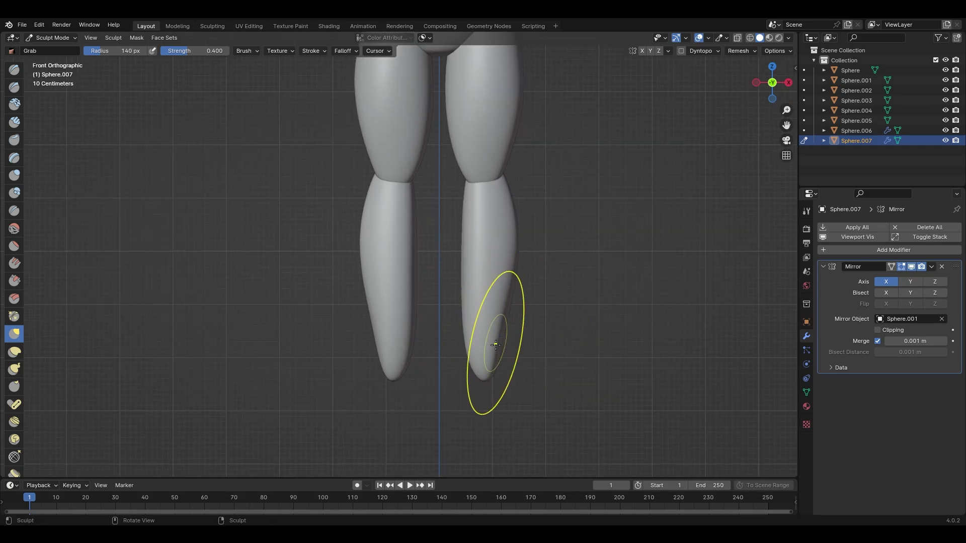
left_click_drag(472, 379, 473, 376)
middle_click_drag(481, 345, 489, 325)
left_click_drag(482, 321, 471, 319)
- Push the lower leg's front contour and its ankle end slightly rearward in side view
middle_click_drag(571, 302, 459, 330)
scroll(459, 330, "up", 2)
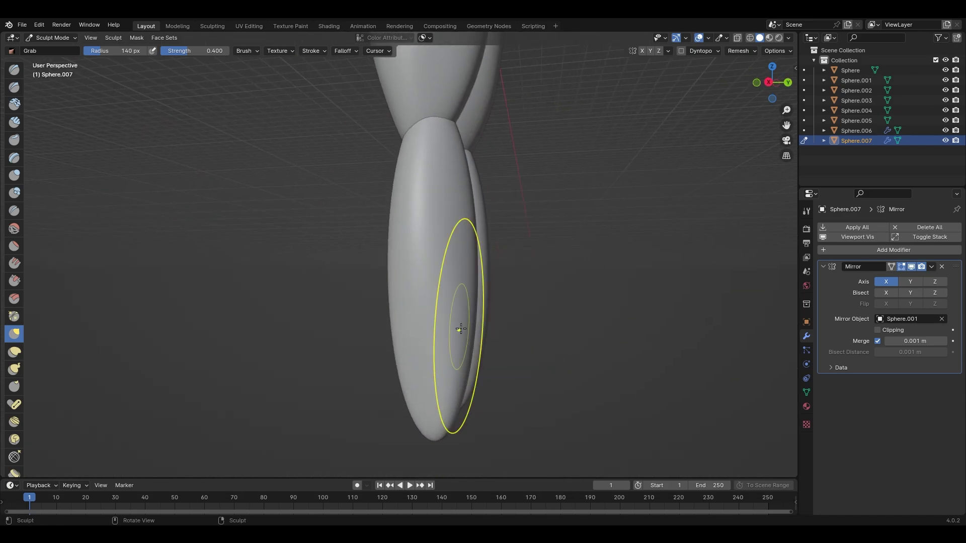
scroll(503, 349, "down", 2)
key("KP_3")
left_click_drag(424, 283, 429, 283)
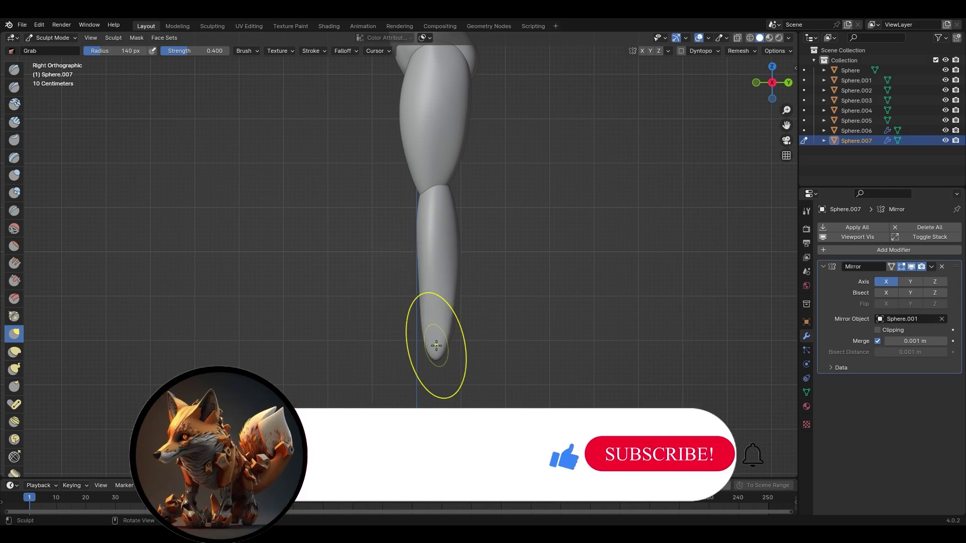
left_click_drag(436, 348, 440, 350)
- Shape the lower leg's rear contour into a calf bulge below the knee that narrows toward the ankle
scroll(495, 226, "up", 2)
mouse_move(508, 229)
middle_mouse_down()
mouse_move(457, 289)
mouse_move(434, 240)
middle_mouse_up()
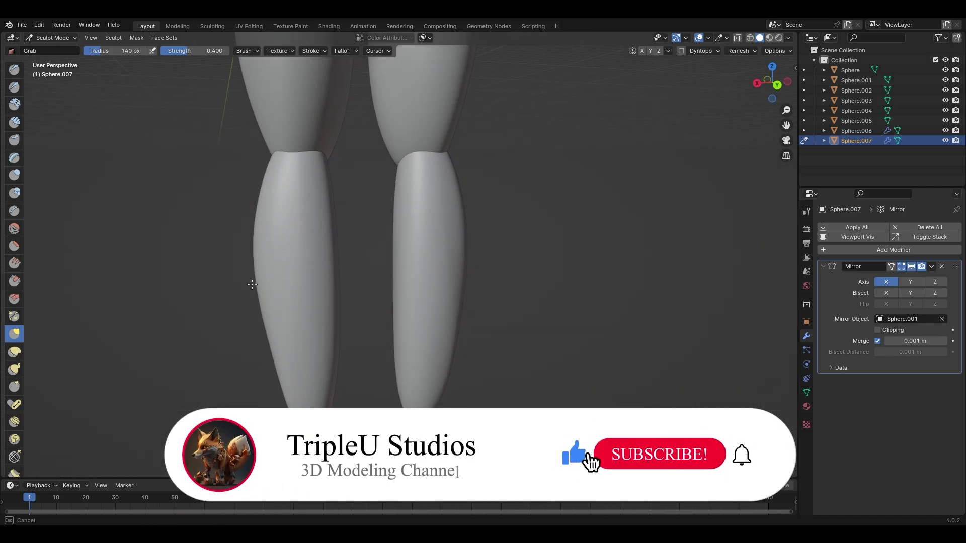
mouse_move(314, 316)
middle_mouse_down()
mouse_move(377, 336)
mouse_move(359, 337)
middle_mouse_up()
middle_click_drag(284, 336, 352, 339)
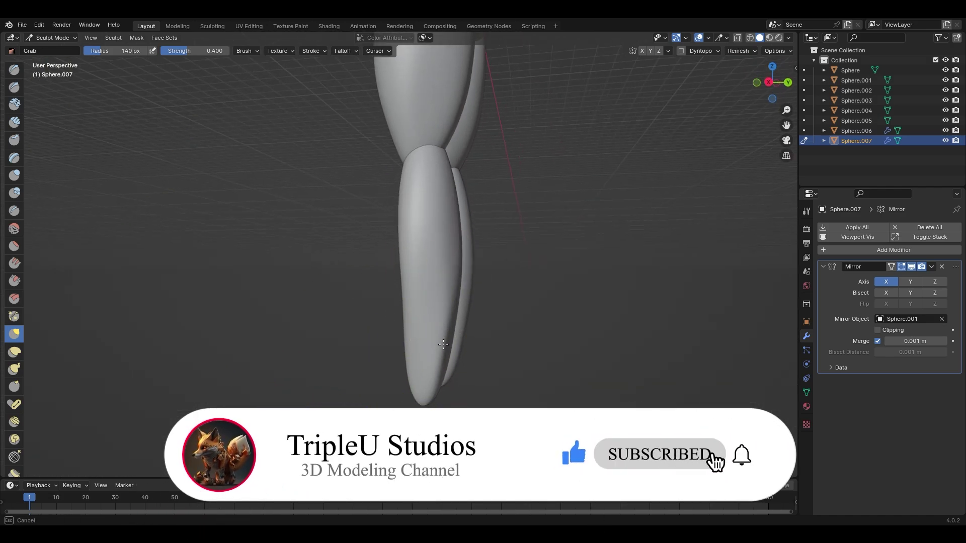
scroll(463, 340, "down", 3)
scroll(463, 341, "up", 5)
middle_click_drag(461, 342, 503, 332)
scroll(495, 333, "down", 4)
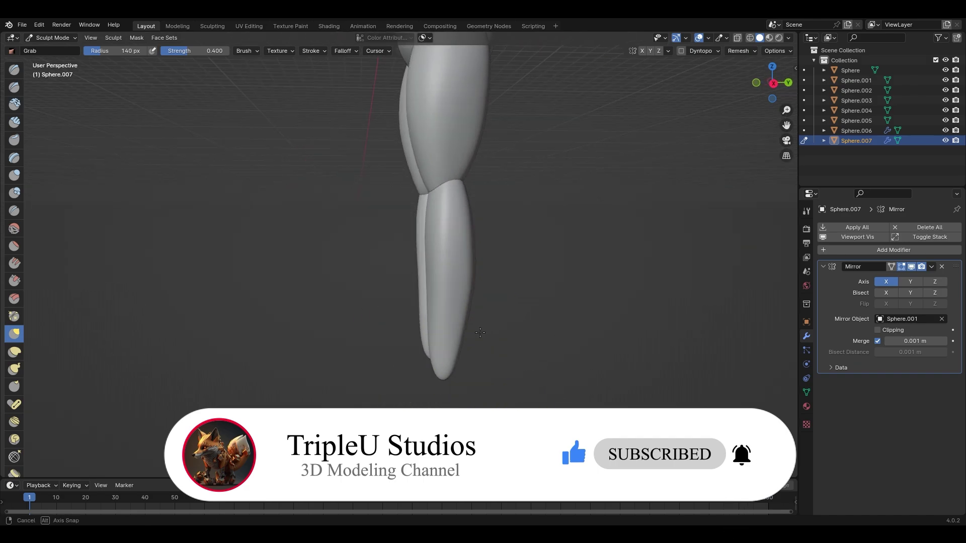
key("KP_3")
scroll(453, 282, "up", 2)
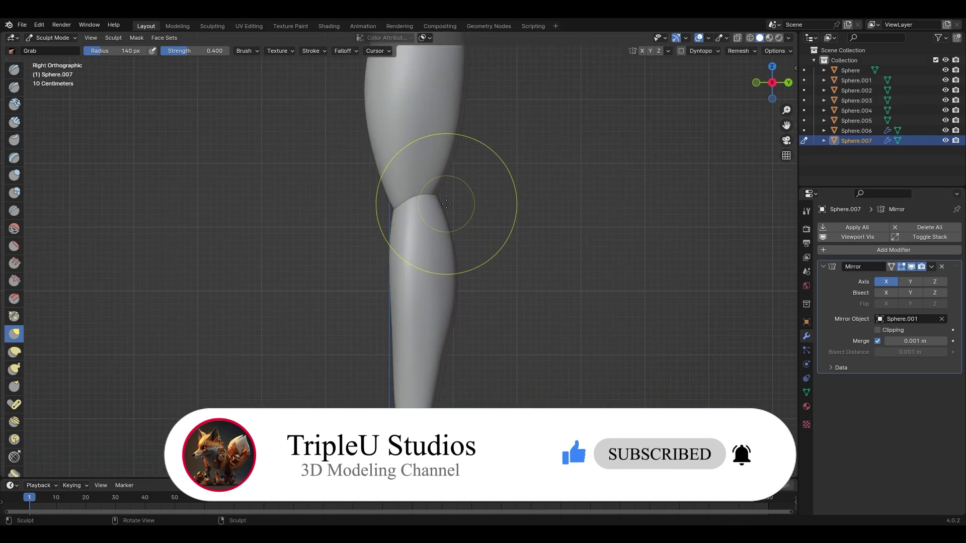
mouse_move(447, 203)
middle_mouse_down()
mouse_move(281, 232)
mouse_move(306, 382)
mouse_move(483, 359)
middle_mouse_up()
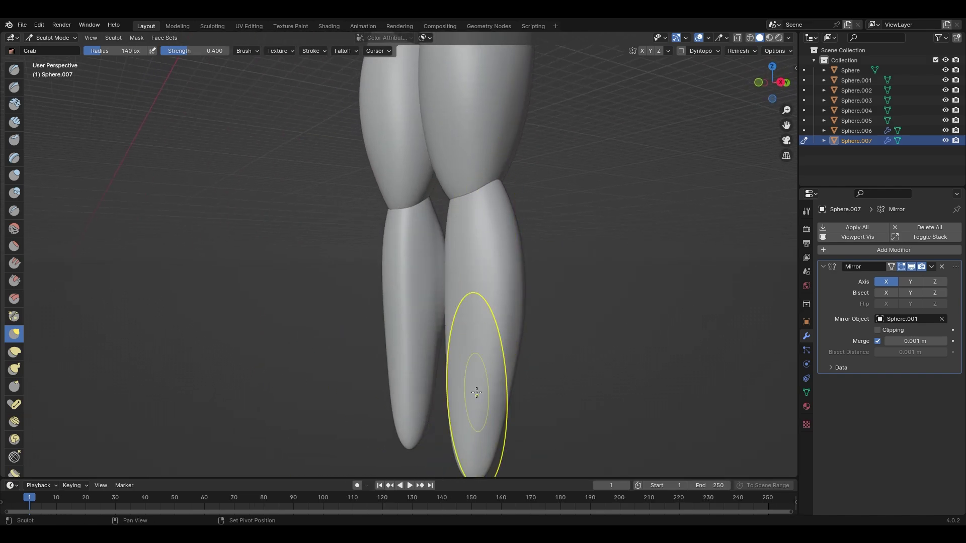
- Smooth the lower leg's surface and push its outer lower contour inward in front view
middle_click_drag(477, 392, 513, 420)
left_click_drag(513, 284, 514, 409, "shift")
mouse_move(453, 241)
middle_mouse_down()
mouse_move(378, 220)
mouse_move(428, 226)
middle_mouse_up()
left_click_drag(569, 251, 572, 354, "shift")
scroll(597, 380, "down", 7)
key("KP_1")
scroll(597, 381, "up", 3)
left_click_drag(521, 316, 500, 347)
middle_click_drag(500, 347, 494, 302, "shift")
- Flatten the pointed lower ends of the lower legs at the ankles with Line Project
scroll(18, 411, "down", 12)
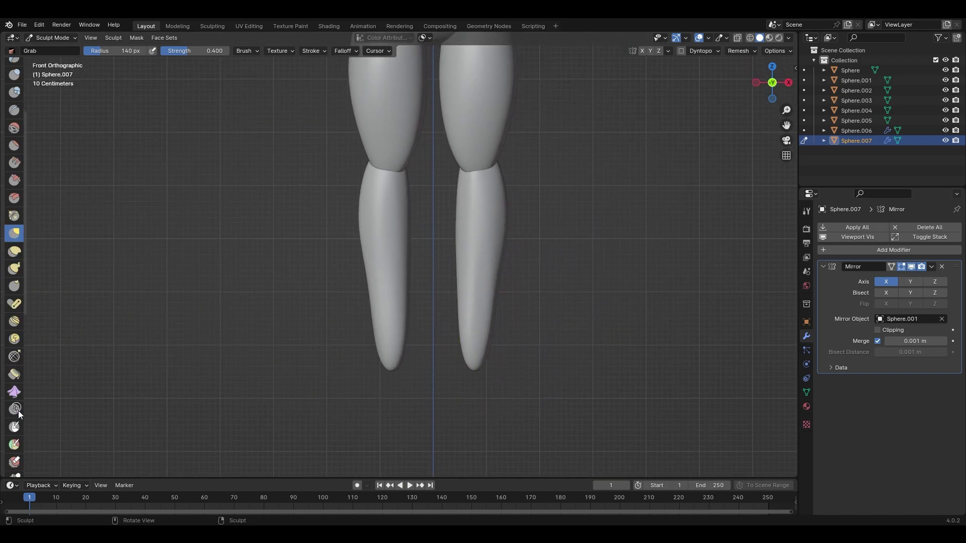
left_click(15, 463)
right_click(194, 417)
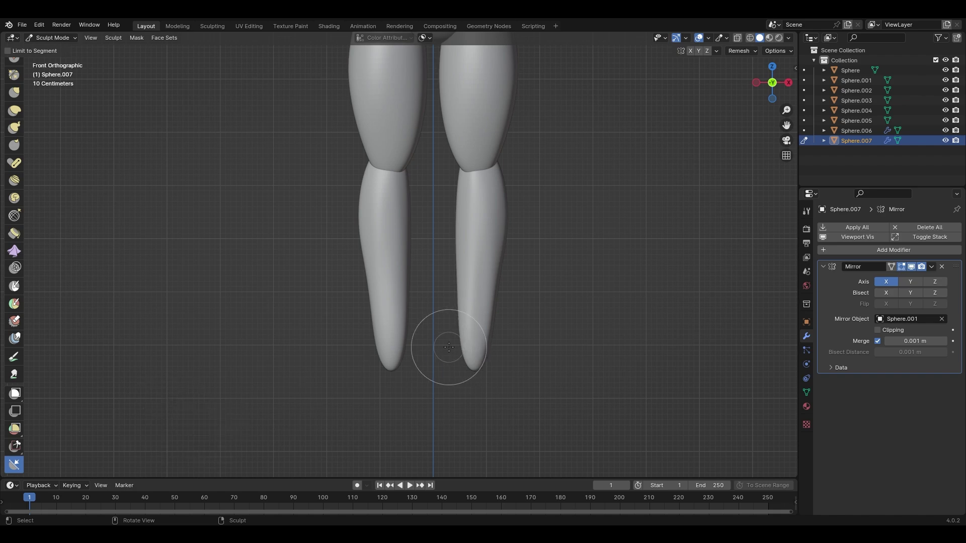
left_click_drag(452, 352, 564, 354)
middle_click_drag(452, 261, 443, 287, "shift")
- Return to the Grab brush with a 75 px radius and refine the lower leg's upper end around the knee
scroll(19, 253, "up", 12)
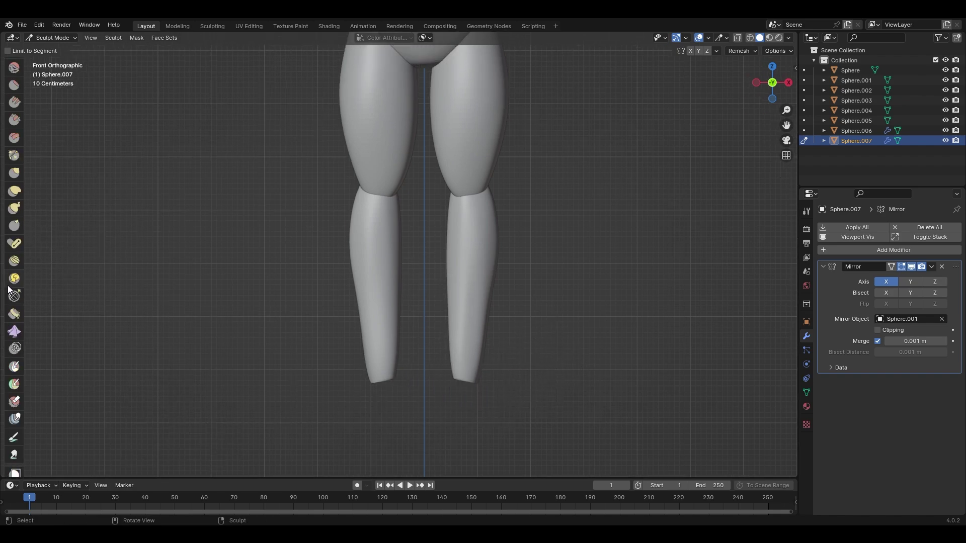
key("g")
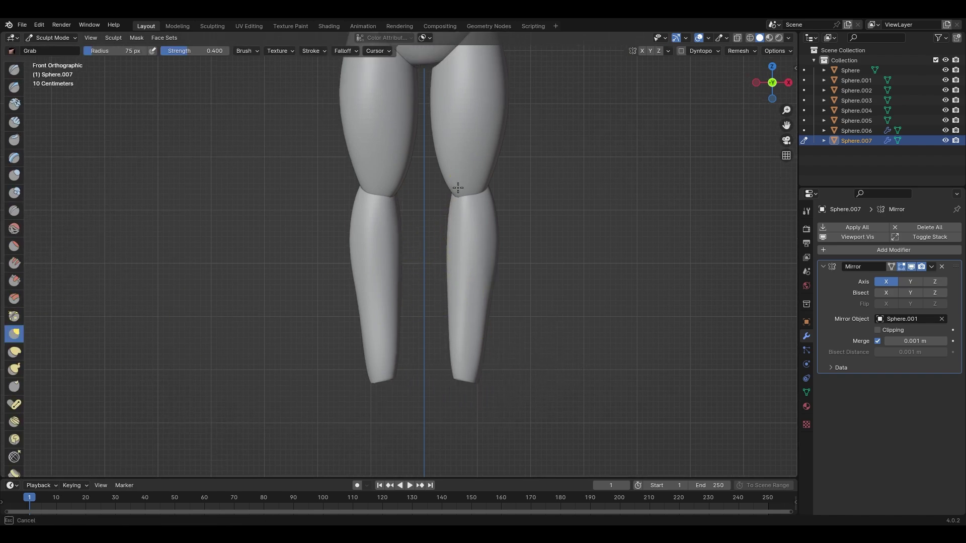
left_click_drag(458, 187, 462, 188)
middle_click_drag(506, 193, 317, 198)
left_click_drag(322, 197, 343, 193)
middle_click_drag(345, 191, 441, 164)
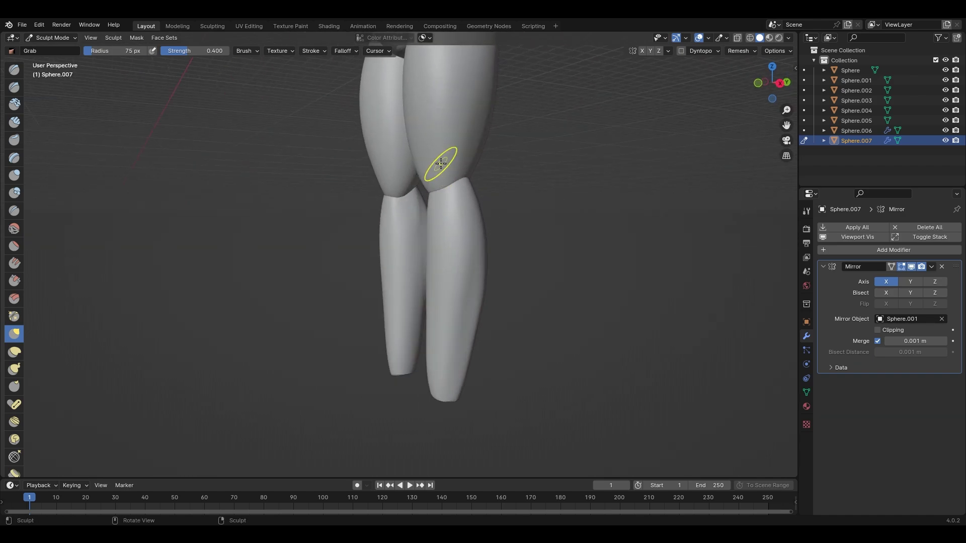
- Switch sculpting to the thigh and extend its front lower end down over the knee
key("alt+q")
left_click_drag(433, 184, 425, 189)
mouse_move(425, 191)
middle_mouse_down()
mouse_move(453, 205)
mouse_move(481, 192)
middle_mouse_up()
left_click_drag(481, 192, 482, 197)
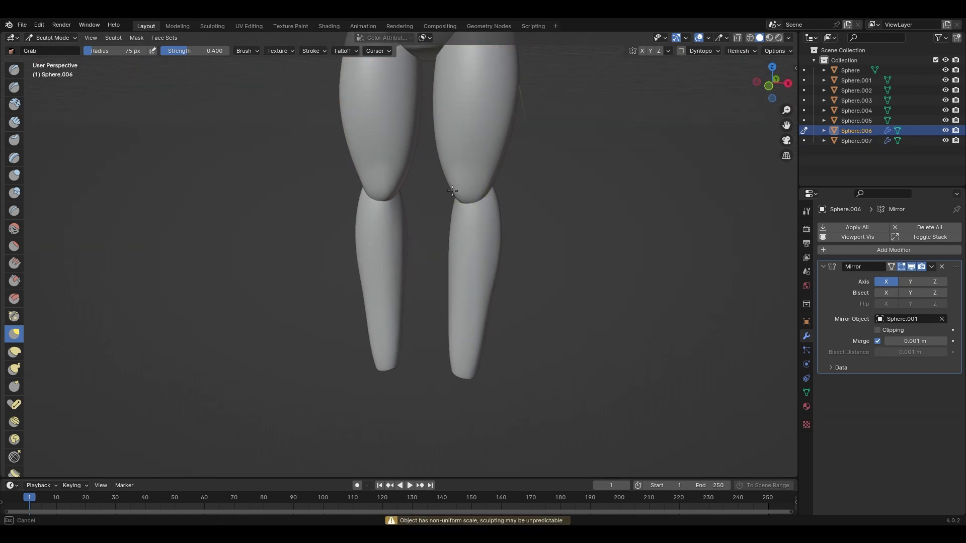
- Set the Grab radius to 94 px and push the thigh's inner contour above the knee slightly outward
right_click(417, 266)
mouse_move(452, 191)
middle_mouse_down("shift")
mouse_move(444, 235)
mouse_move(440, 213)
middle_mouse_up("shift")
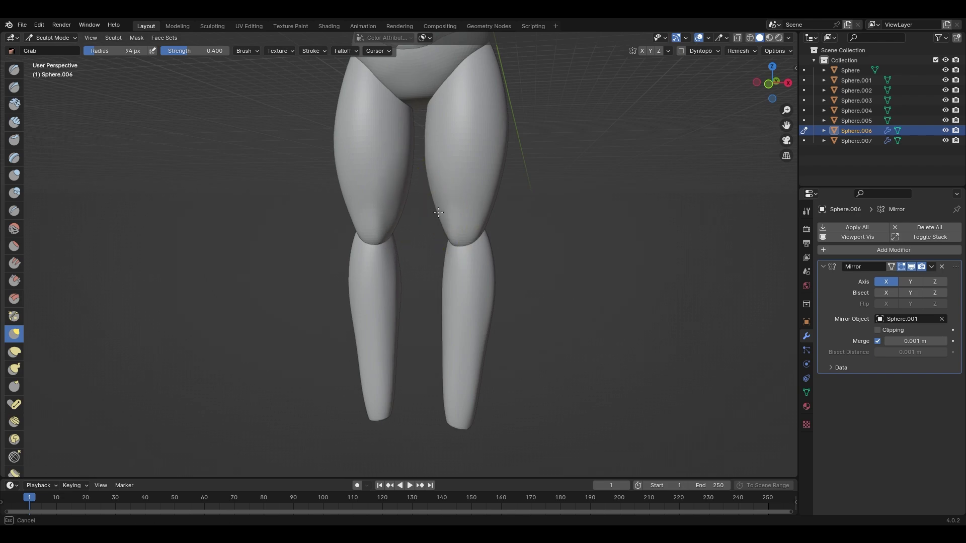
left_click_drag(438, 212, 440, 212)
middle_click_drag(457, 213, 416, 220)
- Switch sculpting to the lower leg and slim its lower portion around the ankle from several angles
scroll(416, 220, "down", 3)
key("alt+q")
mouse_move(431, 313)
middle_mouse_down()
mouse_move(405, 309)
mouse_move(420, 291)
mouse_move(327, 298)
middle_mouse_up()
scroll(327, 297, "up", 3)
left_click_drag(310, 343, 320, 346)
middle_click_drag(312, 351, 340, 353)
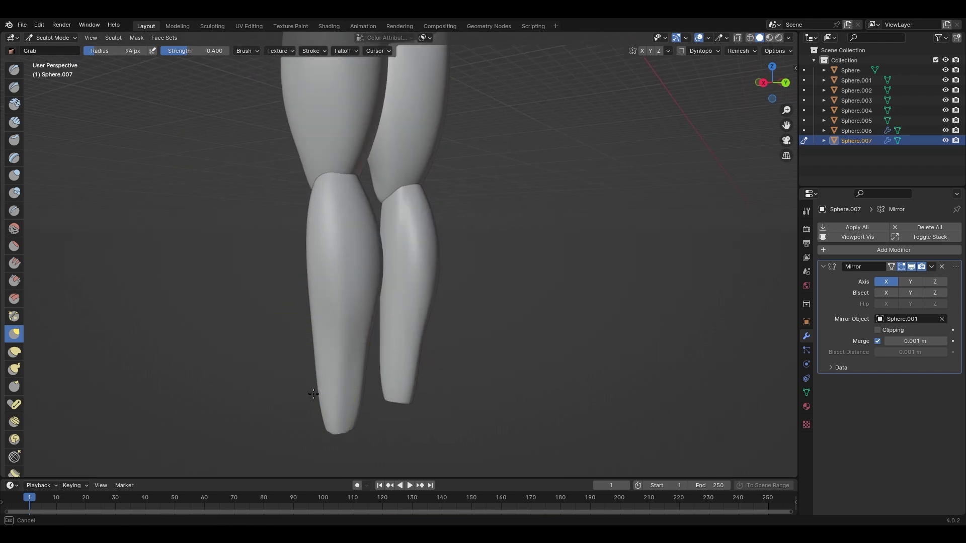
left_click_drag(313, 394, 318, 394)
mouse_move(332, 385)
middle_mouse_down()
mouse_move(461, 358)
mouse_move(521, 358)
middle_mouse_up()
left_click_drag(451, 393, 458, 393)
middle_click_drag(459, 348, 470, 350)
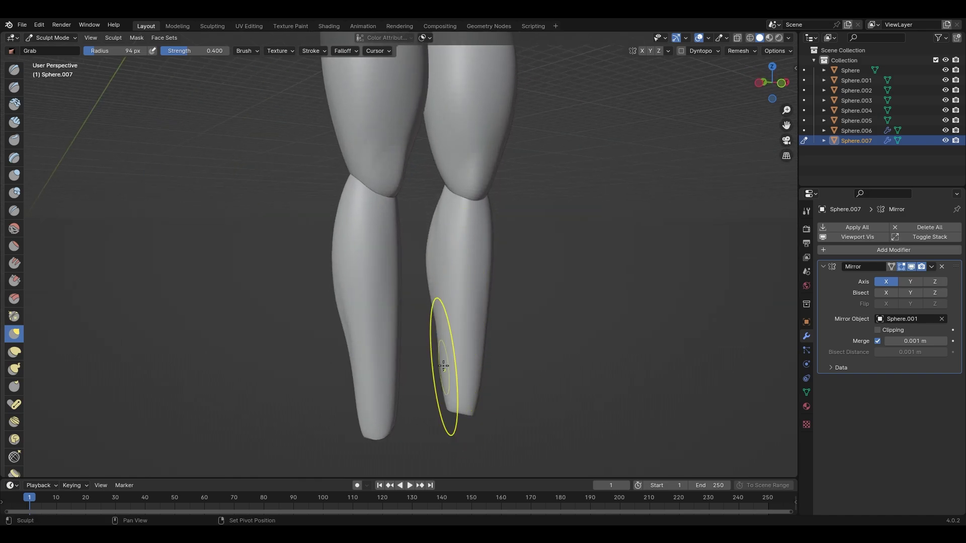
- Smooth the lower calf and push in its rear contour below the knee
left_click_drag(444, 366, 445, 347, "shift")
middle_click_drag(414, 267, 434, 295)
left_click_drag(424, 255, 427, 255)
middle_click_drag(423, 229, 433, 201)
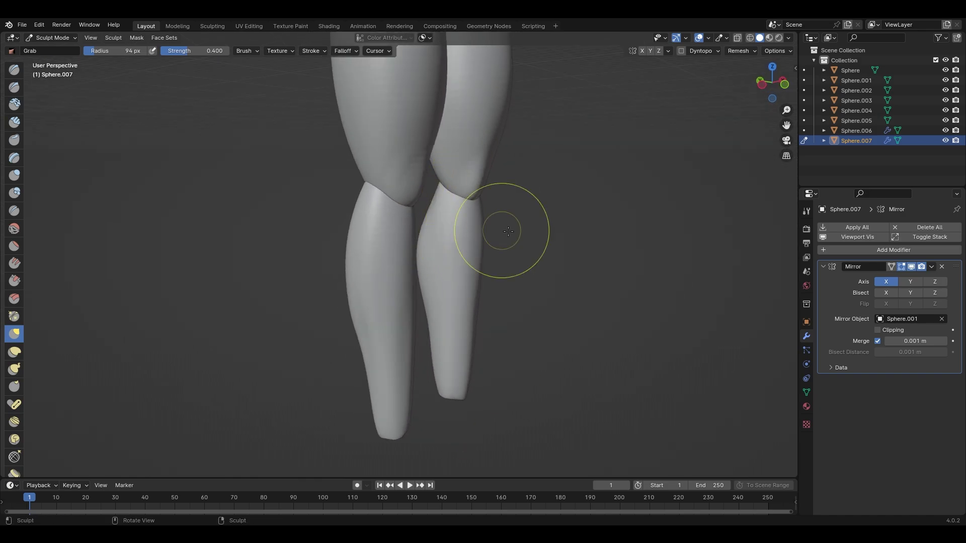
- Adjust the lower leg's upper outer contour beside the knee in front view
middle_click_drag(508, 231, 300, 194)
key("KP_1")
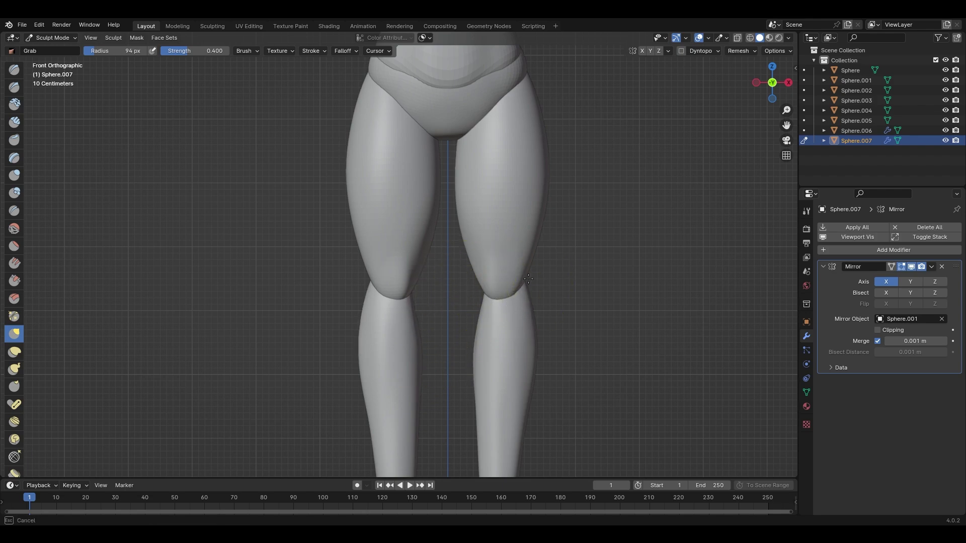
left_click_drag(528, 279, 527, 280)
- Set the Grab radius to 116 px and level the slanted ankle end of the lower leg
scroll(549, 284, "down", 2)
middle_click_drag(556, 403, 543, 350, "shift")
right_click(510, 378)
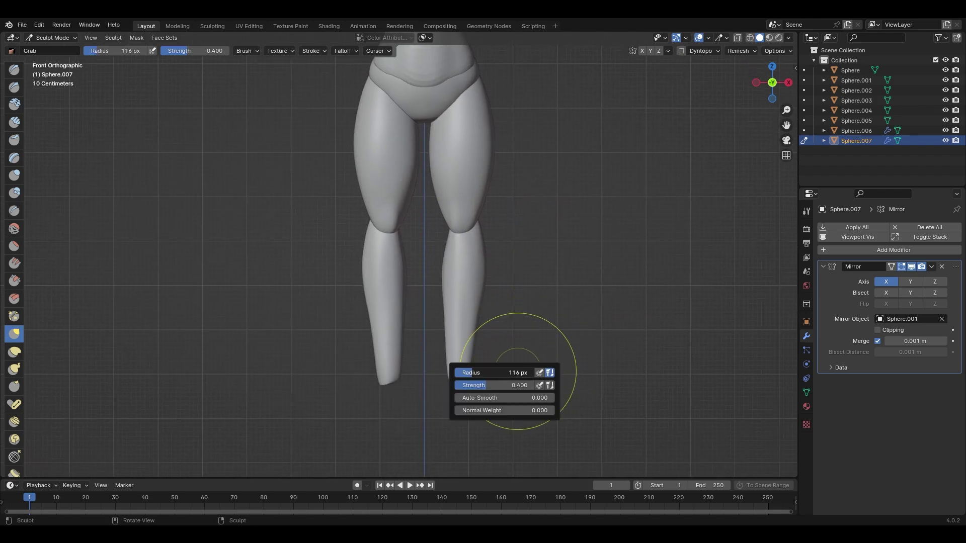
scroll(454, 357, "up", 2)
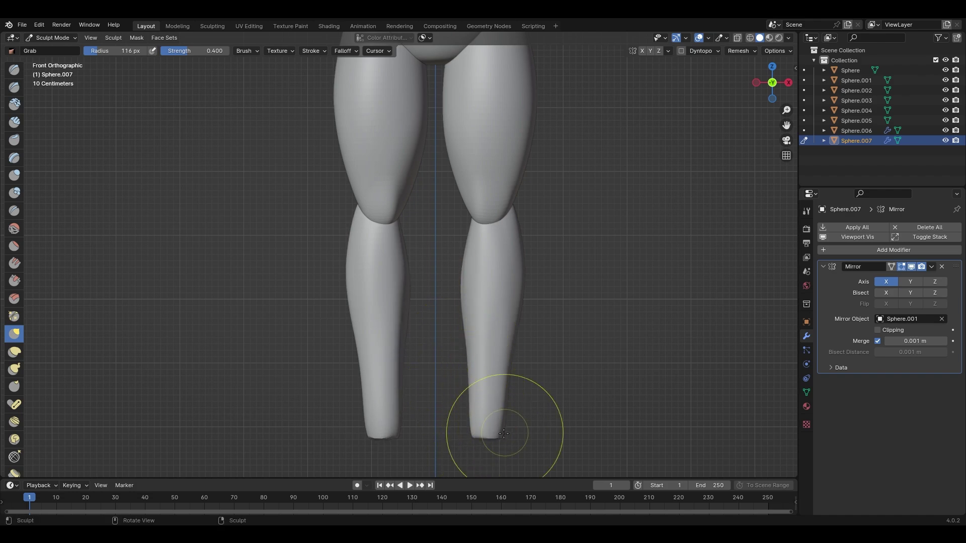
- Switch sculpting to the thigh and refine its contour from the knee end up to the upper thigh
middle_click_drag(488, 255, 481, 312, "shift")
scroll(503, 286, "down", 1)
middle_click_drag(493, 238, 494, 279, "shift")
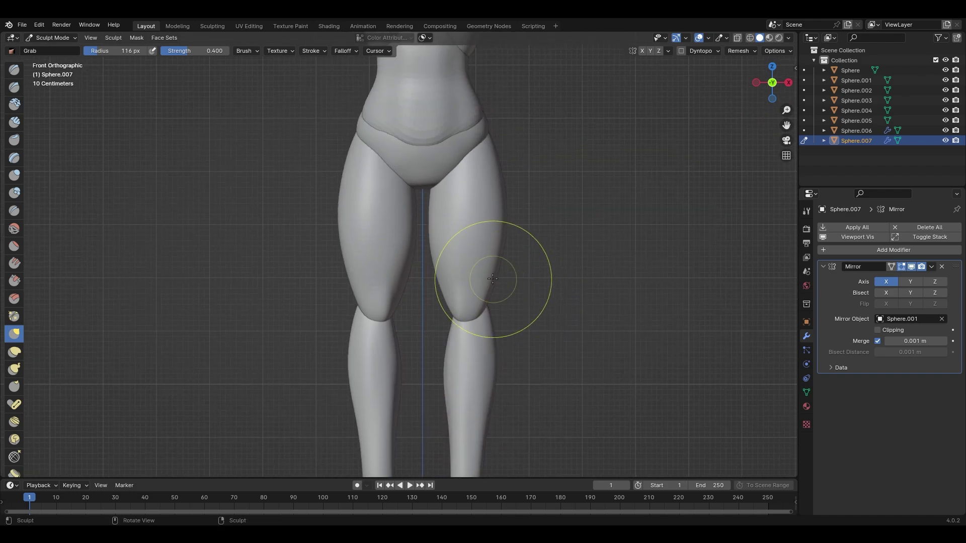
key("alt+q")
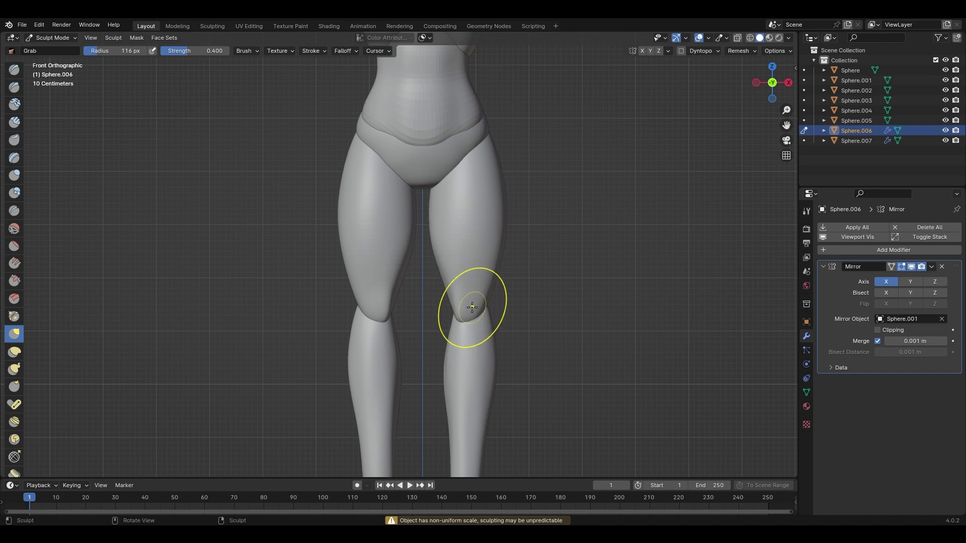
middle_click_drag(484, 313, 451, 318)
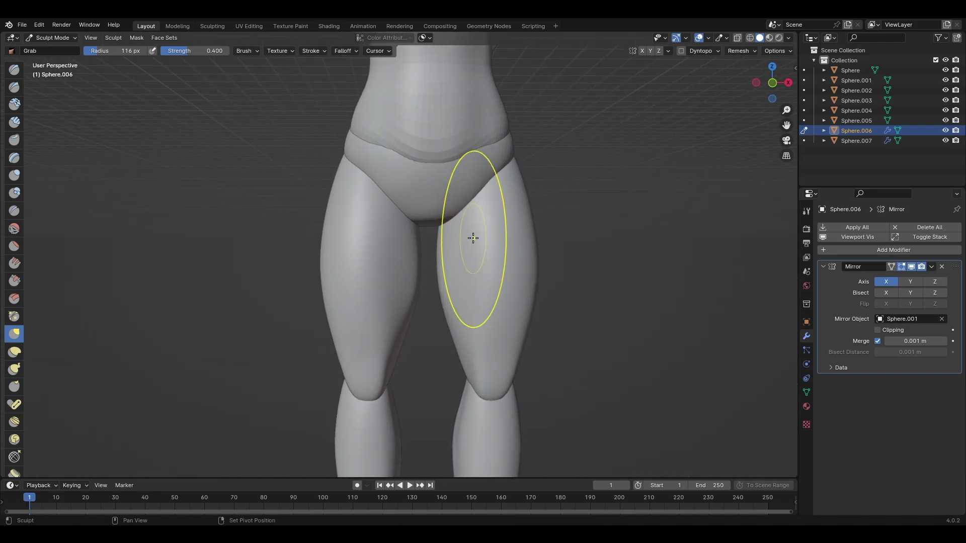
middle_click_drag(473, 238, 320, 257)
scroll(320, 258, "up", 1)
left_click_drag(298, 226, 327, 226)
key("KP_1")
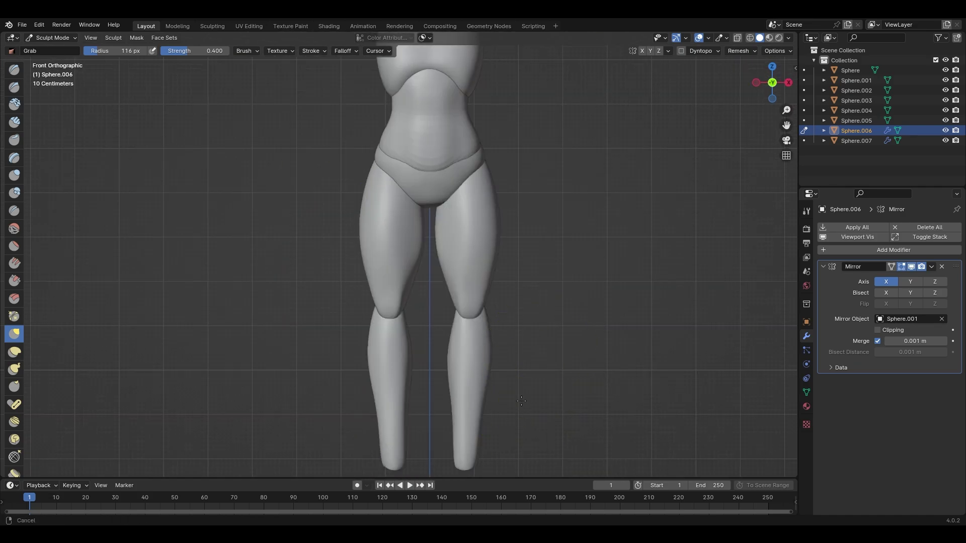
- Switch sculpting to the lower leg and push its lower inner contour outward in front view
middle_click_drag(521, 401, 520, 312, "shift")
key("alt+q")
left_click_drag(448, 347, 459, 349)
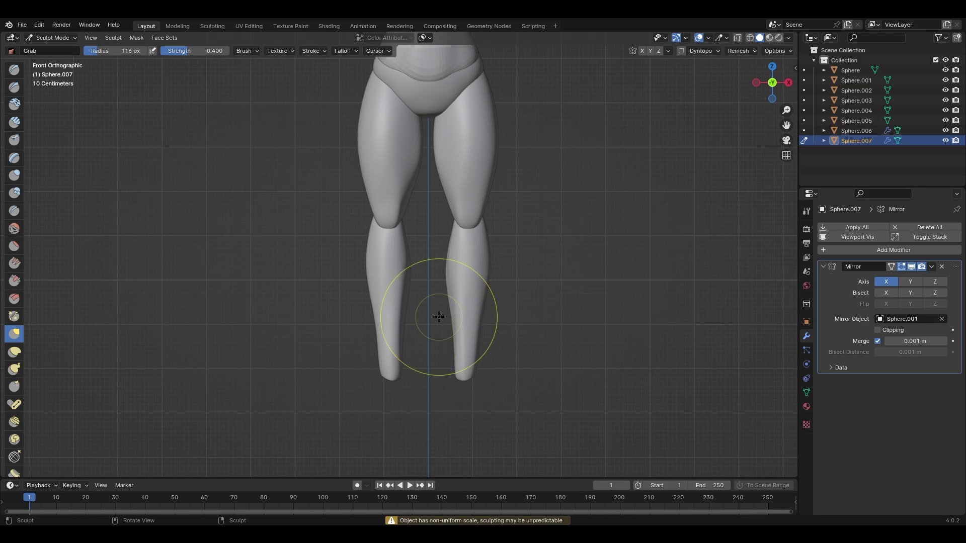
- Refine the lower leg's calf and ankle contours with the Grab brush from the side and back
middle_click_drag(439, 317, 431, 335)
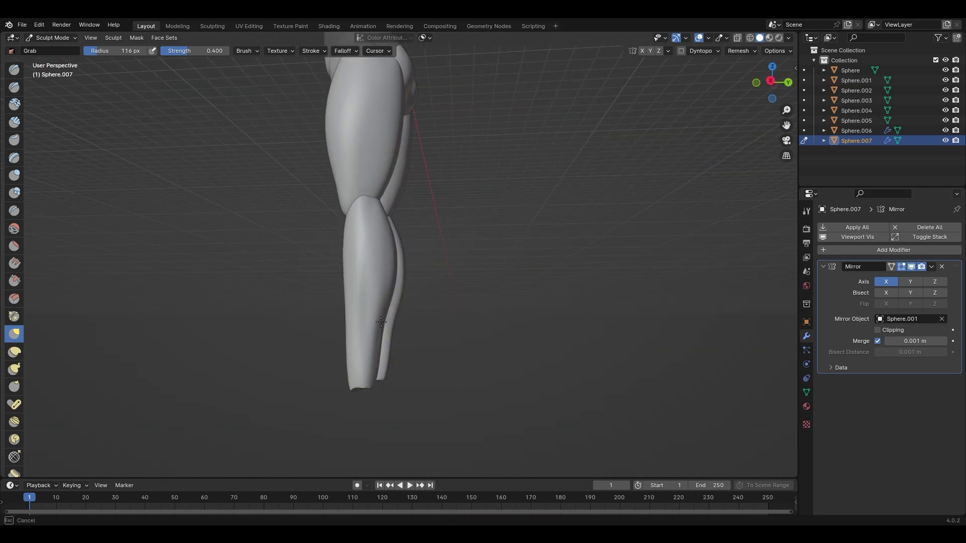
left_click_drag(381, 322, 381, 323)
middle_click_drag(375, 329, 387, 335)
scroll(373, 338, "up", 3)
mouse_move(380, 415)
middle_mouse_down("shift")
mouse_move(390, 318)
mouse_move(324, 312)
mouse_move(267, 329)
middle_mouse_up("shift")
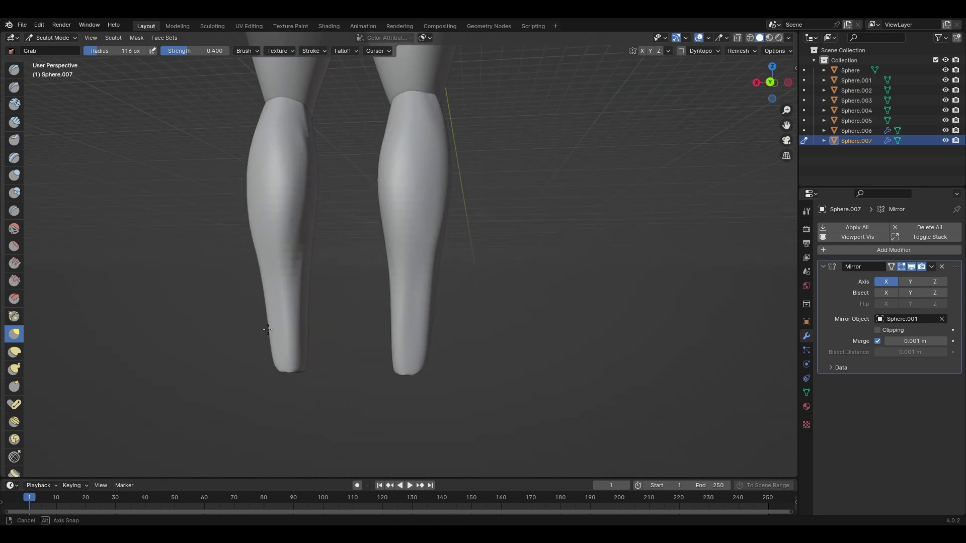
left_click_drag(302, 307, 320, 301)
mouse_move(320, 301)
middle_mouse_down()
mouse_move(399, 317)
mouse_move(412, 244)
middle_mouse_up()
middle_click_drag(384, 312, 470, 325, "shift")
middle_click_drag(380, 352, 485, 301, "shift")
middle_click_drag(339, 306, 403, 302)
middle_click_drag(380, 347, 423, 342)
middle_click_drag(368, 276, 475, 283)
scroll(474, 283, "down", 5)
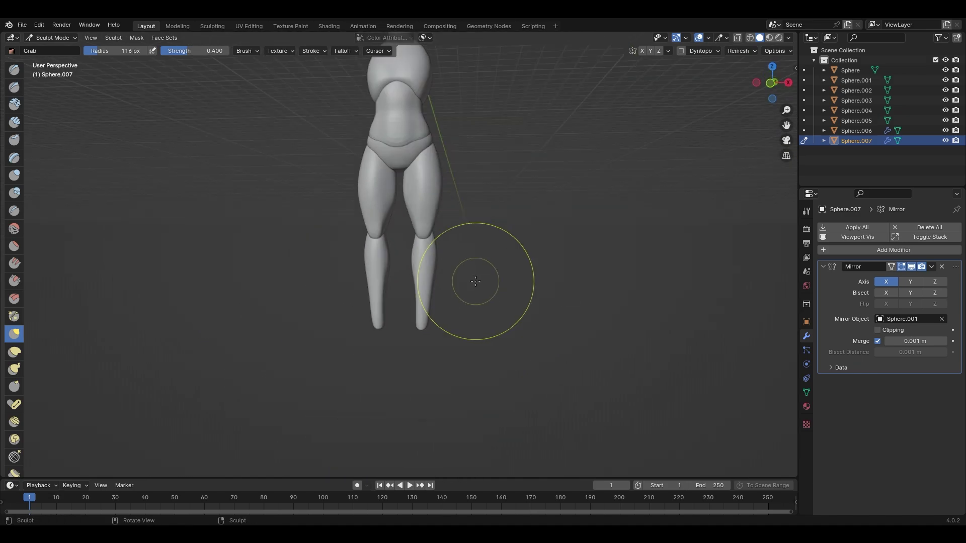
- Enlarge the thighs and lower legs together in Object Mode and lower them along Z to fit beneath the pelvis
key("ctrl+Tab")
key("KP_1")
left_click(436, 265, "shift")
key("s")
left_click(502, 371)
key("g")
key("z")
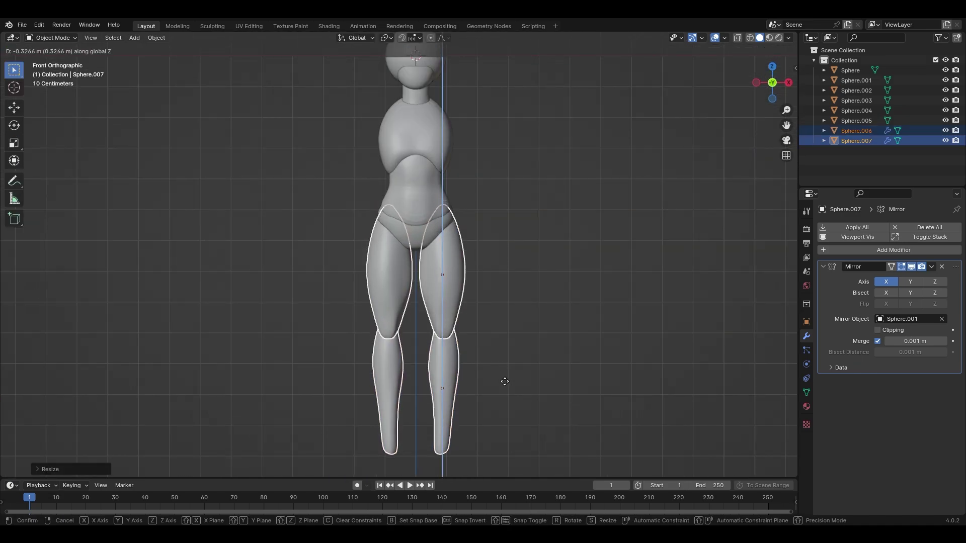
left_click(508, 381)
left_click(556, 383)
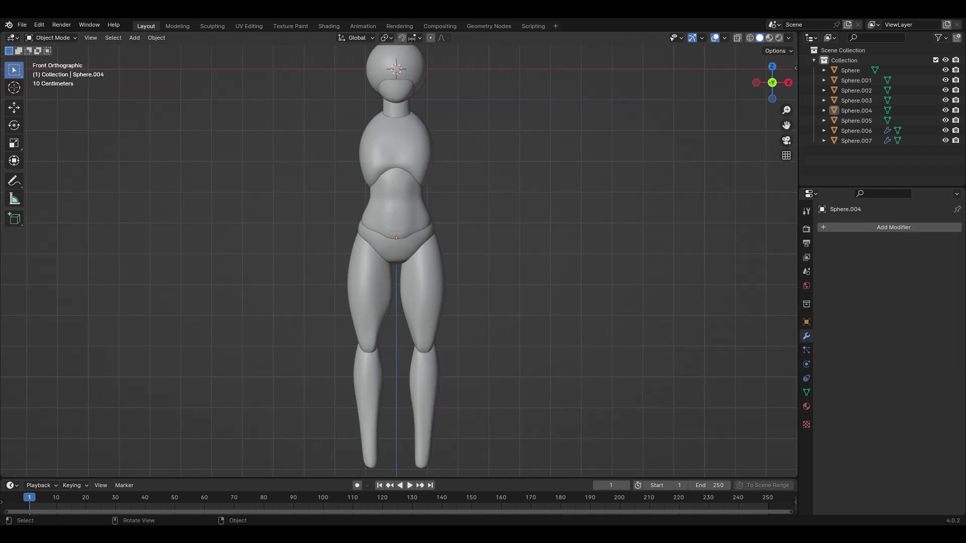
- Switch the thigh to Sculpt Mode and refine its contour between hip and knee from the side
key("KP_3")
left_click(393, 310)
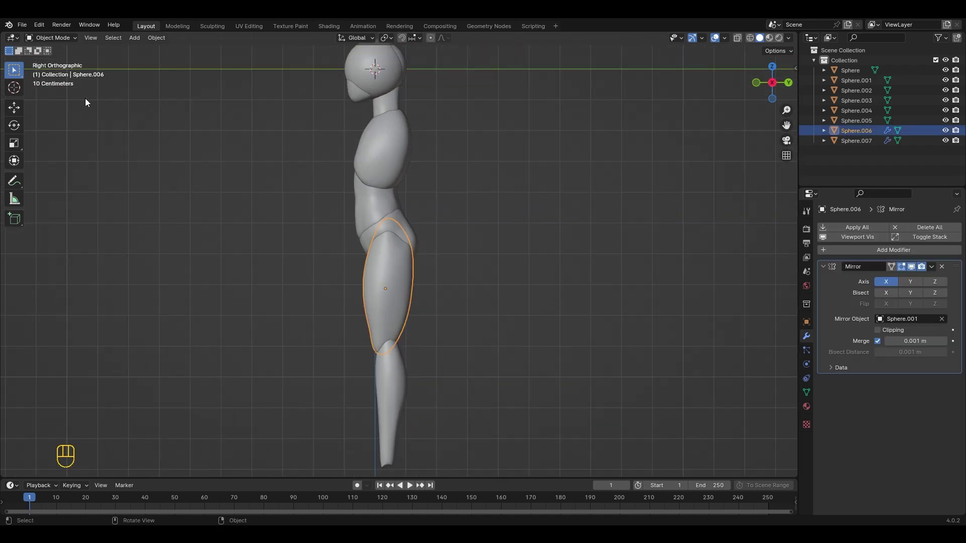
left_click(54, 37)
left_click(55, 72)
scroll(310, 259, "up", 4)
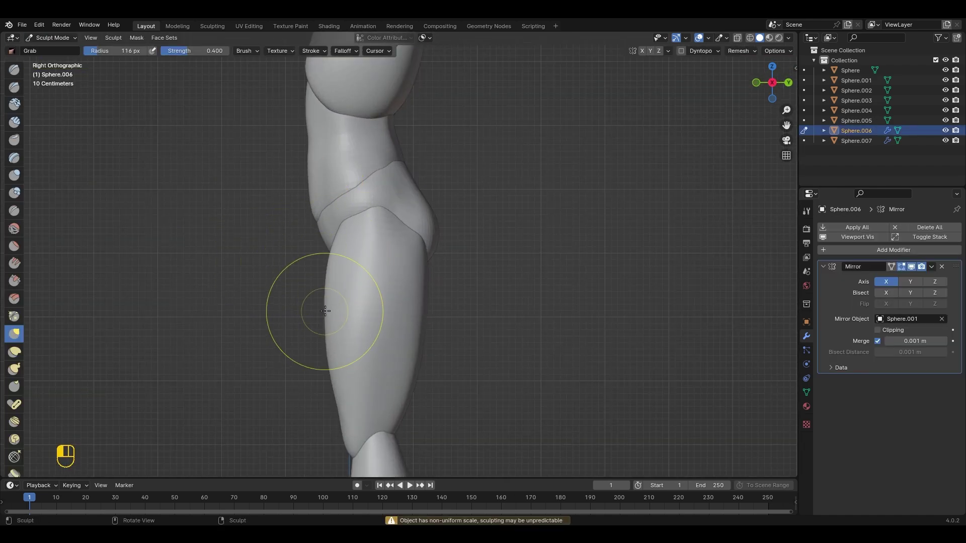
middle_click_drag(373, 357, 383, 282, "shift")
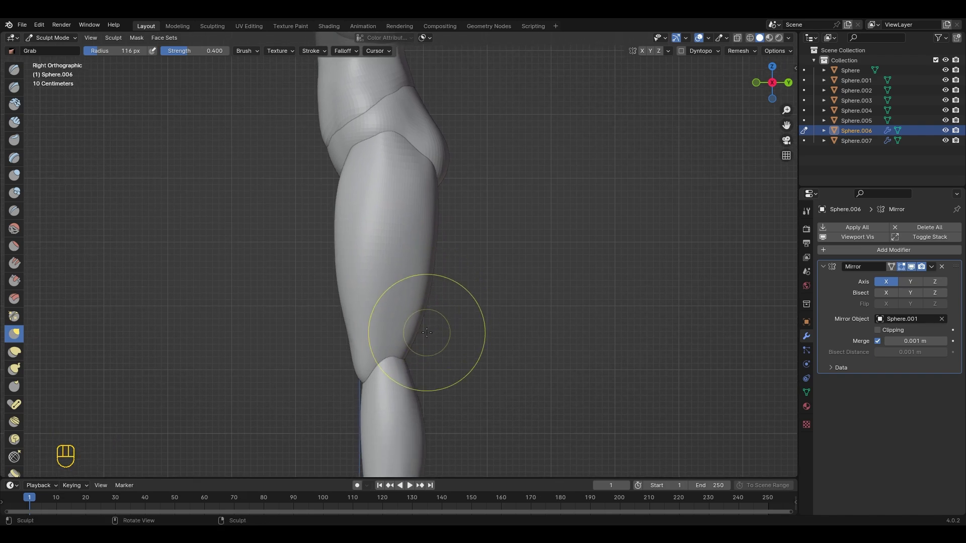
middle_click_drag(420, 311, 398, 322)
middle_click_drag(323, 350, 414, 315, "shift")
middle_click_drag(414, 315, 468, 330, "shift")
middle_click_drag(468, 330, 400, 329, "shift")
scroll(402, 312, "down", 5)
mouse_move(448, 241)
middle_mouse_down()
mouse_move(399, 233)
mouse_move(382, 256)
middle_mouse_up()
- Switch sculpting to the pelvis and pull its upper sides outward over the hips
key("alt+q")
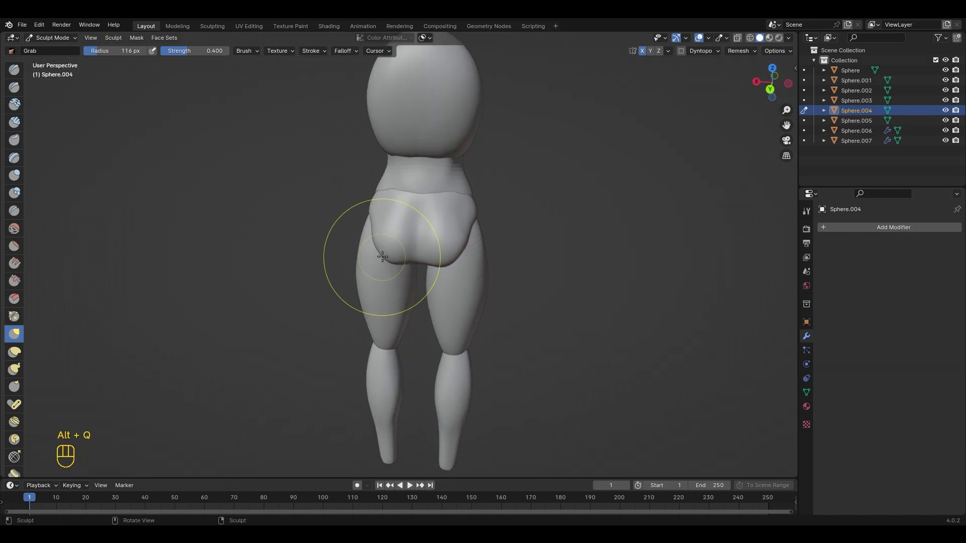
left_click_drag(374, 232, 360, 226)
scroll(356, 201, "up", 3)
middle_click_drag(351, 176, 374, 210)
left_click_drag(346, 187, 334, 190)
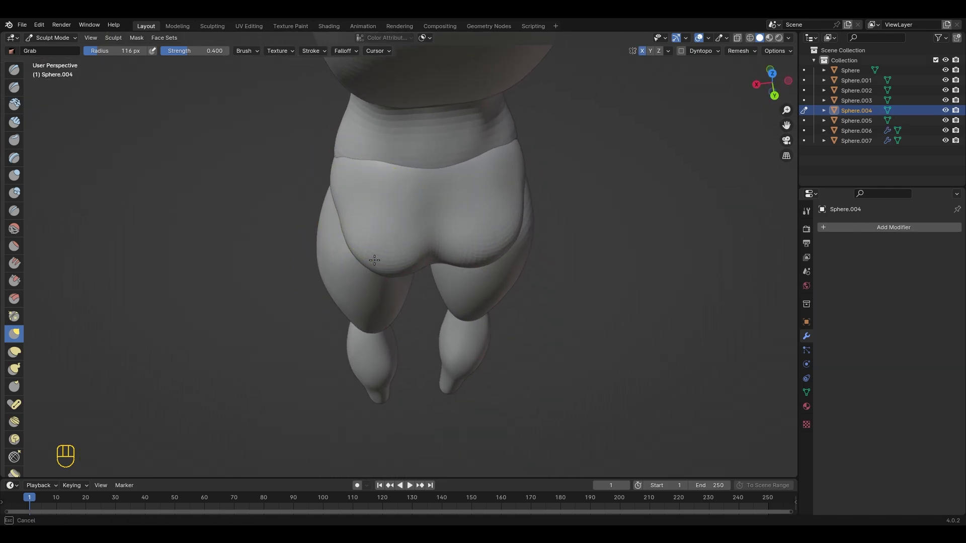
- Shape the lower edge of the buttocks where the pelvis meets the back of the thighs
middle_click_drag(375, 261, 352, 224)
left_click_drag(388, 259, 381, 256)
scroll(390, 256, "down", 2)
mouse_move(347, 255)
middle_mouse_down()
mouse_move(390, 257)
mouse_move(417, 226)
mouse_move(425, 247)
mouse_move(348, 262)
middle_mouse_up()
scroll(385, 258, "up", 3)
scroll(425, 246, "down", 1)
left_click_drag(386, 261, 390, 265)
middle_click_drag(371, 259, 397, 259)
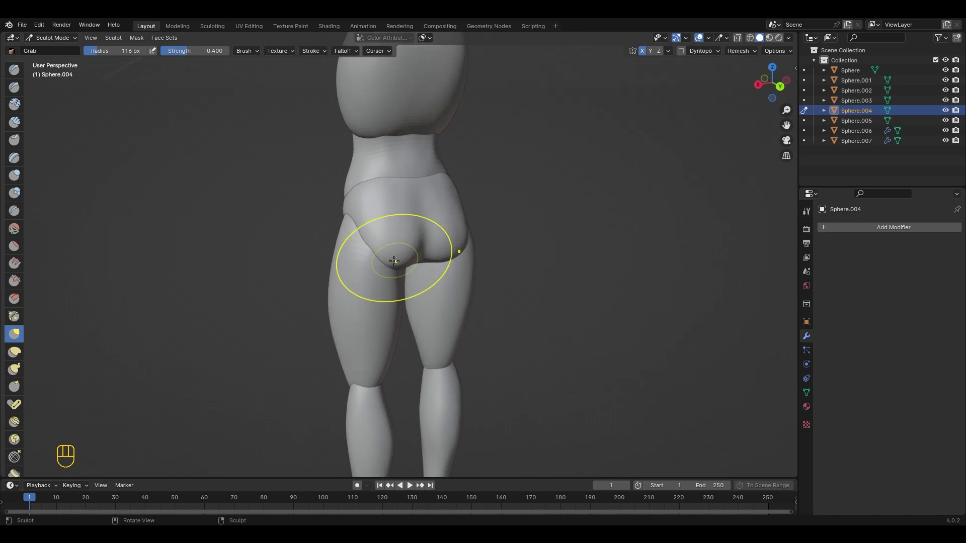
left_click_drag(397, 259, 398, 264)
- Duplicate the head sphere in Object Mode, place the copy below one ankle and scale it down to foot size
middle_click_drag(422, 264, 518, 251)
scroll(483, 251, "down", 4)
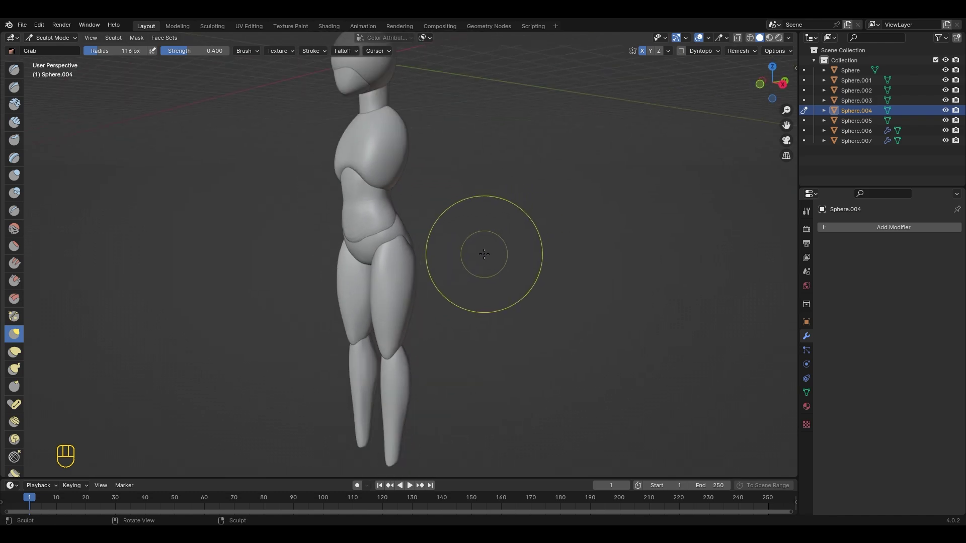
key("KP_1")
scroll(492, 282, "down", 1)
middle_click_drag(473, 280, 468, 224, "shift")
left_click(53, 38)
left_click(55, 48)
left_click(402, 61)
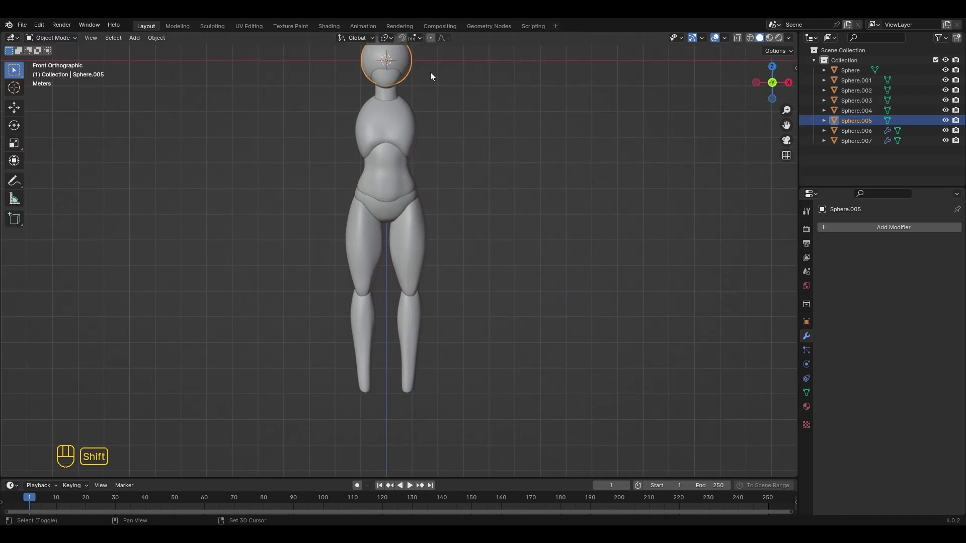
key("shift+d")
left_click(452, 417)
scroll(471, 421, "up", 1)
middle_click_drag(471, 421, 496, 388, "shift")
key("s")
left_click(463, 390)
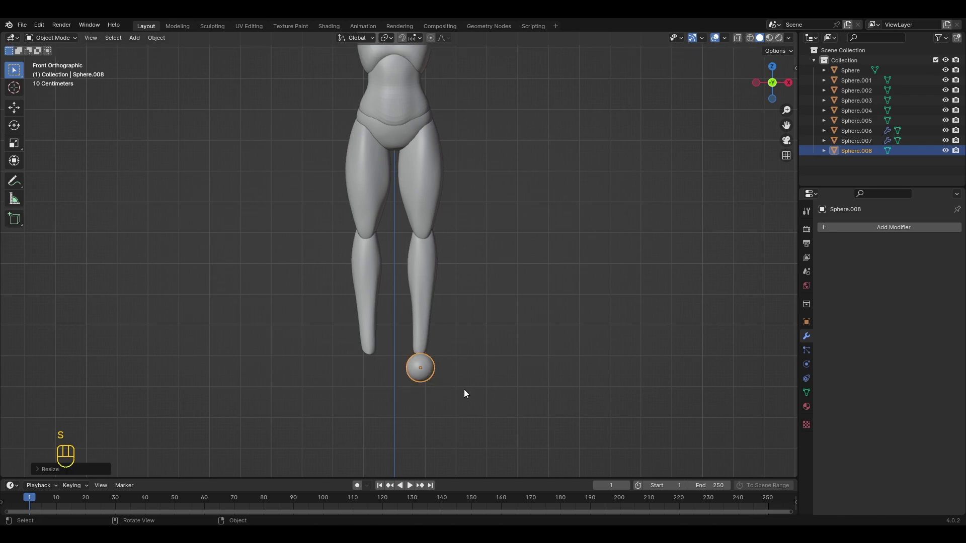
- Add a Mirror modifier to the foot sphere with Sphere.001 as the mirror object
middle_click_drag(581, 212, 593, 298, "shift")
left_click(865, 228)
mouse_move(839, 266)
left_click(775, 335)
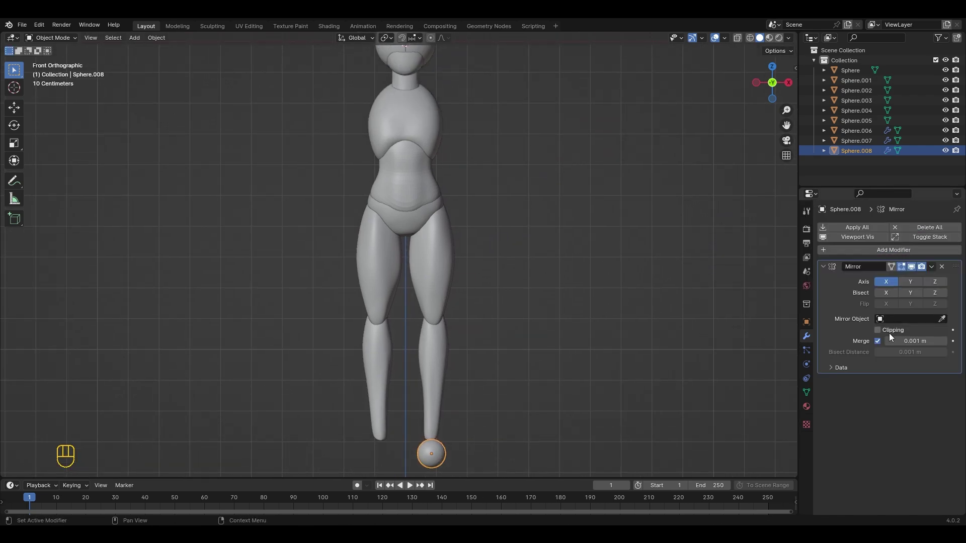
left_click(942, 319)
left_click(400, 83)
- Move the foot sphere up against the ankle in side view
middle_click_drag(493, 377, 499, 270, "shift")
key("KP_3")
scroll(468, 285, "up", 3)
key("g")
left_click(485, 273)
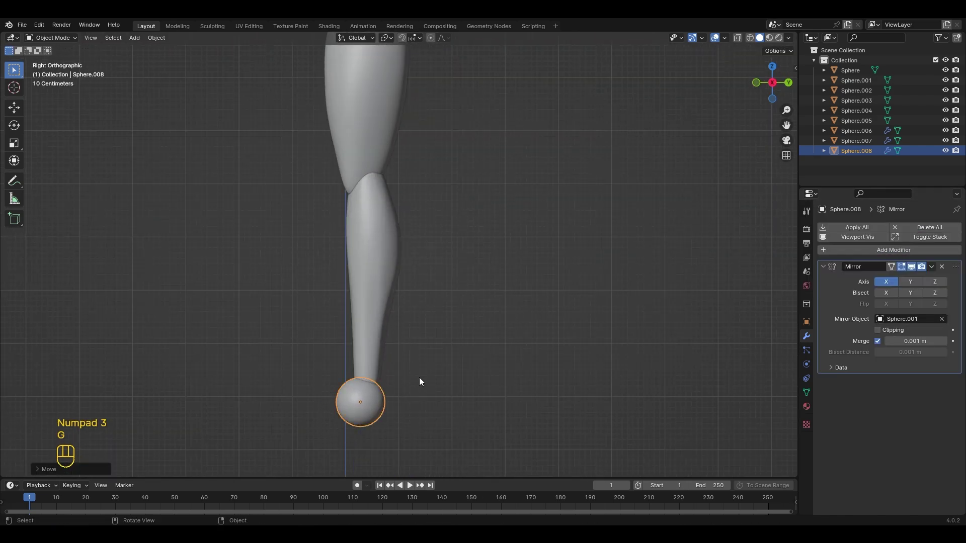
- Stretch the foot sphere along Y and shift it forward so its back end sits under the ankle
middle_click_drag(416, 397, 476, 356, "shift")
key("s")
key("y")
left_click(520, 352)
key("g")
left_click(512, 366)
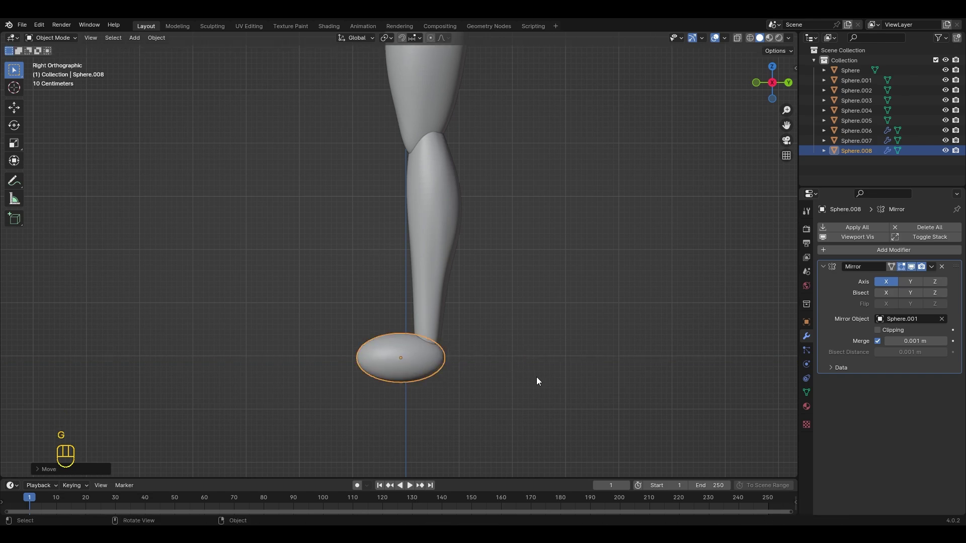
- Align the foot sphere under the ankle in front view
middle_click_drag(536, 376, 542, 381, "shift")
key("KP_1")
key("g")
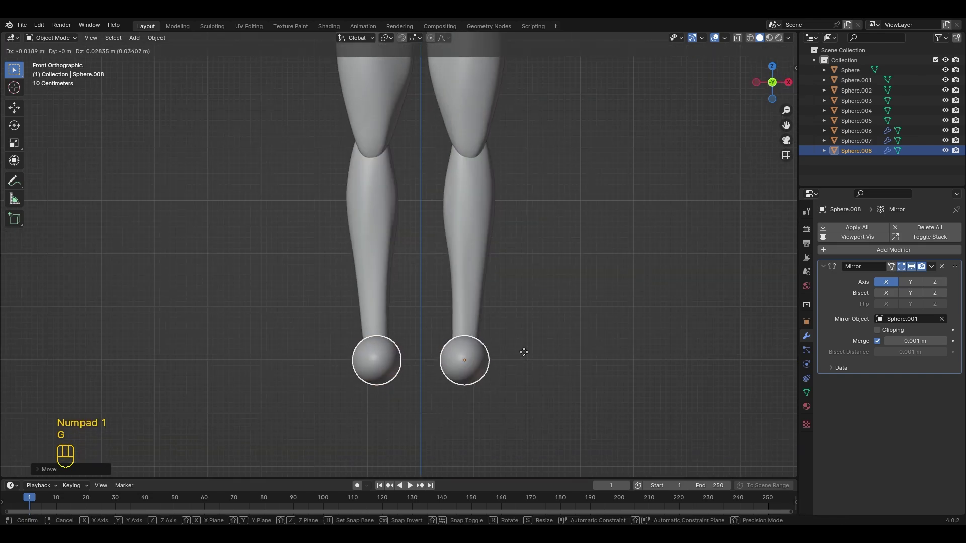
left_click(526, 352)
- Put the foot sphere in Sculpt Mode and pull its back end down into a heel in side view
key("KP_3")
left_click(61, 38)
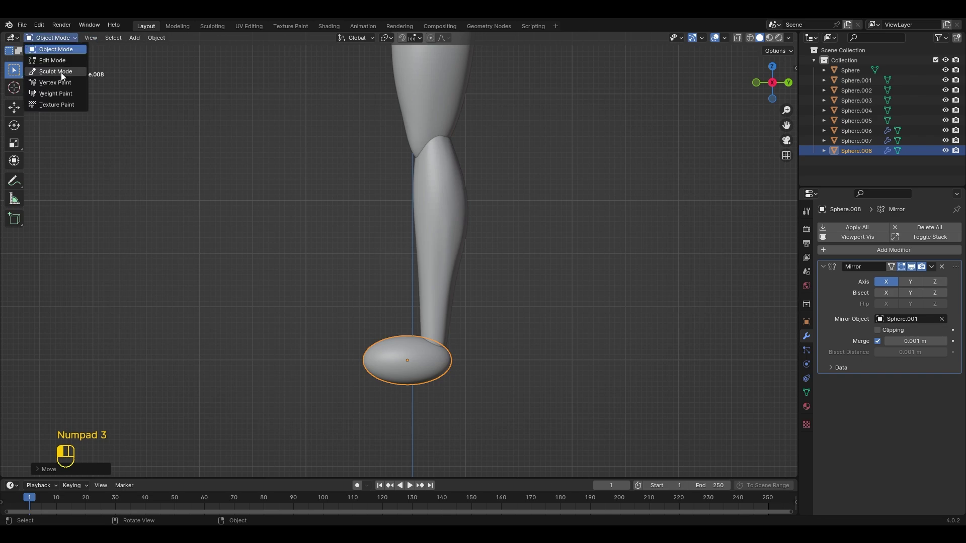
left_click(62, 72)
scroll(410, 329, "up", 1)
scroll(410, 329, "up", 1)
middle_click_drag(411, 328, 406, 264, "shift")
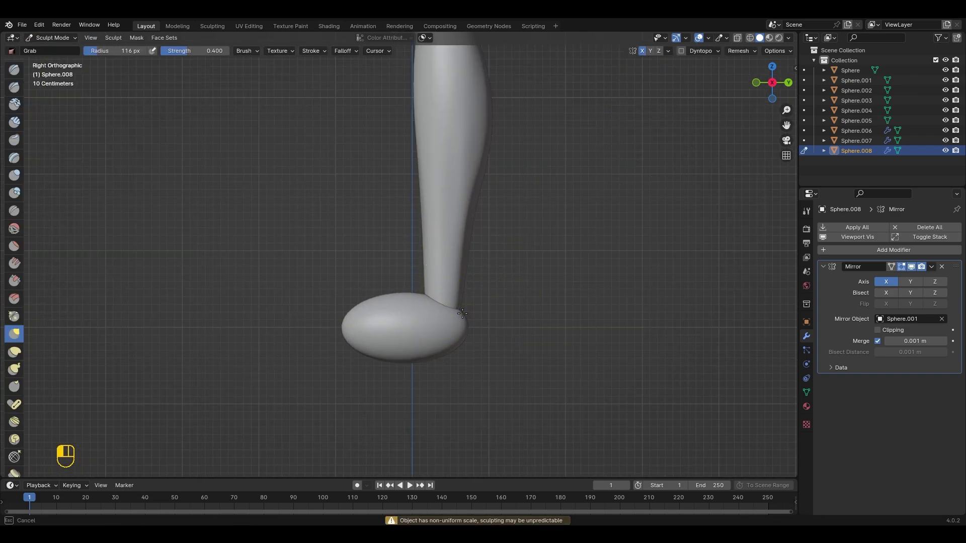
mouse_move(462, 314)
left_mouse_down()
mouse_move(466, 302)
mouse_move(467, 344)
left_mouse_up()
- Pull the front of the foot forward and down into a toe end, and shape the sole beneath it
scroll(411, 319, "down", 2)
mouse_move(370, 299)
left_mouse_down()
mouse_move(357, 325)
mouse_move(369, 316)
mouse_move(341, 320)
left_mouse_up()
scroll(408, 315, "up", 2)
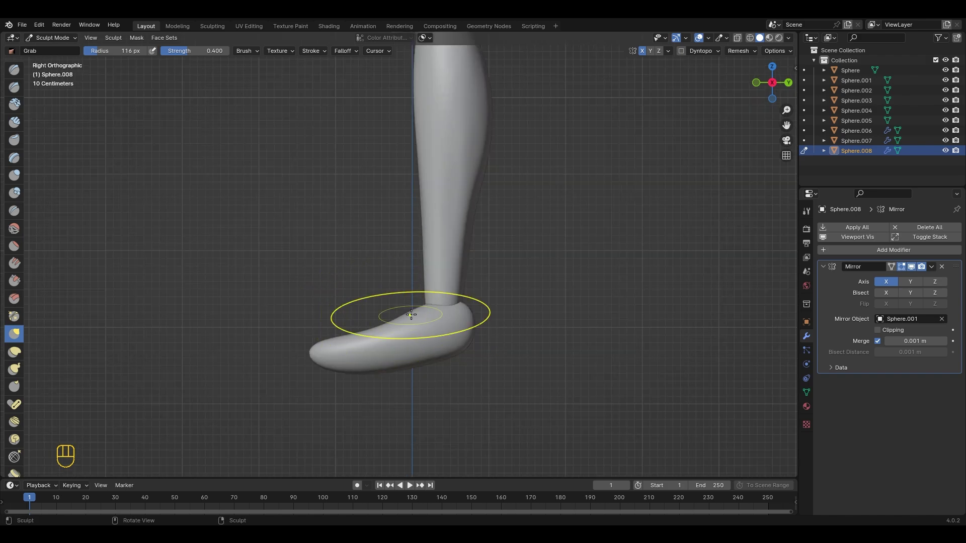
left_click_drag(355, 358, 380, 360)
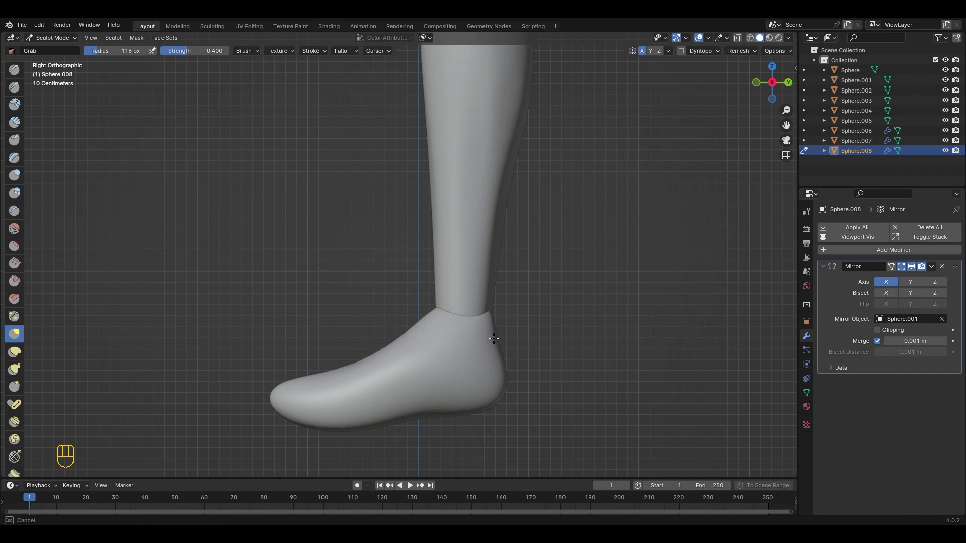
- Shape the foot's inner side and instep as seen from above
middle_click_drag(494, 338, 365, 388)
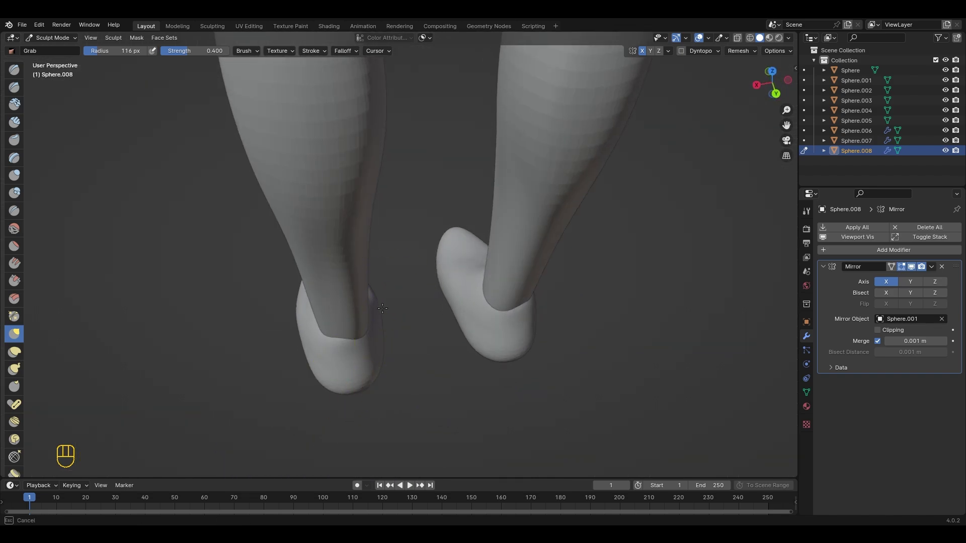
mouse_move(382, 309)
middle_mouse_down()
mouse_move(471, 321)
mouse_move(475, 356)
middle_mouse_up()
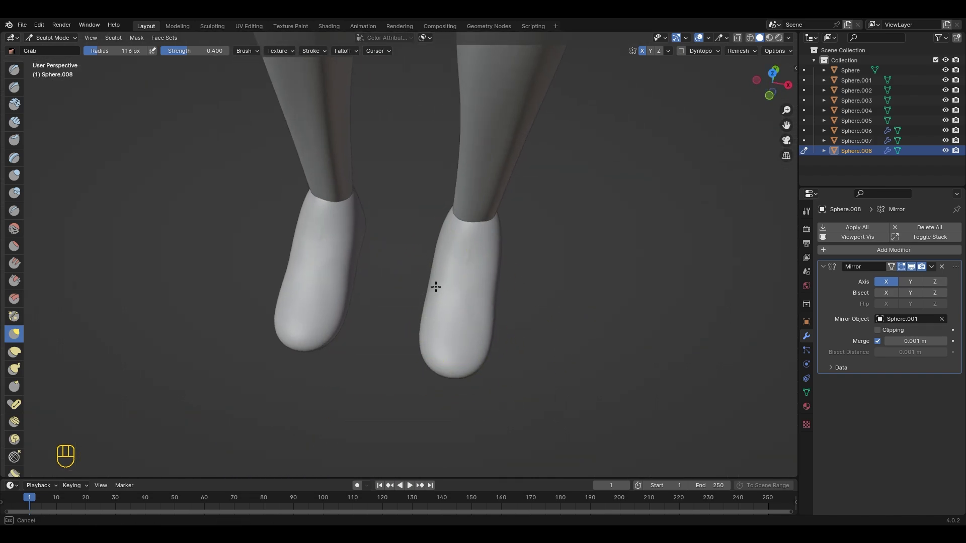
left_click_drag(435, 286, 439, 287)
middle_click_drag(445, 257, 430, 220)
left_click_drag(435, 259, 435, 242)
mouse_move(437, 246)
middle_mouse_down()
mouse_move(412, 293)
mouse_move(425, 302)
middle_mouse_up()
- Push the side of the foot inward with the Grab brush to narrow it
scroll(448, 315, "up", 2)
left_click_drag(486, 330, 468, 335)
mouse_move(474, 361)
middle_mouse_down()
mouse_move(480, 398)
mouse_move(492, 359)
middle_mouse_up()
left_click_drag(492, 359, 469, 356)
middle_click_drag(426, 437, 343, 377)
middle_click_drag(438, 390, 448, 340)
- Lift the underside of the foot and the bottom of the toe end
left_click_drag(462, 321, 469, 300)
mouse_move(468, 308)
middle_mouse_down()
mouse_move(384, 337)
mouse_move(372, 262)
mouse_move(453, 274)
middle_mouse_up()
mouse_move(405, 303)
middle_mouse_down()
mouse_move(395, 293)
mouse_move(404, 292)
middle_mouse_up()
left_click_drag(324, 349, 325, 345)
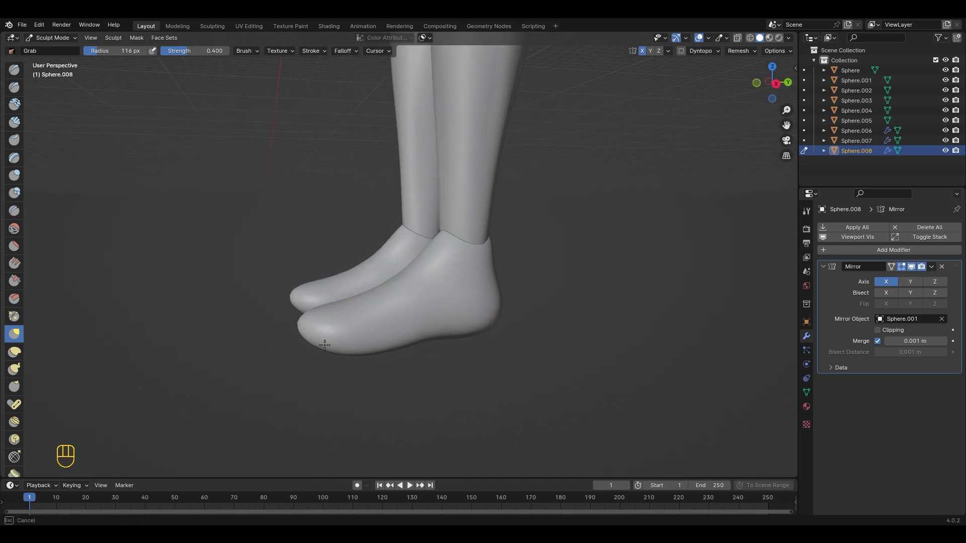
- Refine the heel and the ankle opening of the foot in side, front and back views
key("KP_3")
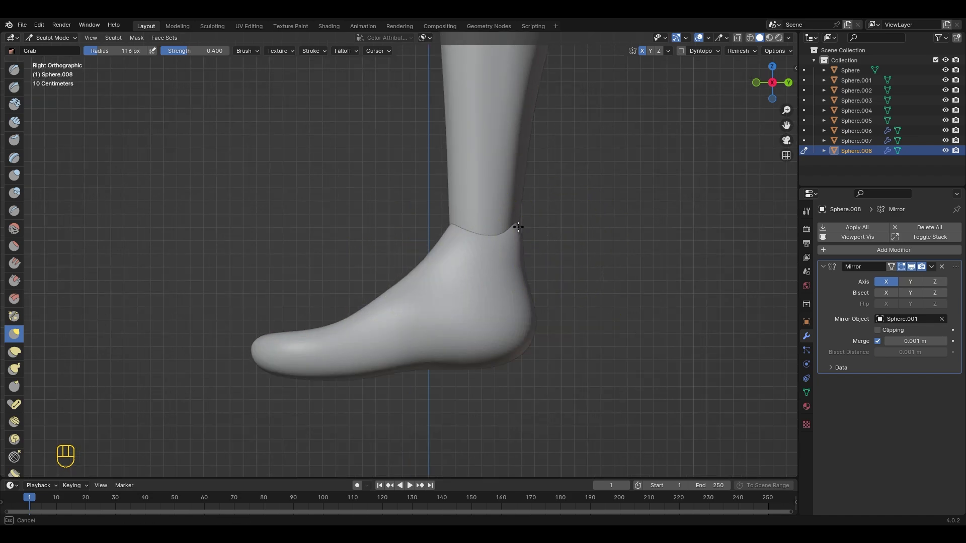
key("KP_1")
scroll(421, 250, "up", 3)
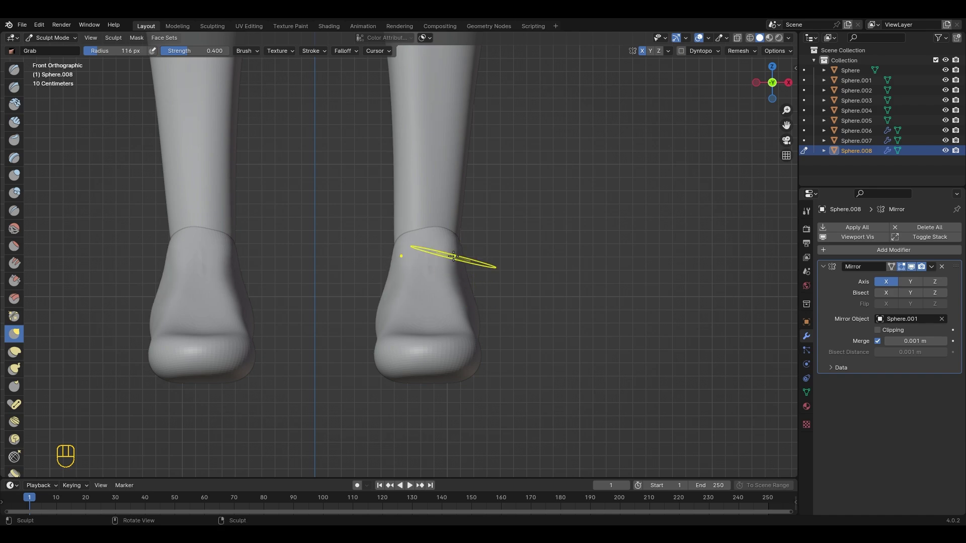
mouse_move(442, 221)
middle_mouse_down()
mouse_move(463, 312)
mouse_move(481, 258)
mouse_move(469, 213)
mouse_move(507, 252)
mouse_move(383, 246)
mouse_move(356, 183)
middle_mouse_up()
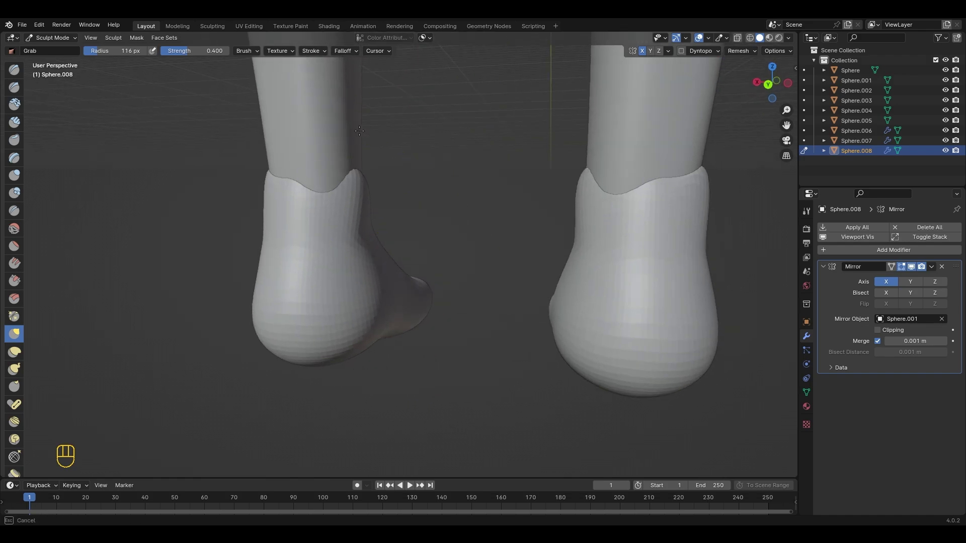
- Turn off X symmetry for sculpting and reshape one side of the foot independently
mouse_move(359, 131)
middle_mouse_down()
mouse_move(533, 207)
mouse_move(451, 241)
mouse_move(433, 237)
middle_mouse_up()
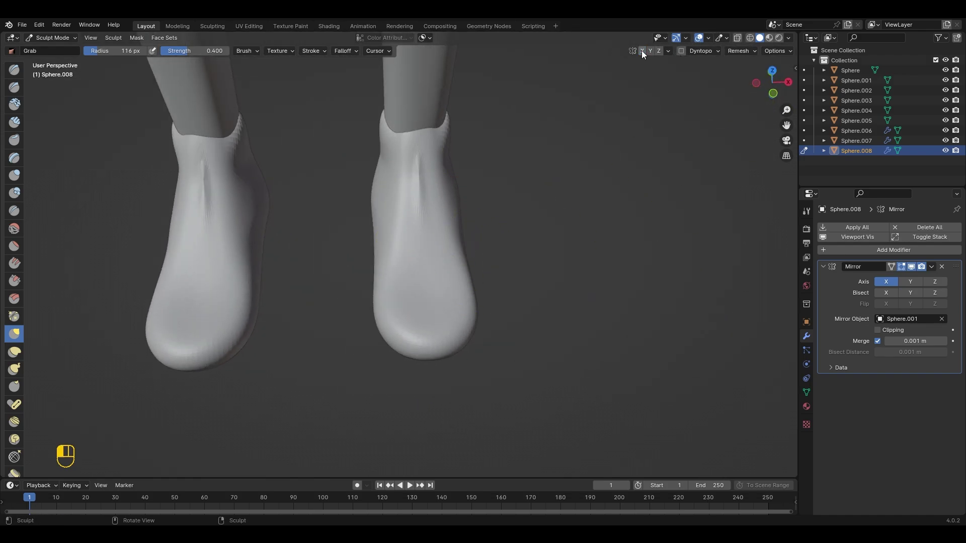
middle_click_drag(322, 241, 398, 222)
mouse_move(398, 282)
middle_mouse_down("shift")
mouse_move(401, 257)
mouse_move(428, 236)
middle_mouse_up("shift")
left_click_drag(355, 258, 353, 237)
middle_click_drag(442, 201, 377, 212)
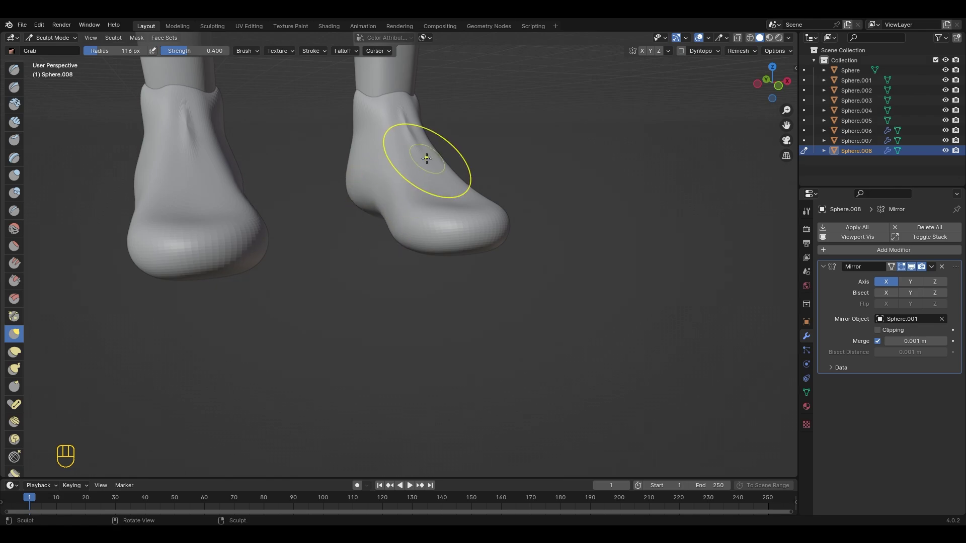
- Shape the toe end asymmetrically, slanting it back toward the outer side of the foot
middle_click_drag(426, 159, 385, 242)
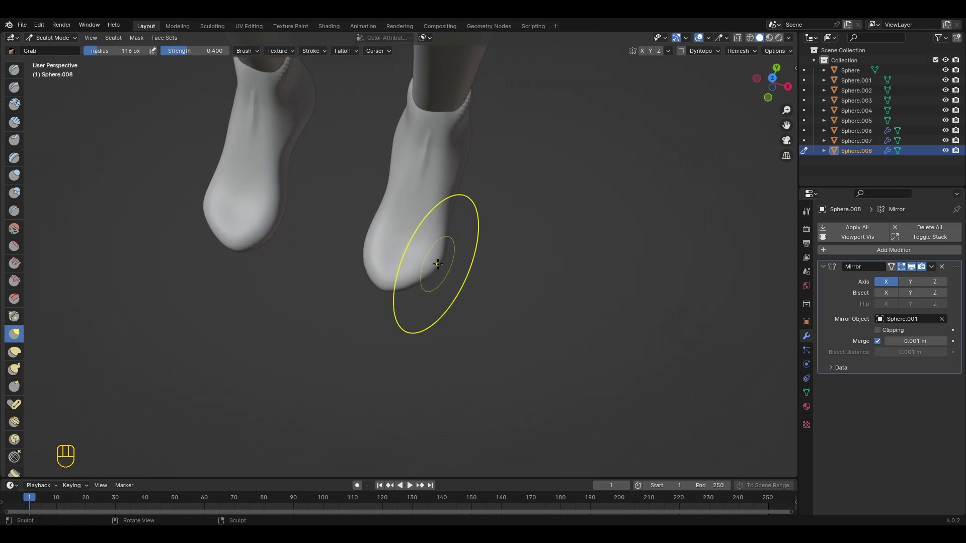
middle_click_drag(438, 264, 365, 270)
middle_click_drag(451, 264, 450, 220)
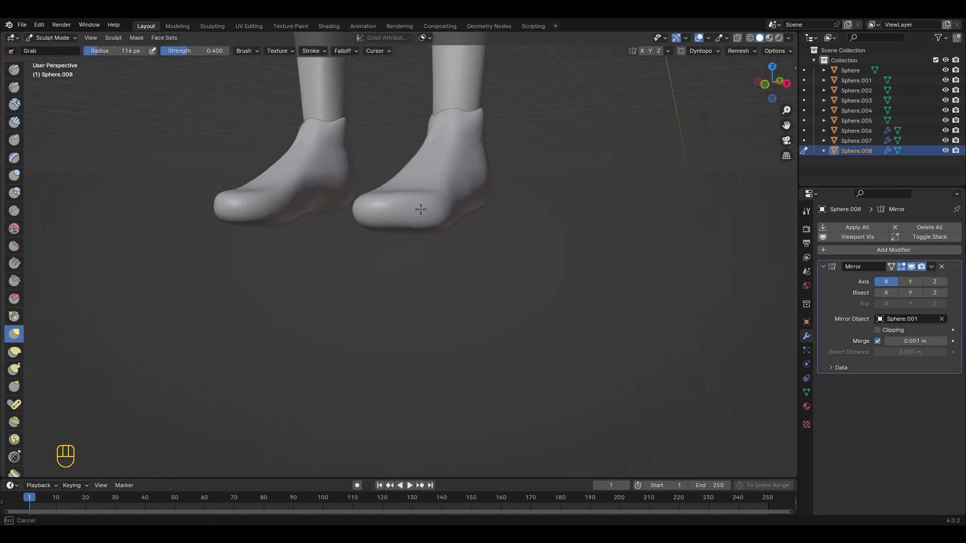
middle_click_drag(370, 207, 315, 211)
middle_click_drag(523, 215, 423, 206)
- Raise the foot's inner arch and pull up the rim around the ankle
scroll(422, 202, "up", 3)
left_click_drag(423, 211, 422, 200)
middle_click_drag(422, 199, 380, 194)
left_click_drag(390, 148, 395, 135)
middle_click_drag(393, 150, 448, 156)
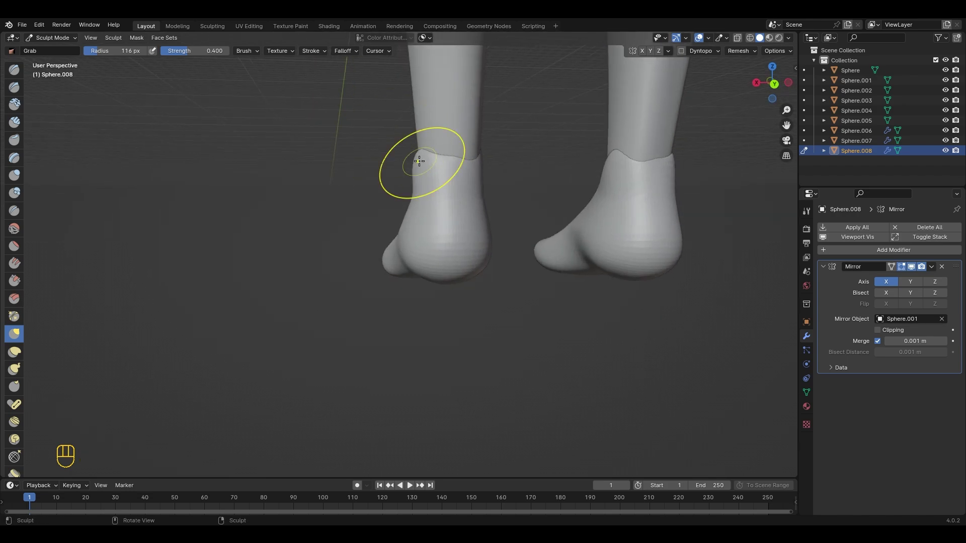
left_click_drag(421, 161, 422, 150)
- Push the foot's outer side inward below the ankle
mouse_move(425, 184)
middle_mouse_down()
mouse_move(538, 195)
mouse_move(575, 217)
middle_mouse_up()
scroll(503, 201, "up", 2)
left_click_drag(442, 176, 431, 175)
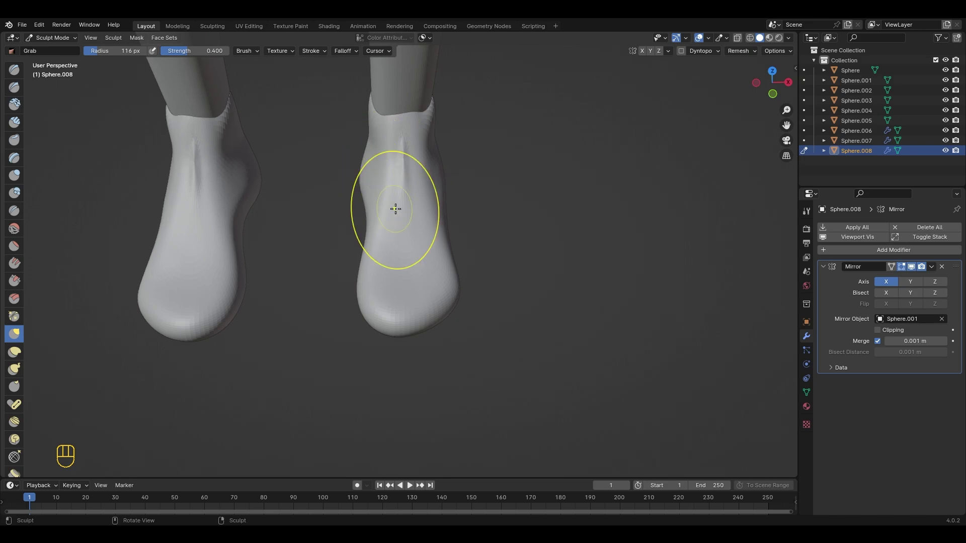
middle_click_drag(382, 237, 448, 322)
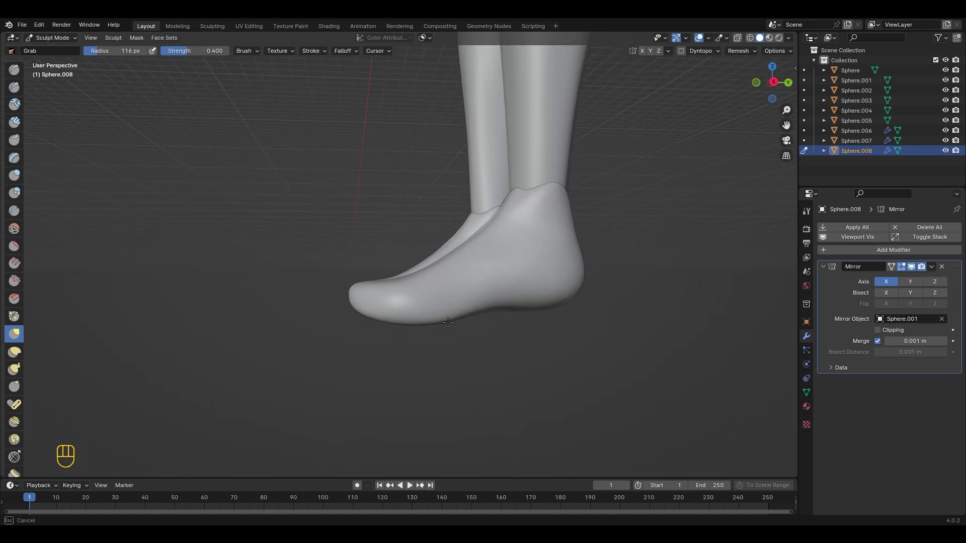
- Refine the underside and front outline of the foot with the Grab brush
key("KP_1")
left_click_drag(424, 309, 414, 307)
middle_click_drag(382, 308, 374, 302)
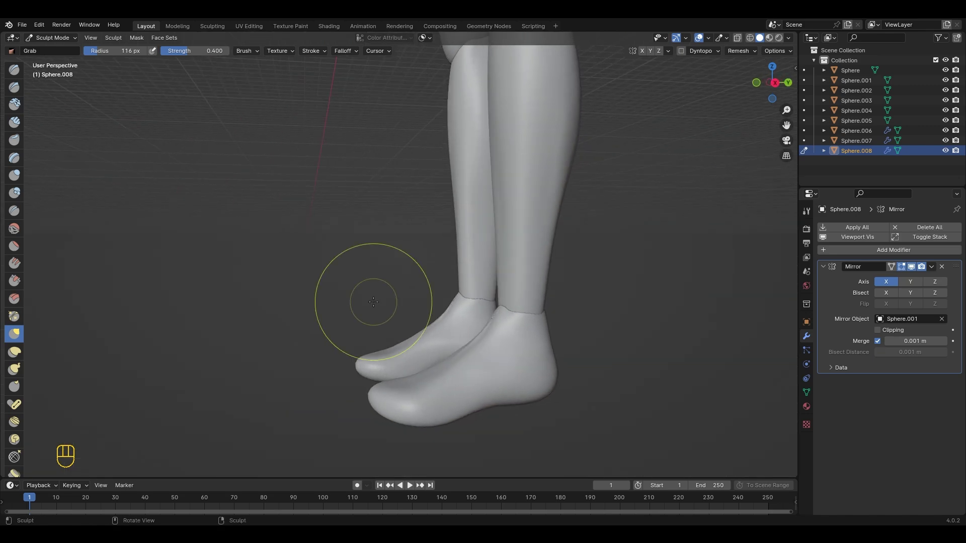
mouse_move(502, 310)
middle_mouse_down()
mouse_move(574, 334)
mouse_move(498, 295)
mouse_move(368, 377)
mouse_move(484, 306)
middle_mouse_up()
mouse_move(385, 215)
middle_mouse_down()
mouse_move(383, 306)
mouse_move(422, 258)
middle_mouse_up()
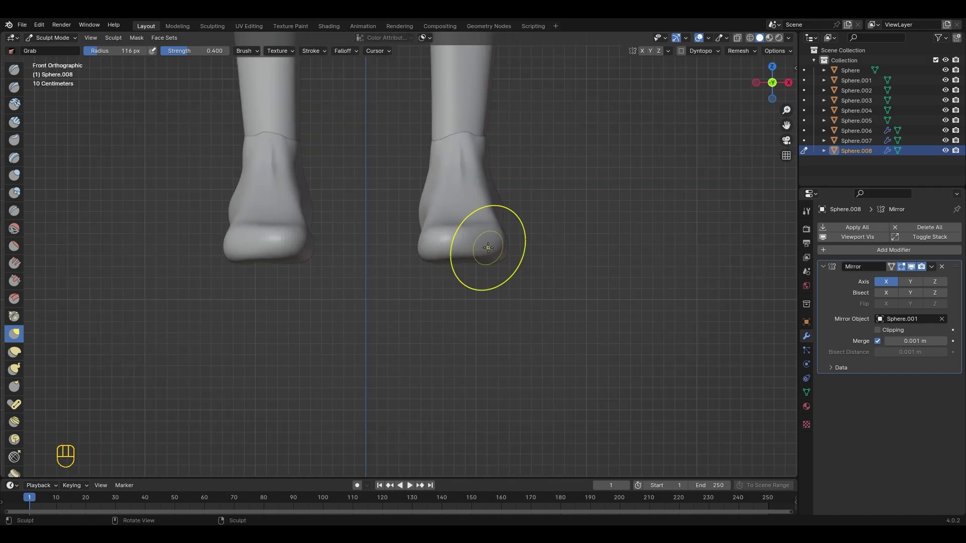
scroll(488, 248, "down", 6)
middle_click_drag(523, 199, 514, 244, "shift")
scroll(512, 245, "up", 7)
scroll(524, 248, "down", 5)
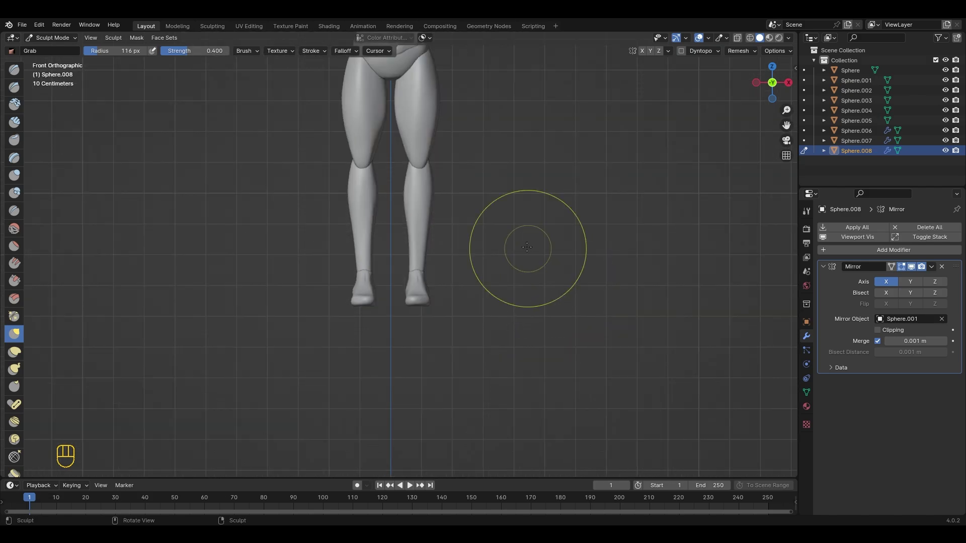
scroll(426, 302, "up", 3)
- Switch sculpting to the lower leg and adjust its outer edge just above the ankle
key("alt+q")
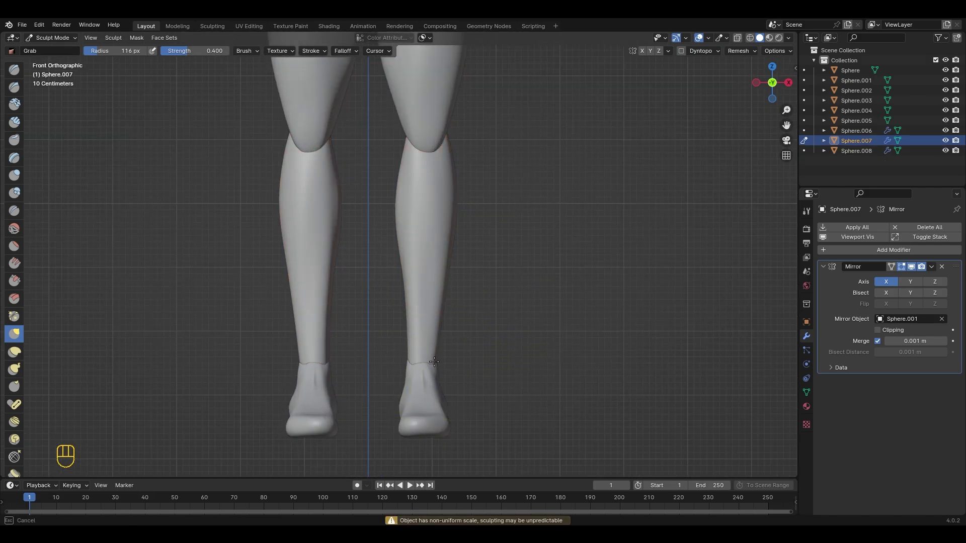
scroll(435, 362, "up", 2)
middle_click_drag(434, 362, 450, 407, "shift")
middle_click_drag(619, 396, 520, 390)
middle_click_drag(522, 251, 330, 297, "shift")
scroll(390, 391, "down", 6)
middle_click_drag(401, 212, 393, 343, "shift")
scroll(353, 251, "up", 5)
- Switch sculpting to the pelvis and pull up its upper back edge and hip side
key("alt+q")
middle_click_drag(283, 247, 282, 324)
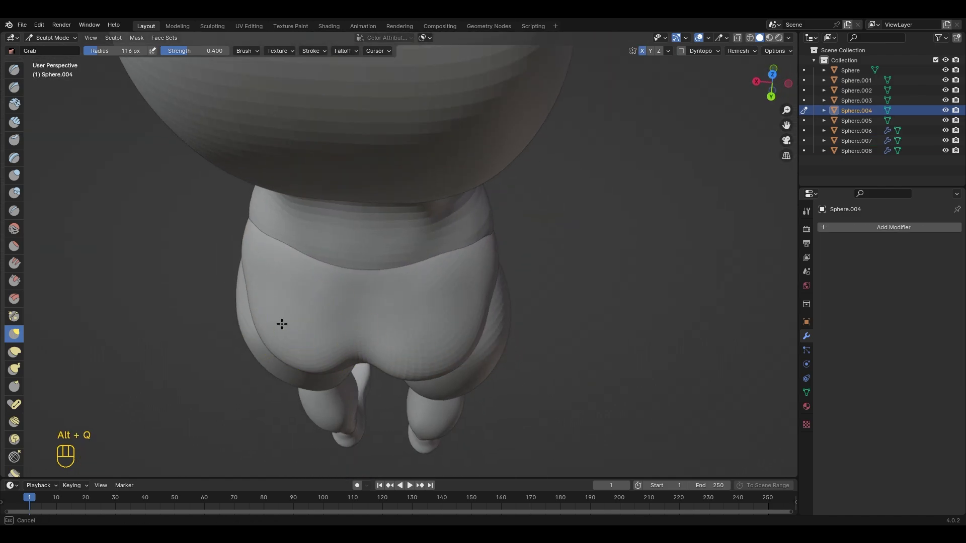
middle_click_drag(359, 346, 262, 124)
left_click_drag(269, 113, 264, 108)
middle_click_drag(267, 161, 235, 166)
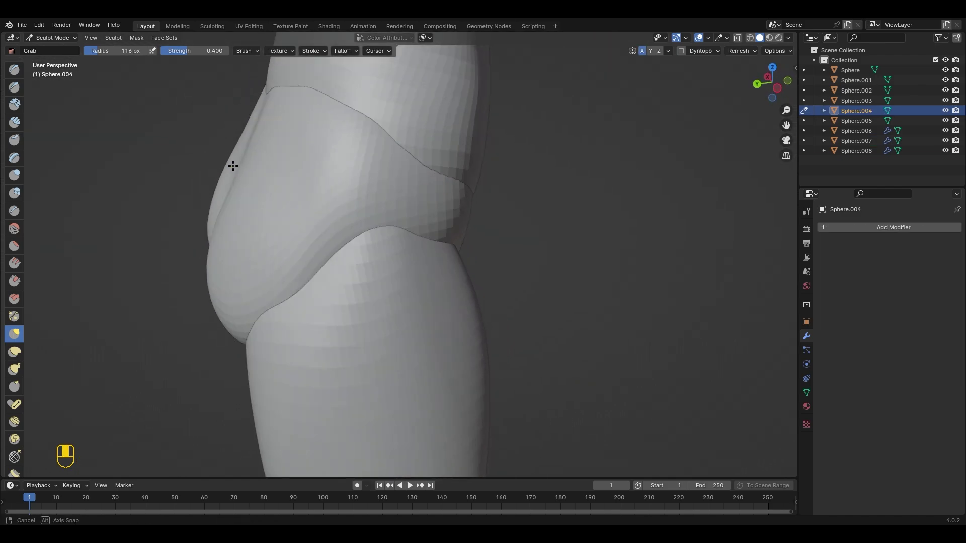
middle_click_drag(317, 292, 407, 282)
left_click_drag(450, 259, 475, 229)
scroll(427, 252, "down", 3)
middle_click_drag(322, 274, 489, 279)
scroll(489, 280, "down", 5)
middle_click_drag(443, 322, 472, 228, "alt")
scroll(453, 302, "up", 5)
- Switch sculpting back to the lower leg, push in the inner calf and smooth it
key("alt+q")
middle_click_drag(440, 369, 400, 387)
left_click_drag(401, 270, 409, 270)
middle_click_drag(409, 265, 442, 265)
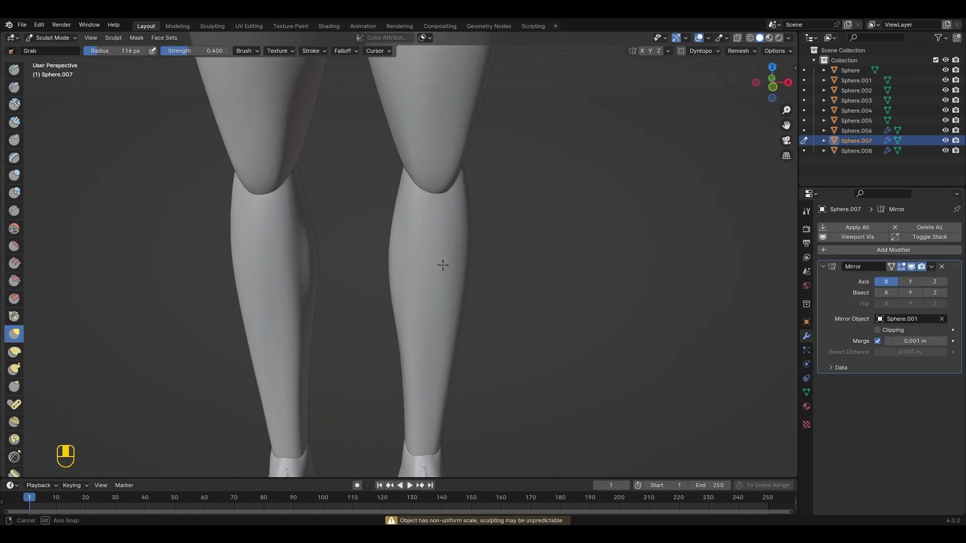
scroll(432, 266, "up", 2)
left_click_drag(394, 272, 388, 289, "shift")
middle_click_drag(392, 287, 447, 285)
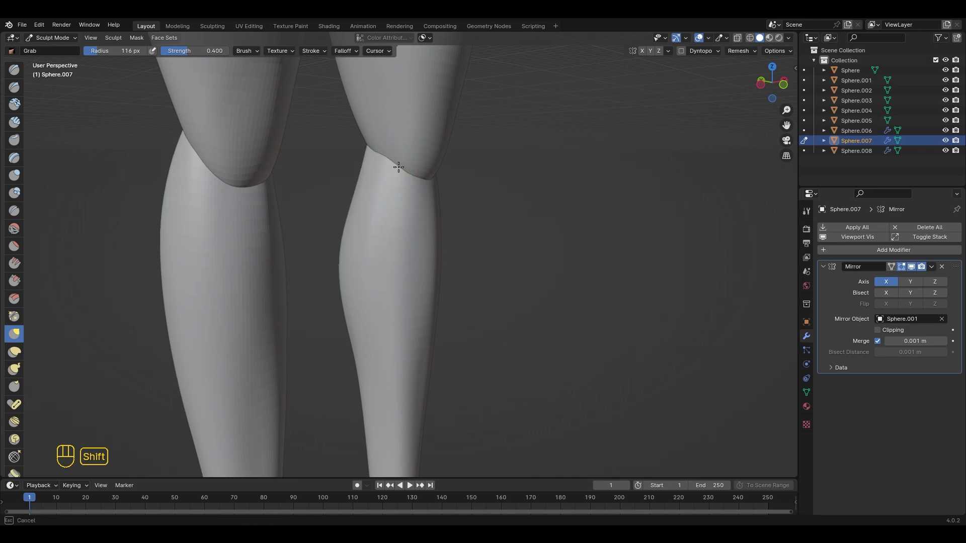
- Smooth the lower leg just below the knee and along the calf
left_click_drag(398, 167, 409, 172, "shift")
middle_click_drag(543, 199, 446, 186)
left_click_drag(449, 184, 428, 206, "shift")
middle_click_drag(408, 257, 447, 209)
middle_click_drag(422, 236, 435, 274)
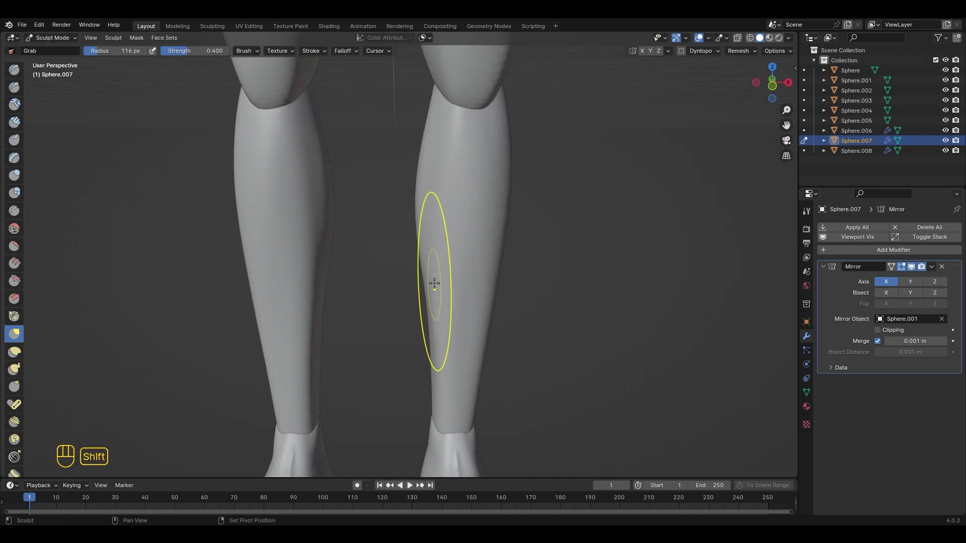
middle_click_drag(442, 324, 415, 332)
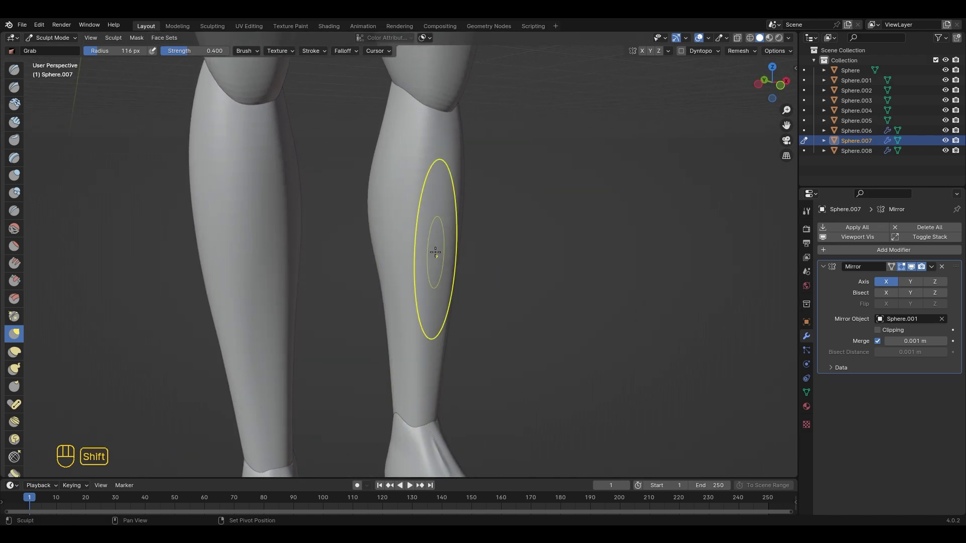
middle_click_drag(442, 249, 394, 252)
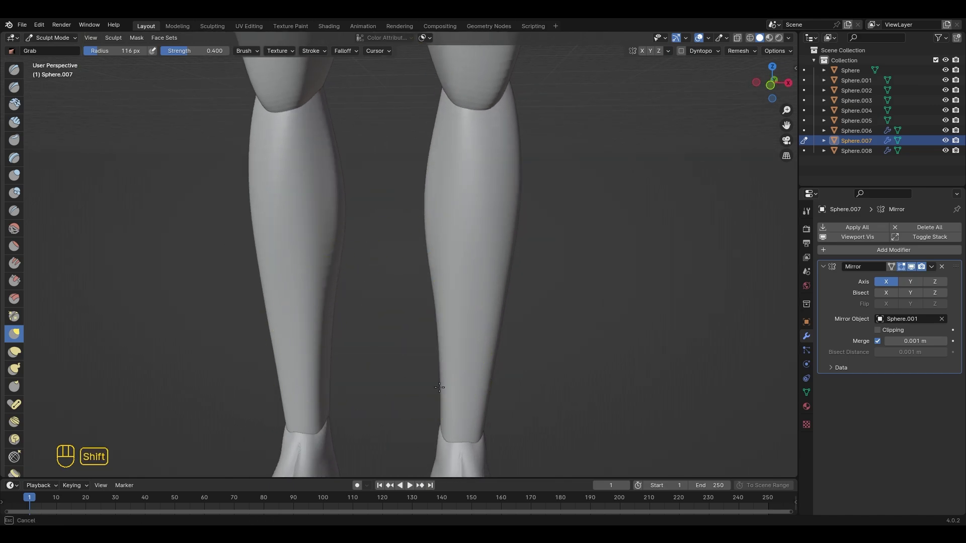
- Smooth the inner side of the lower leg above the ankle
left_click_drag(439, 387, 441, 375, "shift")
middle_click_drag(538, 378, 483, 381)
scroll(450, 307, "down", 2)
middle_click_drag(413, 322, 448, 325)
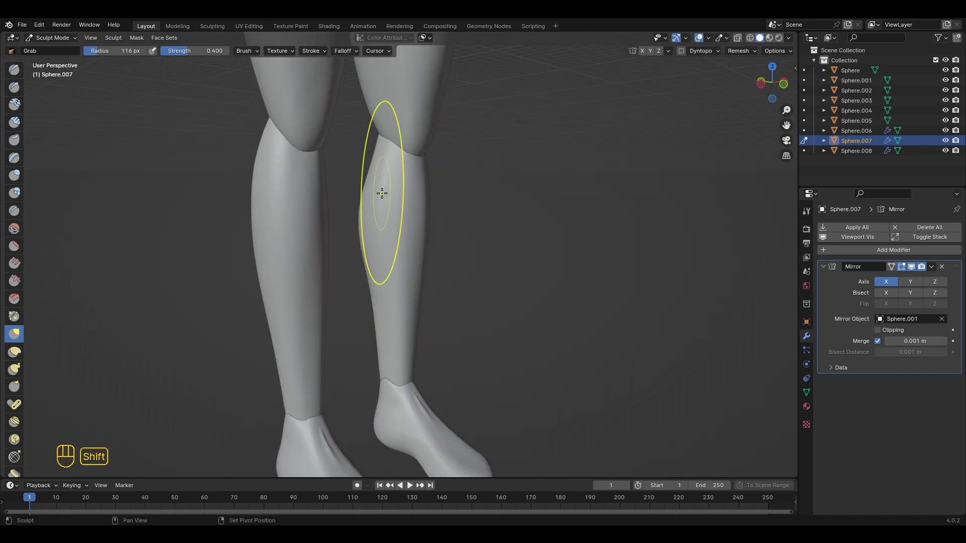
scroll(505, 276, "down", 3)
- Return to object mode, duplicate the head sphere and place the copy beside the upper chest
key("KP_1")
middle_click_drag(504, 100, 495, 290, "shift")
key("ctrl+Tab")
left_click(400, 246)
left_click(396, 107)
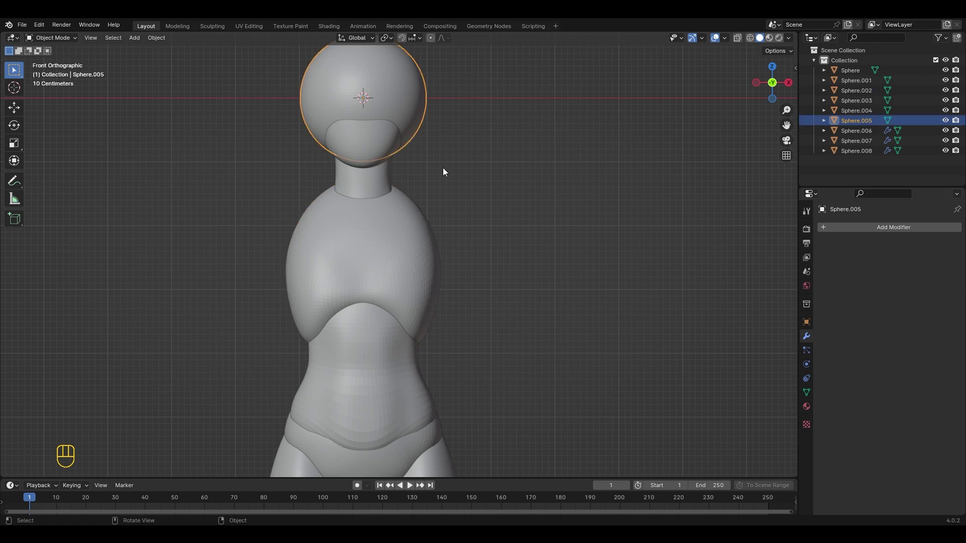
key("shift+d")
left_click(503, 270)
- Add a Mirror modifier to the new sphere with Sphere.001 as the mirror object
left_click(860, 231)
mouse_move(858, 230)
left_click(731, 302)
left_click(942, 319)
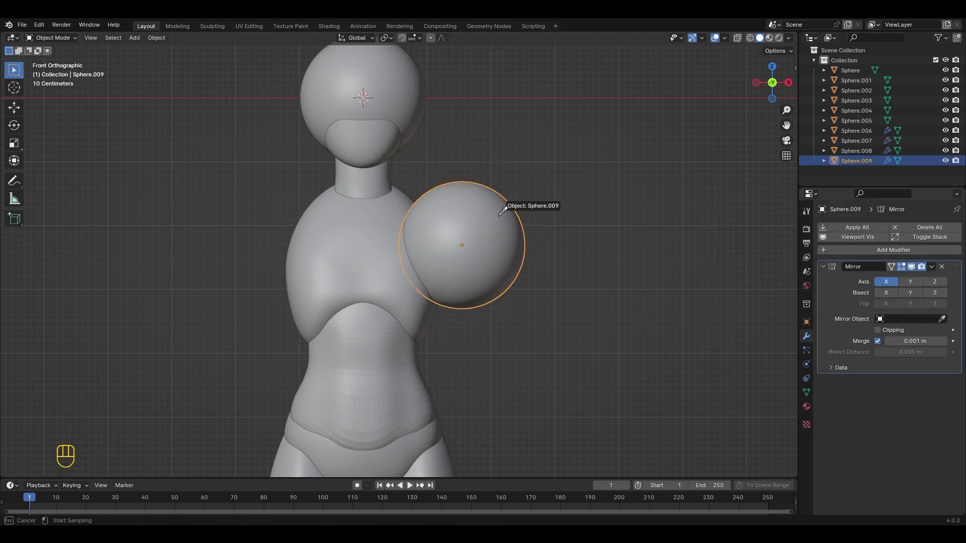
left_click(375, 182)
- Scale the mirrored sphere down, place it at the shoulder and move it about 0.5 m back along Y
key("s")
left_click(554, 282)
key("g")
left_click(516, 267)
key("KP_3")
key("g")
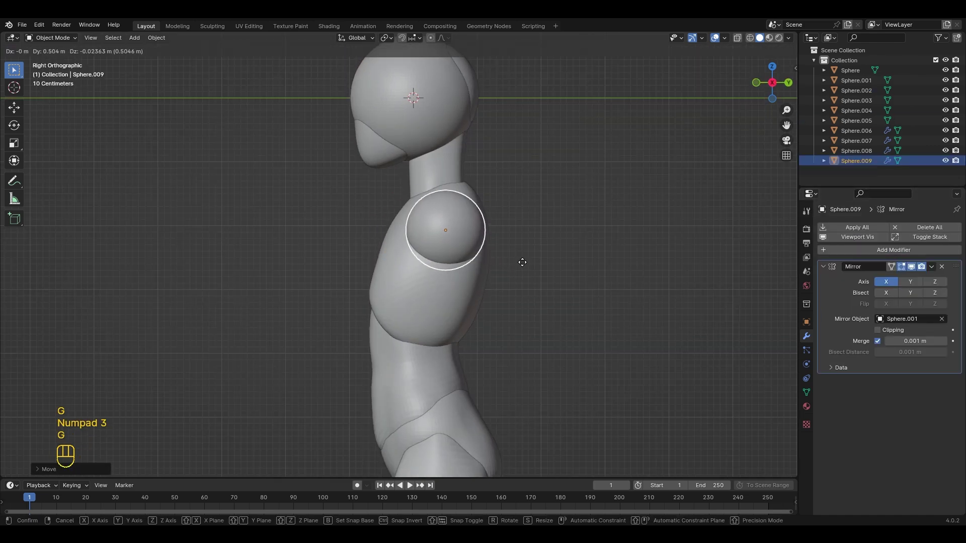
left_click(522, 262)
key("KP_1")
- Put the chest in sculpt mode and smooth the side of the rib cage down to its lower edge
middle_click_drag(507, 233, 529, 269, "shift")
left_click(402, 266)
left_click(56, 38)
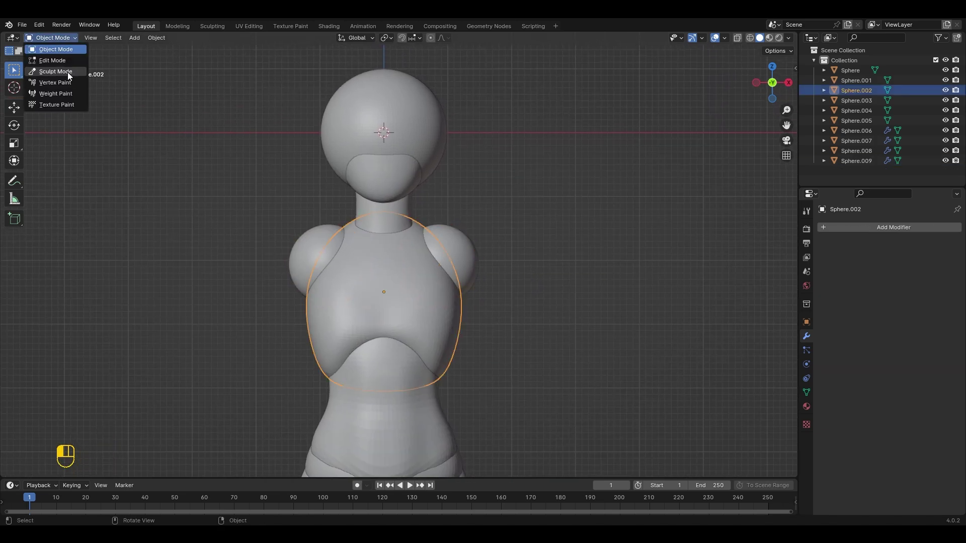
left_click(68, 73)
scroll(385, 322, "up", 3)
mouse_move(463, 252)
middle_mouse_down()
mouse_move(421, 269)
mouse_move(426, 287)
middle_mouse_up()
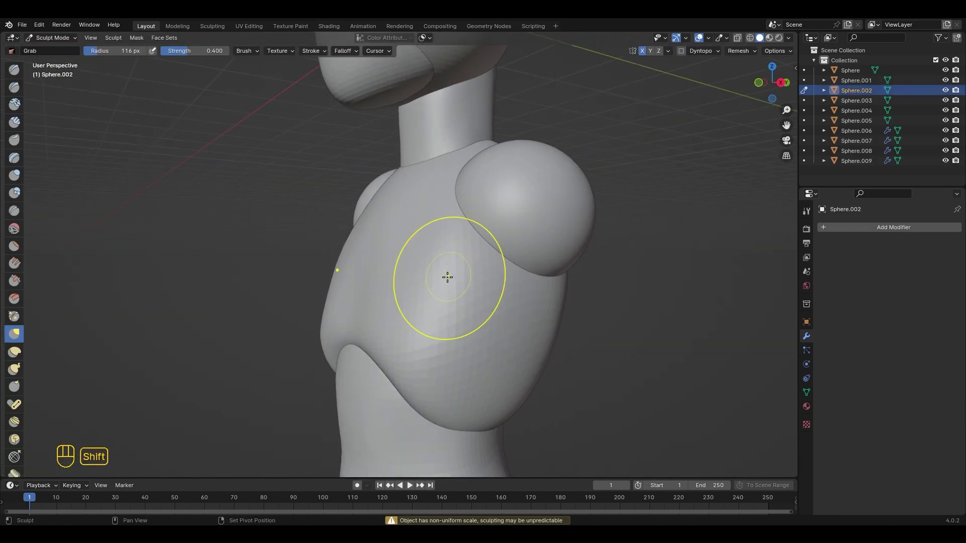
left_click_drag(446, 276, 440, 353, "shift")
middle_click_drag(440, 354, 493, 367)
middle_click_drag(439, 315, 395, 263)
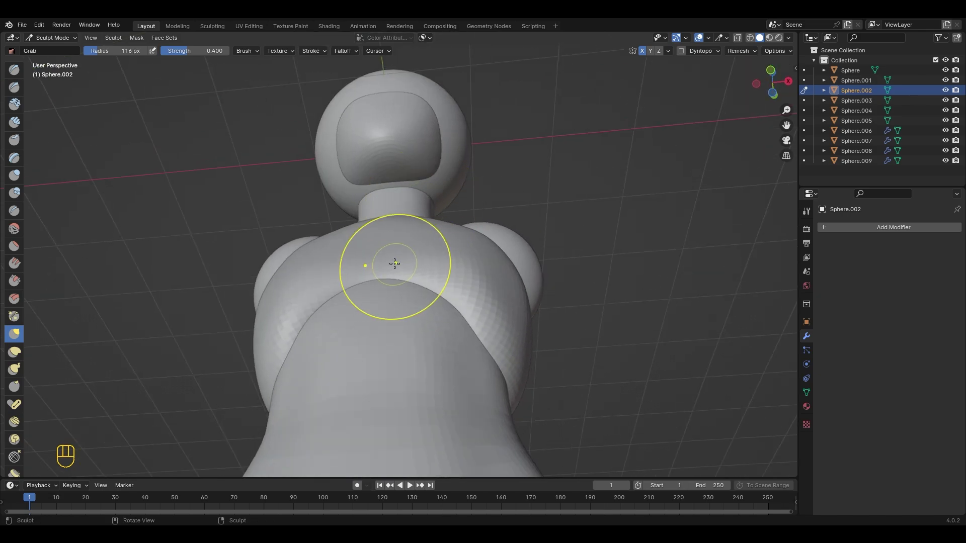
mouse_move(394, 225)
middle_mouse_down()
mouse_move(437, 297)
mouse_move(392, 254)
middle_mouse_up()
scroll(444, 317, "down", 4)
- Switch sculpting to the shoulder sphere and pull it outward and down into a sloping shoulder cap
key("KP_1")
key("alt+q")
scroll(442, 269, "up", 1)
scroll(441, 268, "up", 1)
left_click_drag(410, 265, 462, 307)
scroll(430, 247, "up", 1)
left_click_drag(401, 237, 402, 231)
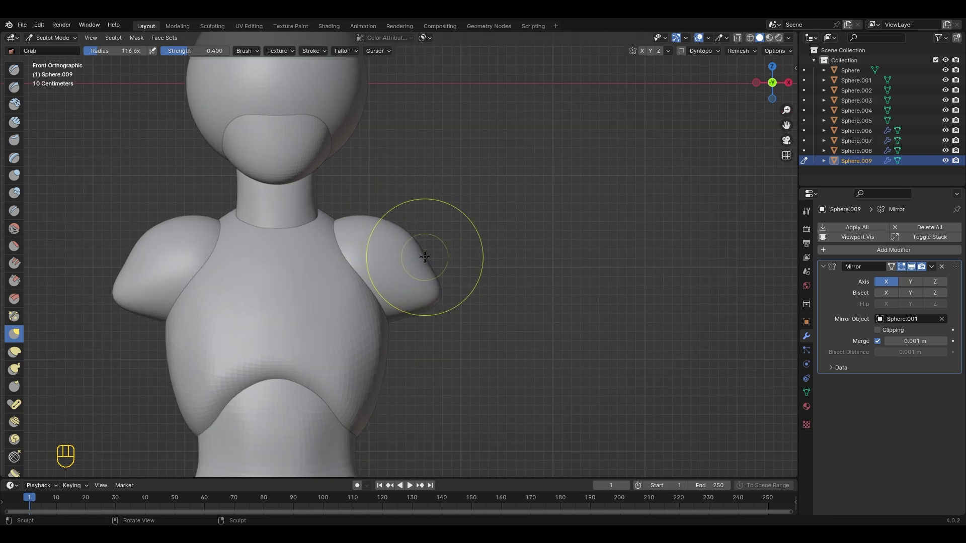
- Round out the shoulder cap's front and back contours as seen from the side
middle_click_drag(436, 277, 524, 251)
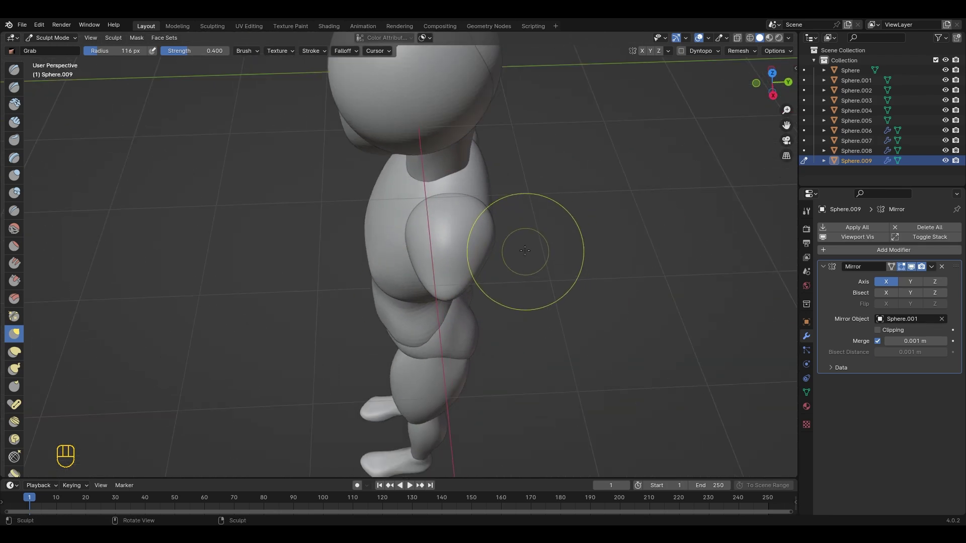
middle_click_drag(426, 267, 509, 242)
scroll(509, 241, "down", 2)
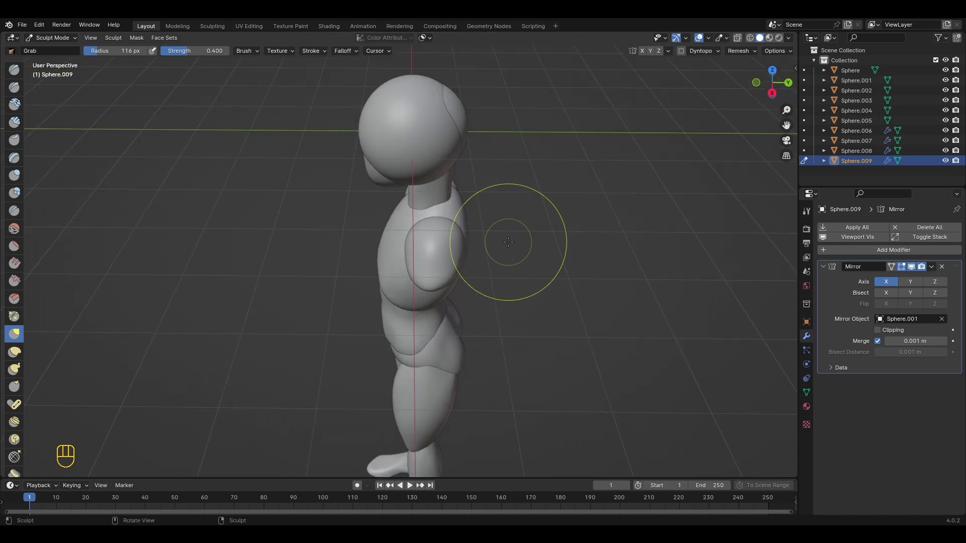
key("KP_3")
middle_click_drag(433, 276, 324, 284)
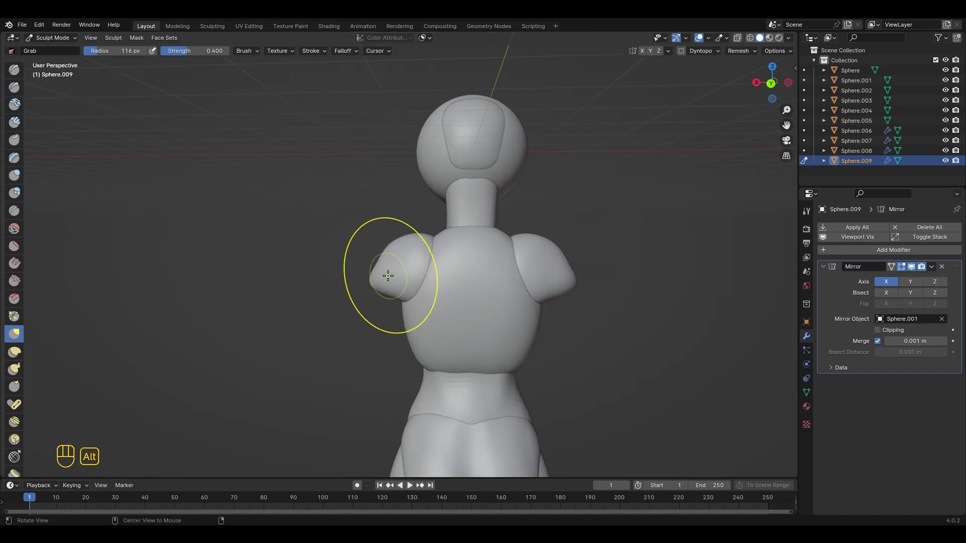
mouse_move(392, 258)
middle_mouse_down()
mouse_move(429, 294)
mouse_move(456, 287)
middle_mouse_up()
key("KP_3")
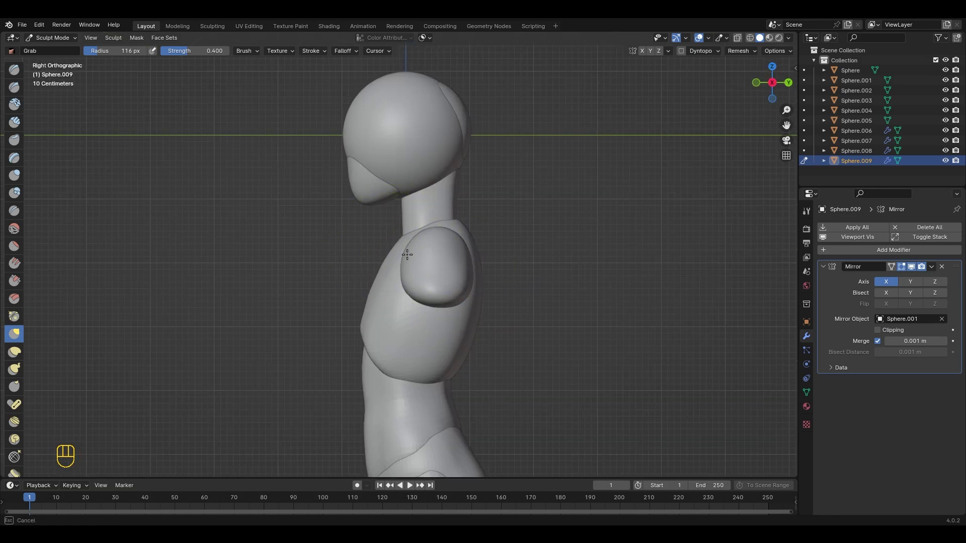
mouse_move(408, 255)
middle_mouse_down()
mouse_move(438, 280)
mouse_move(425, 242)
middle_mouse_up()
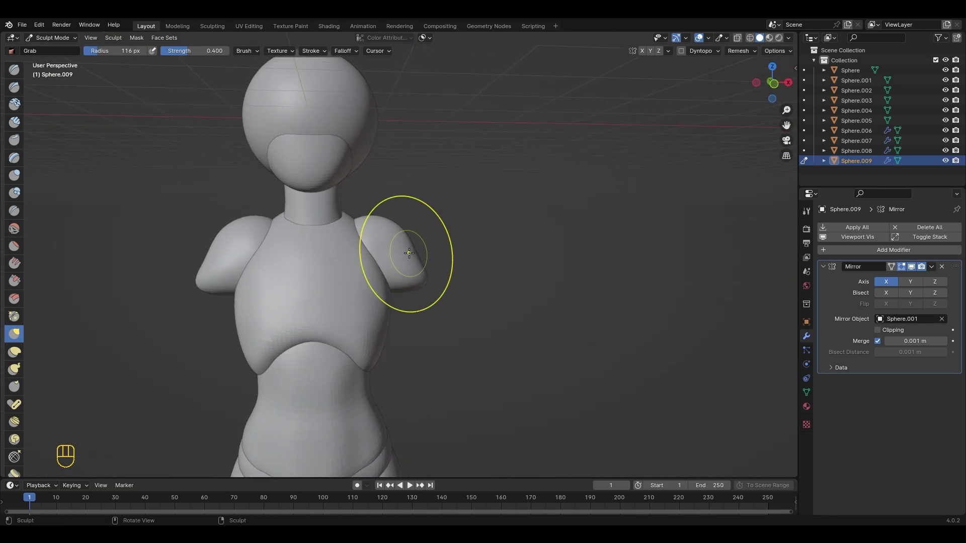
- Refine the shoulder cap's top curve and reshape its lower end where the arm attaches
key("KP_1")
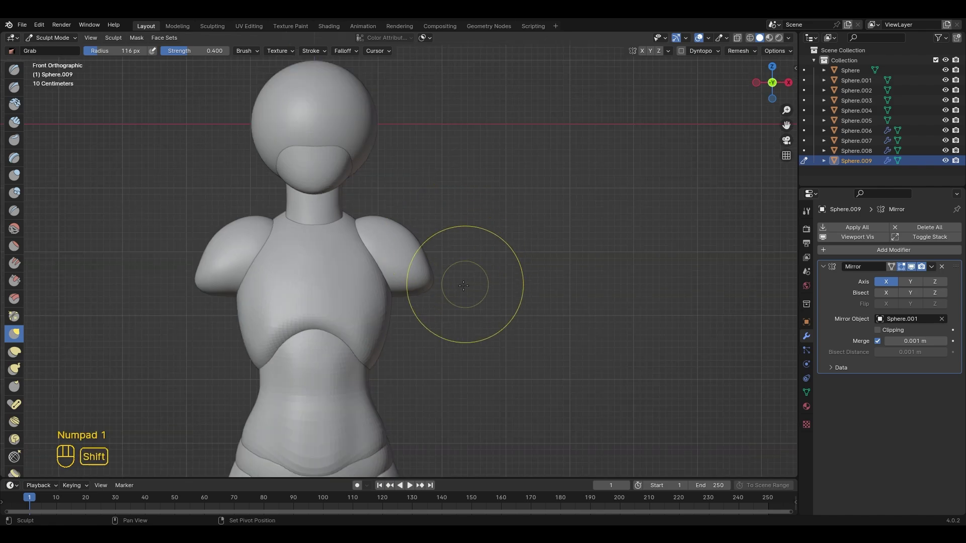
middle_click_drag(465, 285, 473, 274, "shift")
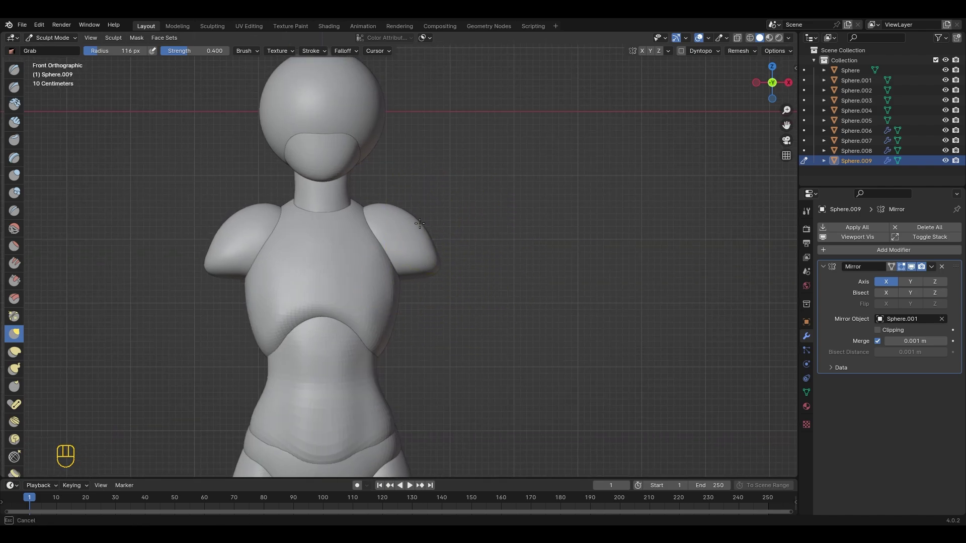
mouse_move(393, 215)
middle_mouse_down("ctrl")
mouse_move(415, 212)
mouse_move(446, 226)
mouse_move(462, 189)
middle_mouse_up("ctrl")
left_click_drag(466, 254, 458, 253)
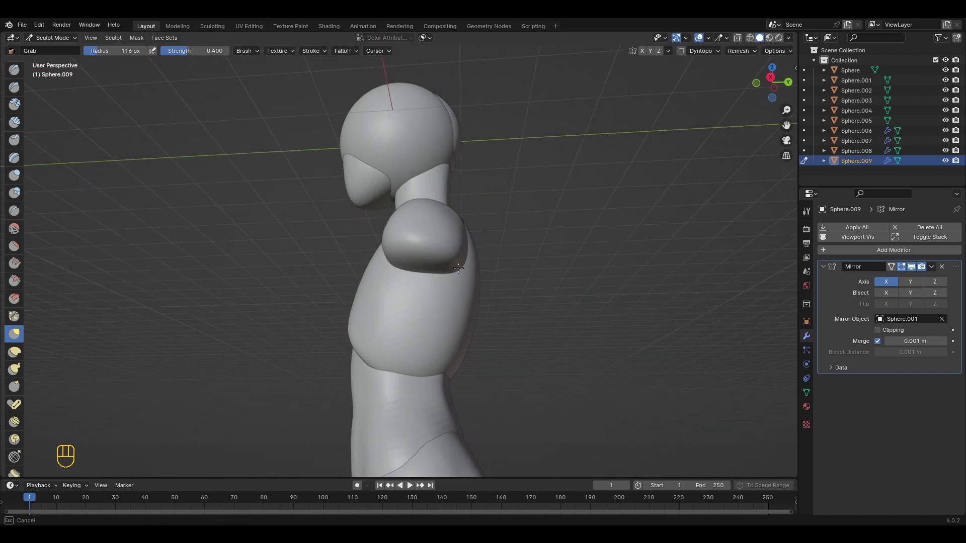
middle_click_drag(453, 237, 424, 279)
left_click_drag(429, 285, 417, 261)
middle_click_drag(413, 249, 443, 276)
left_click_drag(438, 264, 440, 269)
middle_click_drag(441, 270, 540, 197)
- Return to object mode, duplicate the head sphere and place the copy below the shoulder beside the torso
key("KP_1")
scroll(520, 216, "down", 4)
left_click(61, 38)
left_click(56, 51)
scroll(480, 169, "up", 2)
left_click(475, 167)
left_click(398, 139)
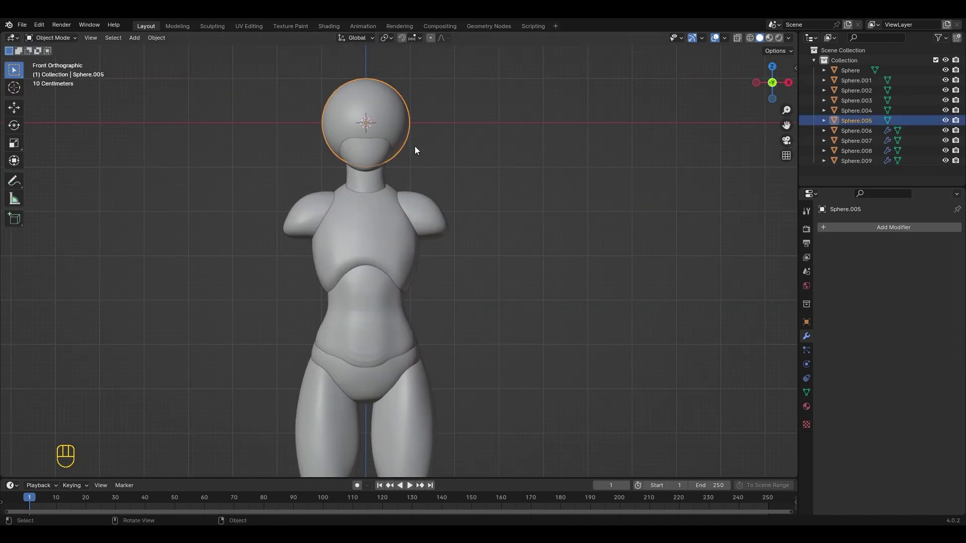
key("shift+d")
left_click(472, 258)
- Scale the new sphere to about 0.39 and stretch it along Z into a long arm shape
middle_click_drag(472, 257, 485, 223, "shift")
key("s")
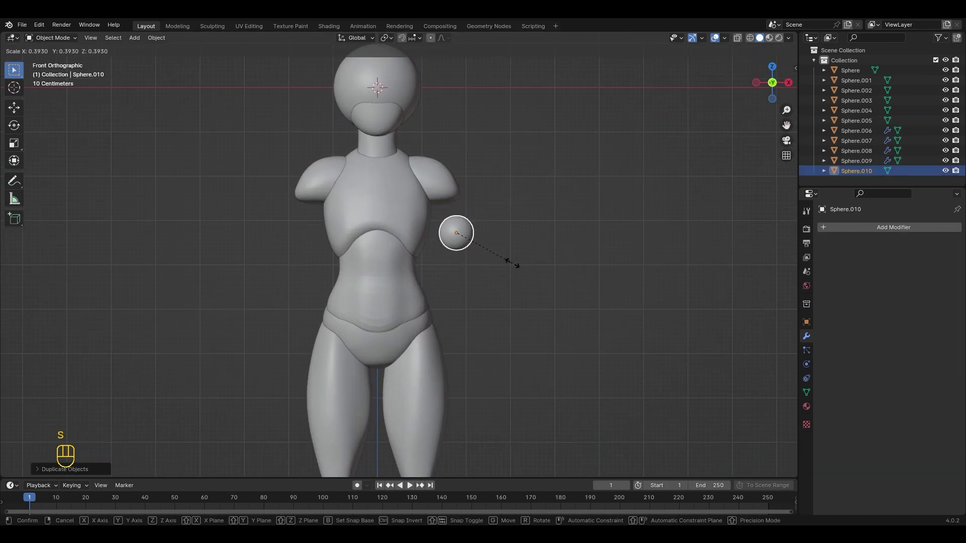
key("z")
left_click(583, 342)
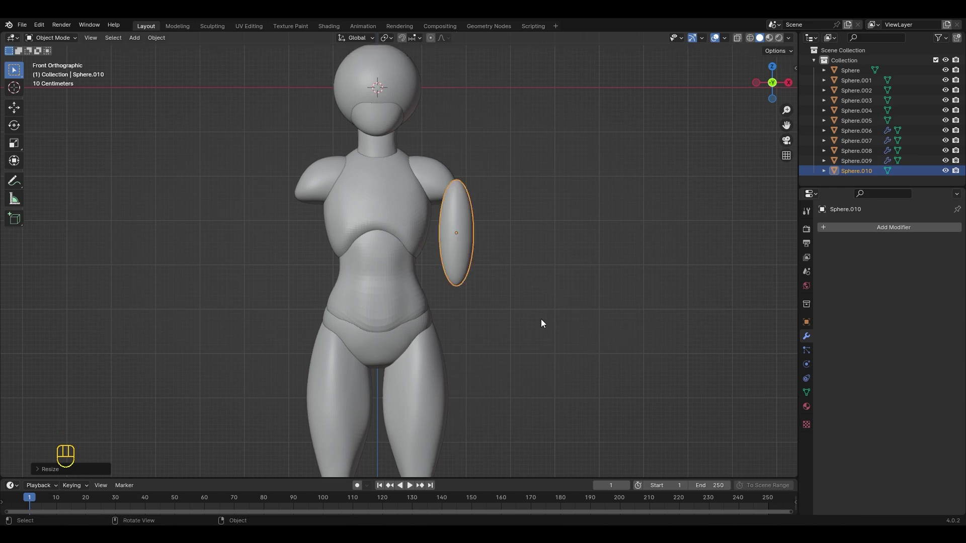
- Add a Mirror modifier to the arm piece using Sphere.001, and duplicate the piece below it as a forearm
middle_click_drag(541, 319, 592, 316, "shift")
left_click(872, 230)
mouse_move(870, 229)
left_click(750, 299)
left_click(942, 319)
left_click(430, 134)
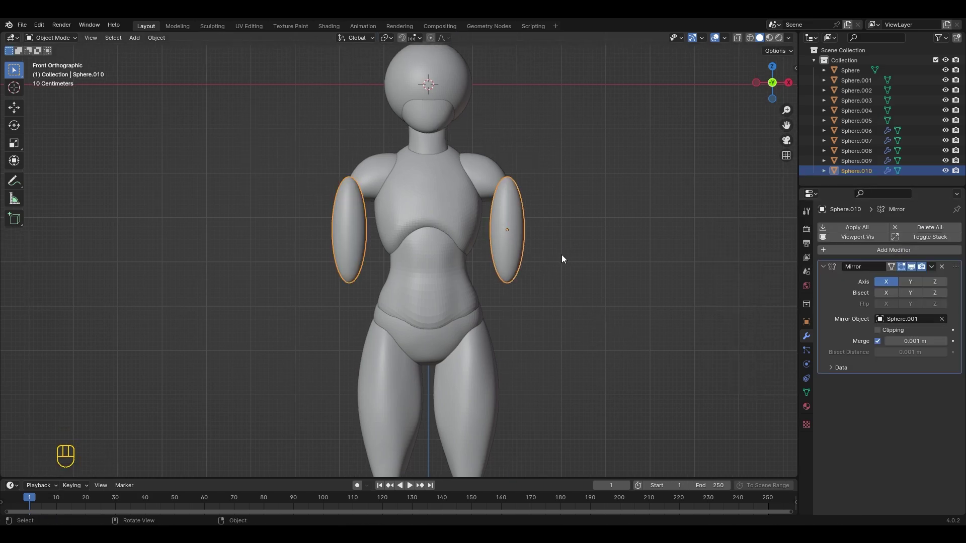
key("shift+d")
left_click(563, 375)
- Tilt the upper arm piece outward and move it about 0.45 m back along Y under the shoulder
left_click(511, 256)
key("r")
left_click(615, 272)
key("KP_3")
key("g")
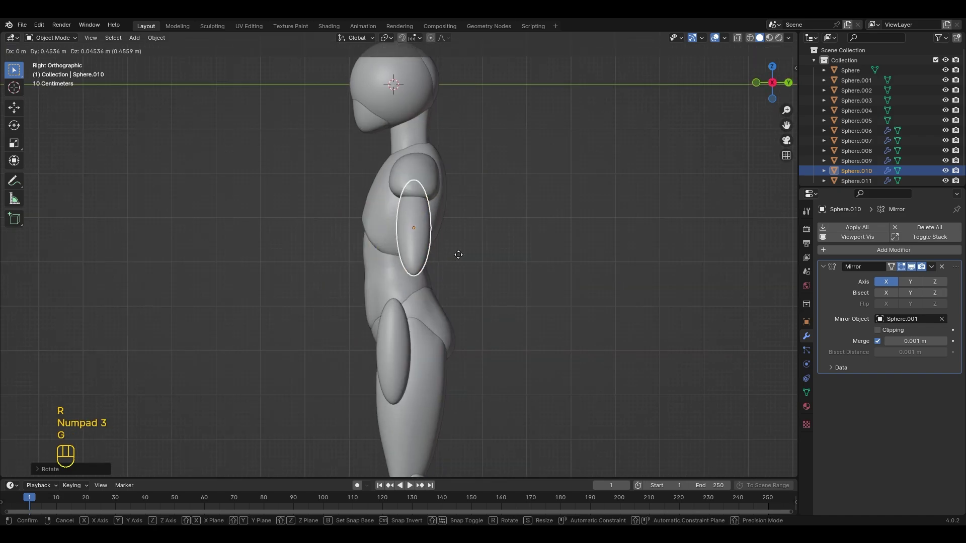
left_click(457, 255)
- Scale up the upper arm piece, then rotate and reposition it under the shoulder from the side
middle_click_drag(481, 266, 523, 231, "shift")
key("s")
left_click(504, 267)
key("r")
left_click(465, 277)
key("g")
left_click(463, 274)
key("KP_1")
middle_click_drag(602, 261, 590, 282, "shift")
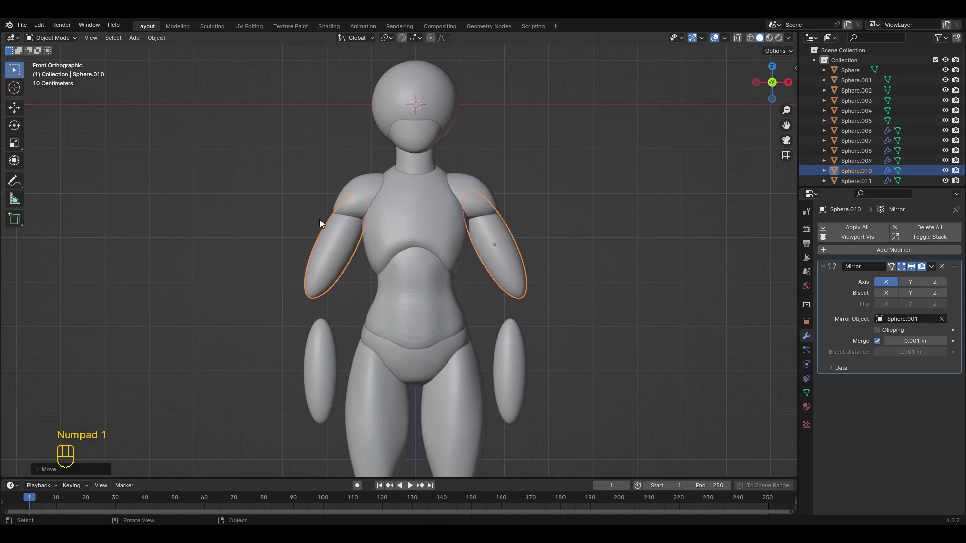
- Put the upper arm in sculpt mode, pull its top up into the shoulder and adjust its outer edge
left_click(51, 38)
left_click(75, 72)
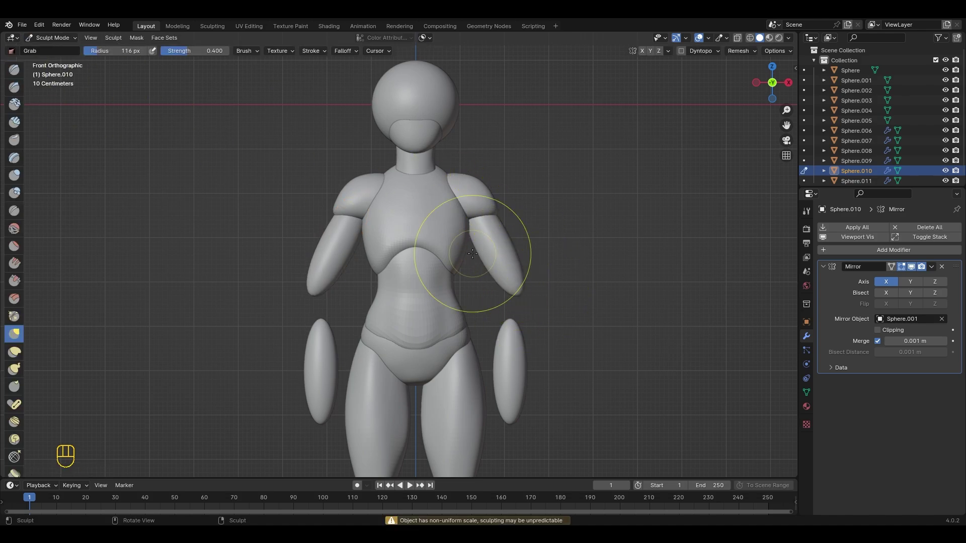
scroll(473, 254, "up", 1)
left_click_drag(491, 241, 483, 208)
left_click_drag(543, 257, 538, 257)
- Reshape the upper arm just below the shoulder and pull in the back of its lower end with the Grab brush
mouse_move(584, 234)
middle_mouse_down()
mouse_move(530, 255)
mouse_move(478, 256)
middle_mouse_up()
left_click_drag(409, 248, 417, 250)
middle_click_drag(438, 264, 402, 256)
left_click_drag(400, 257, 395, 256)
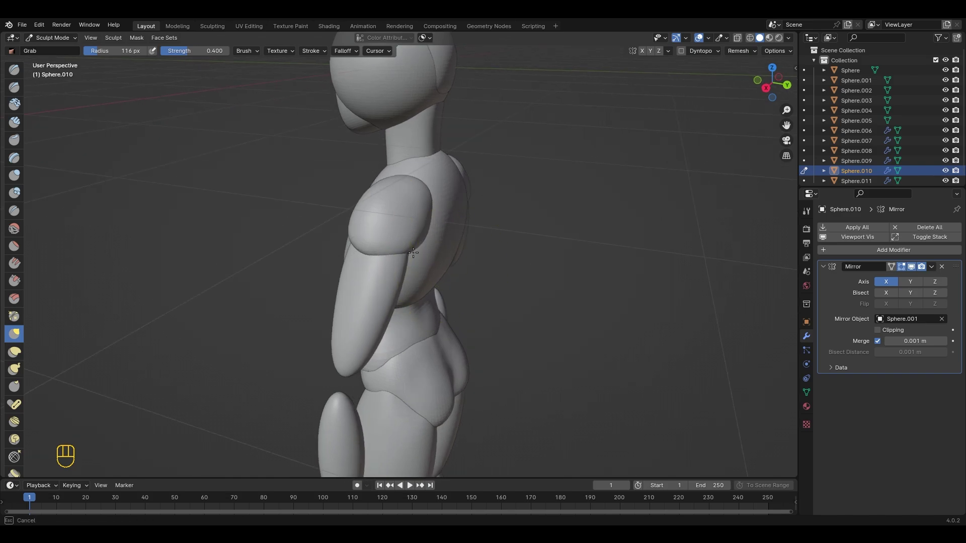
middle_click_drag(402, 239, 362, 210)
left_click_drag(352, 210, 338, 211)
mouse_move(300, 239)
middle_mouse_down()
mouse_move(348, 256)
mouse_move(407, 308)
middle_mouse_up()
left_click_drag(429, 358, 422, 360)
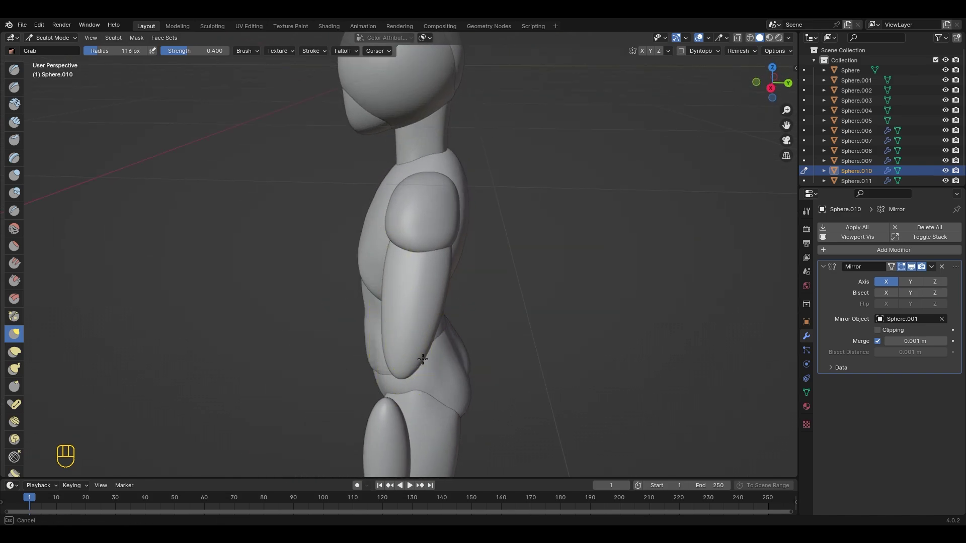
- Push the back contour of the upper arm inward and refine its sides with small Grab strokes
middle_click_drag(500, 306, 522, 286, "shift")
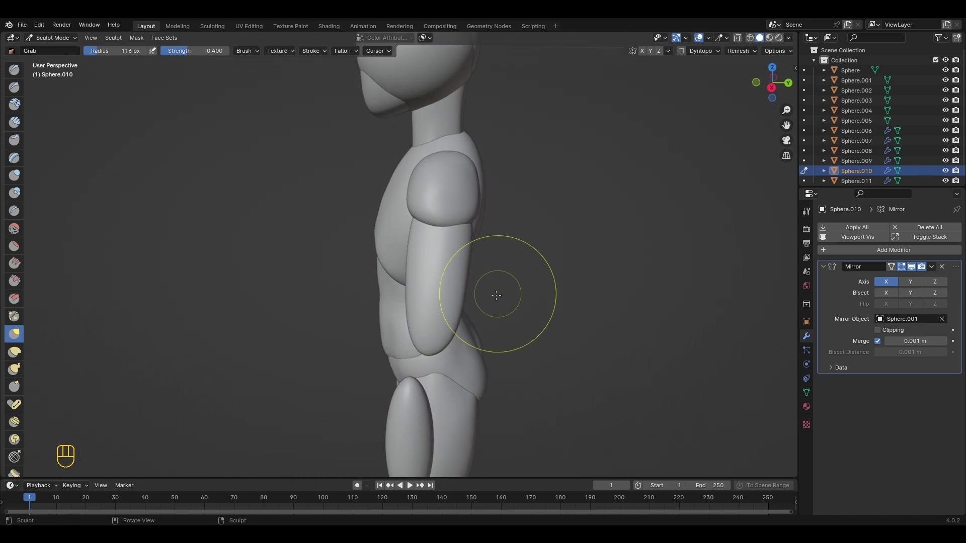
scroll(498, 297, "up", 1)
left_click_drag(487, 315, 472, 316)
middle_click_drag(448, 307, 334, 277)
left_click_drag(272, 260, 269, 260)
middle_click_drag(287, 254, 496, 259)
left_click_drag(527, 261, 523, 261)
middle_click_drag(486, 259, 518, 265)
scroll(519, 266, "up", 1)
left_click_drag(513, 255, 517, 253)
- Nudge the front edge of the upper arm's lower half slightly inward with the Grab brush
mouse_move(517, 254)
middle_mouse_down()
mouse_move(442, 304)
mouse_move(453, 285)
middle_mouse_up()
scroll(443, 306, "down", 2)
middle_click_drag(424, 350, 392, 332)
scroll(392, 332, "up", 1)
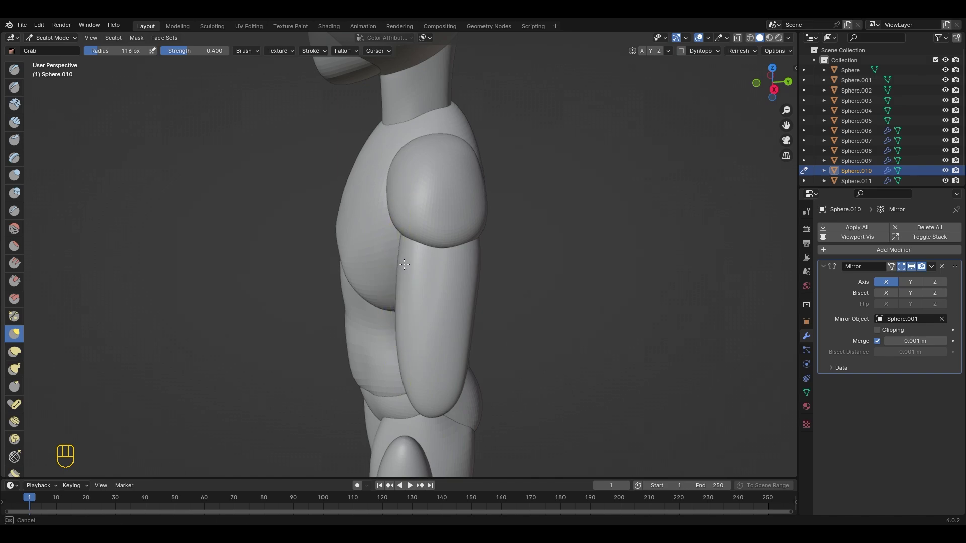
left_click_drag(403, 354, 406, 354)
middle_click_drag(419, 390, 429, 333, "shift")
left_click_drag(421, 339, 424, 339)
middle_click_drag(488, 327, 548, 289)
scroll(548, 289, "down", 4)
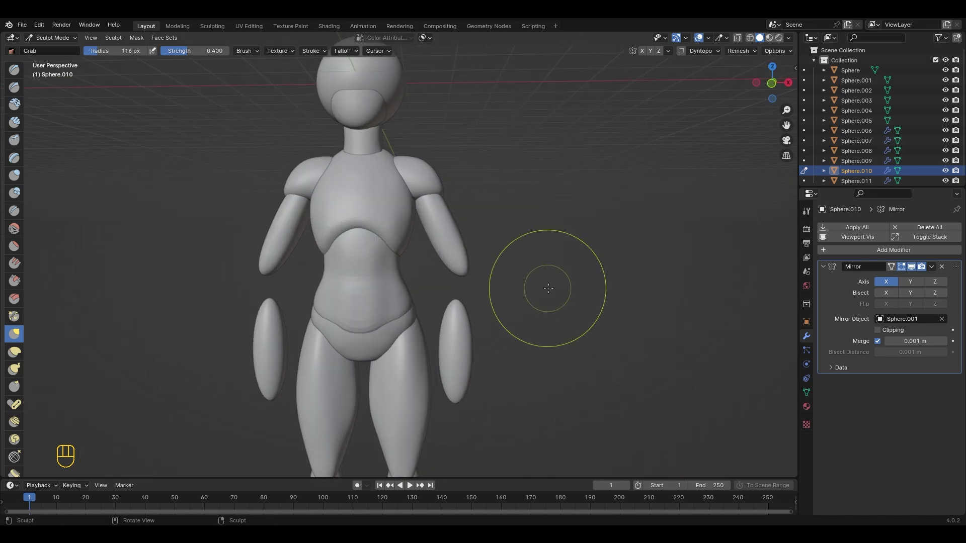
- Return to Object Mode, select the forearm piece and scale it up slightly in front view
key("KP_1")
scroll(548, 289, "down", 2)
left_click(51, 38)
left_click(53, 49)
left_click(432, 308)
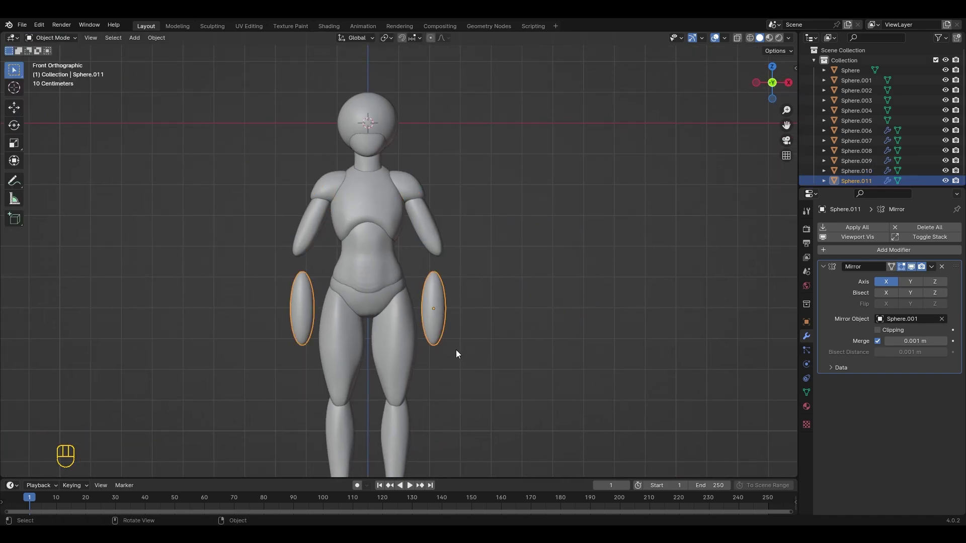
key("s")
left_click(461, 355)
- Tilt the forearm outward and move it about 0.25 m in X and 0.36 m up to meet the upper arm
key("g")
left_click(467, 351)
key("r")
left_click(511, 346)
key("g")
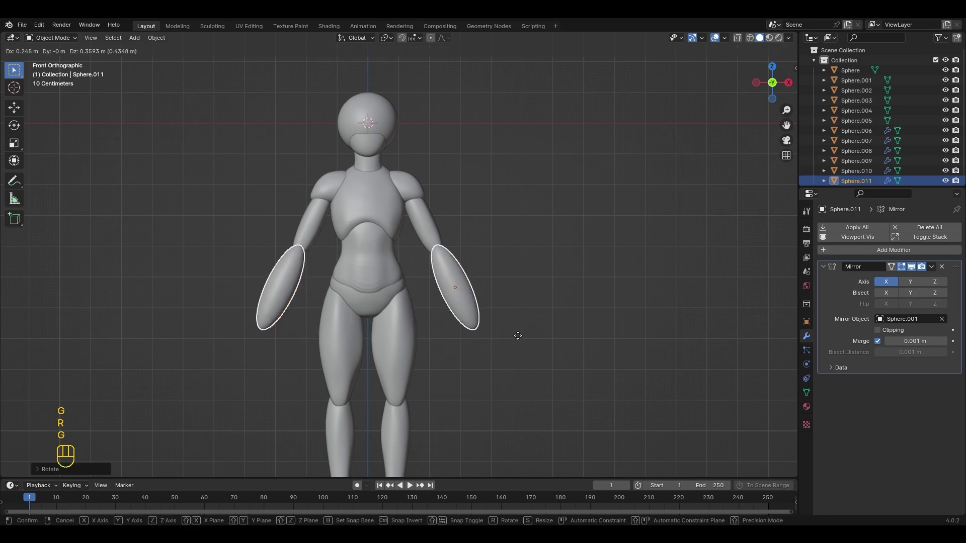
left_click(517, 335)
- Move the forearm along Y and rotate it from the side, then fine-tune its rotation and position from the front
key("KP_3")
key("g")
key("y")
key("r")
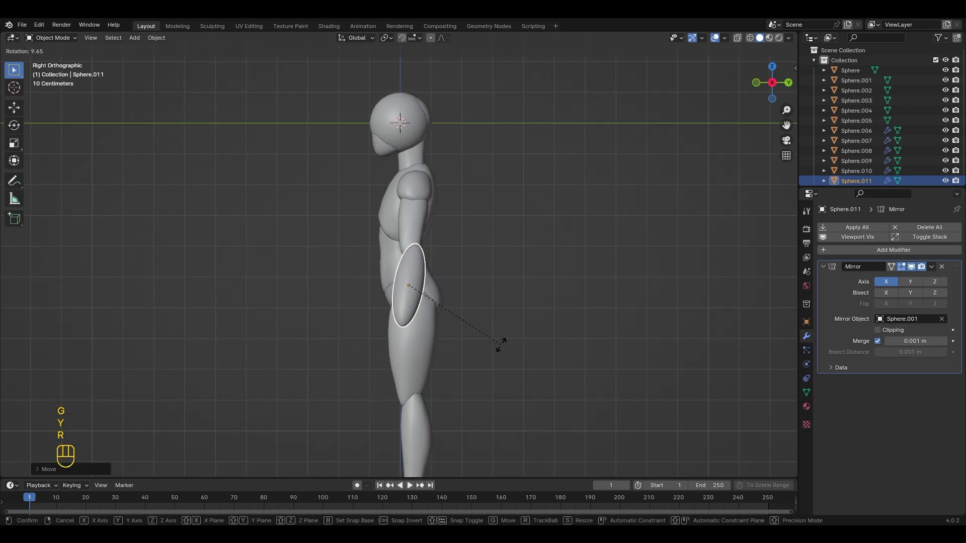
left_click(483, 350)
key("KP_1")
key("r")
left_click(527, 340)
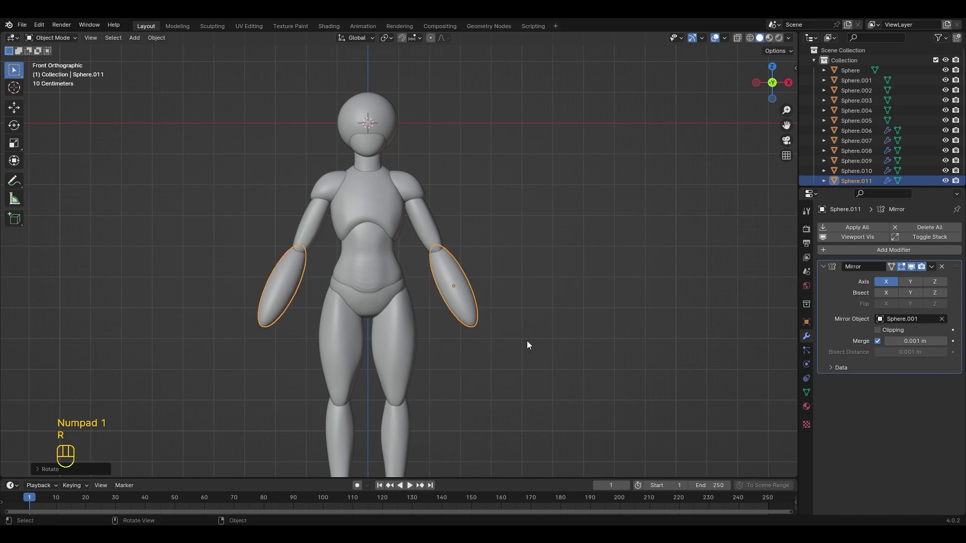
key("g")
left_click(526, 339)
- Put the upper arm in Sculpt Mode and switch between the shoulder and upper arm to touch up their join
scroll(533, 340, "up", 1)
middle_click_drag(562, 348, 533, 336, "shift")
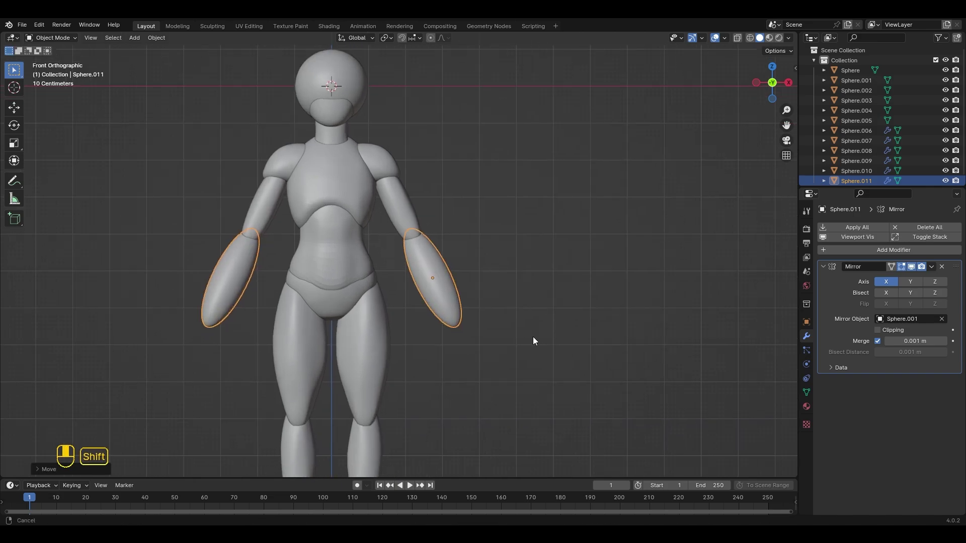
scroll(531, 333, "up", 1)
left_click(404, 206)
left_click(57, 39)
left_click(73, 72)
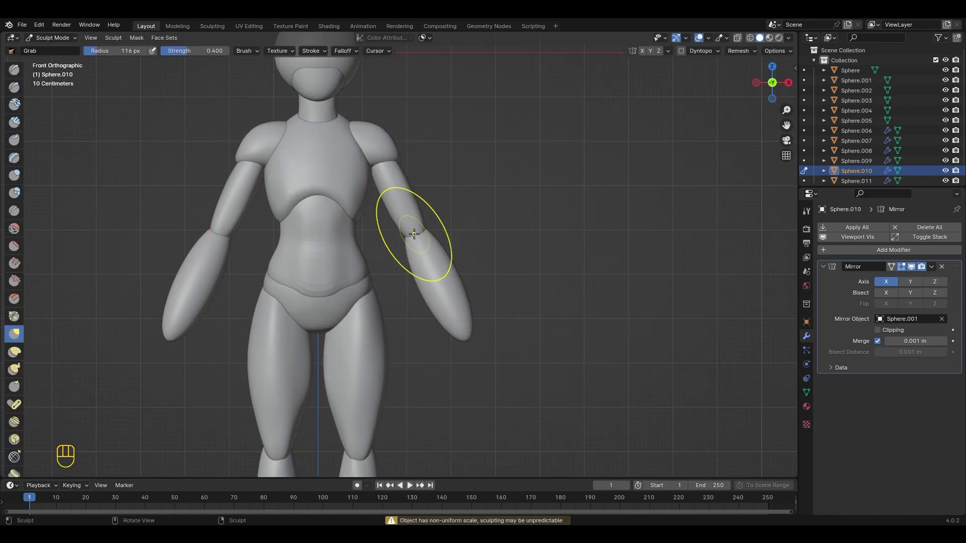
middle_click_drag(432, 181, 440, 197, "shift")
scroll(406, 177, "up", 2)
key("alt+q")
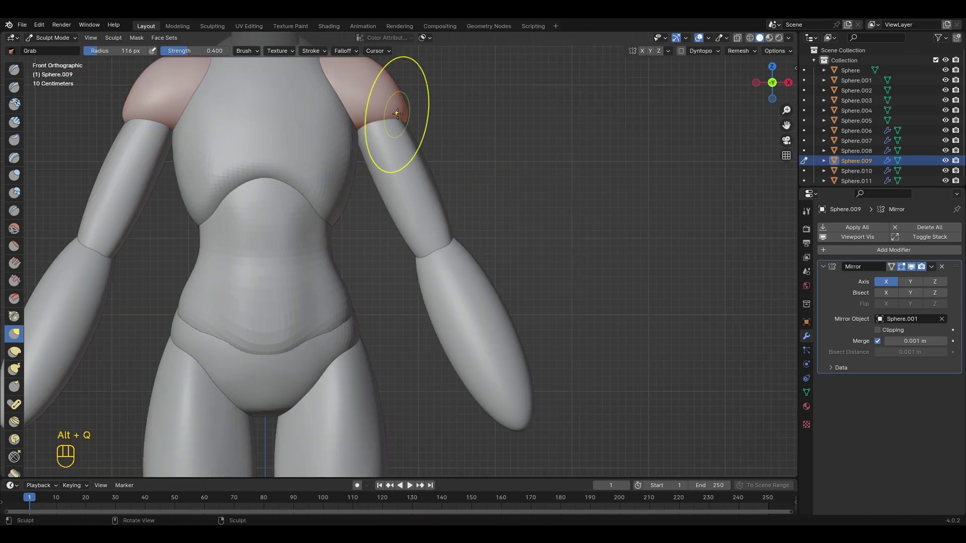
scroll(410, 173, "down", 1)
key("alt+q")
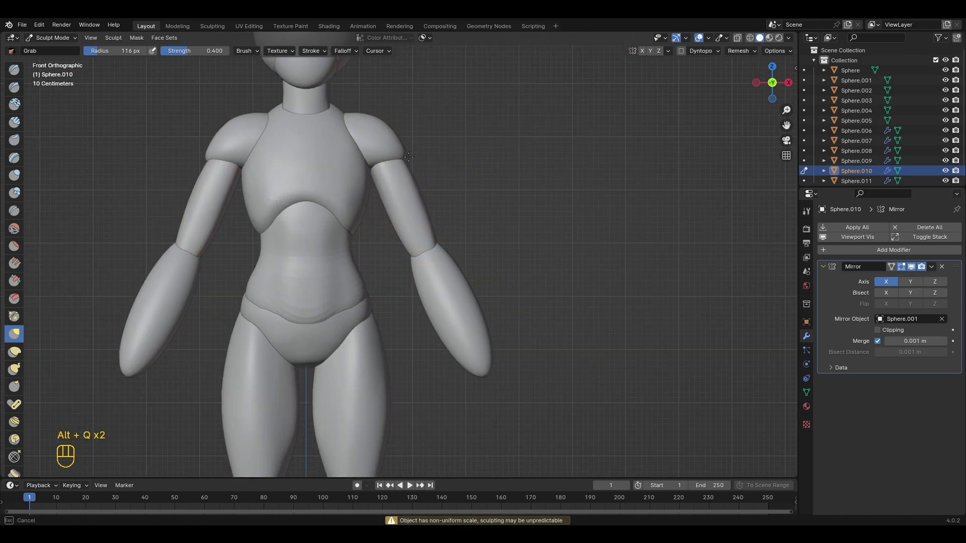
- Switch sculpting to the forearm, slim its inner edge at the elbow and push its lower outer edge inward
key("alt+q")
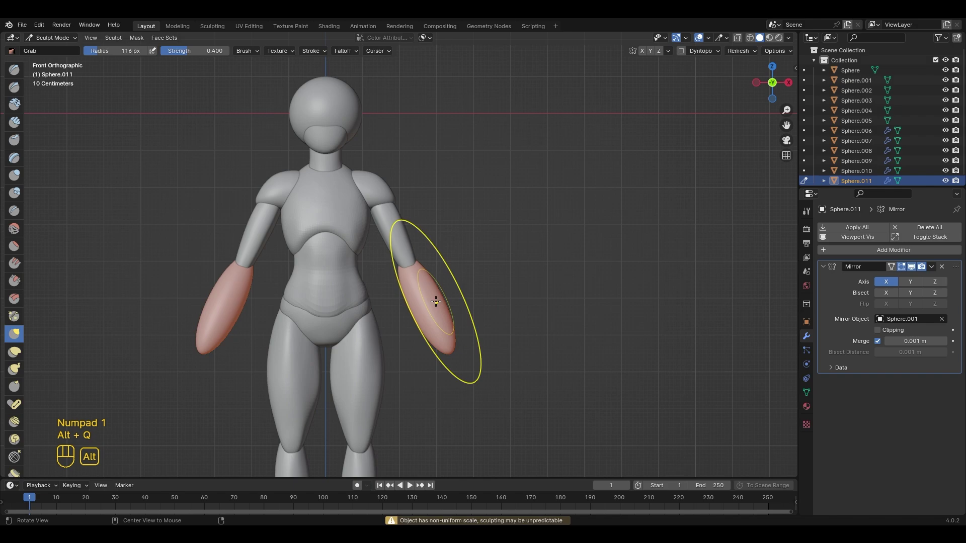
scroll(438, 302, "up", 2)
middle_click_drag(437, 301, 426, 208, "shift")
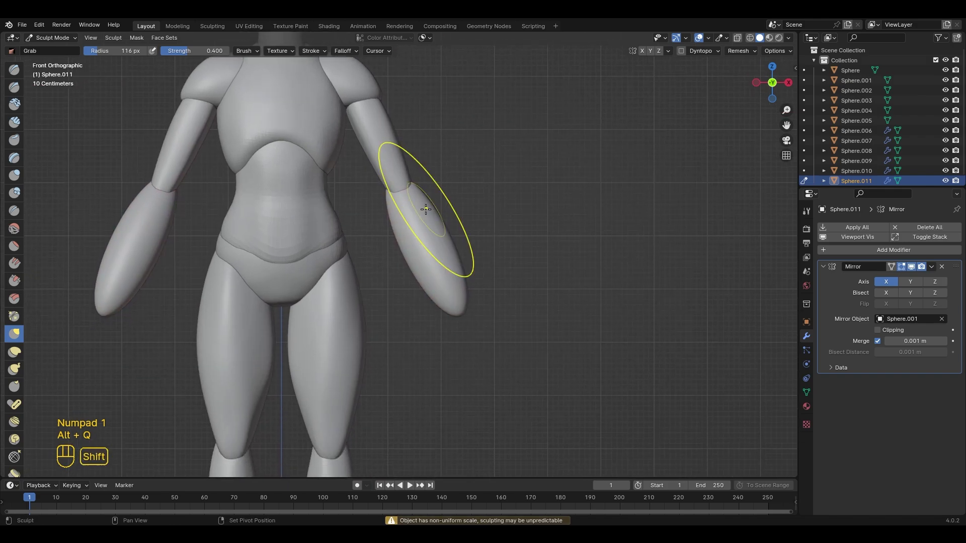
scroll(421, 201, "up", 1)
left_click_drag(384, 191, 417, 166)
scroll(439, 227, "down", 1)
middle_click_drag(440, 228, 437, 203, "shift")
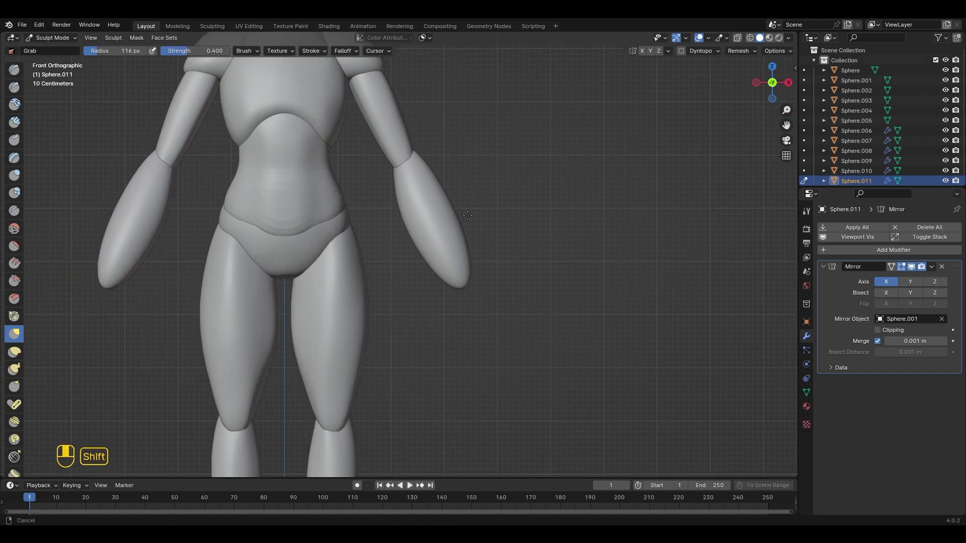
left_click_drag(475, 247, 471, 247)
- Refine the forearm's front and inner contours with Grab strokes from several angles
middle_click_drag(463, 260, 407, 278)
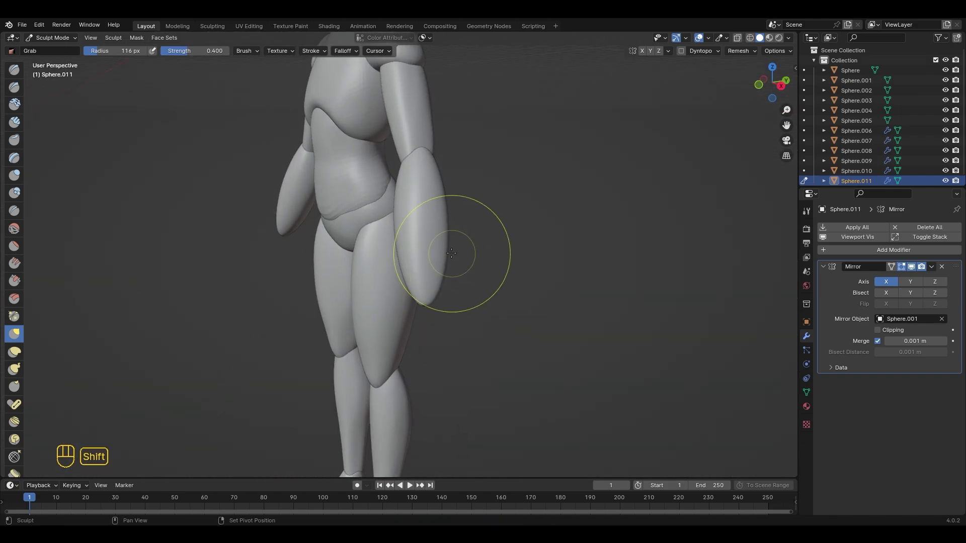
mouse_move(451, 253)
middle_mouse_down()
mouse_move(425, 267)
mouse_move(394, 233)
mouse_move(397, 274)
middle_mouse_up()
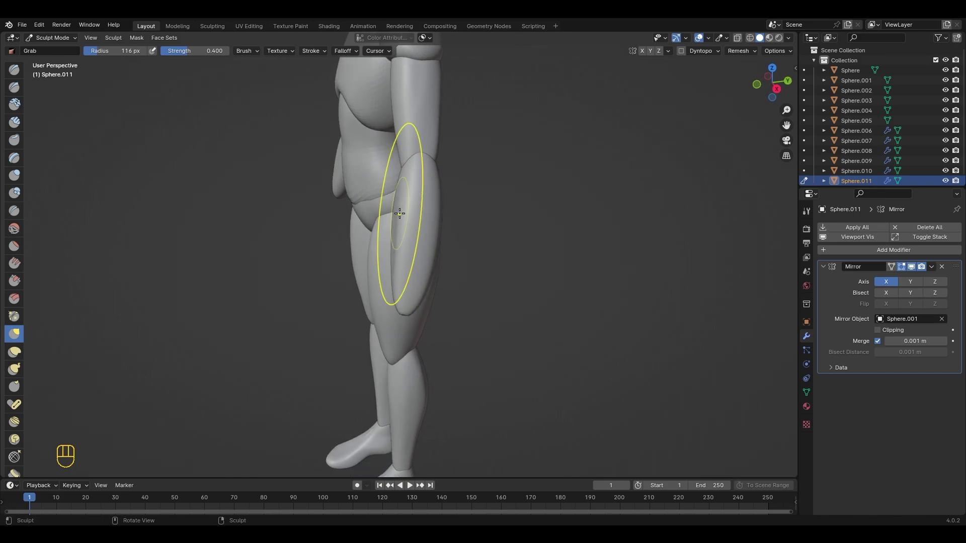
middle_click_drag(399, 214, 478, 222)
left_click_drag(421, 233, 427, 230)
middle_click_drag(427, 230, 443, 232)
left_click_drag(421, 230, 432, 230)
middle_click_drag(441, 252, 496, 241)
left_click_drag(396, 243, 391, 244)
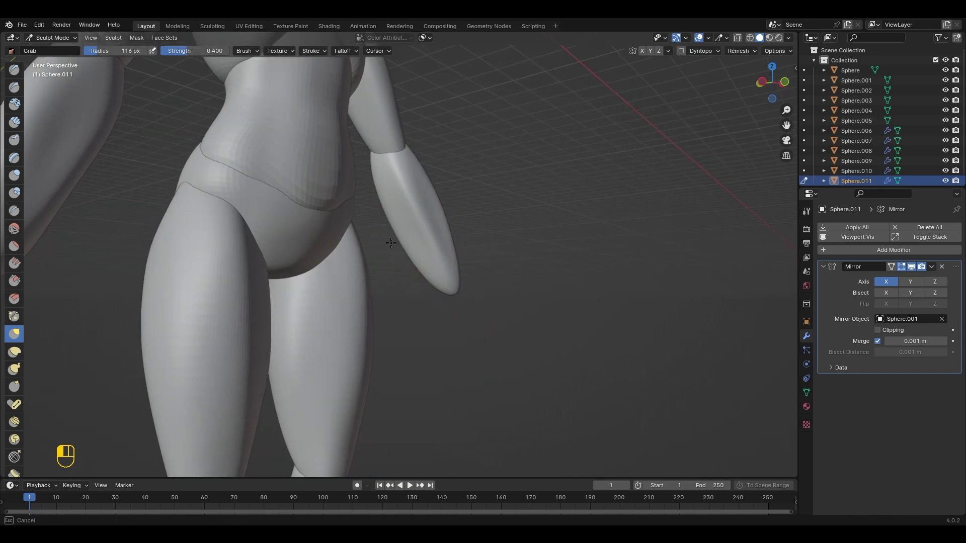
- Adjust the back edge of the forearm near the wrist from the side and smooth its surface
mouse_move(434, 247)
middle_mouse_down()
mouse_move(445, 258)
mouse_move(437, 236)
mouse_move(367, 250)
middle_mouse_up()
middle_click_drag(410, 280, 516, 288)
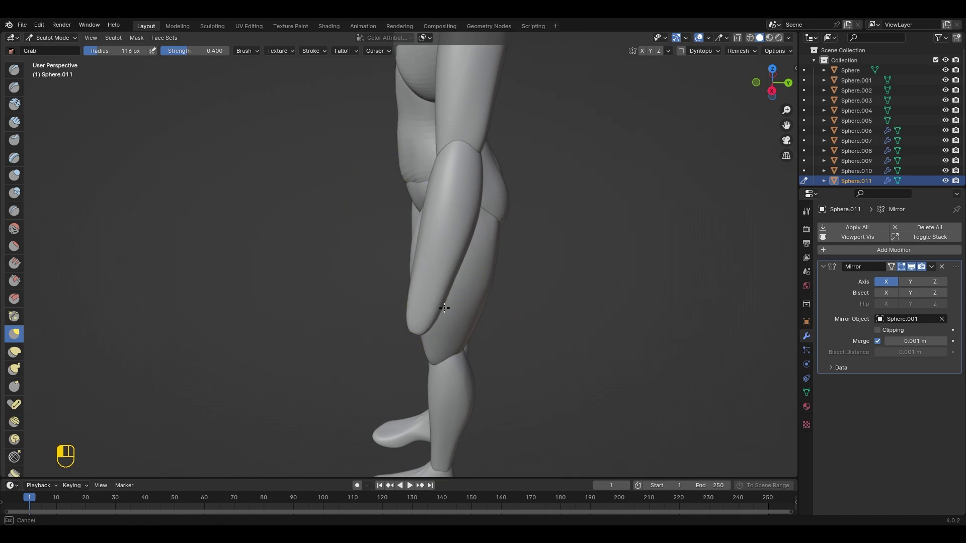
left_click_drag(444, 308, 455, 308)
middle_click_drag(448, 307, 347, 269)
scroll(330, 265, "up", 1)
left_click_drag(333, 257, 343, 179, "shift")
middle_click_drag(343, 179, 424, 216)
left_click_drag(425, 231, 427, 257, "shift")
- Taper the forearm toward the wrist with the Grab brush, checking the shape from the back, front and side
mouse_move(445, 266)
middle_mouse_down()
mouse_move(318, 227)
mouse_move(398, 198)
middle_mouse_up()
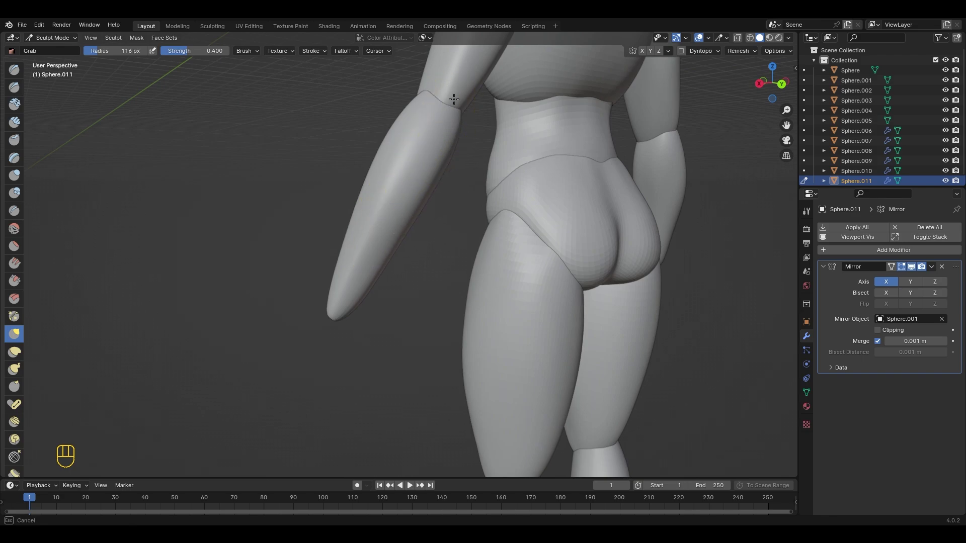
middle_click_drag(472, 61, 393, 133)
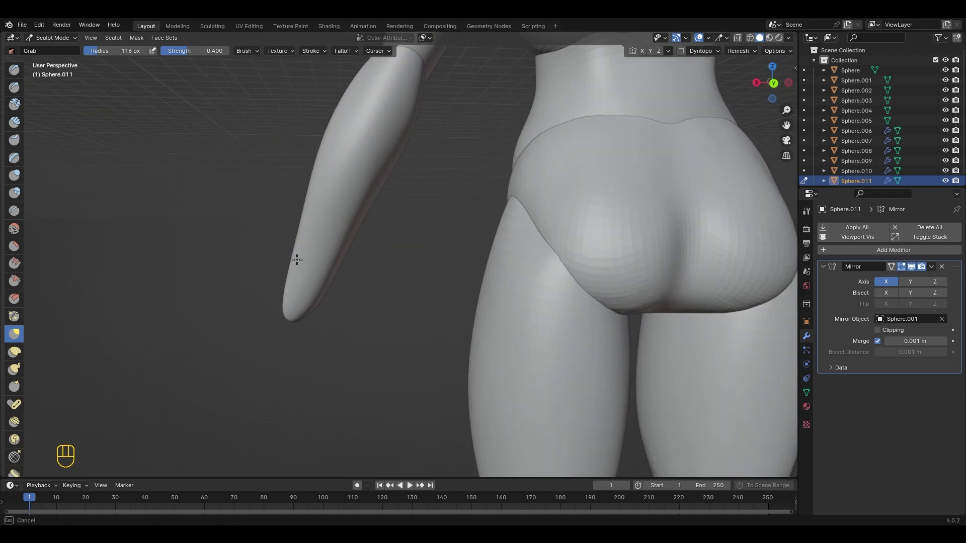
mouse_move(297, 260)
middle_mouse_down()
mouse_move(550, 270)
mouse_move(509, 267)
middle_mouse_up()
key("KP_1")
scroll(506, 272, "up", 1)
left_click_drag(434, 297, 441, 294)
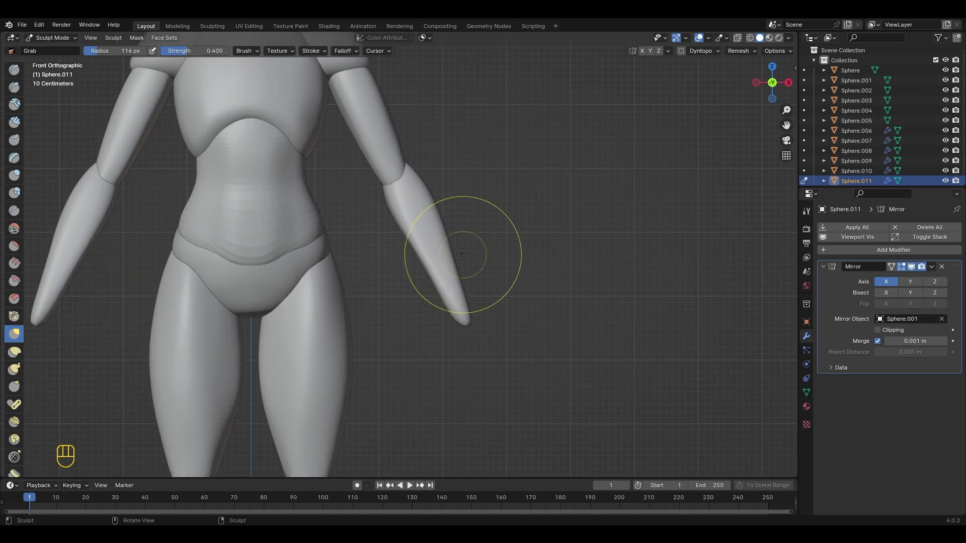
middle_click_drag(465, 252, 437, 291)
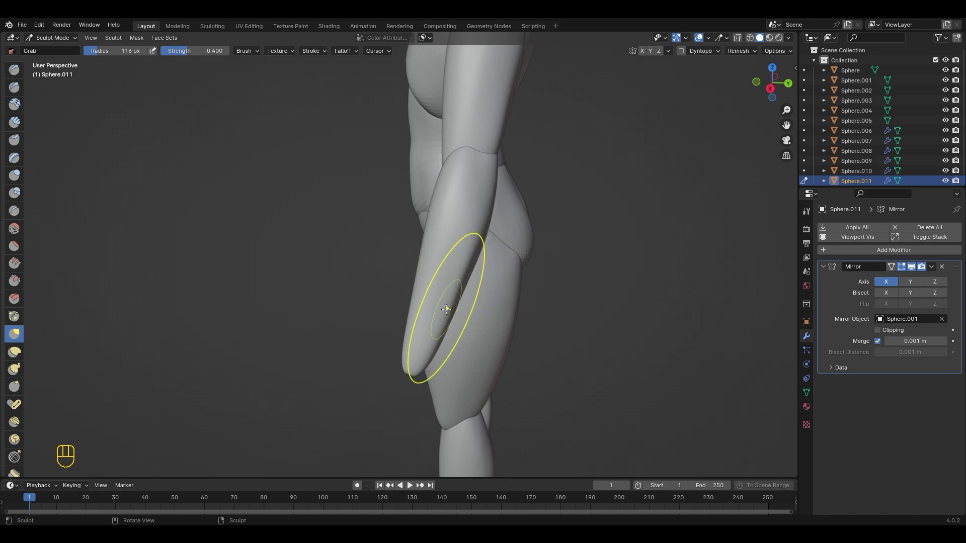
middle_click_drag(446, 309, 460, 294)
middle_click_drag(475, 187, 427, 212)
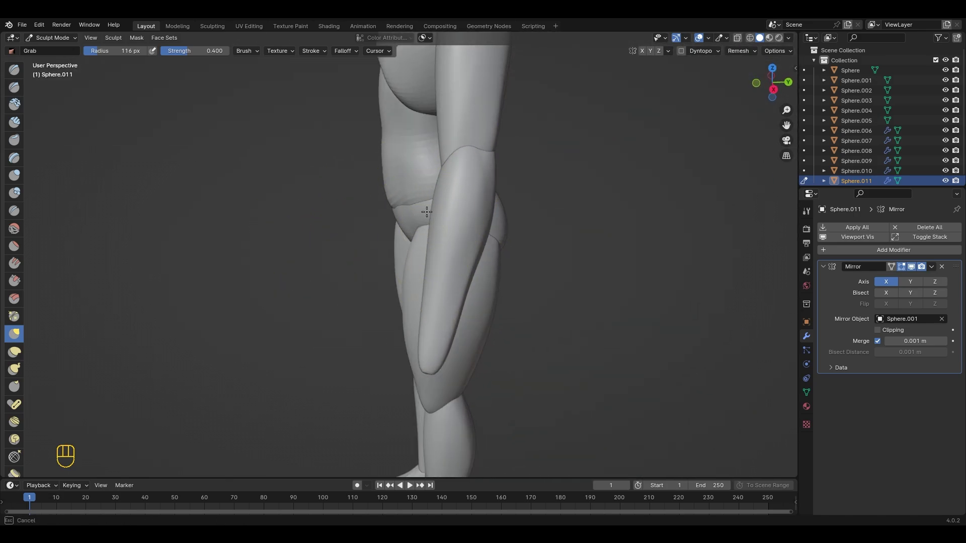
middle_click_drag(426, 299, 539, 226)
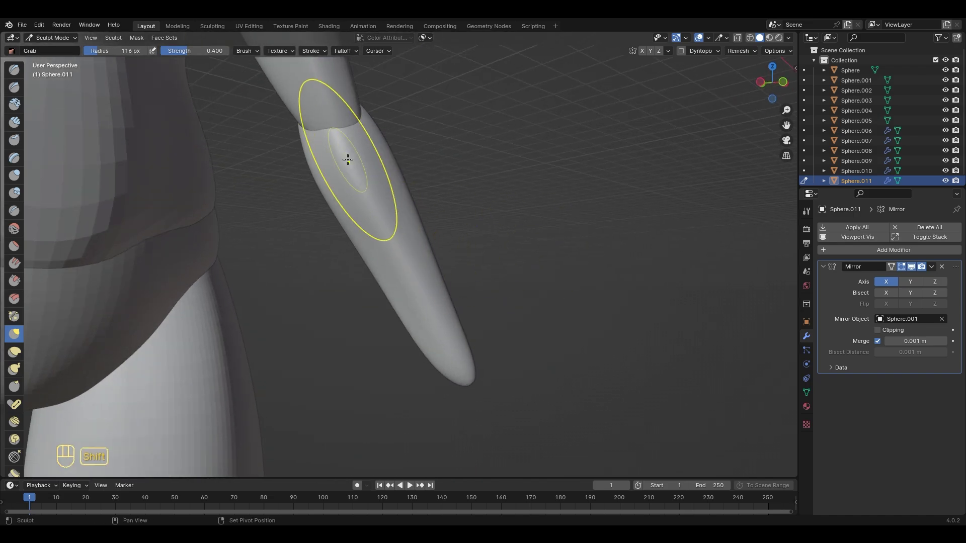
- Smooth the forearm all around from the elbow down to the wrist
left_click_drag(385, 294, 425, 352, "shift")
middle_click_drag(473, 327, 369, 322)
left_click_drag(455, 166, 457, 184, "shift")
middle_click_drag(448, 201, 380, 186)
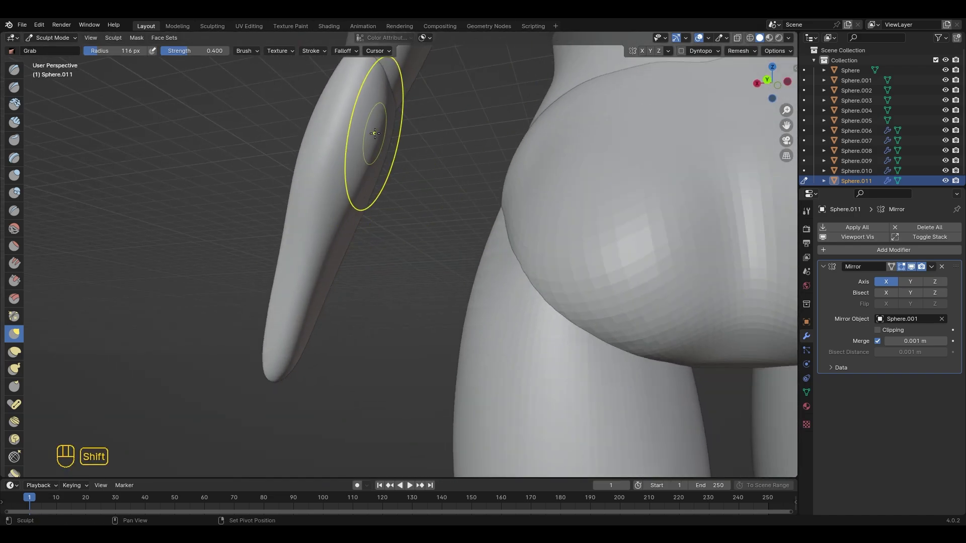
left_click_drag(372, 133, 373, 163, "shift")
middle_click_drag(367, 297, 431, 309)
left_click_drag(435, 331, 430, 366, "shift")
middle_click_drag(430, 367, 347, 282)
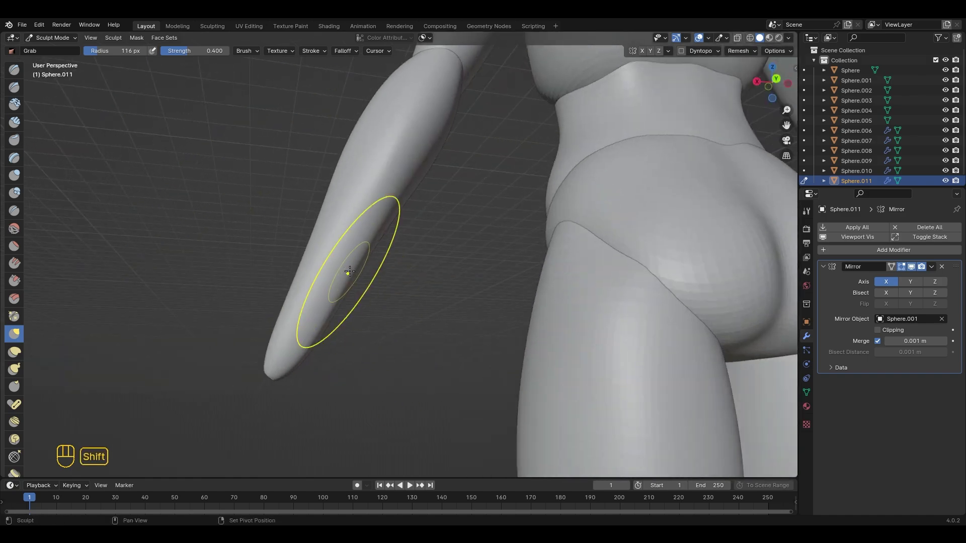
left_click_drag(347, 272, 323, 320, "shift")
middle_click_drag(323, 320, 471, 265)
left_click_drag(470, 265, 466, 235, "shift")
middle_click_drag(466, 235, 524, 315)
- Switch sculpting to the chest piece and pull its sides inward below the armpits
key("KP_1")
middle_click_drag(508, 201, 483, 322, "shift")
key("alt+q")
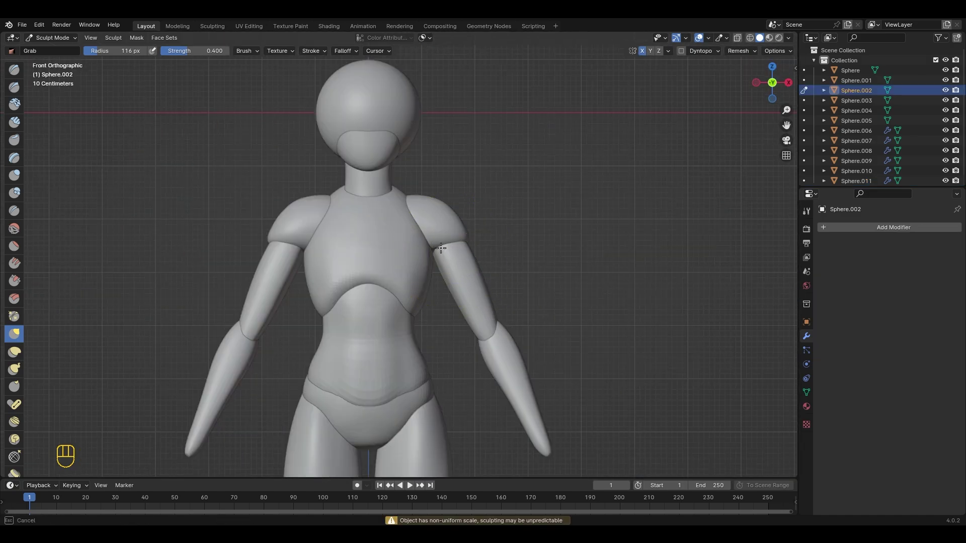
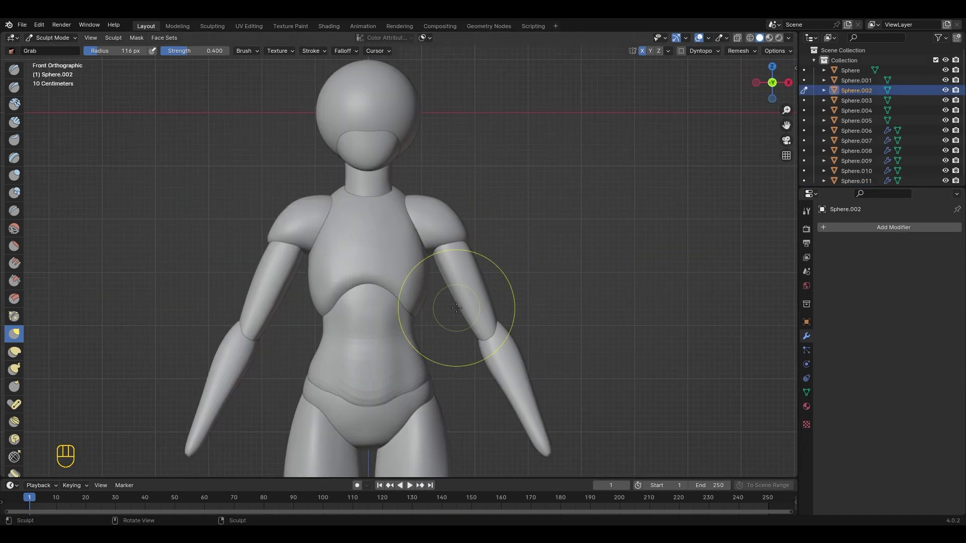
- Return to Object Mode, duplicate the head sphere and place the copy over the side of the chest
middle_click_drag(428, 293, 439, 276, "shift")
scroll(427, 127, "down", 2)
left_click(48, 40)
left_click(50, 49)
left_click(402, 140)
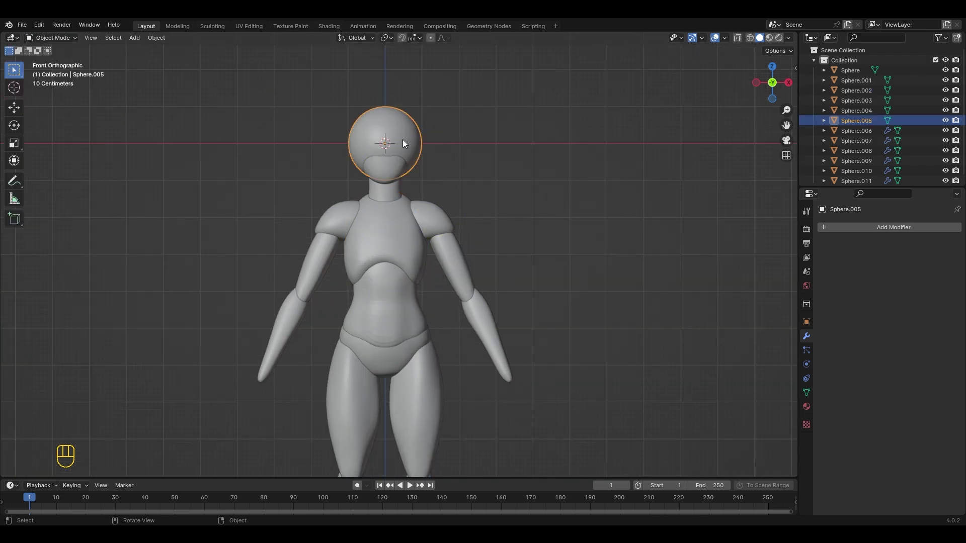
key("shift+d")
left_click(493, 274)
- Add a Mirror modifier to the duplicated sphere with Sphere.001 as the mirror object
left_click(848, 229)
mouse_move(847, 228)
left_click(886, 298)
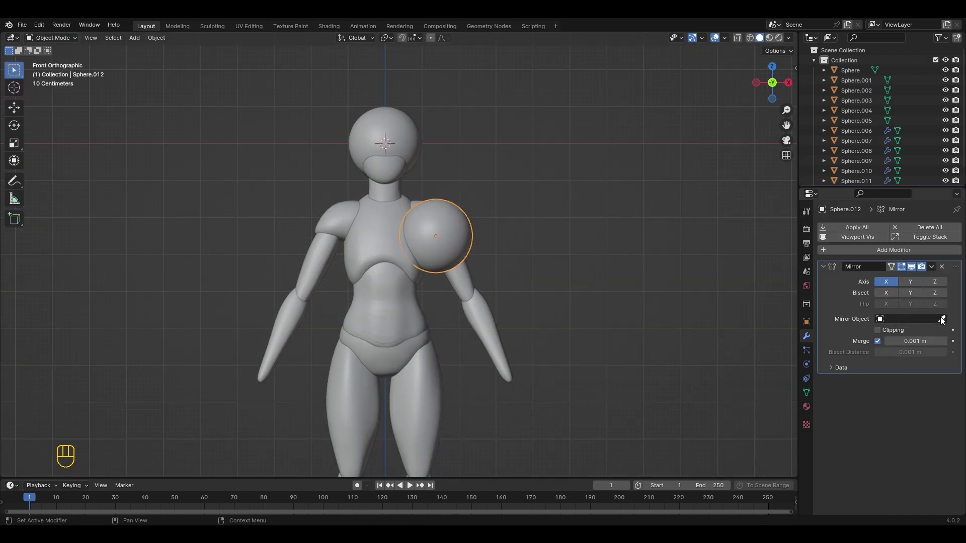
left_click(942, 319)
left_click(403, 197)
- Scale down the mirrored sphere and position it on the front of the upper chest as a breast
key("s")
left_click(473, 250)
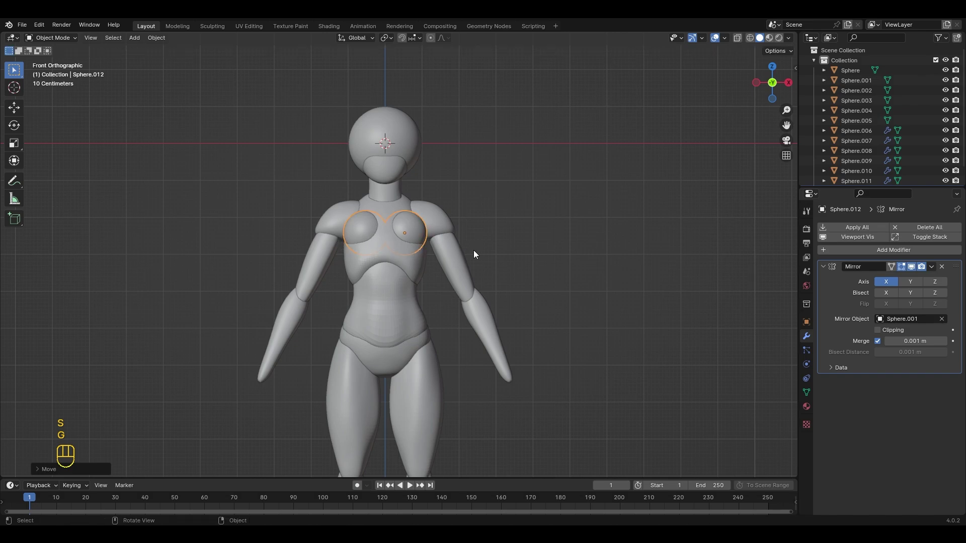
key("KP_3")
key("g")
left_click(486, 292)
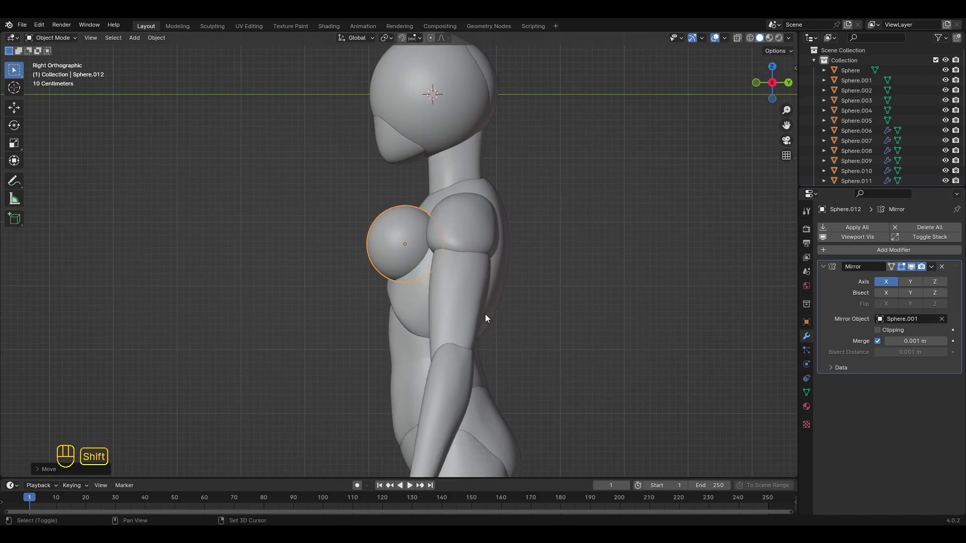
- Switch the breast sphere to Sculpt Mode and pull its upper part into a slope against the chest with the Grab brush
middle_click_drag(485, 314, 477, 337, "shift")
left_click(53, 38)
left_click(75, 71)
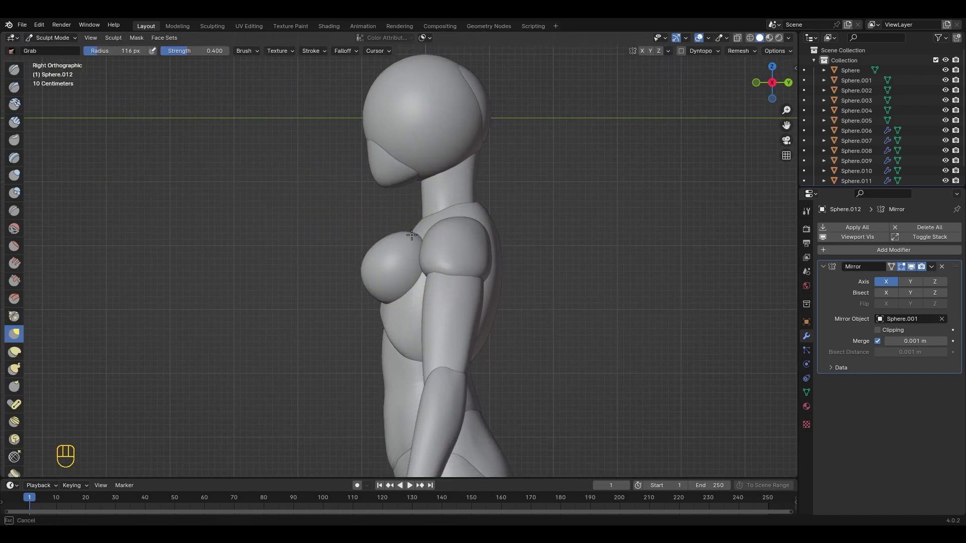
middle_click_drag(407, 287, 428, 238)
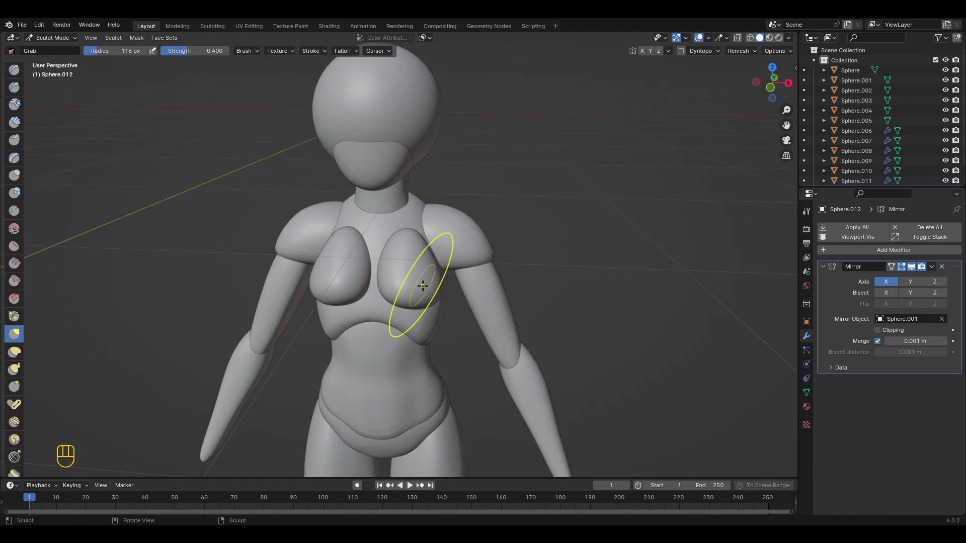
mouse_move(423, 286)
middle_mouse_down()
mouse_move(431, 295)
mouse_move(412, 272)
middle_mouse_up()
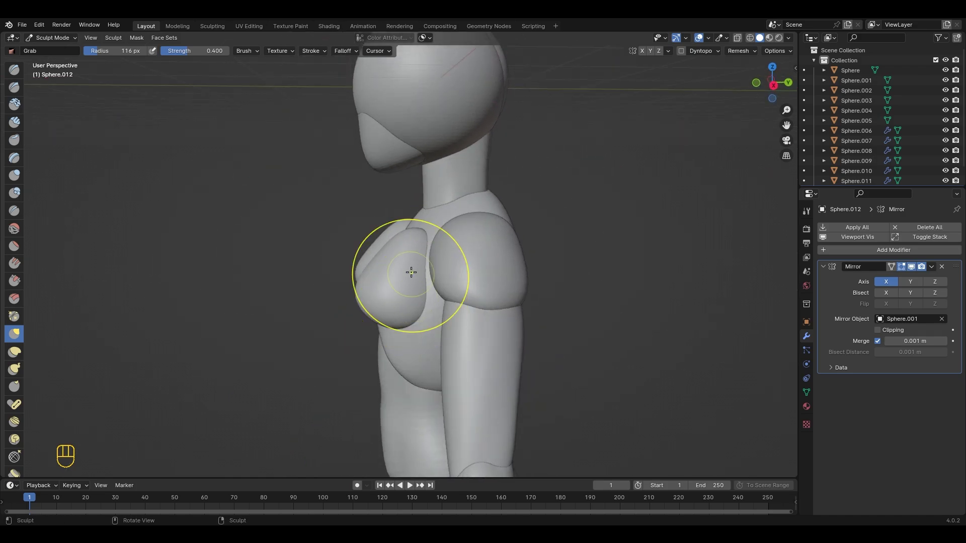
middle_click_drag(431, 238, 460, 316)
- Refine the breast into a teardrop with the Grab brush, adjusting its outer side and fullness from the front and side
key("KP_1")
scroll(468, 287, "up", 3)
middle_click_drag(463, 272, 459, 285, "shift")
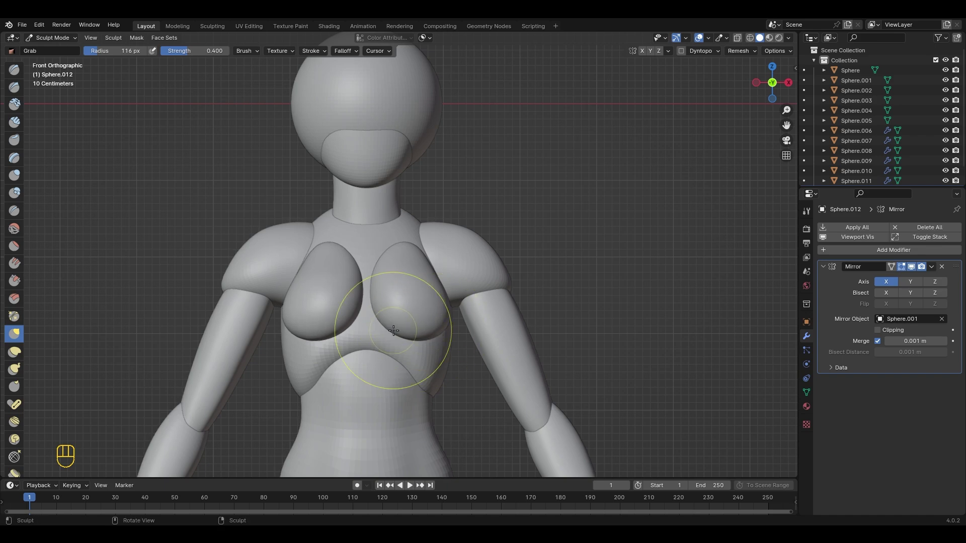
middle_click_drag(452, 255, 448, 272, "shift")
left_click_drag(424, 271, 404, 274)
middle_click_drag(408, 276, 300, 284)
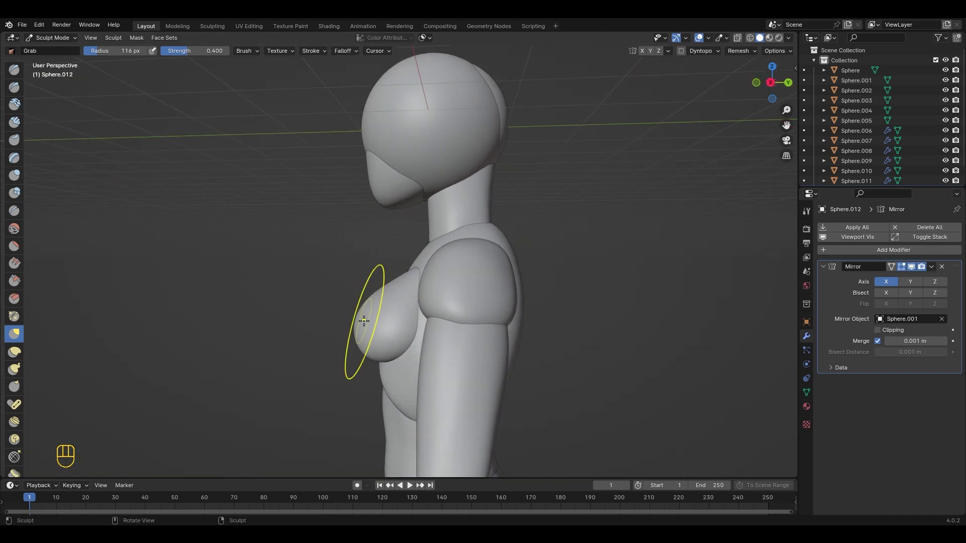
middle_click_drag(392, 357, 383, 239)
middle_click_drag(397, 328, 396, 264)
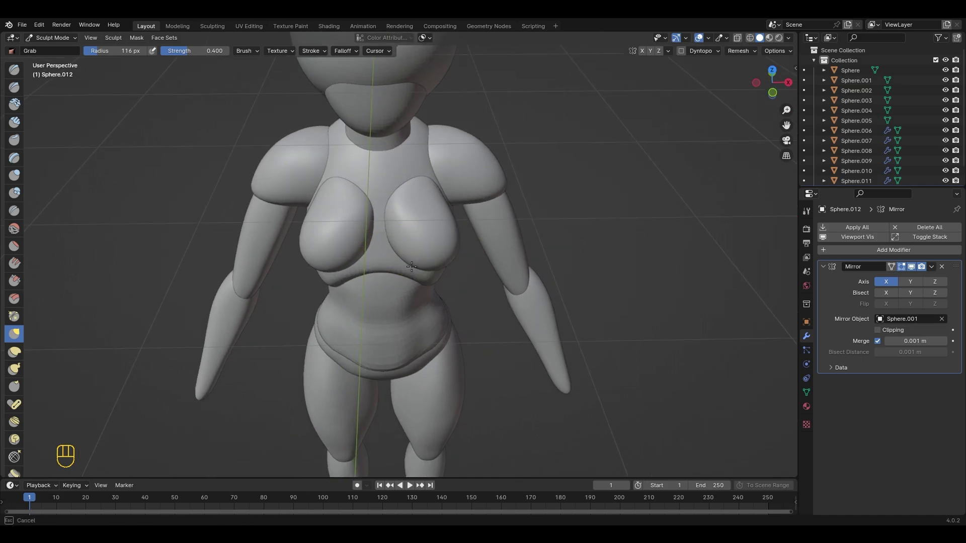
scroll(397, 210, "up", 2)
middle_click_drag(413, 152, 322, 139)
- Switch sculpting to the pelvis piece and adjust its edge near the hip with the Grab brush
middle_click_drag(412, 166, 548, 312, "shift")
scroll(606, 319, "down", 4)
key("KP_1")
scroll(551, 320, "down", 4)
scroll(548, 311, "up", 3)
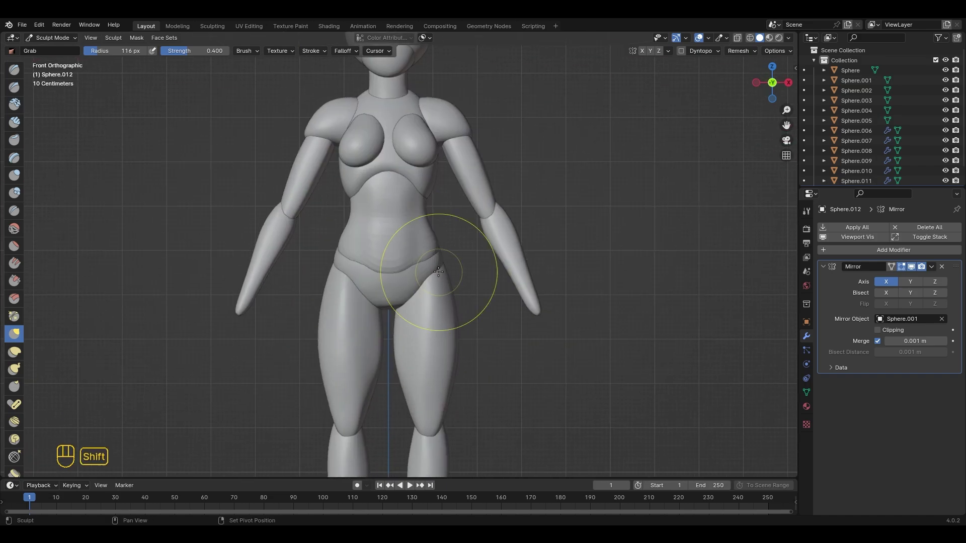
key("alt+q")
scroll(413, 299, "up", 4)
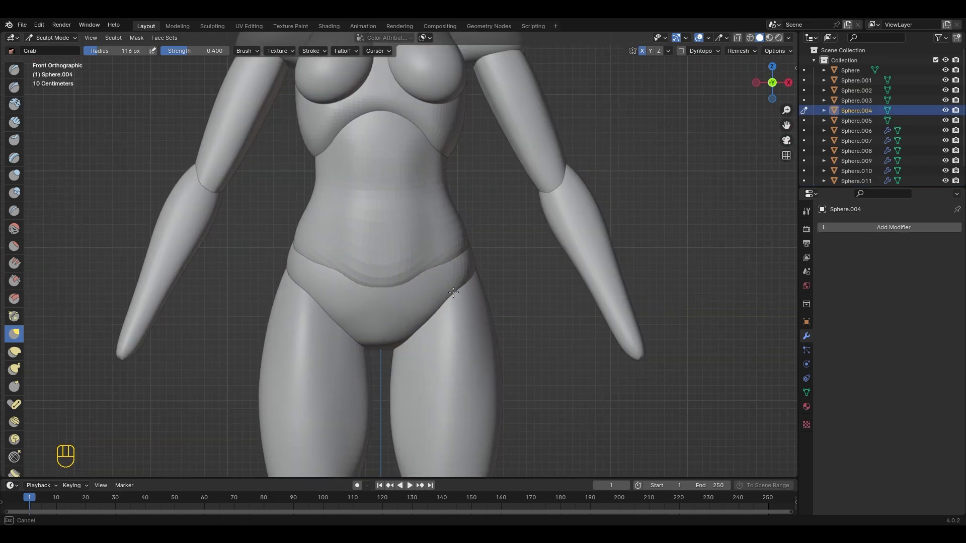
- Switch sculpting to the abdomen piece and reshape the front of its lower belly with the Grab brush
key("alt+q")
middle_click_drag(395, 263, 434, 291)
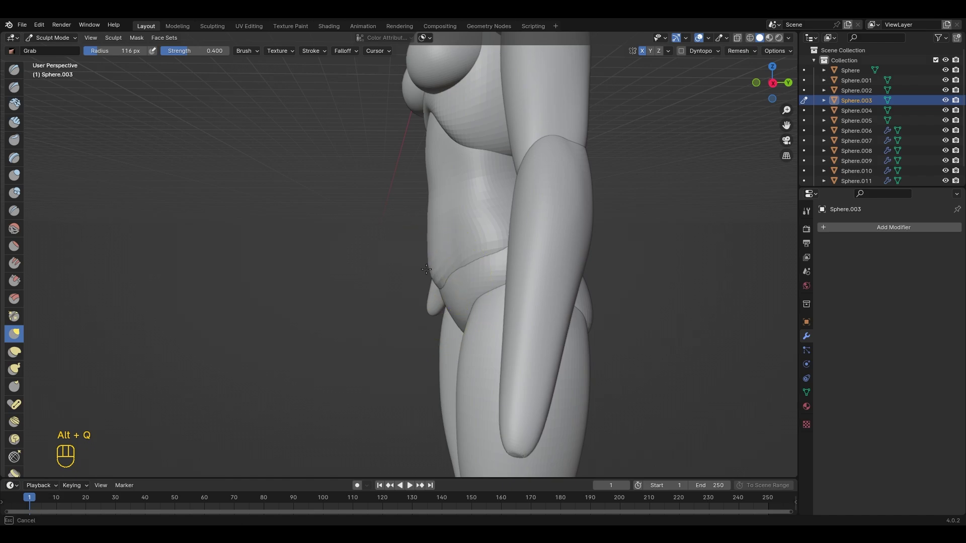
middle_click_drag(458, 259, 528, 280)
scroll(528, 280, "down", 5)
key("KP_1")
scroll(484, 266, "up", 3)
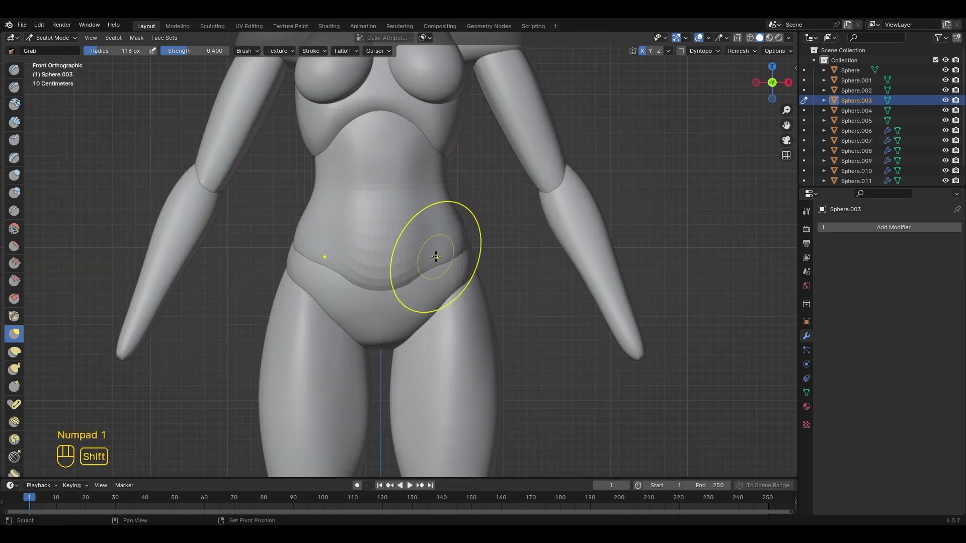
scroll(448, 221, "up", 3)
- Switch sculpting to the mirrored shoulder and grab its front edge back, away from the breast
key("alt+q")
mouse_move(435, 256)
middle_mouse_down("shift")
mouse_move(443, 204)
mouse_move(439, 242)
mouse_move(362, 255)
middle_mouse_up("shift")
scroll(422, 307, "down", 6)
key("ctrl+Tab")
left_click(438, 214)
left_click(63, 75)
scroll(363, 247, "up", 3)
left_click_drag(371, 219, 384, 219)
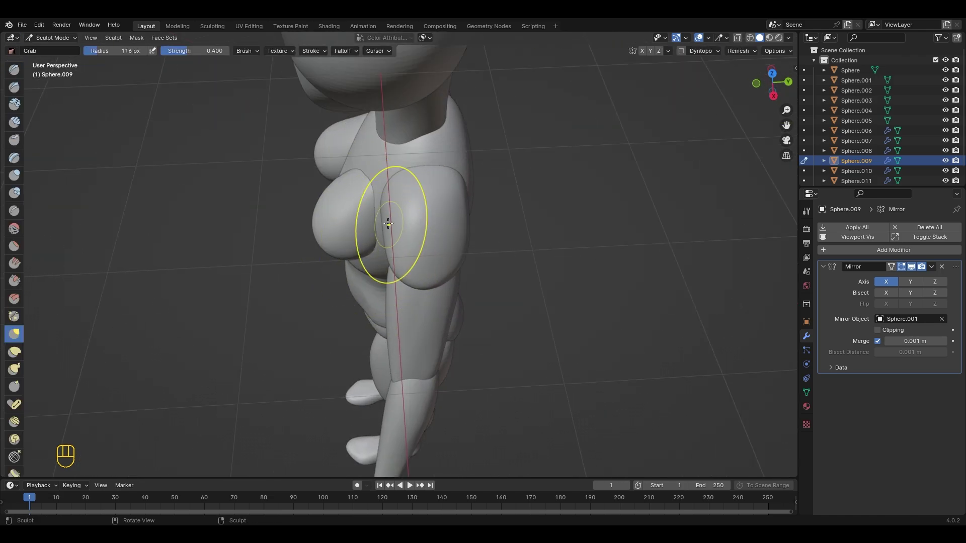
middle_click_drag(382, 202, 537, 224)
scroll(537, 224, "down", 4)
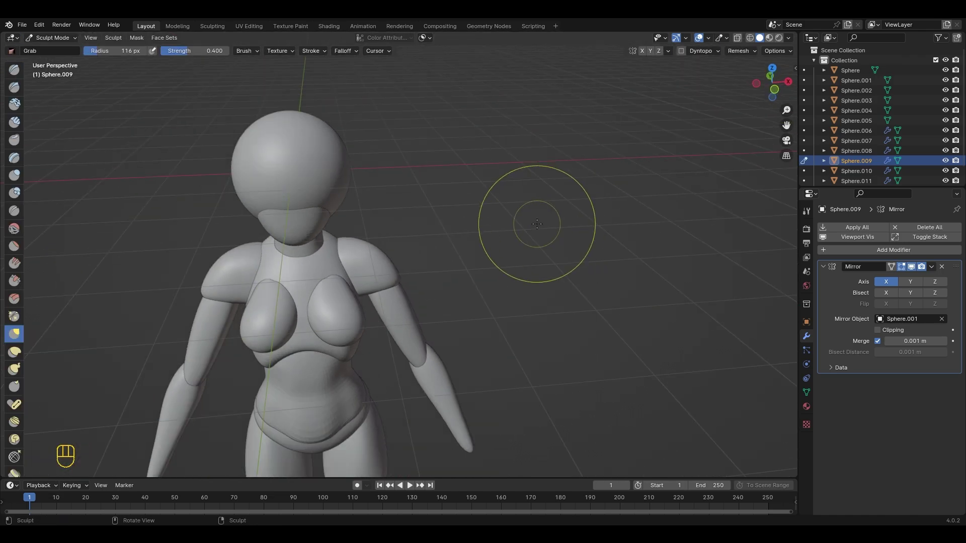
- Select the mirrored thigh in Object Mode, switch it to Sculpt Mode and pull its outer contour slightly inward
left_click(56, 37)
left_click(56, 49)
key("KP_1")
scroll(390, 302, "down", 1)
left_click(390, 302)
left_click(68, 39)
left_click(55, 72)
scroll(409, 260, "up", 3)
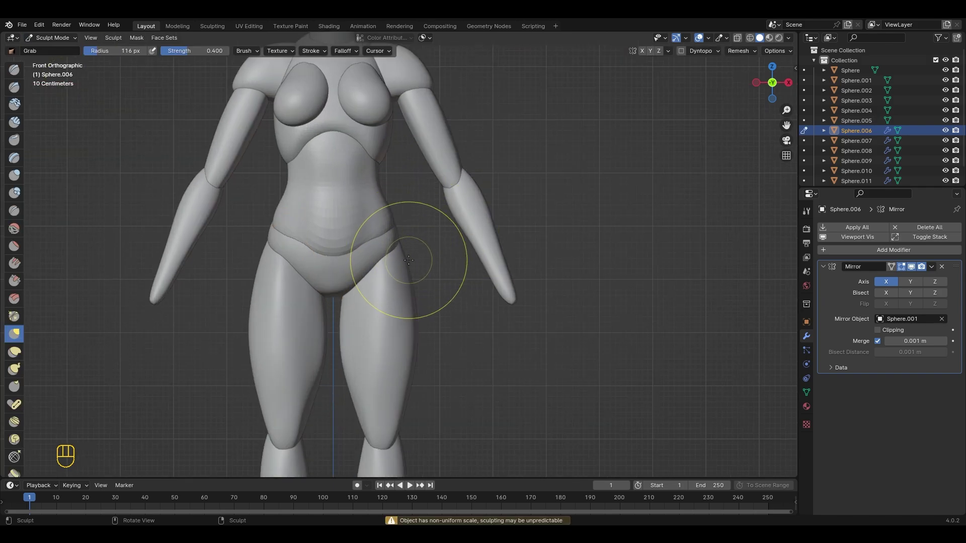
left_click_drag(417, 349, 407, 348)
middle_click_drag(408, 342, 603, 358)
middle_click_drag(397, 335, 546, 275)
scroll(485, 379, "down", 3)
key("KP_1")
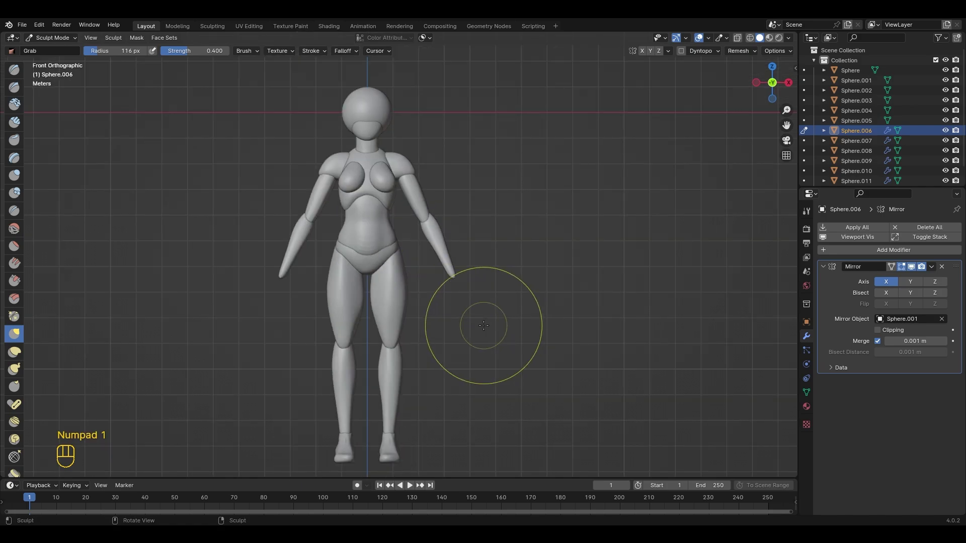
- Refine the outer and inner contours of the mirrored thighs with small Grab strokes
scroll(409, 280, "up", 3)
scroll(420, 283, "up", 2)
left_click_drag(419, 283, 410, 282)
scroll(409, 282, "down", 6)
scroll(410, 277, "up", 5)
left_click_drag(326, 285, 322, 285)
scroll(338, 301, "down", 1)
middle_click_drag(352, 300, 397, 255, "shift")
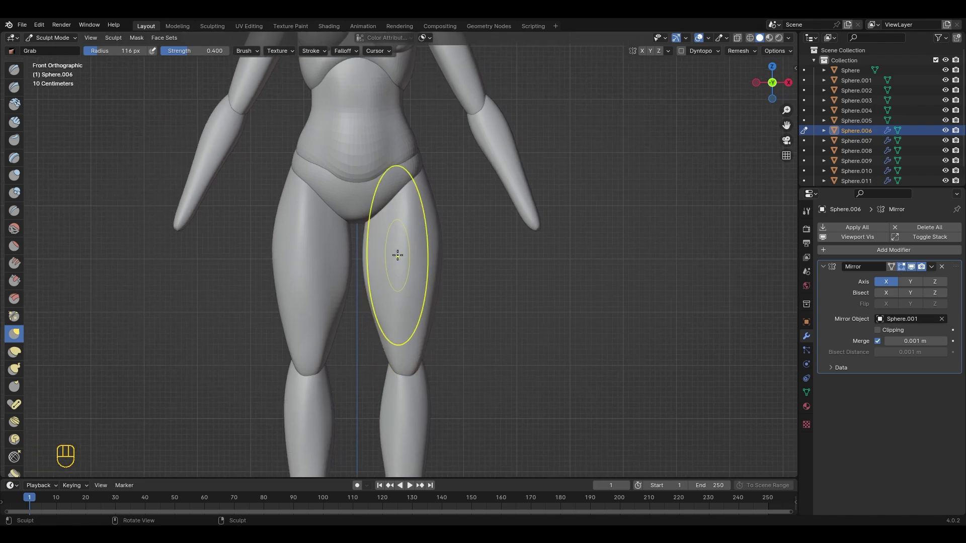
scroll(397, 255, "up", 2)
left_click_drag(382, 192, 382, 192)
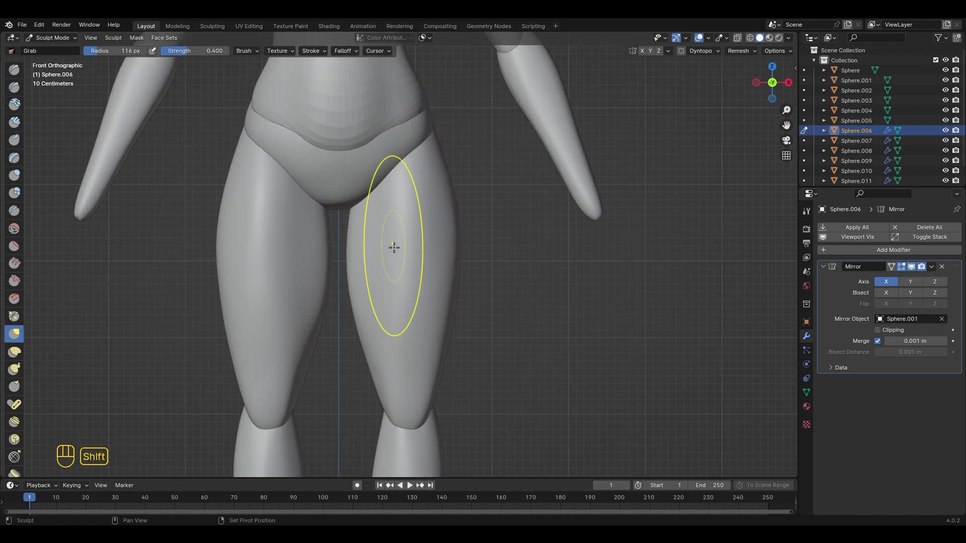
scroll(394, 247, "down", 3)
scroll(355, 258, "up", 3)
- Return to Object Mode, add a cube and place it beside the tip of the forearm
key("alt+q")
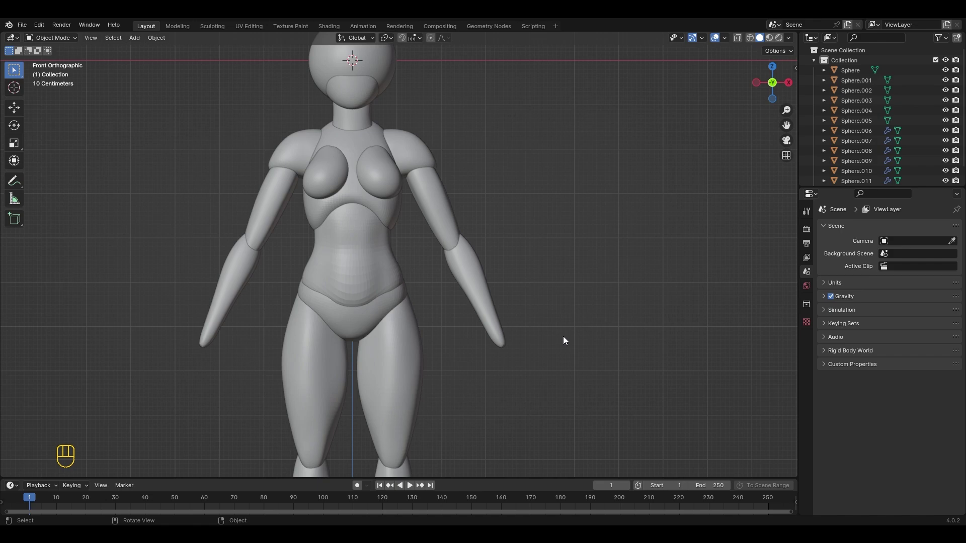
middle_click_drag(563, 336, 503, 367, "shift")
key("shift+a")
mouse_move(493, 294)
left_click(531, 79)
key("g")
left_click(592, 418)
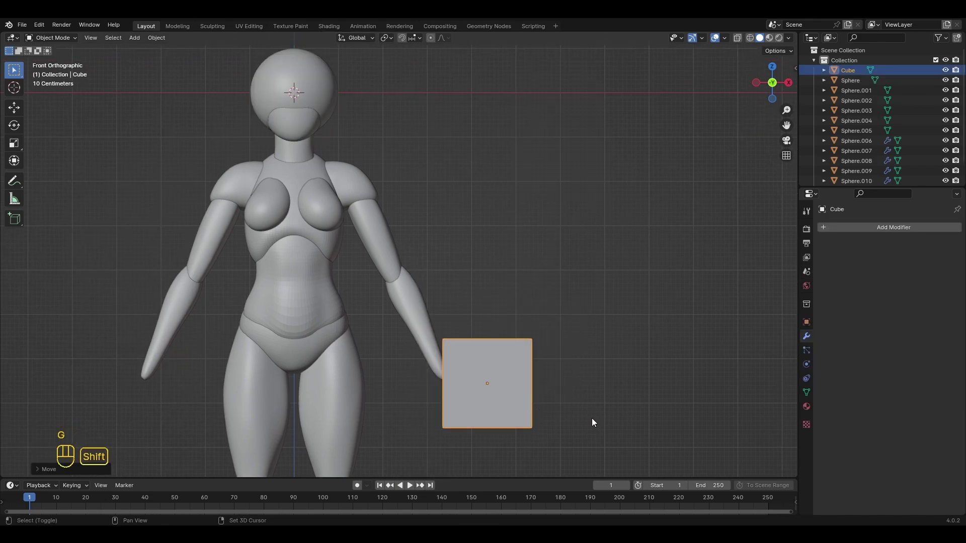
- Scale the cube narrower along X, adjust its depth along Y and shrink it overall to hand size
middle_click_drag(592, 418, 640, 291, "shift")
key("s")
key("x")
left_click(561, 275)
middle_click_drag(560, 274, 586, 343)
key("s")
key("y")
left_click(479, 341)
key("KP_1")
key("s")
left_click(564, 290)
- Move the cube onto the end of the forearm and rotate it to follow the arm's angle
key("g")
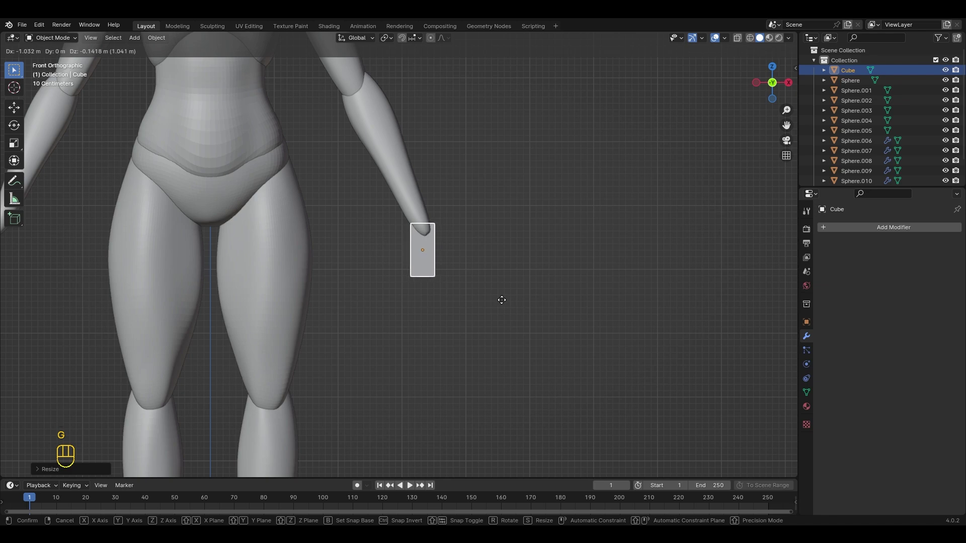
left_click(501, 300)
middle_click_drag(502, 300, 585, 340)
key("KP_1")
key("r")
left_click(545, 290)
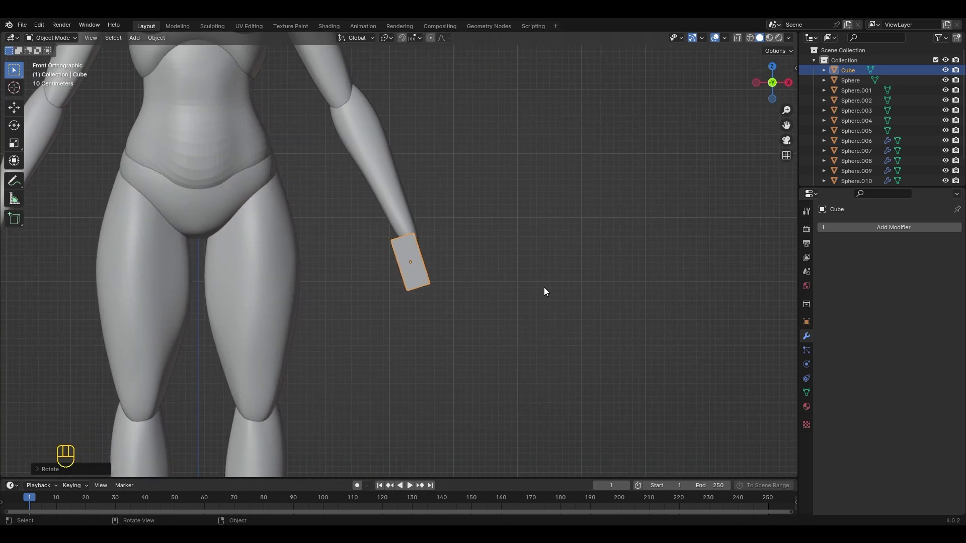
- Switch the hand cube to Sculpt Mode and remesh it
left_click(54, 37)
left_click(75, 71)
left_click(712, 51)
mouse_move(740, 51)
left_click(740, 148)
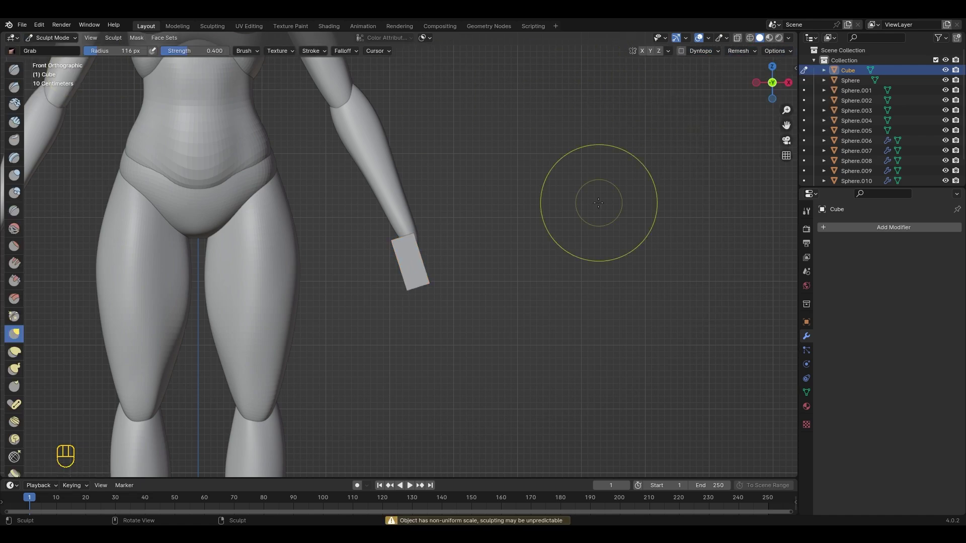
- Smooth the corners and edges of the hand block, narrowing it around the wrist
scroll(504, 222, "up", 4)
middle_click_drag(418, 222, 362, 282)
left_click_drag(402, 247, 423, 262, "shift")
middle_click_drag(424, 262, 384, 231)
middle_click_drag(427, 204, 376, 244)
left_click_drag(375, 244, 395, 254, "shift")
middle_click_drag(395, 254, 443, 248)
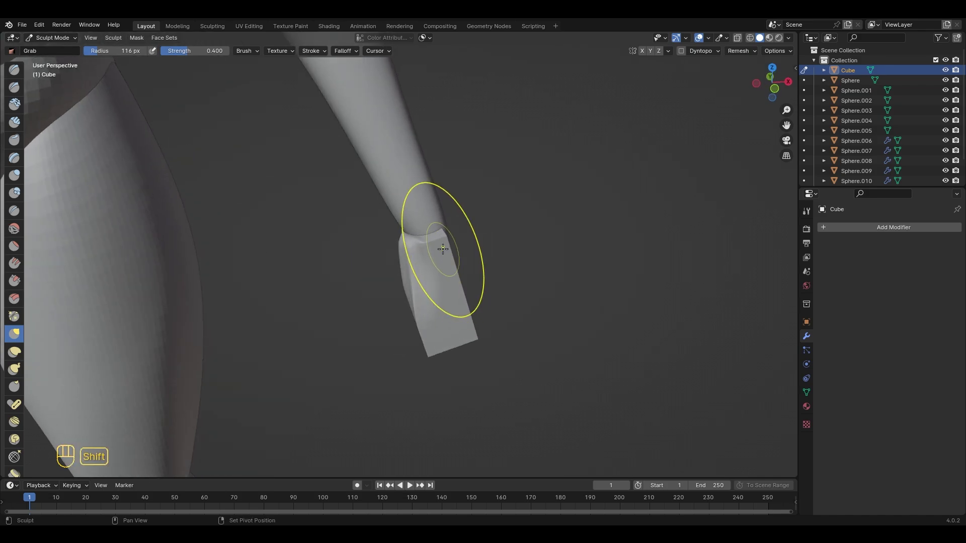
left_click_drag(443, 248, 442, 272, "shift")
- Pull the front edge of the hand block outward with the Grab brush to suggest the thumb side of the palm
mouse_move(443, 271)
middle_mouse_down()
mouse_move(418, 260)
mouse_move(439, 264)
middle_mouse_up()
middle_click_drag(492, 308, 392, 228)
middle_click_drag(378, 280, 363, 253)
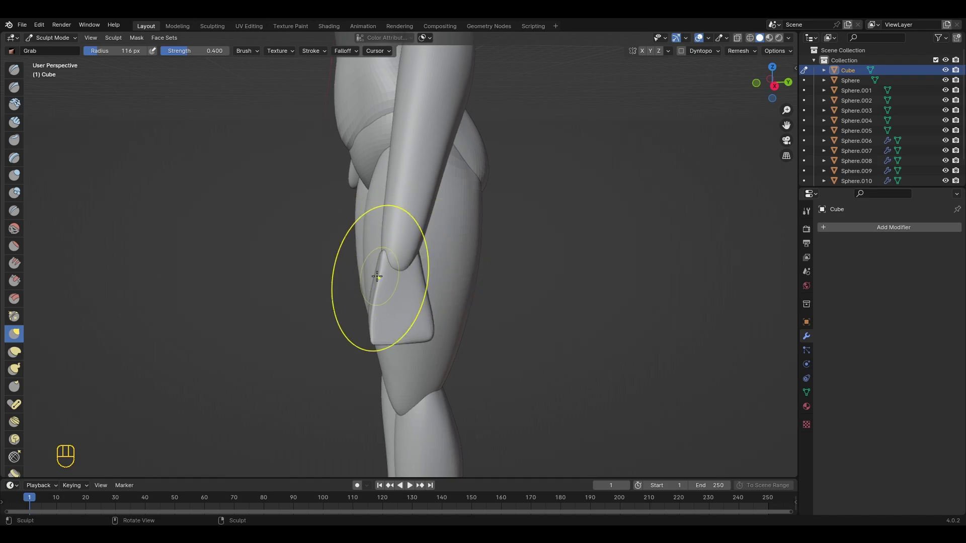
scroll(377, 276, "up", 2)
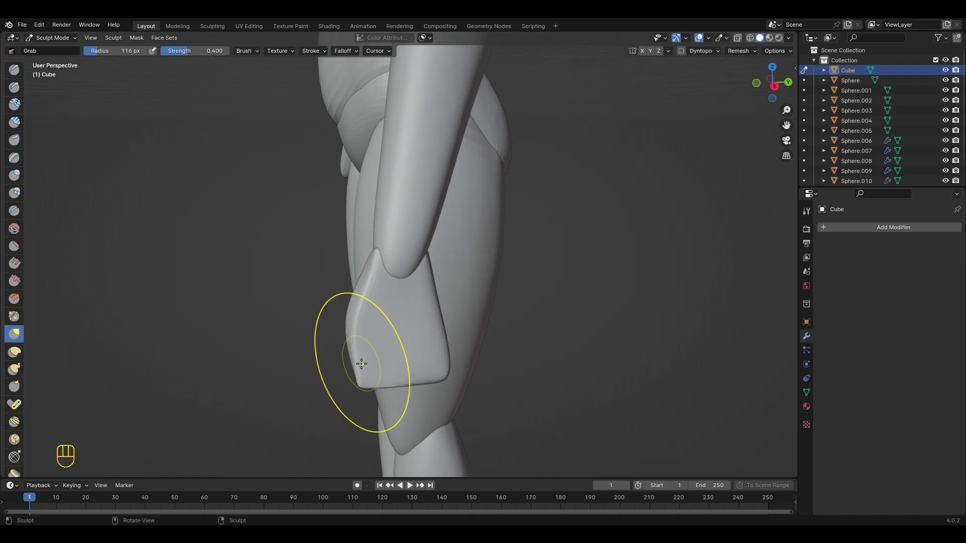
middle_click_drag(345, 385, 371, 276)
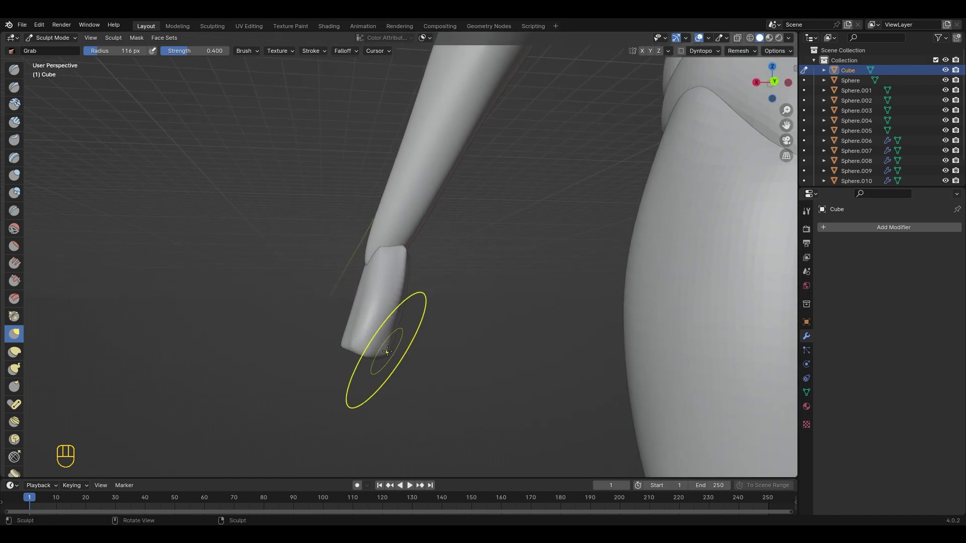
- Hollow the palm side of the hand block and shape its edges with the Grab brush
middle_click_drag(387, 351, 508, 322)
mouse_move(443, 302)
middle_mouse_down()
mouse_move(402, 282)
mouse_move(452, 291)
mouse_move(407, 322)
mouse_move(446, 271)
mouse_move(460, 302)
mouse_move(443, 345)
mouse_move(432, 290)
mouse_move(388, 289)
middle_mouse_up()
scroll(388, 289, "up", 3)
middle_click_drag(371, 403, 449, 386)
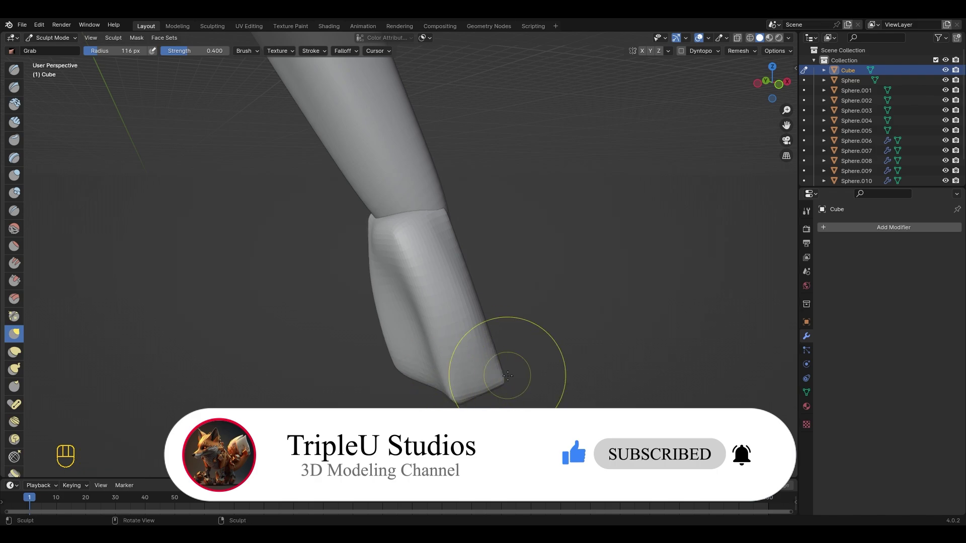
middle_click_drag(507, 375, 328, 331)
left_click_drag(351, 305, 346, 307)
mouse_move(353, 322)
middle_mouse_down()
mouse_move(457, 352)
mouse_move(386, 271)
mouse_move(445, 308)
middle_mouse_up()
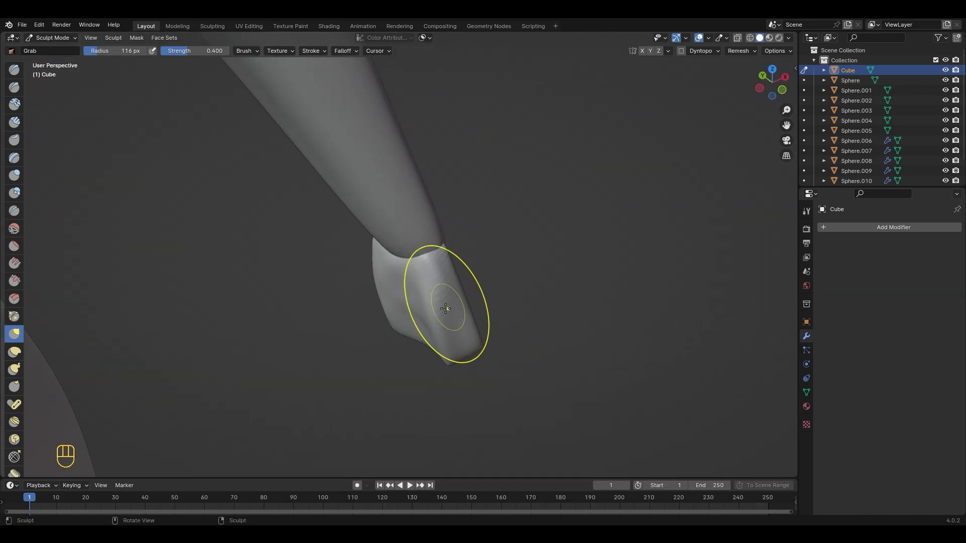
- Smooth the palm and the lower finger end of the hand block
middle_click_drag(383, 317, 493, 301)
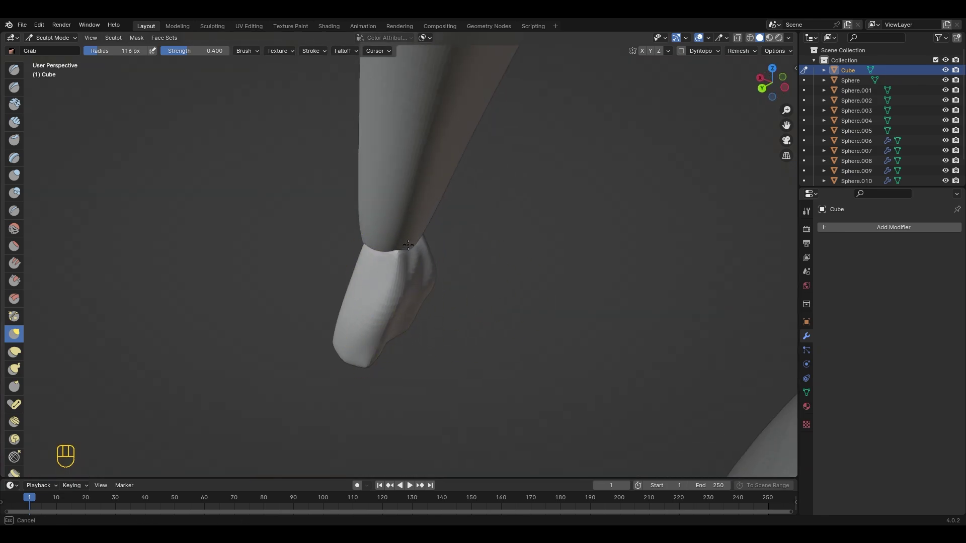
middle_click_drag(408, 245, 395, 252)
left_click_drag(399, 334, 373, 370, "shift")
middle_click_drag(418, 403, 401, 420)
left_click_drag(401, 423, 361, 418, "shift")
middle_click_drag(526, 380, 396, 392)
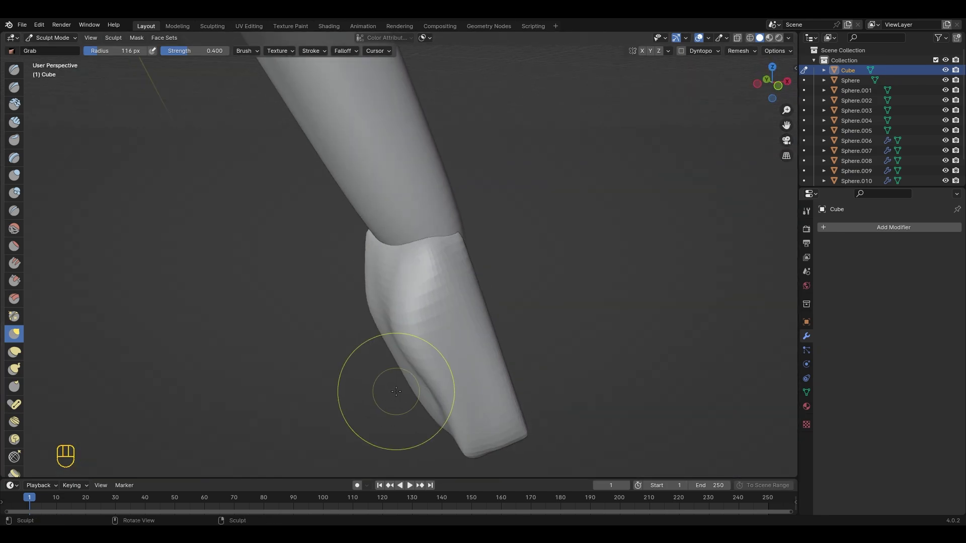
- Pull the lower corners of the hand block inward to narrow its finger end and refine the palm's contour
scroll(433, 378, "down", 4)
key("KP_1")
middle_click_drag(503, 348, 398, 366)
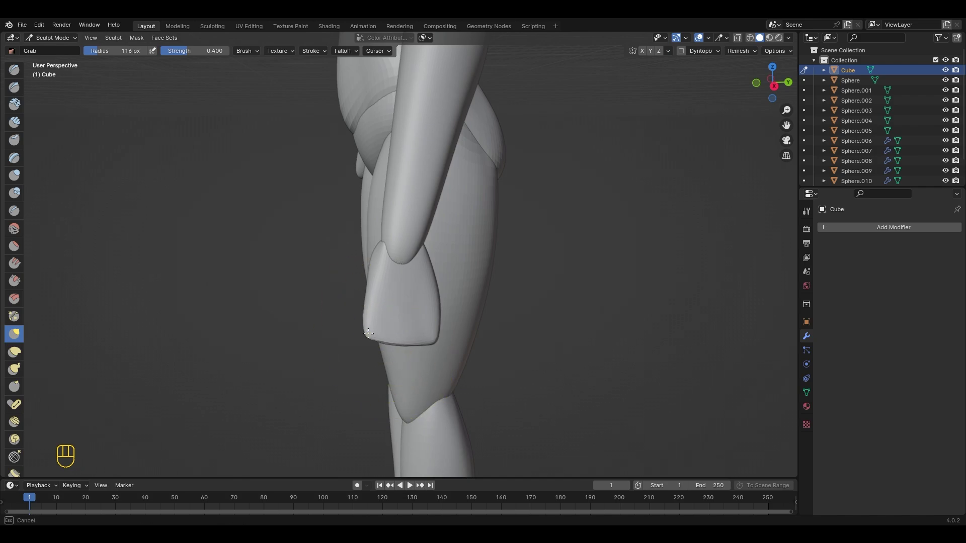
left_click_drag(439, 329, 421, 327)
middle_click_drag(422, 327, 347, 300)
left_click_drag(400, 326, 385, 313)
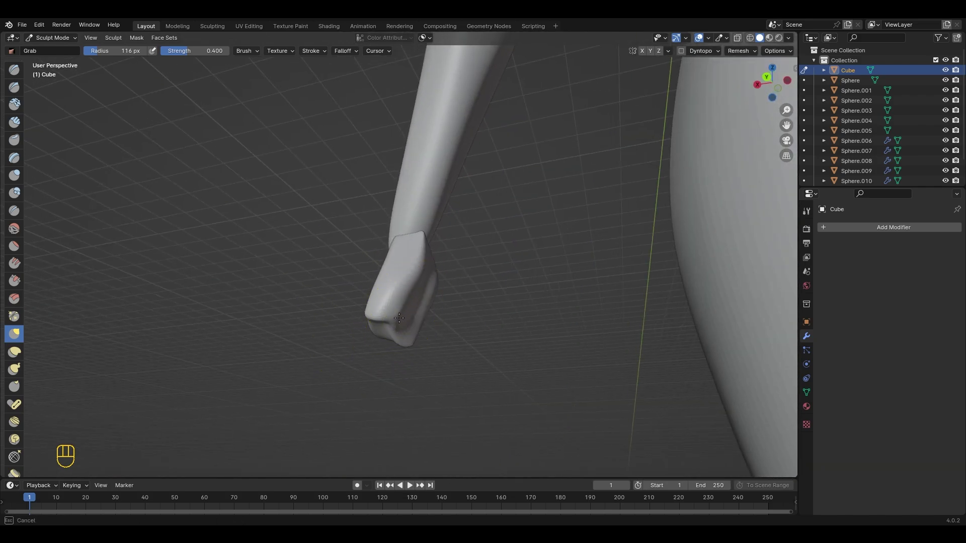
middle_click_drag(388, 322, 465, 302)
middle_click_drag(389, 303, 443, 332)
- Smooth the palm surface of the hand block and adjust its inner side below the wrist
scroll(392, 302, "up", 2)
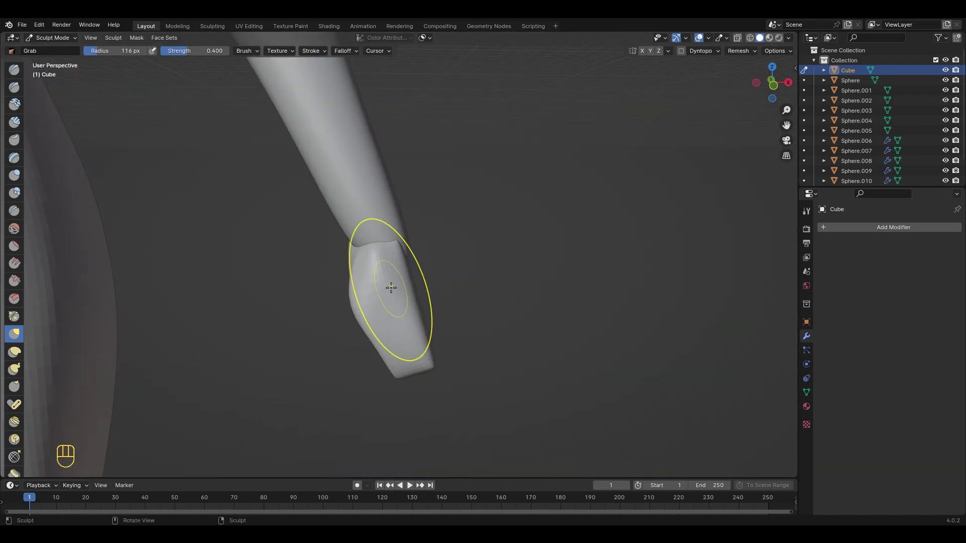
left_click_drag(392, 285, 347, 277, "shift")
middle_click_drag(347, 277, 382, 300)
left_click_drag(371, 300, 363, 305)
middle_click_drag(373, 297, 342, 271)
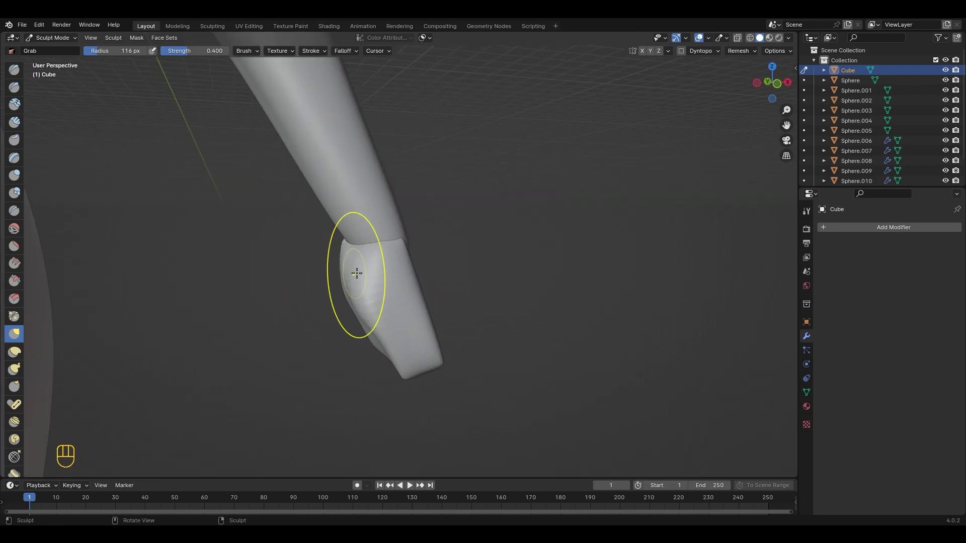
- Adjust the wrist end of the hand block to fit the forearm and return to Object Mode
mouse_move(400, 343)
middle_mouse_down()
mouse_move(378, 335)
mouse_move(382, 297)
mouse_move(422, 308)
middle_mouse_up()
left_click_drag(414, 266, 424, 265)
middle_click_drag(424, 272, 432, 282)
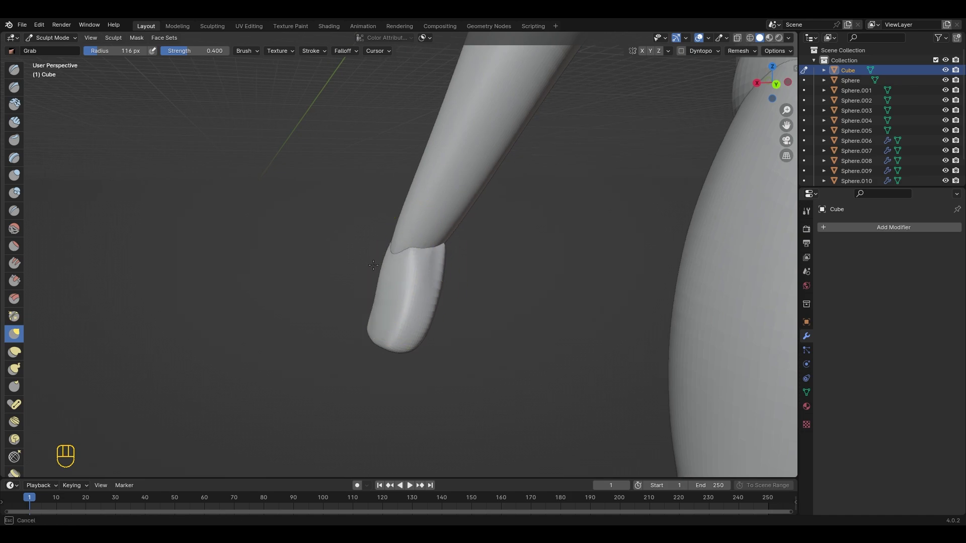
middle_click_drag(374, 265, 546, 289)
scroll(548, 294, "down", 3)
key("KP_1")
scroll(518, 322, "down", 1)
left_click(61, 38)
left_click(57, 49)
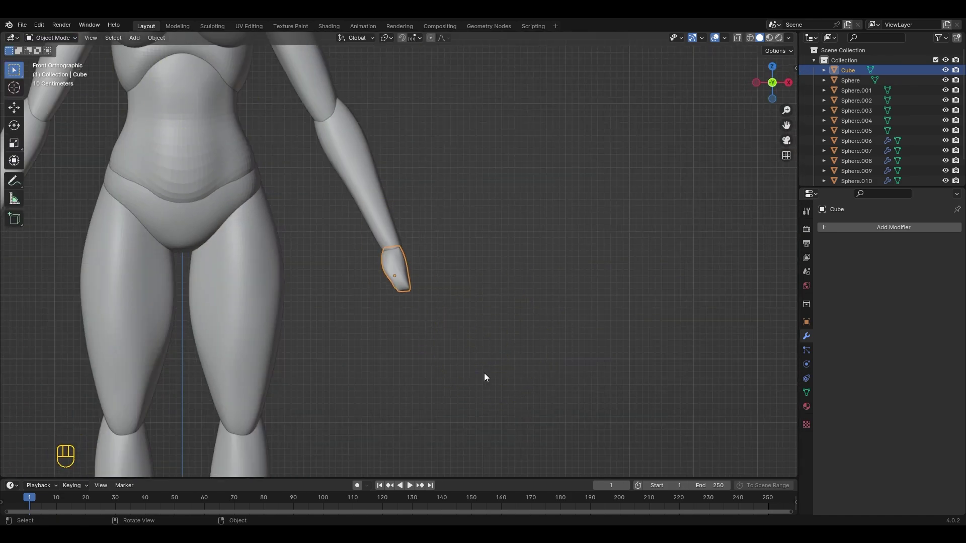
- Add a cylinder with a reduced vertex count and move it next to the hand as the base for a finger
key("shift+a")
left_click(475, 146)
left_click(35, 471)
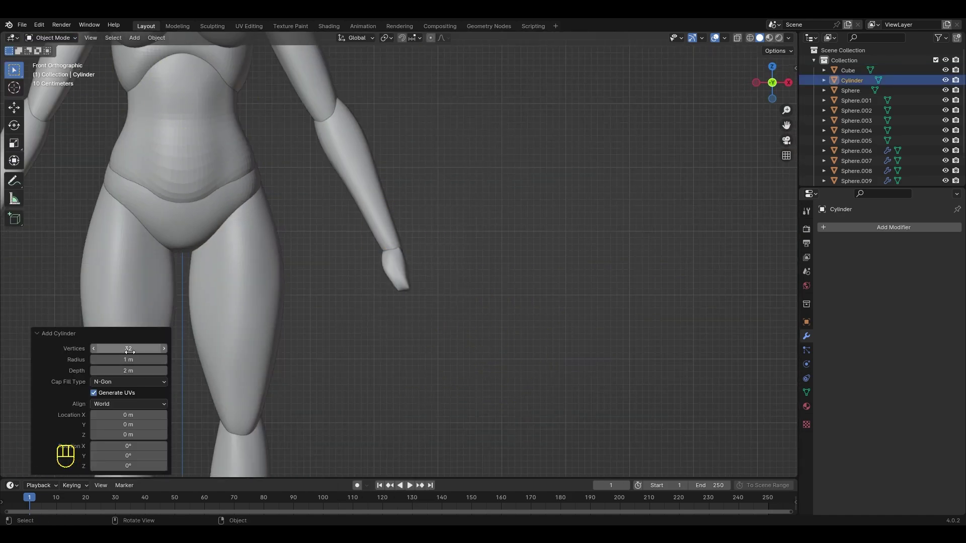
left_click(298, 147)
scroll(305, 121, "down", 5)
left_click(313, 80)
key("g")
left_click(409, 277)
scroll(443, 317, "up", 5)
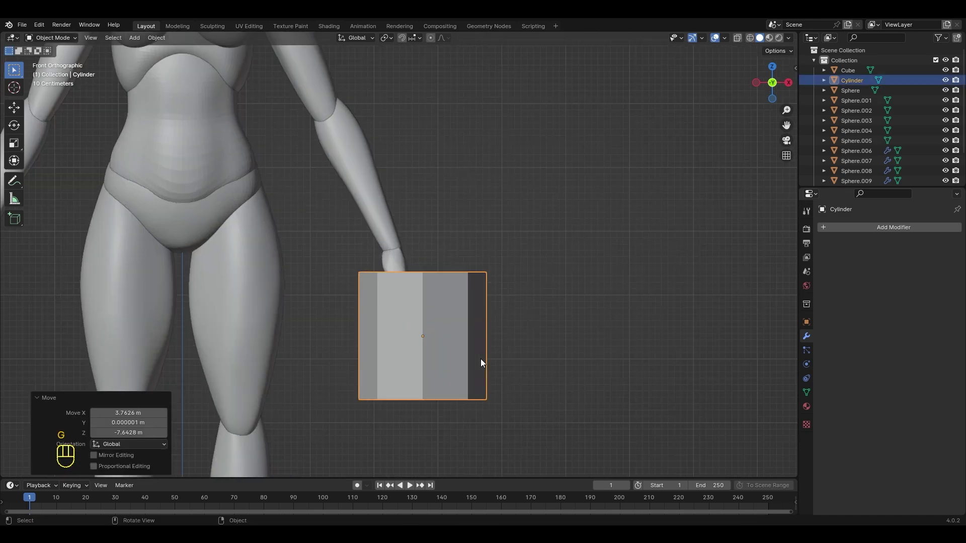
- Scale the cylinder down to finger thickness and place it at the lower end of the palm
key("s")
middle_click_drag(481, 358, 502, 400, "shift")
left_click(458, 283)
scroll(521, 317, "up", 4)
key("g")
left_click(489, 236)
scroll(508, 272, "up", 3)
key("s")
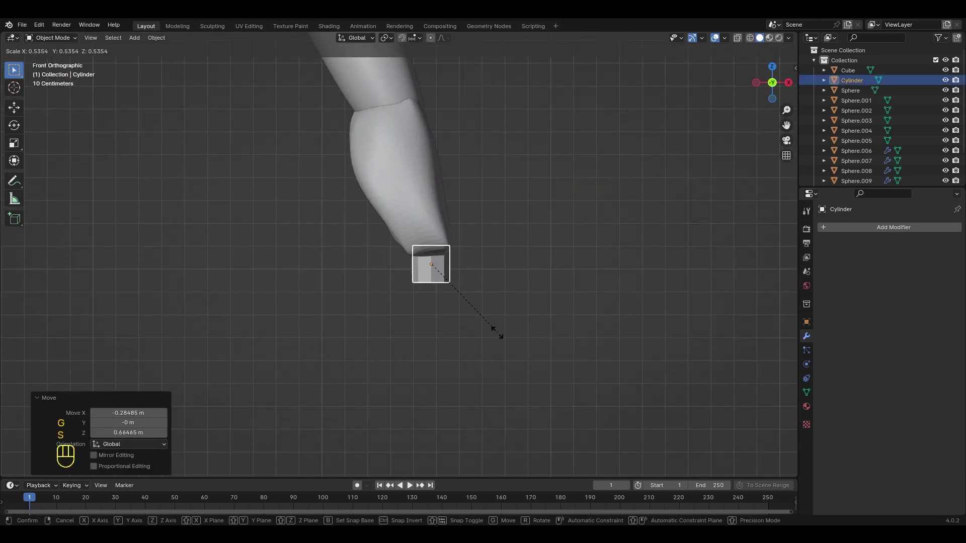
left_click(489, 325)
- Shift the small cylinder along Y to the front side of the hand and tilt it to follow the palm's direction
key("KP_3")
key("g")
key("y")
left_click(388, 306)
key("KP_1")
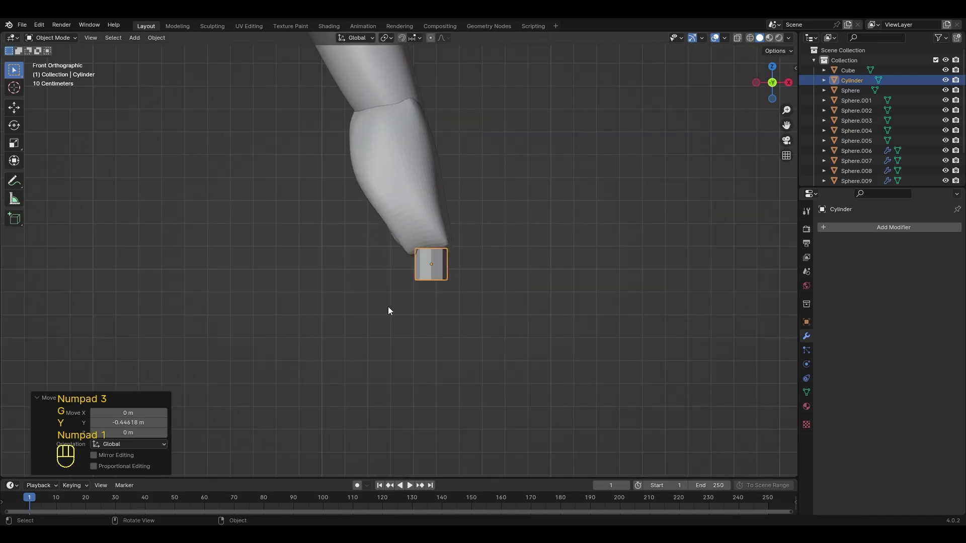
key("r")
left_click(495, 288)
key("g")
left_click(488, 279)
- Lengthen the cylinder into the first finger segment and extrude a second segment from its lower end
scroll(498, 297, "down", 4)
middle_click_drag(515, 336, 524, 318, "shift")
scroll(524, 316, "up", 5)
key("Tab")
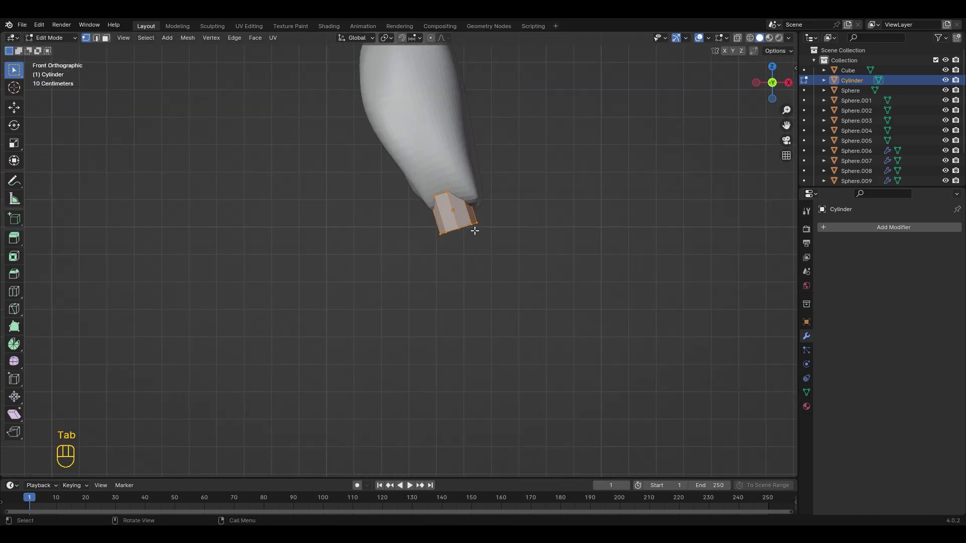
key("g")
left_click(492, 273)
key("e")
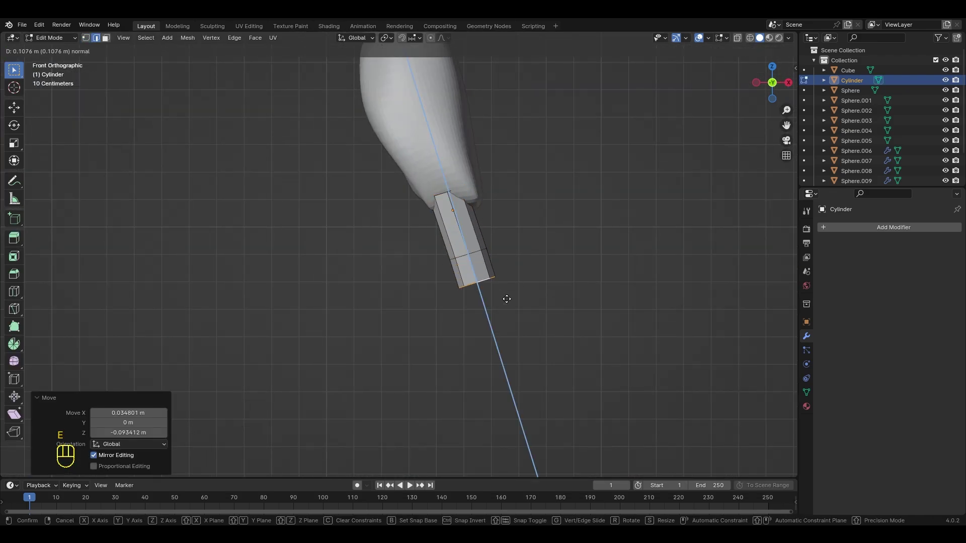
key("z")
left_click(511, 331)
- Rotate the second segment's end by 20°, narrow it along X and reposition it to bend the finger
key("r")
left_click(544, 351)
key("s")
key("x")
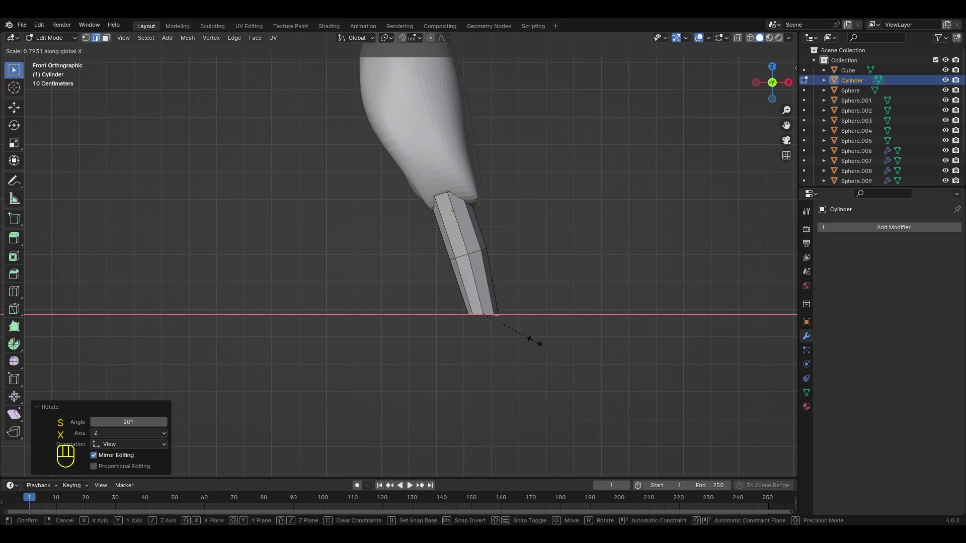
left_click(539, 343)
key("g")
left_click(530, 328)
- Extrude the fingertip segment downward and inward and tilt its end
middle_click_drag(539, 324, 560, 258, "shift")
key("e")
key("z")
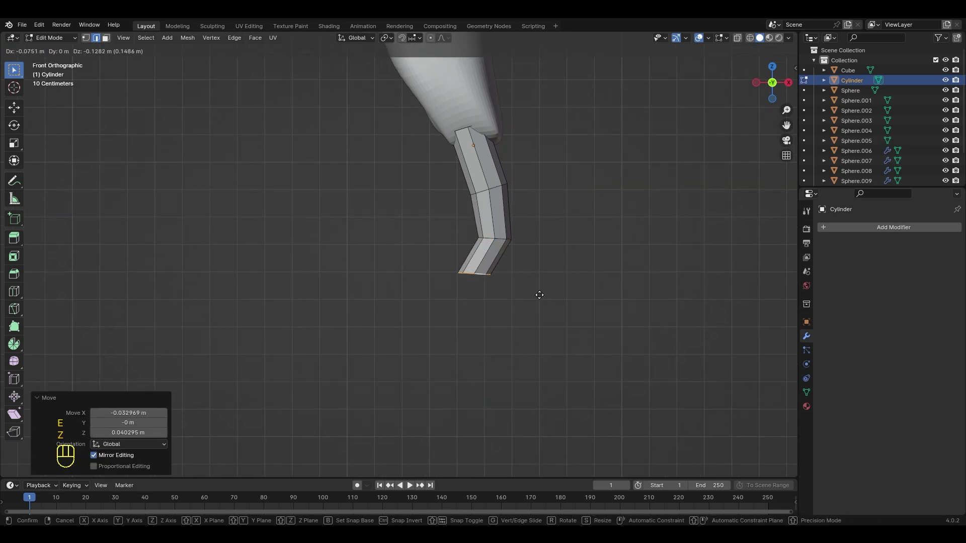
left_click(540, 295)
key("r")
left_click(534, 328)
middle_click_drag(533, 324, 527, 354, "shift")
- Reposition the edge loop at the fingertip to refine the finger's curve
left_click(491, 216, "alt")
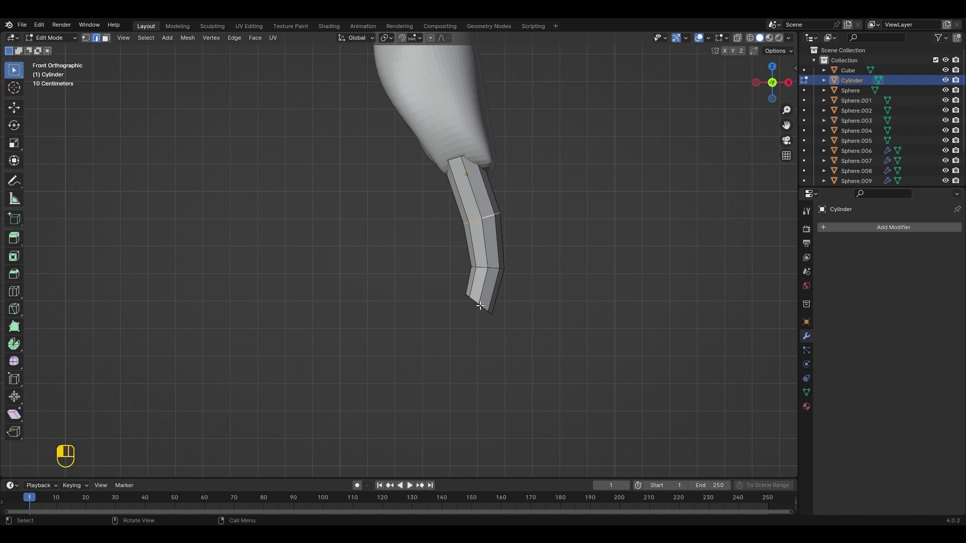
left_click(480, 306, "alt")
key("g")
left_click(497, 326)
- Scale the whole finger mesh along Y to about 0.77 to make it slimmer
middle_click_drag(516, 321, 551, 327)
scroll(448, 336, "down", 2)
key("a")
key("s")
key("y")
left_click(464, 325)
key("KP_1")
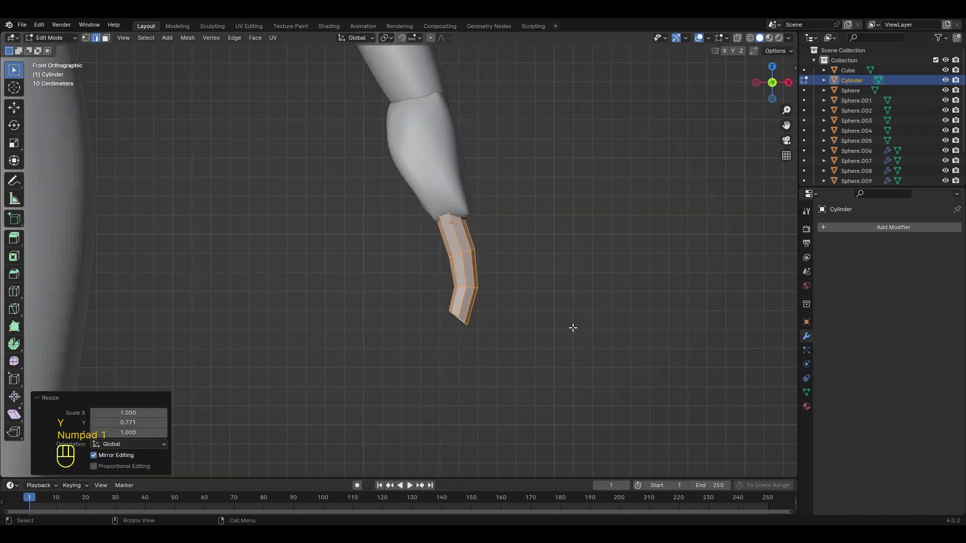
- Duplicate the finger's upper two segments, separate the copy into its own object and return to Object Mode
scroll(573, 333, "up", 1)
key("3")
double_click(466, 230)
double_click(475, 276, "shift")
key("shift+d")
right_click(684, 367)
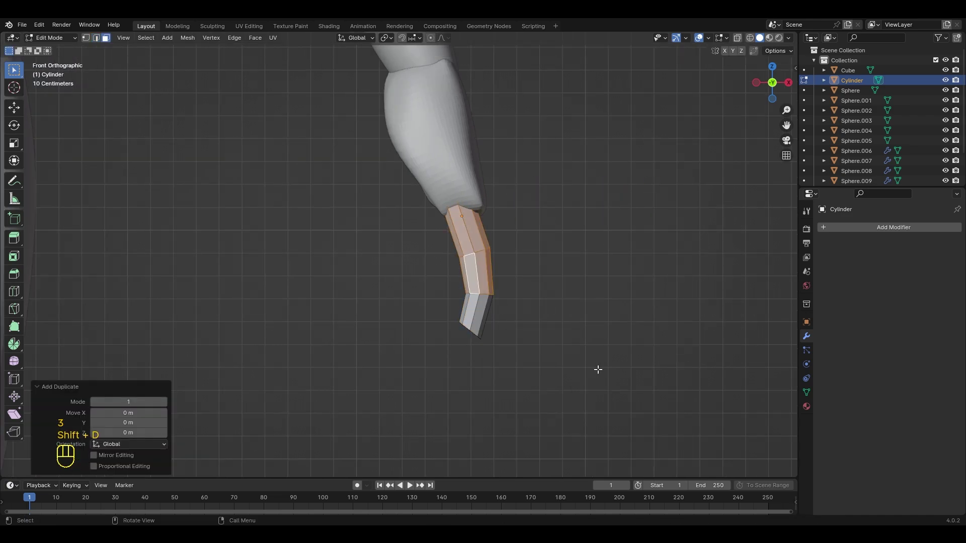
key("p")
left_click(596, 367)
key("Tab")
- Move the separated two-segment copy to the inner side of the hand to serve as the thumb
left_click(484, 267)
scroll(478, 277, "down", 2)
key("g")
left_click(384, 317)
scroll(428, 332, "up", 3)
middle_click_drag(450, 342, 545, 296, "shift")
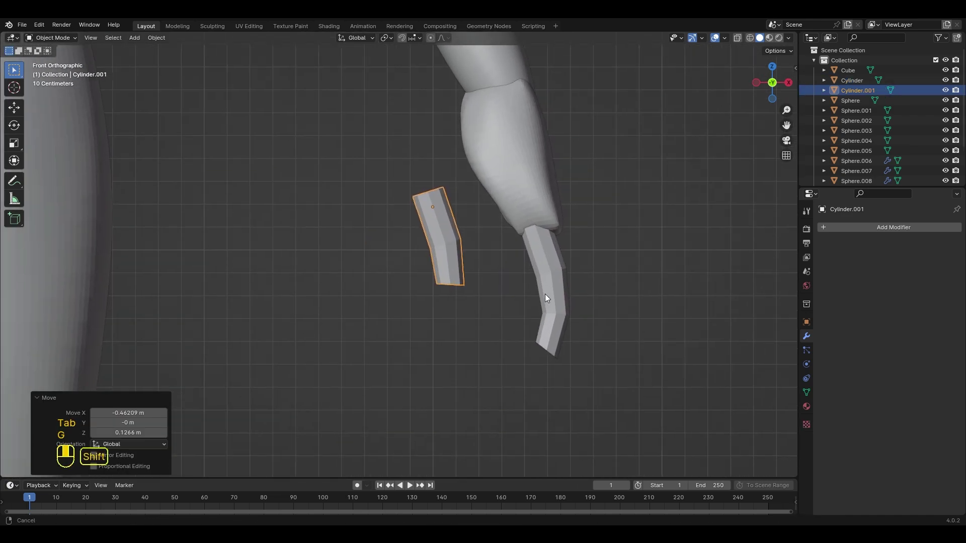
- Move and tilt the thumb's lower end, enlarge it by about 1.18 and bend it slightly inward
key("Tab")
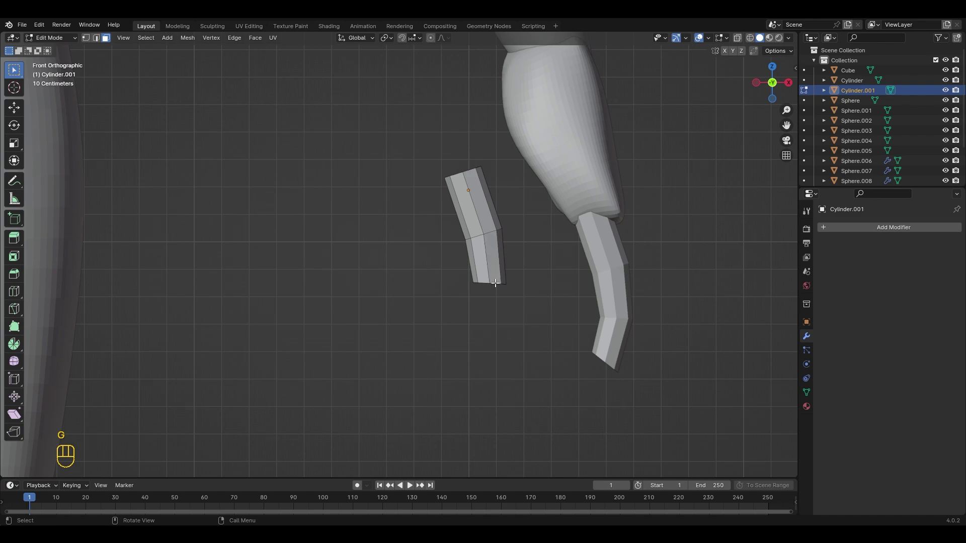
key("g")
left_click(520, 324)
key("r")
left_click(522, 349)
key("s")
left_click(531, 361)
key("g")
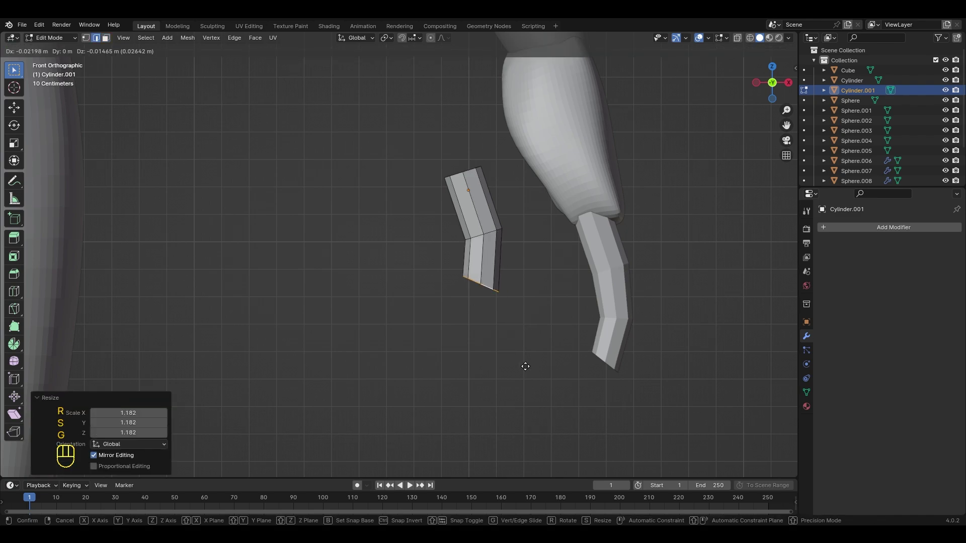
left_click(528, 365)
scroll(531, 363, "down", 1)
key("Tab")
- Scale the thumb mesh along Y in the side view and return to Object Mode
scroll(527, 359, "down", 2)
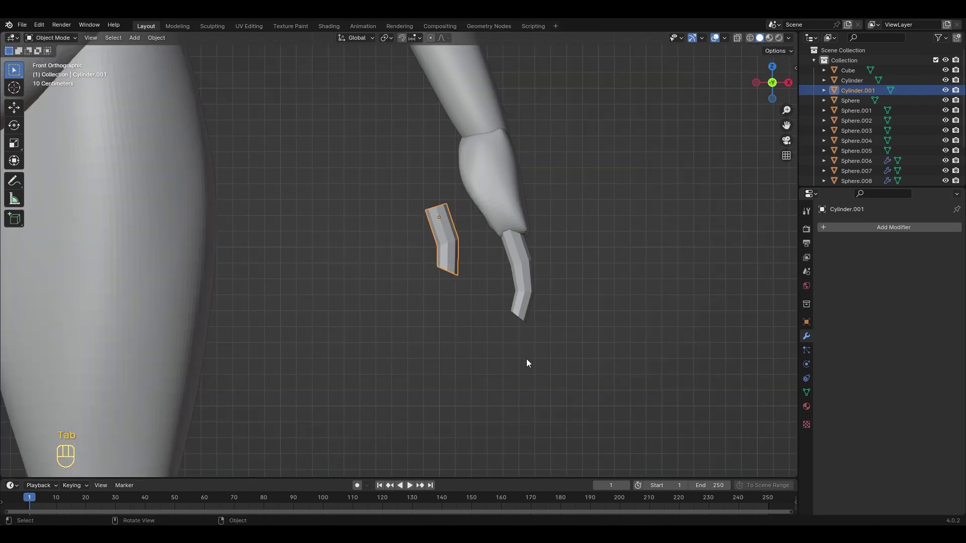
key("KP_3")
middle_click_drag(527, 362, 619, 392, "shift")
key("Tab")
key("s")
key("y")
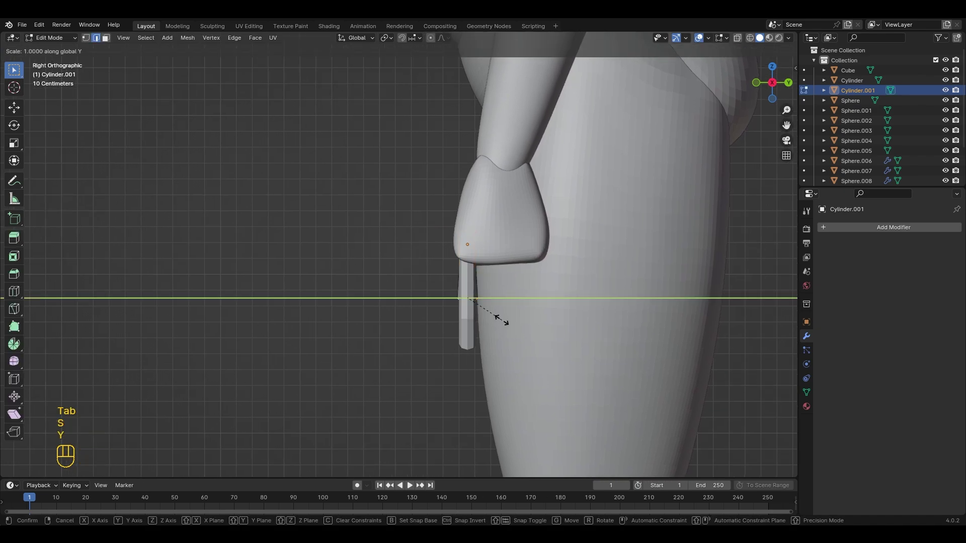
left_click(497, 319)
key("Tab")
- Move the thumb in front of the hand in the side view and rotate it around Z so its bend faces forward
key("g")
left_click(462, 294)
middle_click_drag(510, 326, 518, 354, "shift")
key("r")
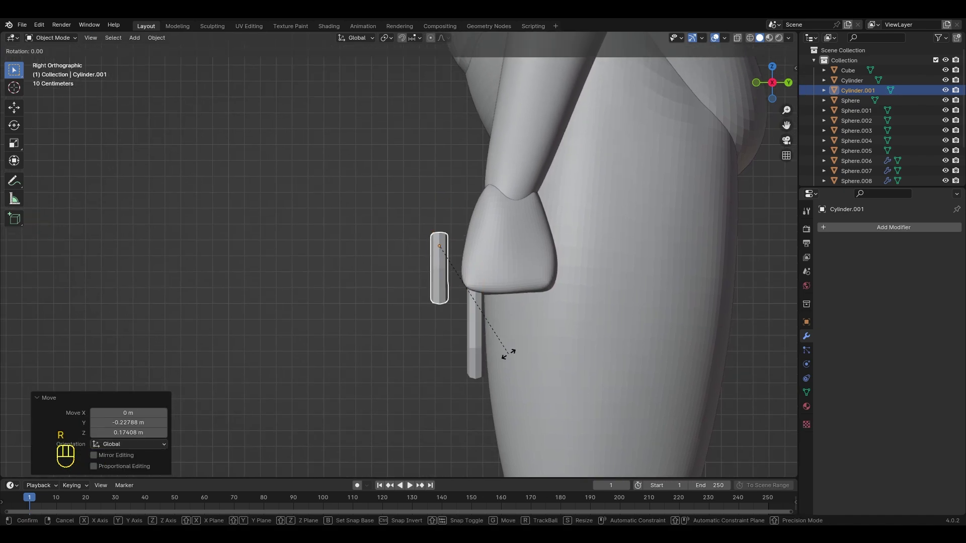
key("z")
left_click(500, 299)
- Place the thumb against the front edge of the palm and tilt it about 8° outward
key("g")
left_click(522, 285)
key("r")
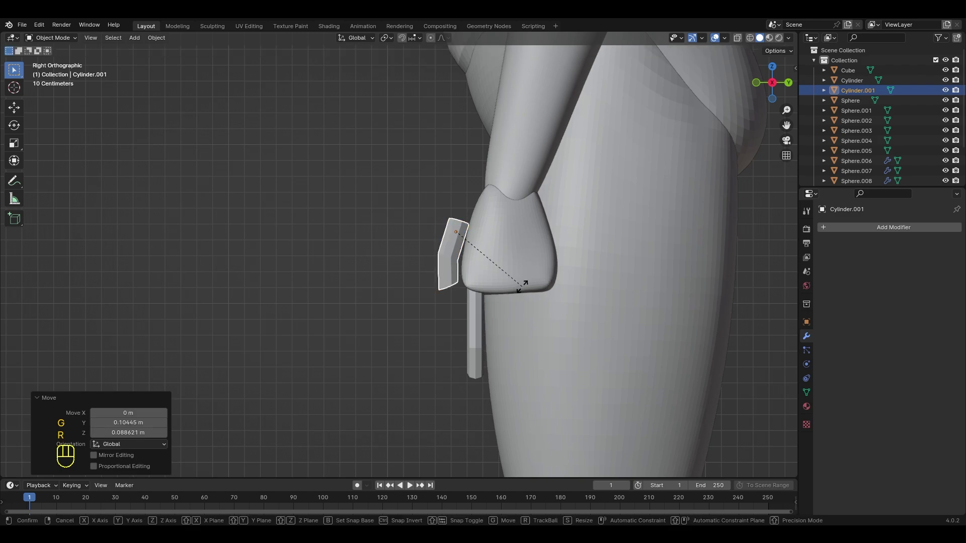
left_click(526, 299)
key("g")
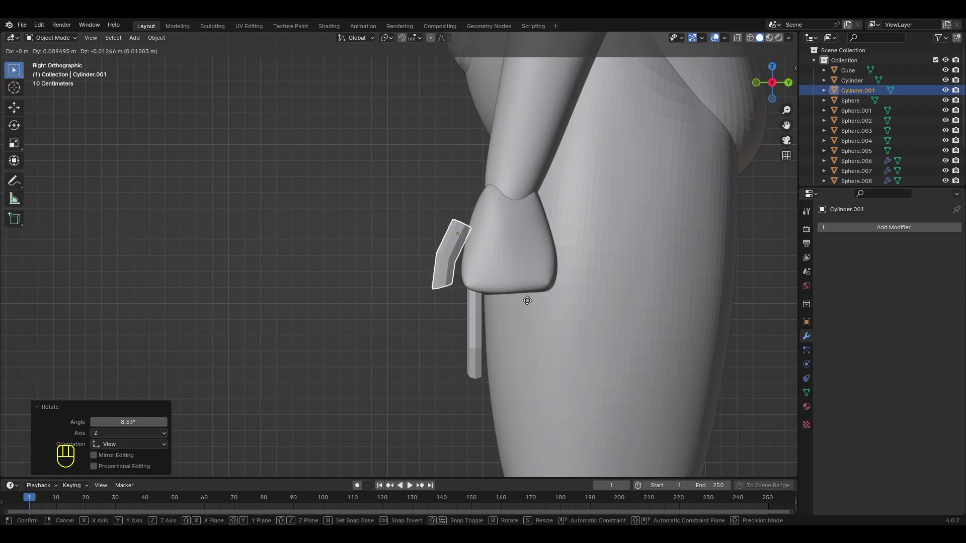
left_click(526, 300)
- Move the thumb onto the inner edge of the palm in the front view and rotate it about -18° around Z
key("KP_1")
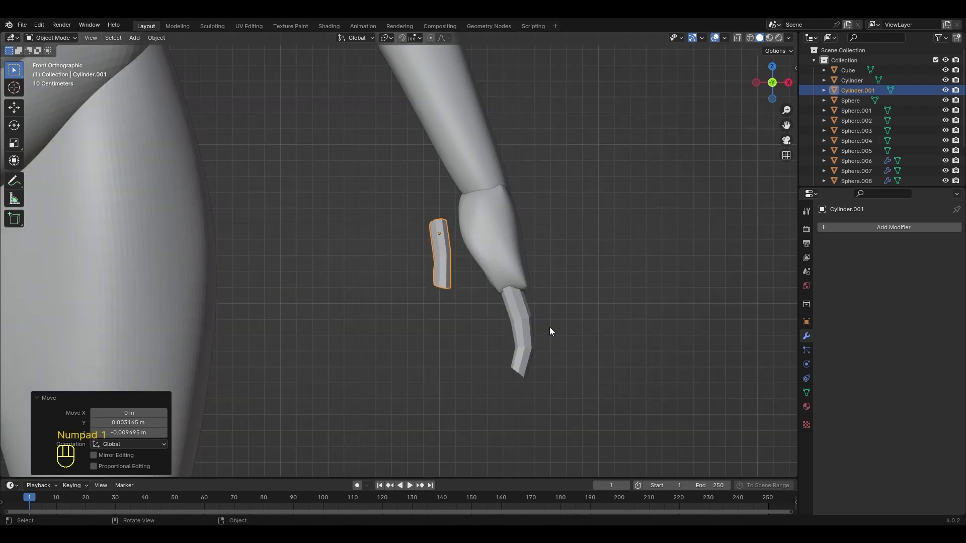
key("g")
left_click(571, 346)
scroll(578, 346, "up", 2)
middle_click_drag(577, 346, 519, 333, "shift")
key("r")
key("z")
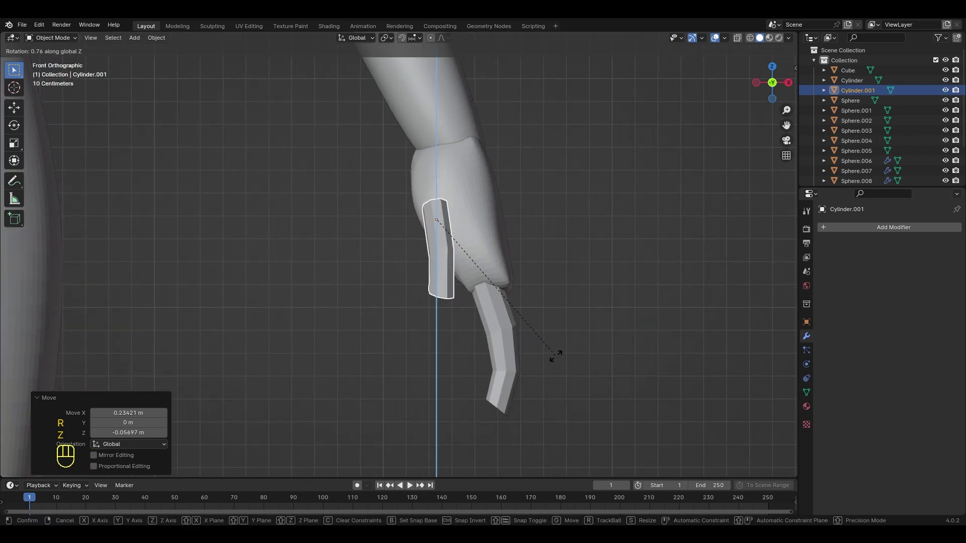
left_click(572, 298)
- Tilt the thumb in the front view and shift it slightly down along the palm's inner edge
key("r")
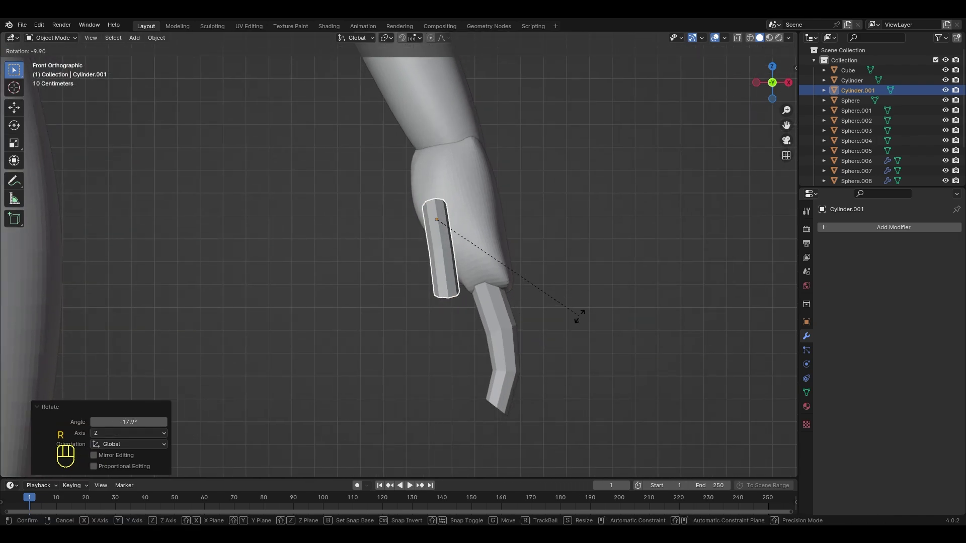
left_click(579, 319)
key("g")
left_click(572, 351)
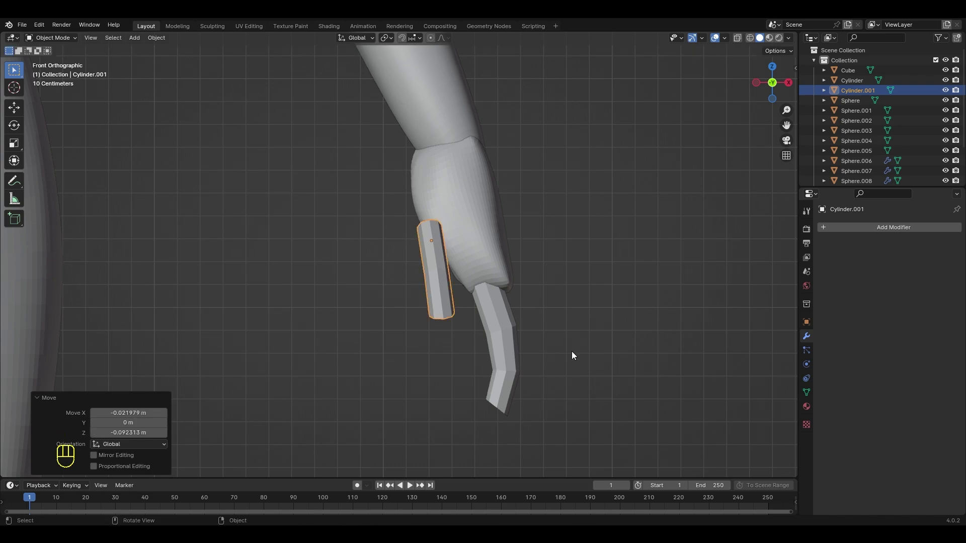
key("r")
left_click(557, 364)
- Switch the hand to Sculpt Mode and pull the palm toward the thumb with the Grab brush to form the thumb's base
middle_click_drag(557, 359, 481, 366)
left_click(505, 256)
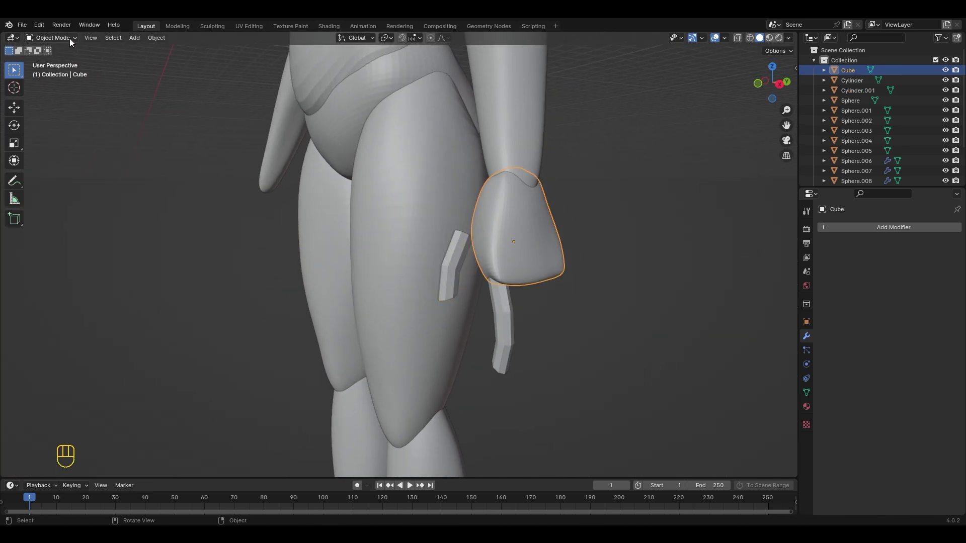
left_click(69, 40)
left_click(62, 70)
mouse_move(415, 220)
middle_mouse_down("shift")
mouse_move(349, 237)
mouse_move(408, 240)
mouse_move(425, 265)
mouse_move(486, 241)
middle_mouse_up("shift")
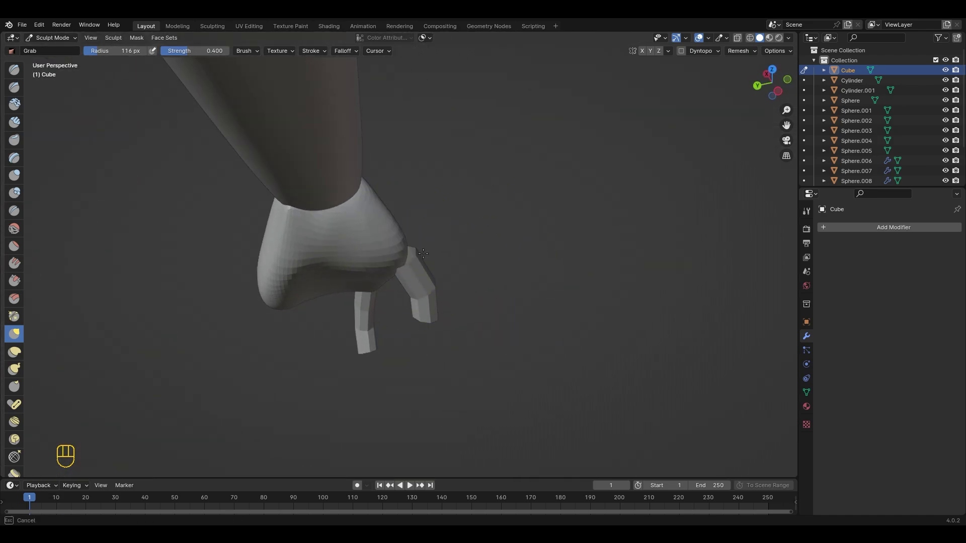
mouse_move(423, 254)
middle_mouse_down()
mouse_move(317, 239)
mouse_move(433, 225)
mouse_move(353, 186)
middle_mouse_up()
scroll(442, 271, "down", 2)
scroll(443, 271, "up", 4)
mouse_move(436, 274)
middle_mouse_down()
mouse_move(420, 281)
mouse_move(468, 267)
middle_mouse_up()
left_click_drag(430, 281, 425, 273)
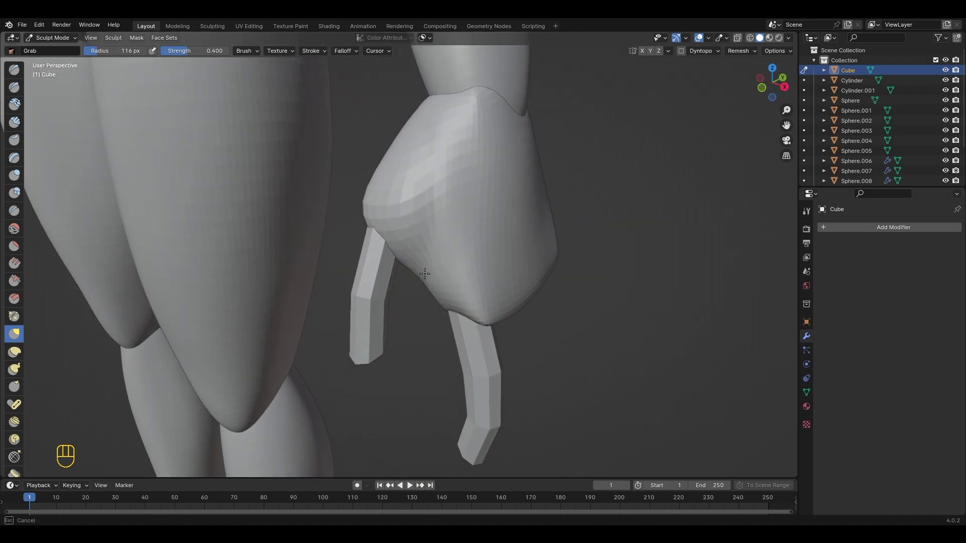
- Shape the thumb mound and the hollow between thumb and palm with the Grab brush
middle_click_drag(433, 234, 477, 196)
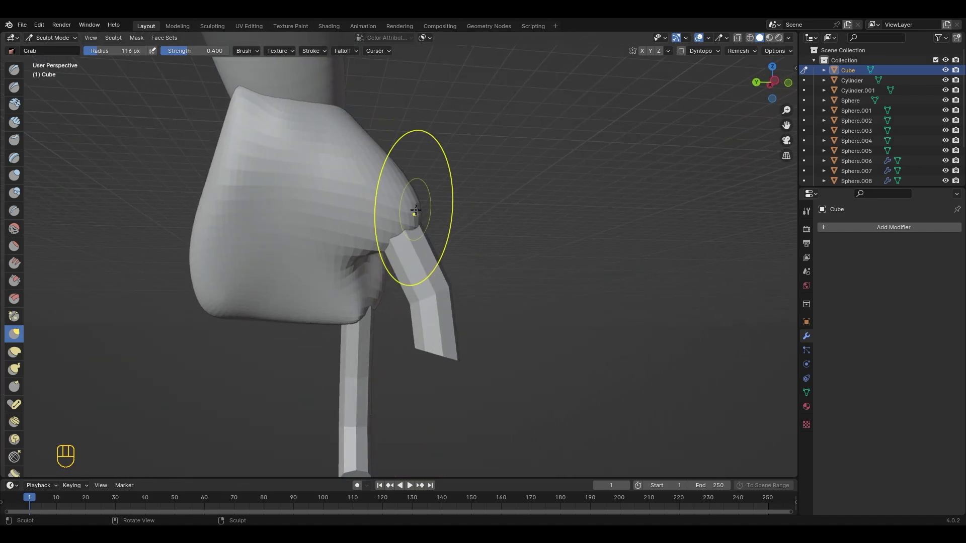
scroll(395, 202, "down", 2)
mouse_move(411, 176)
middle_mouse_down()
mouse_move(394, 203)
mouse_move(449, 198)
mouse_move(390, 226)
mouse_move(504, 226)
mouse_move(399, 229)
middle_mouse_up()
scroll(394, 203, "up", 2)
mouse_move(448, 274)
middle_mouse_down()
mouse_move(410, 260)
mouse_move(395, 223)
mouse_move(508, 229)
middle_mouse_up()
scroll(387, 193, "down", 2)
scroll(508, 229, "down", 2)
middle_click_drag(477, 284, 313, 181)
middle_click_drag(302, 139, 381, 235)
left_click_drag(382, 237, 367, 247)
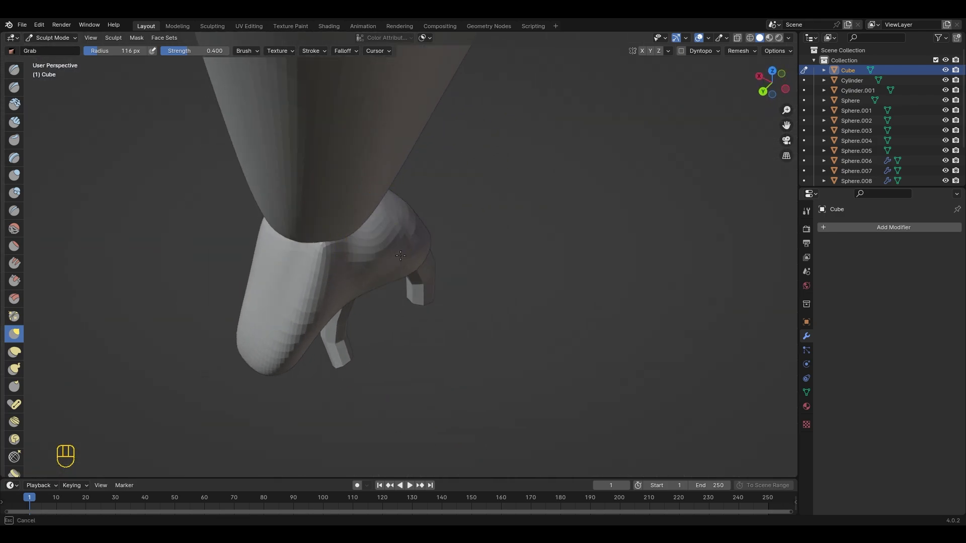
- Refine the palm's contour around the thumb base and return to Object Mode
middle_click_drag(364, 247, 308, 205)
left_click_drag(306, 207, 295, 214)
middle_click_drag(295, 213, 330, 215)
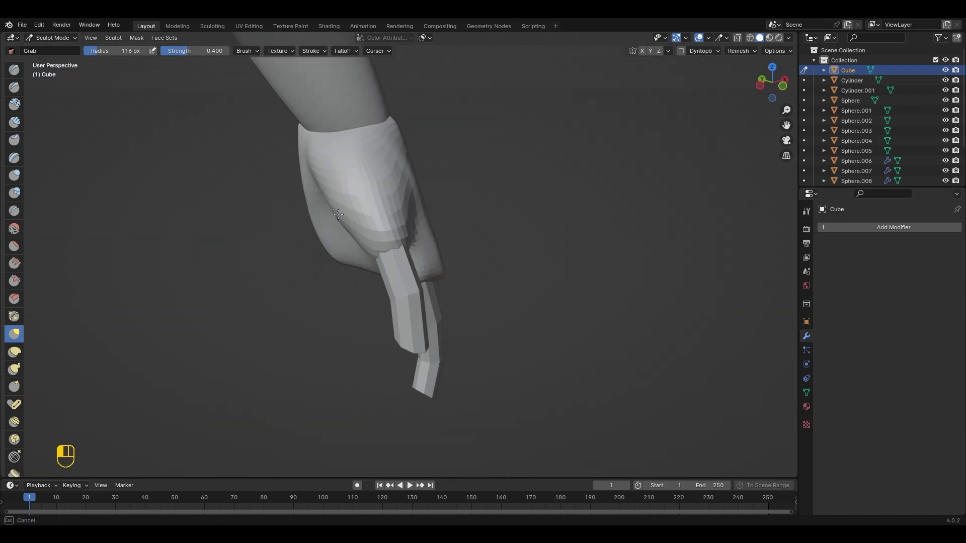
left_click_drag(338, 215, 347, 216)
scroll(438, 243, "down", 3)
key("KP_1")
left_click(53, 38)
left_click(66, 50)
- Rotate the thumb in the front view so it slants toward the finger
left_click(397, 287)
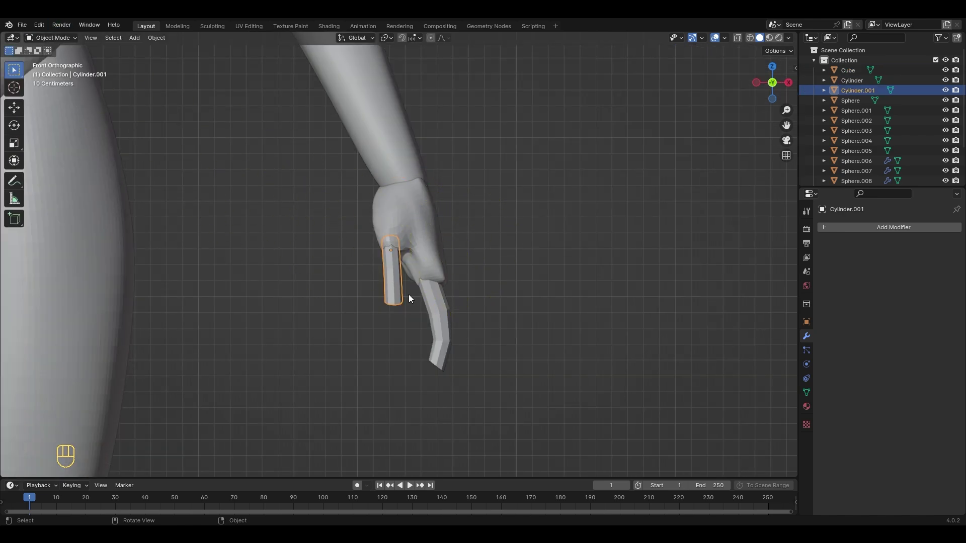
key("r")
left_click(490, 325)
left_click(503, 295)
- Return the hand to Sculpt Mode and adjust the finger end of the palm with the Grab brush
left_click(421, 242)
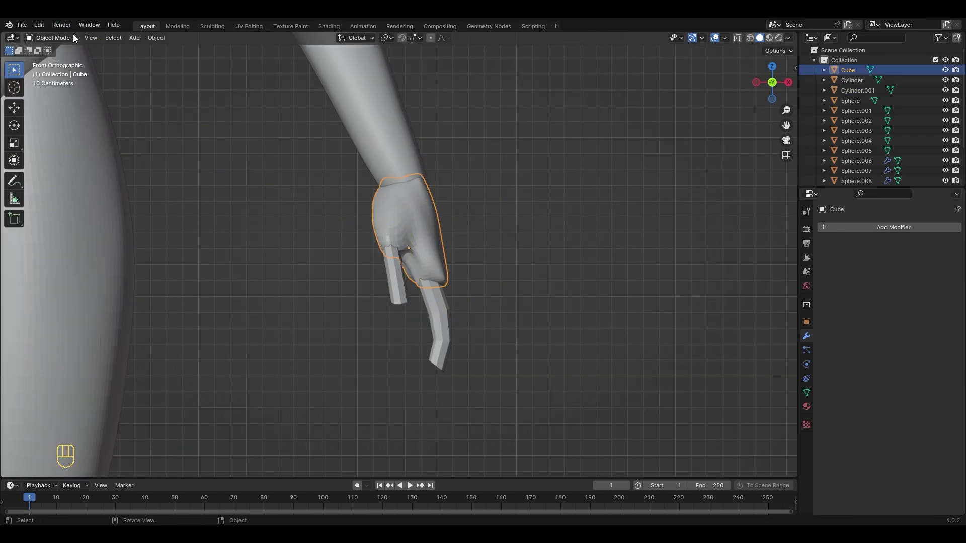
left_click(54, 71)
scroll(442, 299, "up", 4)
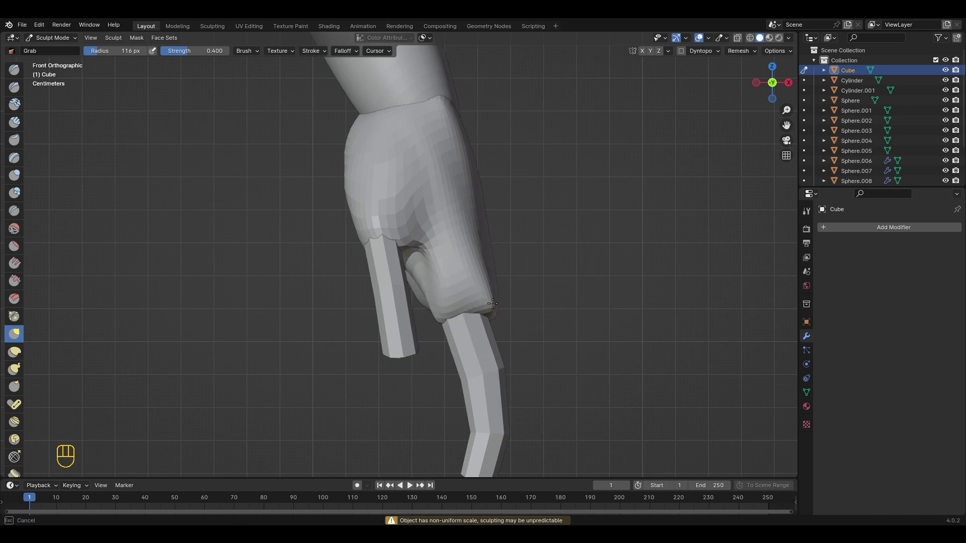
mouse_move(421, 270)
middle_mouse_down()
mouse_move(352, 319)
mouse_move(388, 277)
middle_mouse_up()
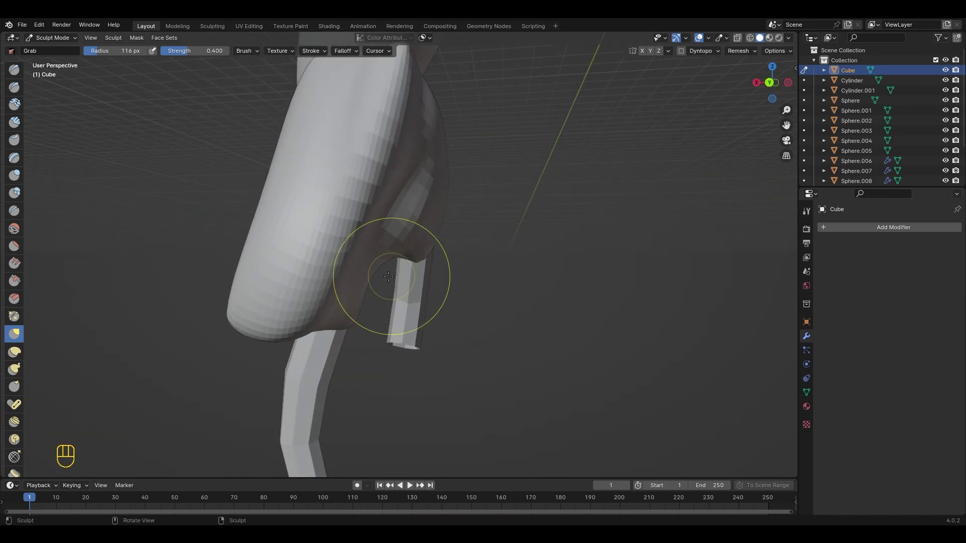
middle_click_drag(360, 245, 423, 267)
scroll(476, 287, "down", 3)
key("KP_1")
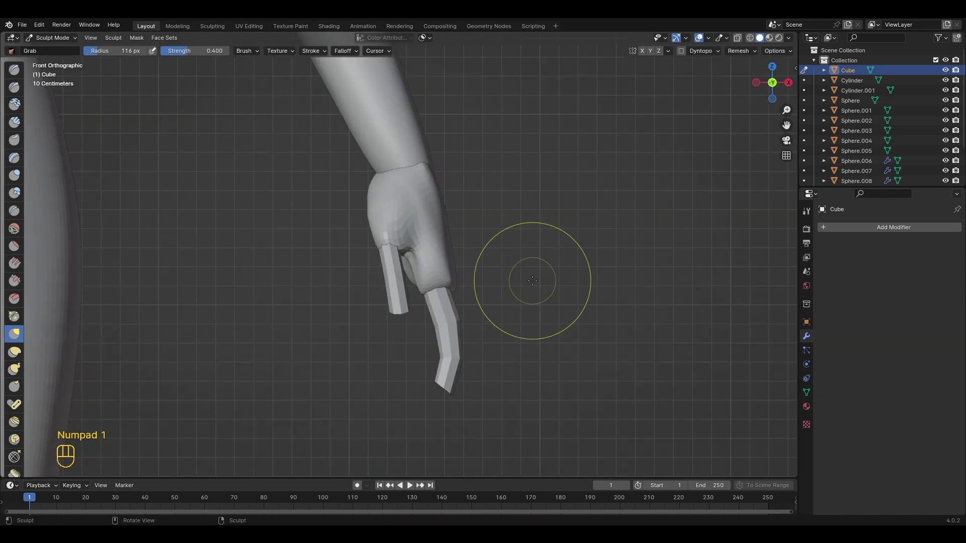
- Push in the palm's outer edge near the finger base with the Grab brush
scroll(532, 280, "down", 1)
middle_click_drag(533, 282, 502, 267, "shift")
middle_click_drag(451, 248, 474, 266, "shift")
scroll(462, 248, "up", 4)
mouse_move(474, 267)
left_mouse_down()
mouse_move(464, 285)
mouse_move(448, 277)
left_mouse_up()
middle_click_drag(449, 272, 429, 216)
scroll(429, 216, "down", 2)
scroll(403, 273, "down", 2)
- Adjust the finger end of the palm around the index finger's base with the Grab brush
key("KP_3")
middle_click_drag(427, 298, 468, 290)
scroll(432, 258, "up", 1)
left_click_drag(431, 257, 434, 268)
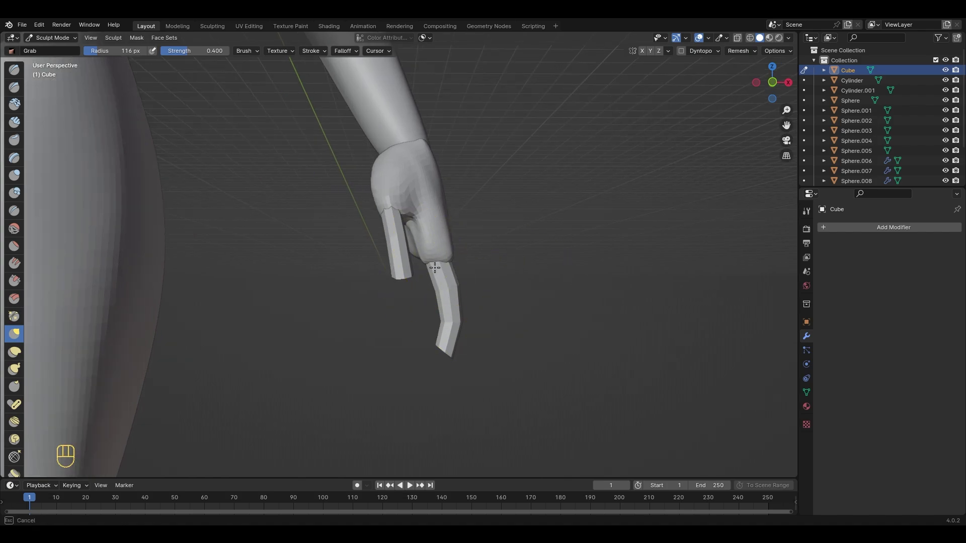
mouse_move(472, 273)
middle_mouse_down()
mouse_move(384, 224)
mouse_move(474, 268)
middle_mouse_up()
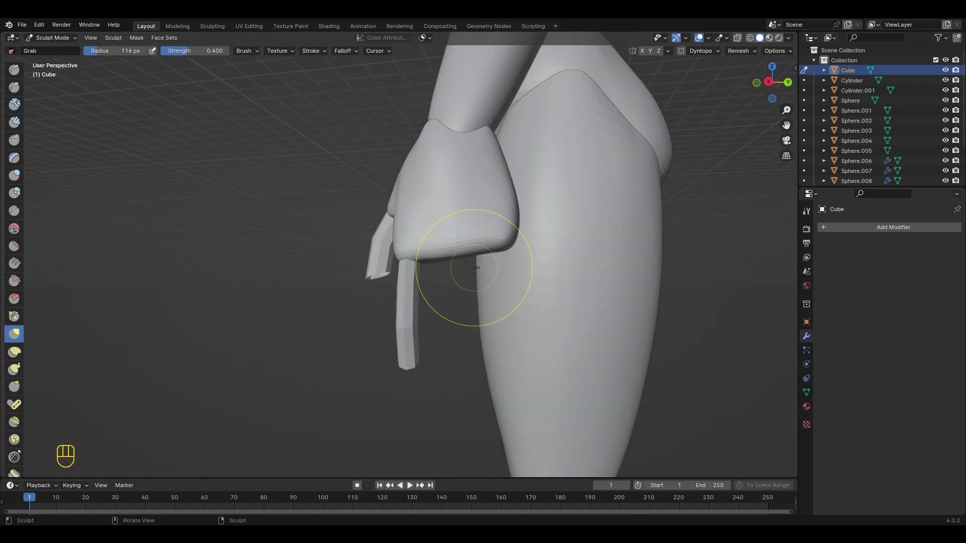
scroll(473, 262, "down", 4)
- Return to Object Mode and duplicate the index finger twice in the right view, spacing the copies along the palm's lower edge
key("KP_3")
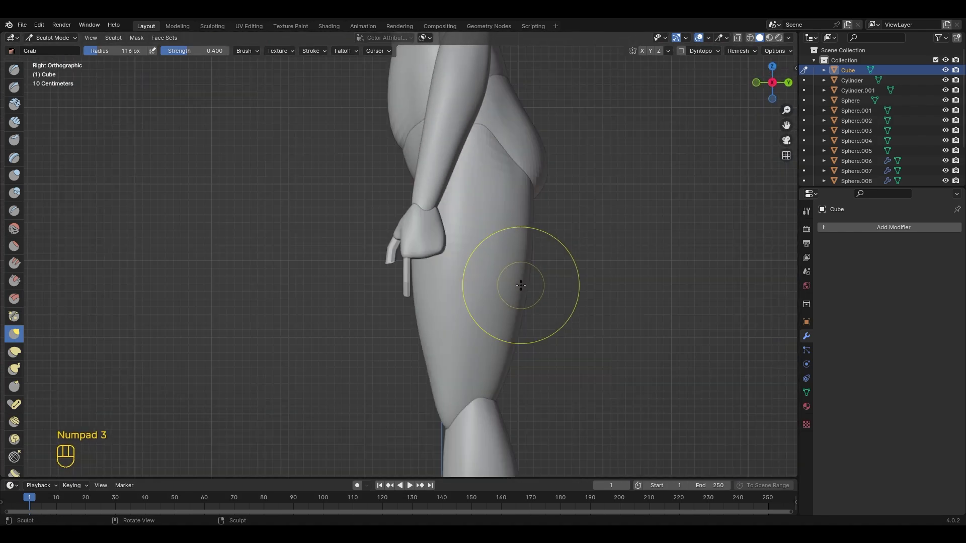
scroll(518, 285, "up", 3)
left_click(46, 40)
left_click(49, 51)
left_click(412, 283)
scroll(430, 291, "up", 2)
middle_click_drag(470, 309, 454, 299, "shift")
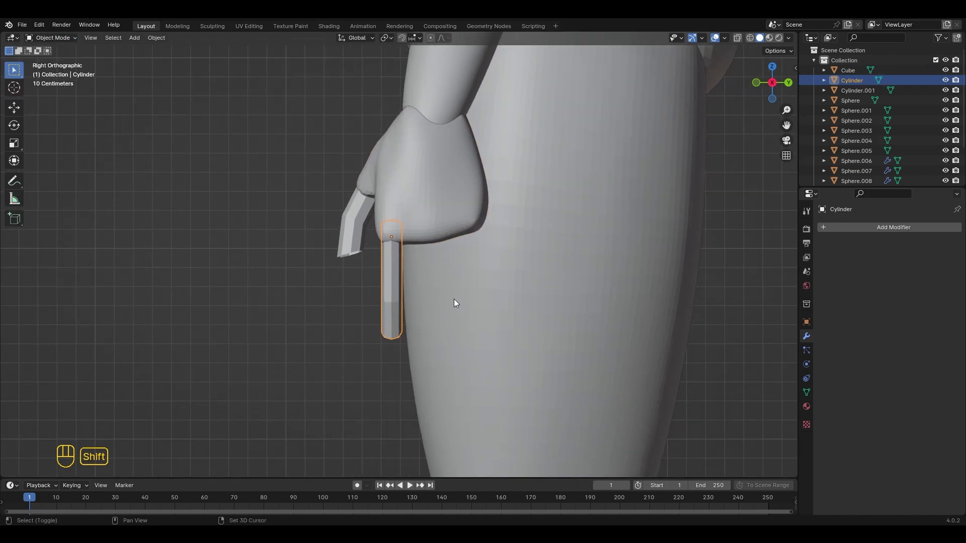
key("shift+d")
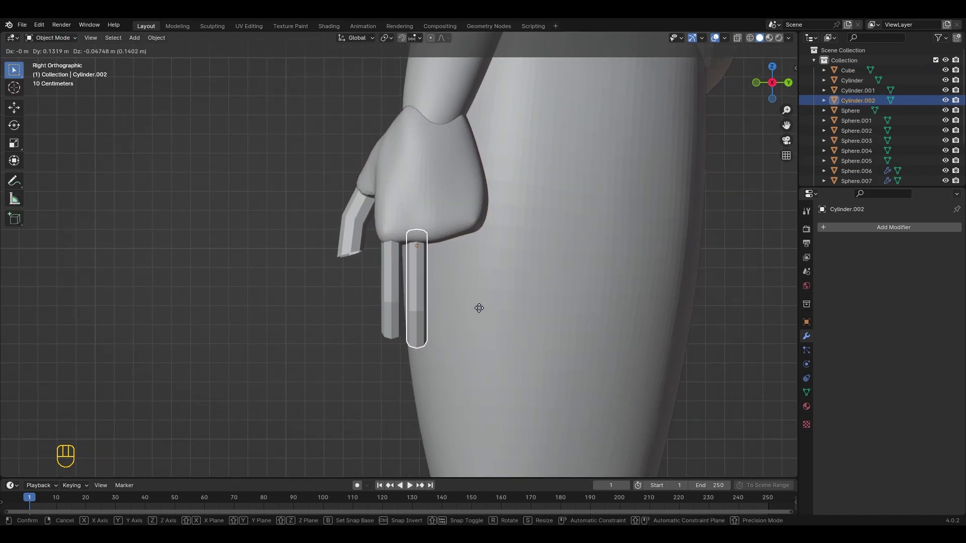
left_click(479, 308)
key("shift+d")
left_click(511, 306)
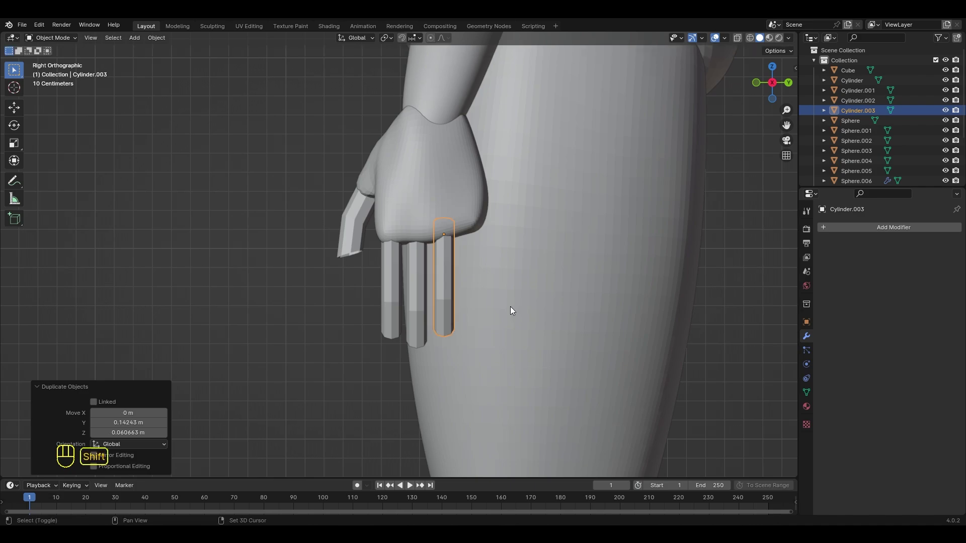
- Duplicate the finger once more for the little finger and scale the copy to 0.856
key("shift+d")
key("s")
left_click(536, 309)
- In the back view, place the little finger on the palm, rotate it -9.37°, and rotate the ring and middle fingers to fan them out
key("KP_3")
key("ctrl+KP_3")
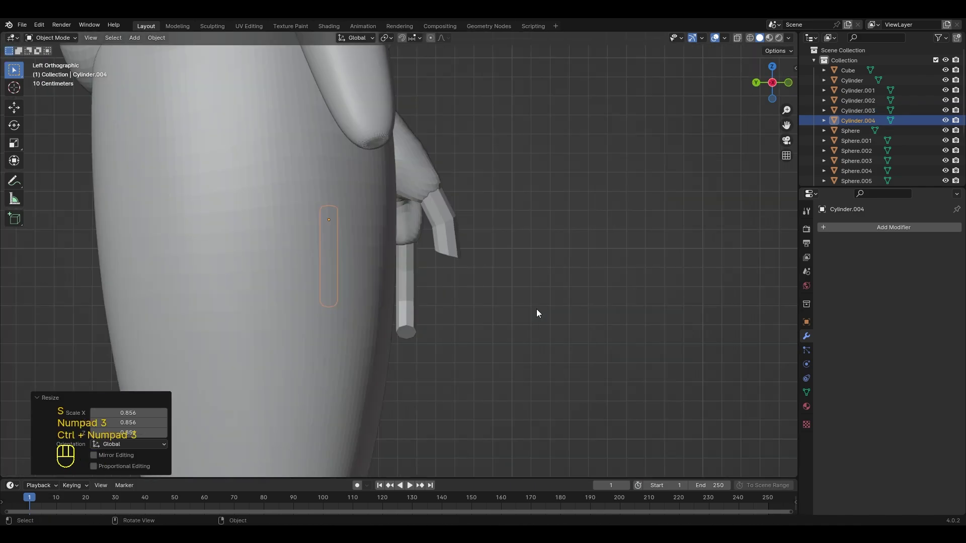
key("ctrl+KP_3")
key("ctrl+KP_1")
key("g")
key("r")
left_click(449, 275)
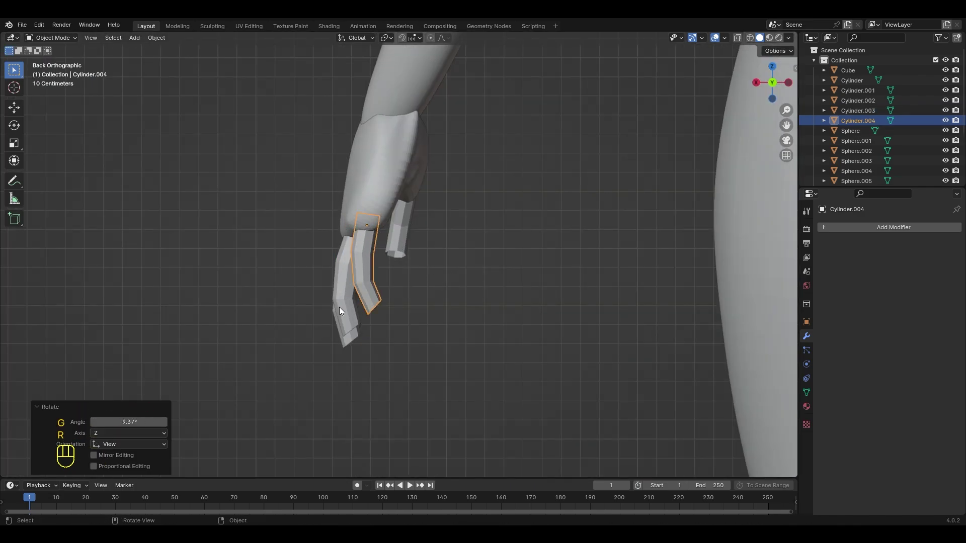
left_click(339, 308)
key("r")
left_click(442, 327)
left_click(354, 336)
key("r")
left_click(412, 355)
- Return the hand to Sculpt Mode and fit the palm's lower edge to the four finger bases with the Grab brush
middle_click_drag(411, 356, 438, 291)
left_click(428, 202)
left_click(64, 73)
middle_click_drag(375, 254, 386, 279)
scroll(402, 274, "up", 3)
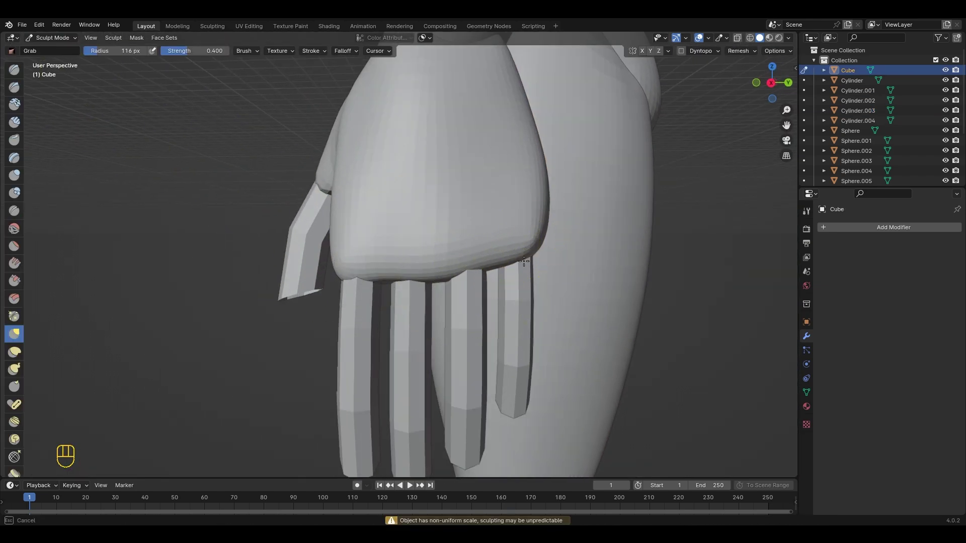
scroll(511, 248, "down", 2)
mouse_move(521, 234)
middle_mouse_down()
mouse_move(509, 252)
mouse_move(387, 264)
middle_mouse_up()
mouse_move(334, 243)
middle_mouse_down()
mouse_move(385, 237)
mouse_move(435, 258)
mouse_move(413, 292)
middle_mouse_up()
scroll(436, 259, "down", 2)
key("ctrl+KP_1")
scroll(392, 246, "up", 5)
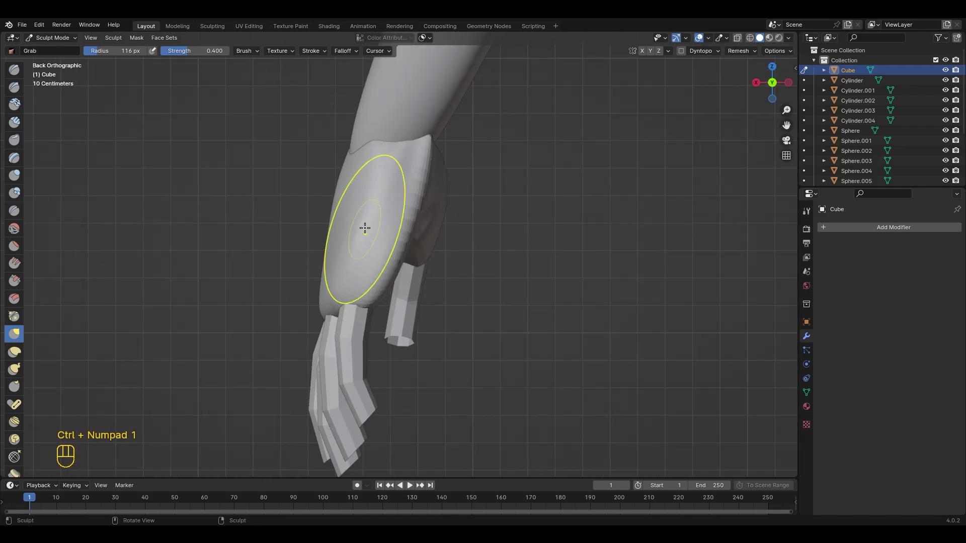
- Smooth and reshape the little-finger side of the palm
middle_click_drag(395, 166, 396, 218)
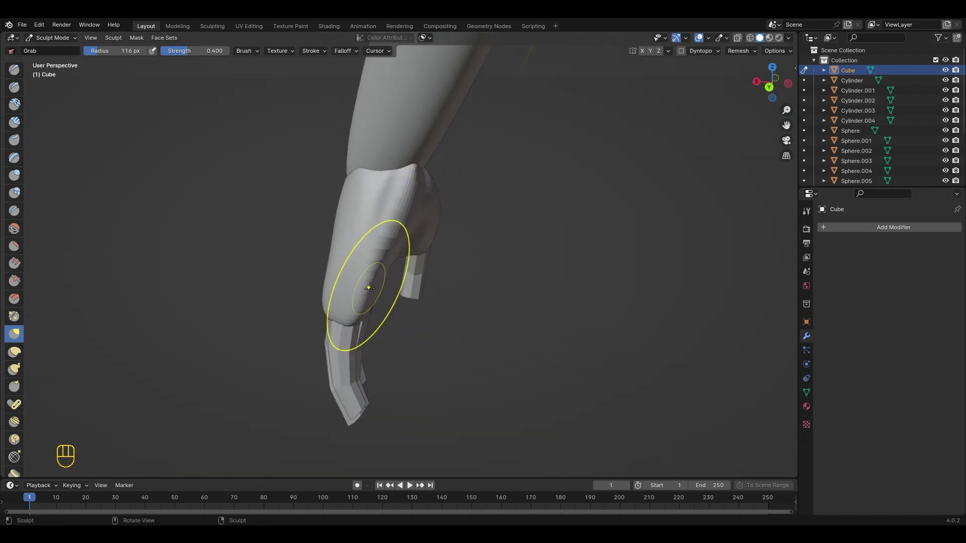
middle_click_drag(369, 284, 322, 317)
left_click_drag(334, 257, 339, 236, "shift")
middle_click_drag(337, 247, 387, 222)
left_click_drag(388, 224, 395, 227)
mouse_move(395, 227)
middle_mouse_down()
mouse_move(360, 246)
mouse_move(400, 255)
middle_mouse_up()
scroll(402, 257, "down", 3)
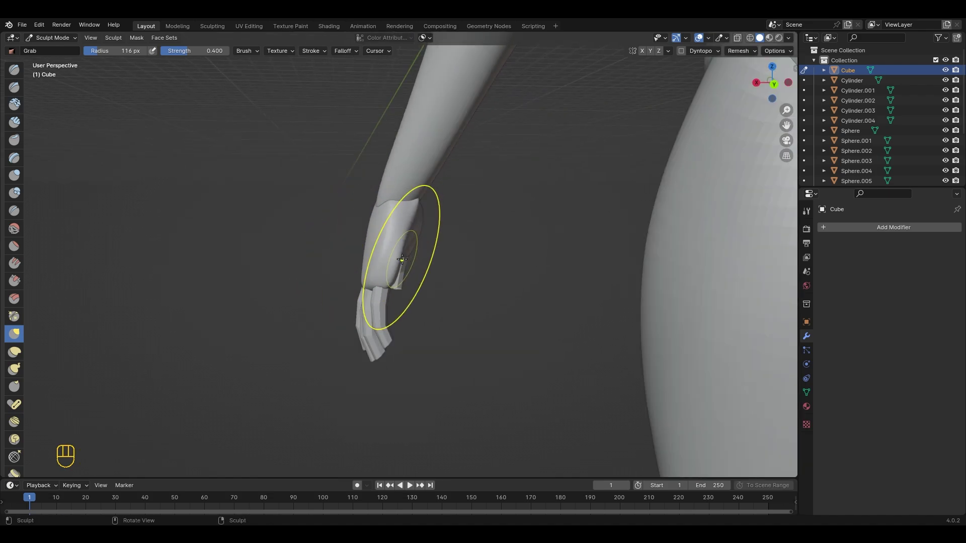
- Adjust the wrist corner and finger end of the palm from the back view with the Grab brush
key("ctrl+KP_1")
scroll(403, 259, "up", 1)
middle_click_drag(429, 203, 427, 221, "shift")
scroll(414, 218, "up", 1)
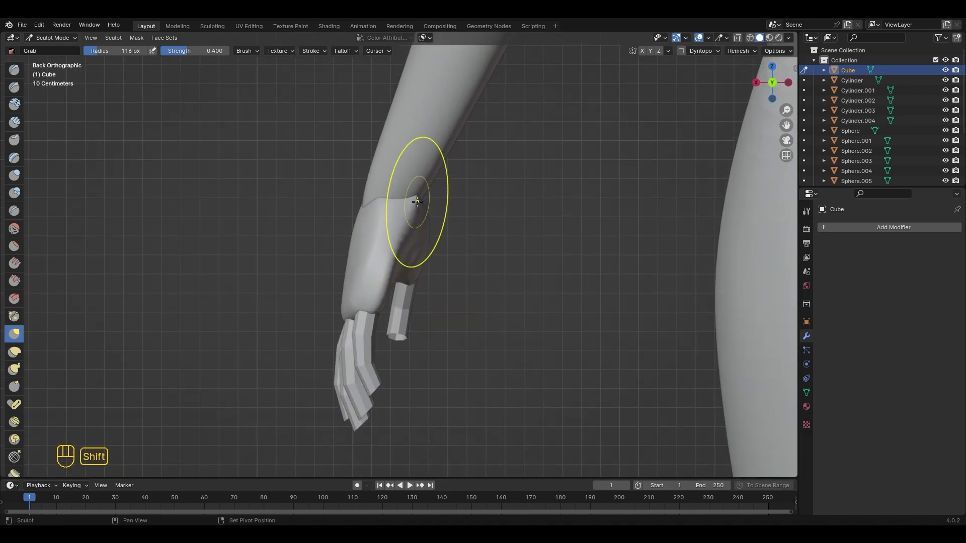
middle_click_drag(377, 310, 380, 288, "shift")
scroll(378, 289, "up", 1)
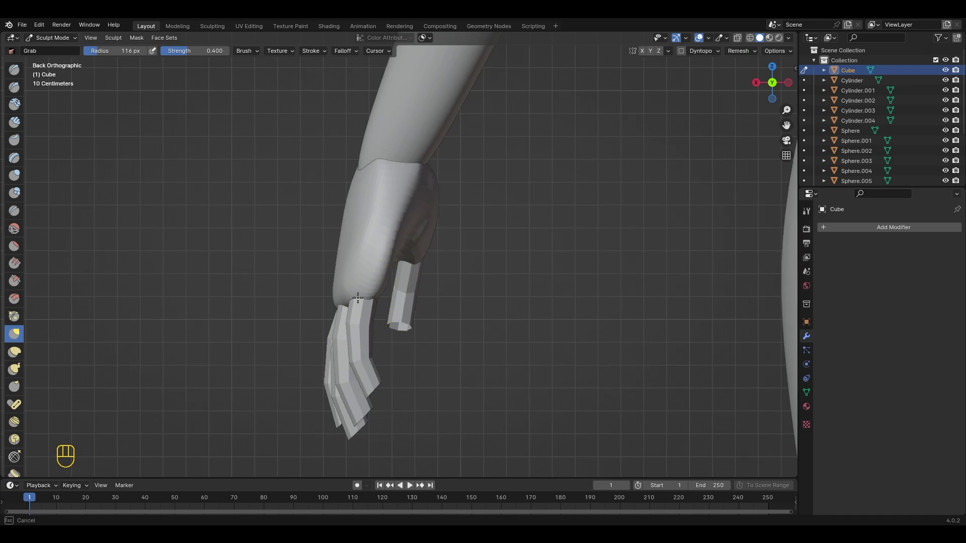
scroll(367, 291, "down", 1)
scroll(367, 291, "down", 2)
- Return to Object Mode, then rotate and reposition the little finger in the back view
left_click(66, 39)
left_click(60, 51)
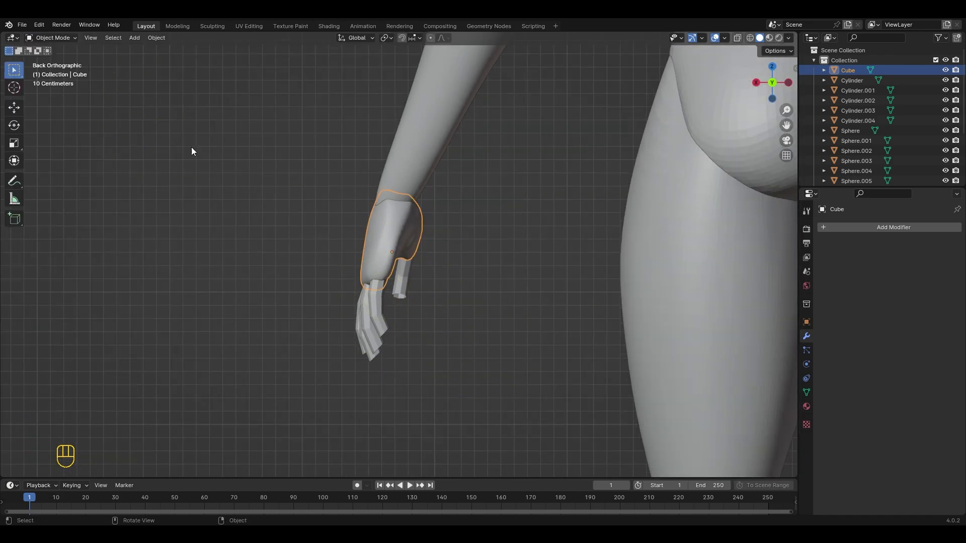
left_click(378, 305)
key("r")
left_click(456, 345)
key("g")
left_click(456, 345)
- Rotate the ring finger -5.83° and shift it on the palm, then move the middle finger slightly
left_click(371, 329)
key("r")
left_click(449, 359)
key("g")
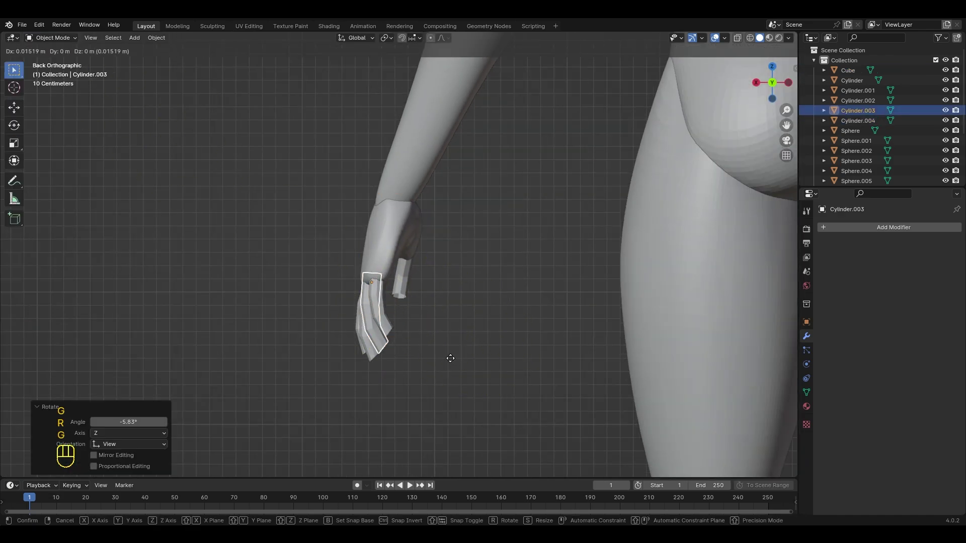
left_click(452, 358)
left_click(371, 347)
key("g")
left_click(412, 370)
- In the front view, rotate the middle finger and reposition the index finger at the palm's end
middle_click_drag(412, 370, 500, 330)
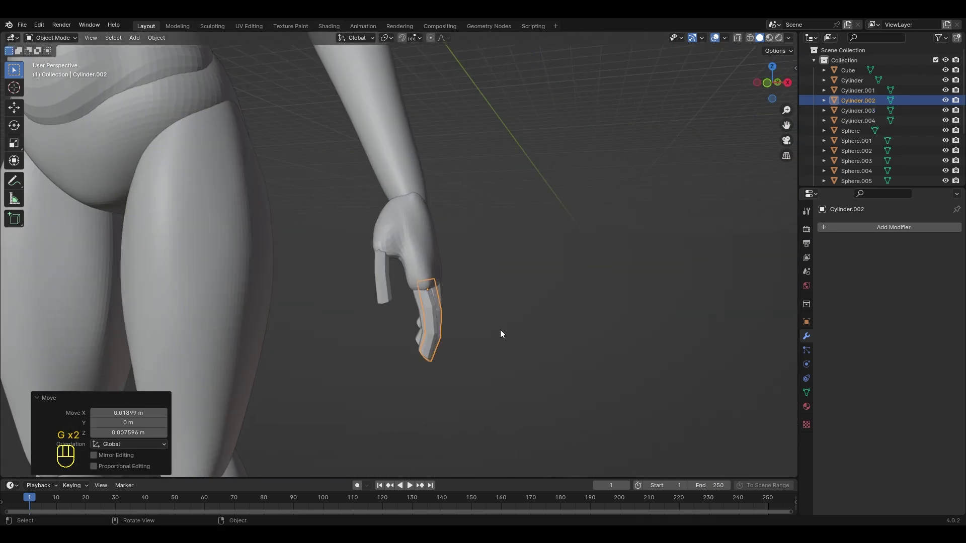
key("KP_1")
key("r")
left_click(494, 350)
left_click(434, 338)
key("g")
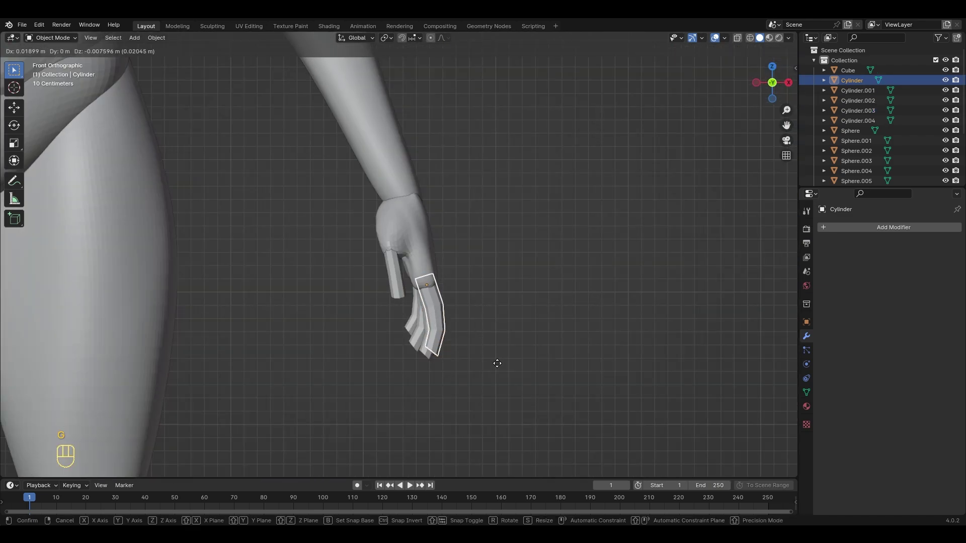
left_click(497, 364)
- Move the thumb slightly and rotate it in the front view to slant toward the fingers
scroll(483, 356, "up", 2)
left_click(395, 288)
key("g")
left_click(478, 343)
key("r")
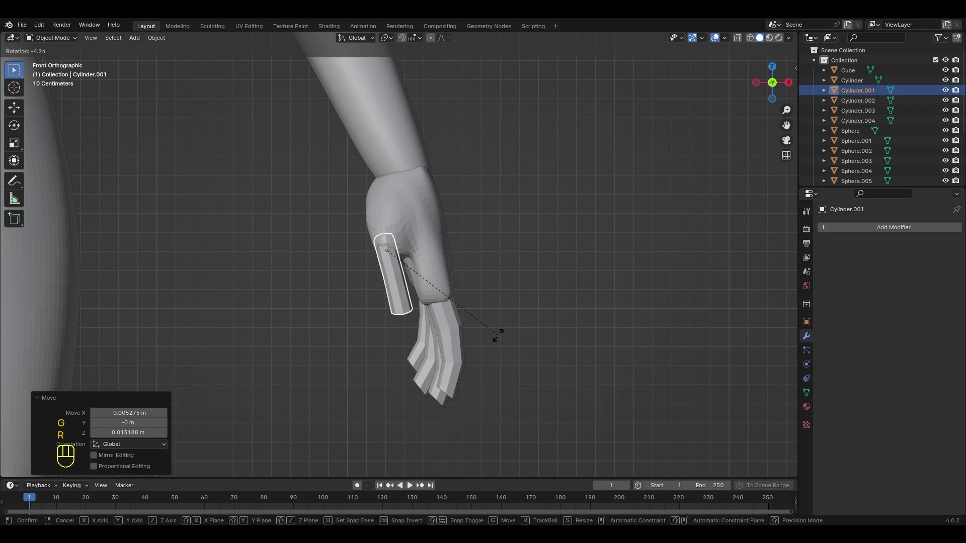
left_click(490, 339)
- Try to move the thumb closer to the palm from an angled view
middle_click_drag(497, 340, 441, 333)
key("g")
left_click(452, 330)
key("KP_3")
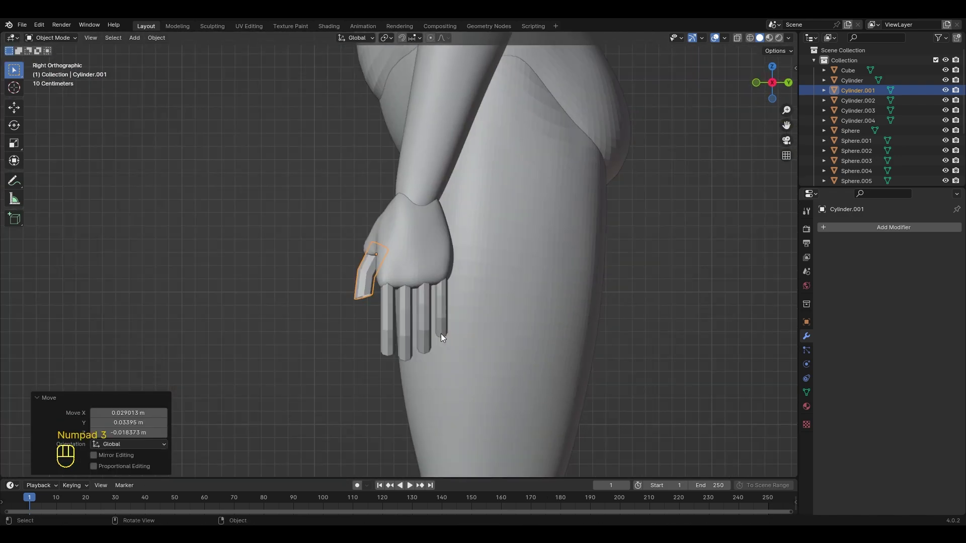
key("ctrl+z")
left_click(579, 329)
- Rotate the thumb in the right view to adjust its angle against the palm
scroll(337, 340, "up", 1)
middle_click_drag(335, 341, 380, 363, "shift")
left_click(404, 287)
key("r")
left_click(480, 342)
left_click(734, 388)
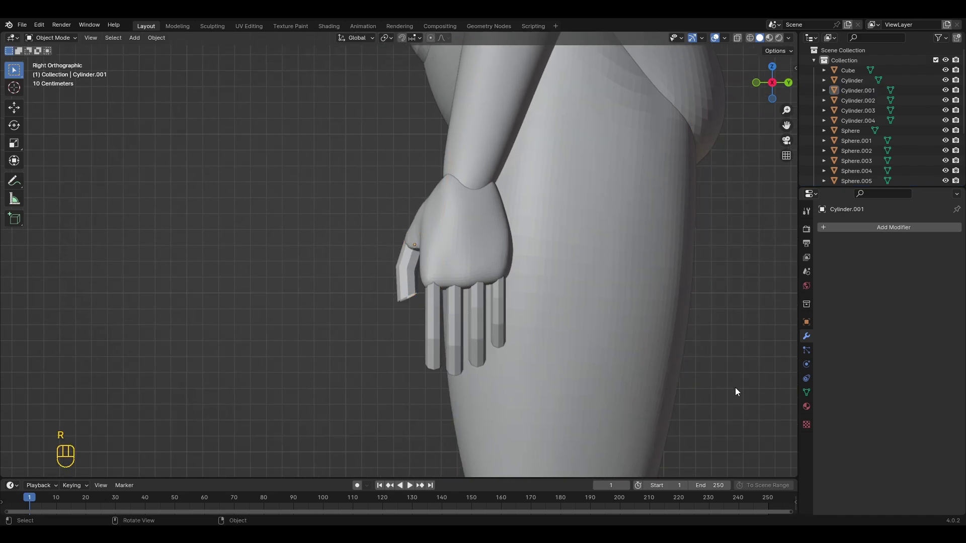
- Add a Mirror modifier to the hand on the X axis, with Sphere.001 as the mirror object
middle_click_drag(459, 323, 563, 317)
scroll(563, 317, "down", 4)
key("KP_1")
scroll(393, 267, "up", 2)
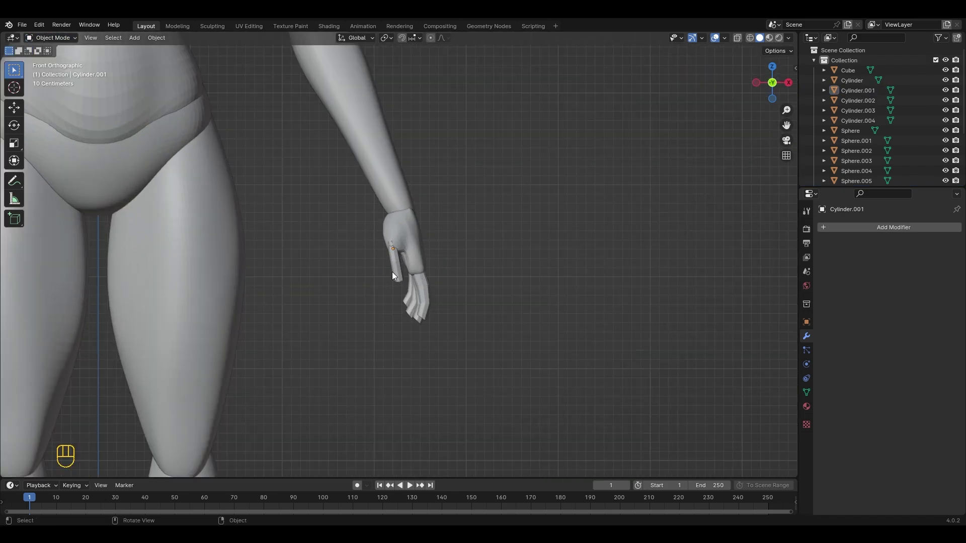
left_click(392, 272)
left_click(404, 243)
scroll(400, 239, "down", 4)
middle_click_drag(318, 201, 403, 331, "shift")
left_click(882, 227)
mouse_move(879, 261)
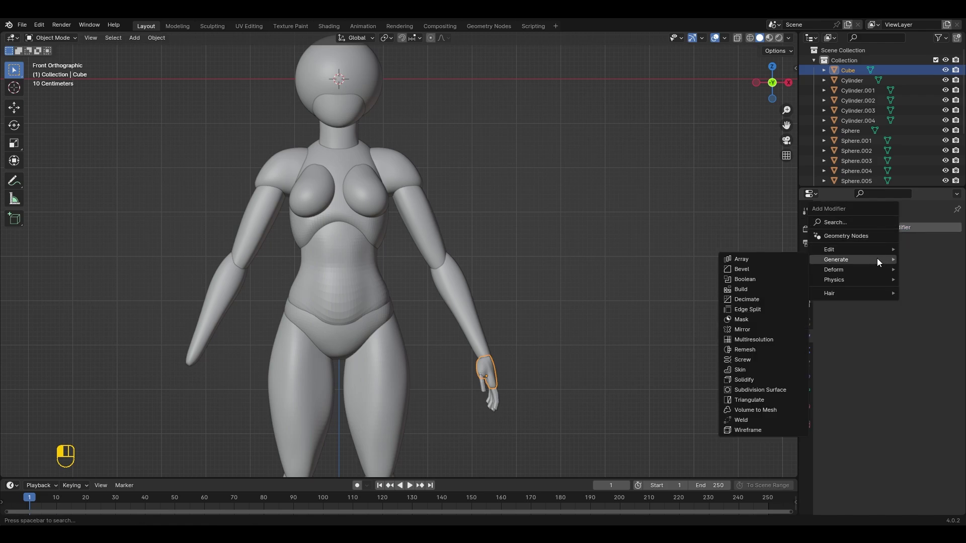
left_click(754, 329)
left_click(549, 322)
- Join the thumb and the four fingers into one object
middle_click_drag(569, 348, 554, 307, "shift")
scroll(405, 253, "up", 4)
left_click(391, 226)
left_click(429, 271, "shift")
left_click(420, 286, "shift")
left_click(409, 284, "shift")
left_click(404, 272, "shift")
key("ctrl+j")
- Add a Mirror modifier to the joined fingers on the X axis, with Sphere.001 as the mirror object
scroll(499, 262, "down", 2)
left_click(872, 228)
mouse_move(872, 231)
left_click(748, 300)
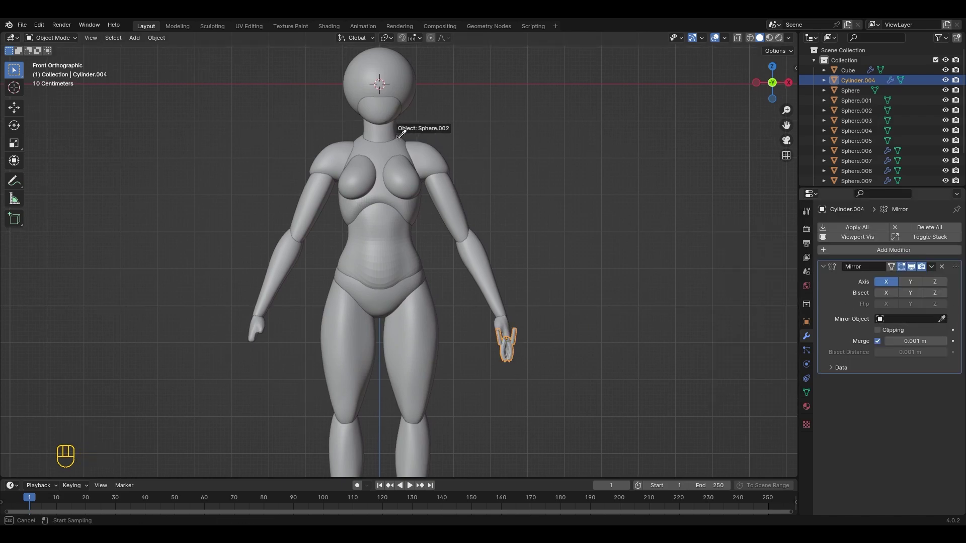
left_click(390, 120)
left_click(566, 246)
- Return the hand to Sculpt Mode and fit its wrist edge to the forearm with the Grab brush
middle_click_drag(572, 343, 473, 273, "shift")
scroll(478, 281, "up", 7)
middle_click_drag(498, 320, 522, 303, "shift")
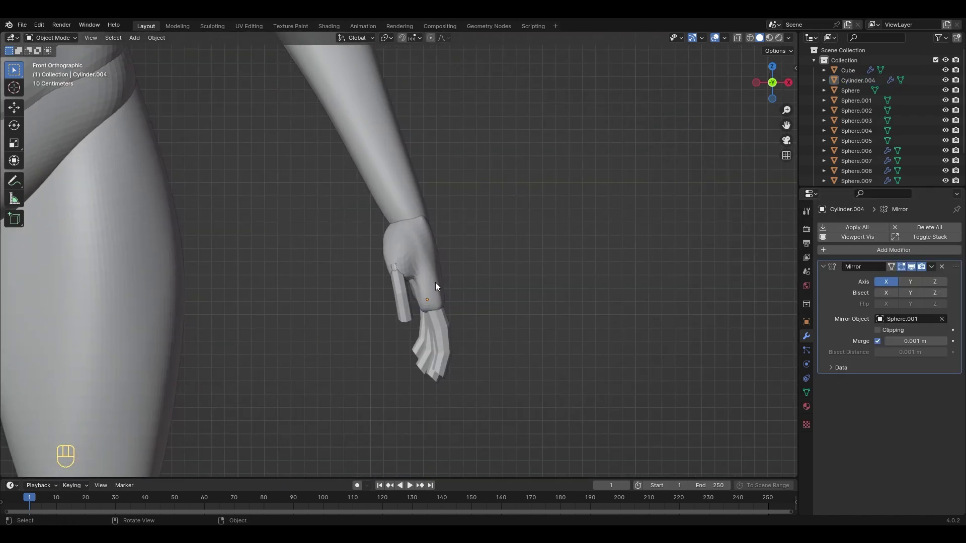
left_click(436, 283)
left_click(66, 38)
left_click(66, 73)
scroll(371, 242, "up", 1)
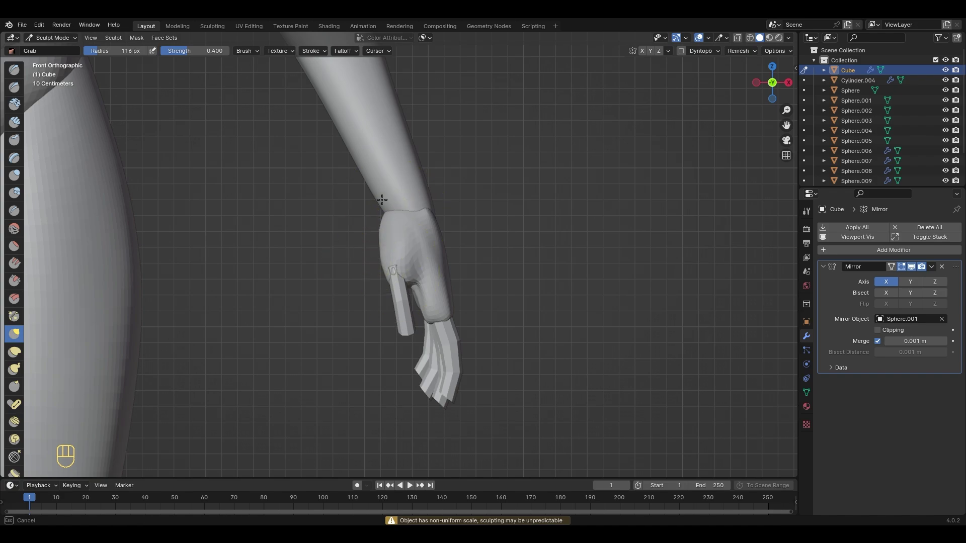
middle_click_drag(379, 251, 404, 262)
key("KP_1")
scroll(474, 263, "down", 3)
scroll(528, 296, "down", 3)
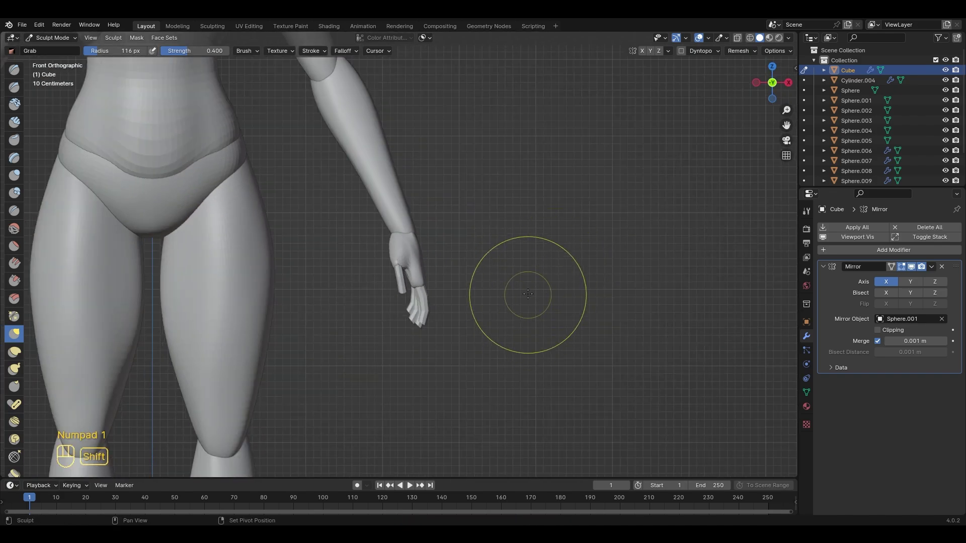
- Smooth the back of the hand between the wrist and the knuckles
middle_click_drag(529, 295, 527, 280, "shift")
scroll(503, 252, "up", 6)
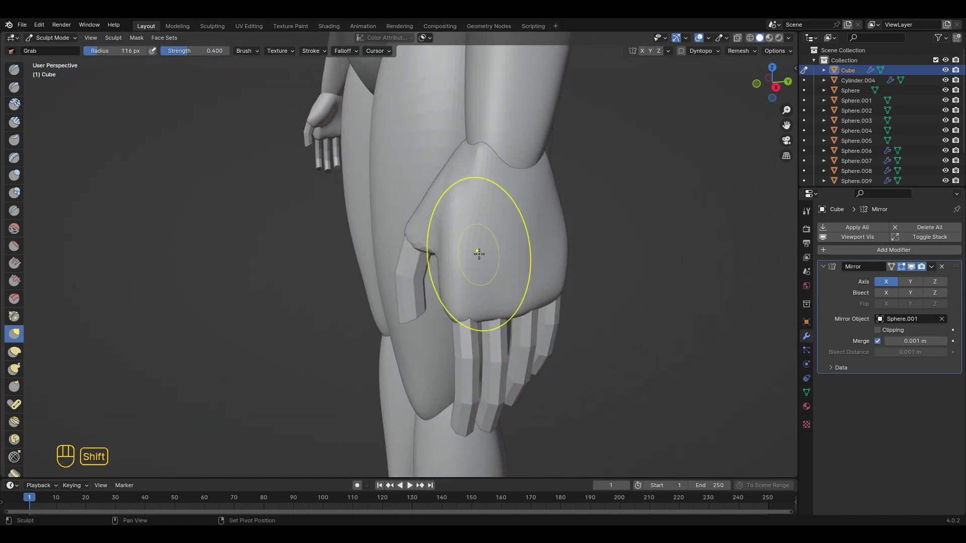
left_click_drag(479, 255, 518, 218, "shift")
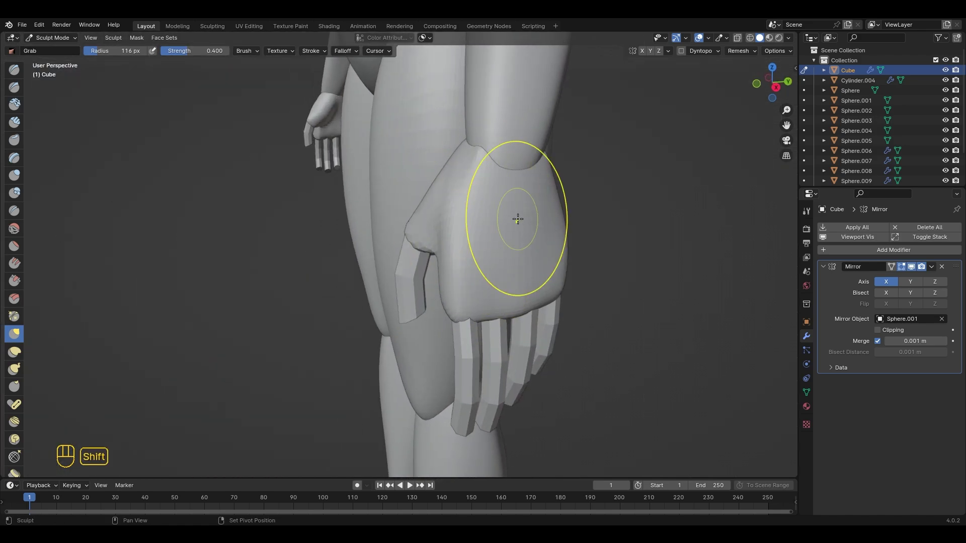
left_click_drag(518, 218, 479, 261, "shift")
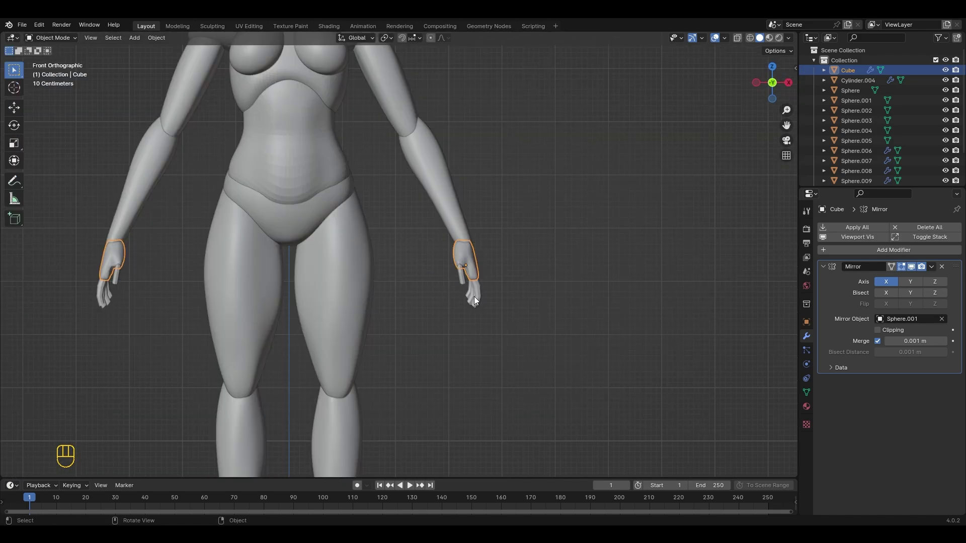
- Select the joined fingers and thumb object and enter Edit Mode on it
left_click(474, 297)
key("r")
right_click(530, 349)
middle_click_drag(526, 323, 394, 259, "shift")
scroll(395, 258, "up", 6)
key("Tab")
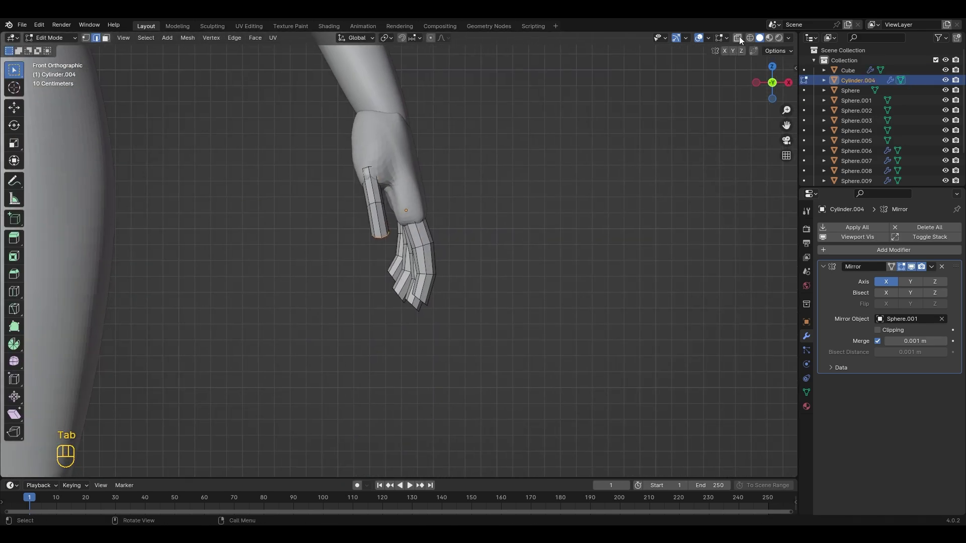
- Select all faces of the four fingers without the thumb, including hidden ones, and rotate them 12.6° in the front view
left_click(738, 38)
key("3")
left_click_drag(456, 325, 380, 259)
left_click_drag(453, 191, 401, 261, "shift")
left_click(737, 37)
scroll(501, 226, "down", 7)
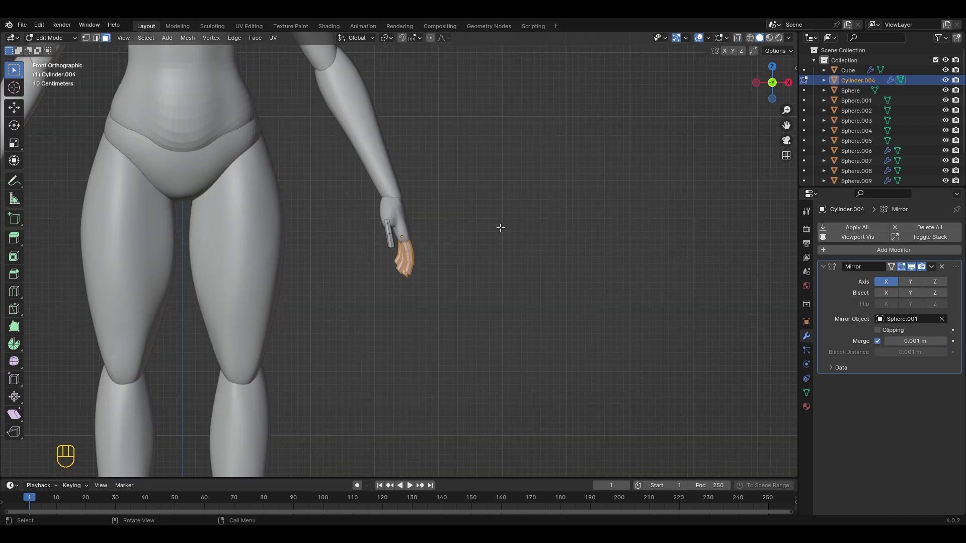
middle_click_drag(497, 289, 522, 276, "shift")
key("r")
left_click(501, 296)
- Move the four fingers about -0.057 m in X and -0.023 m in Z against the palm, and return to Object Mode
key("g")
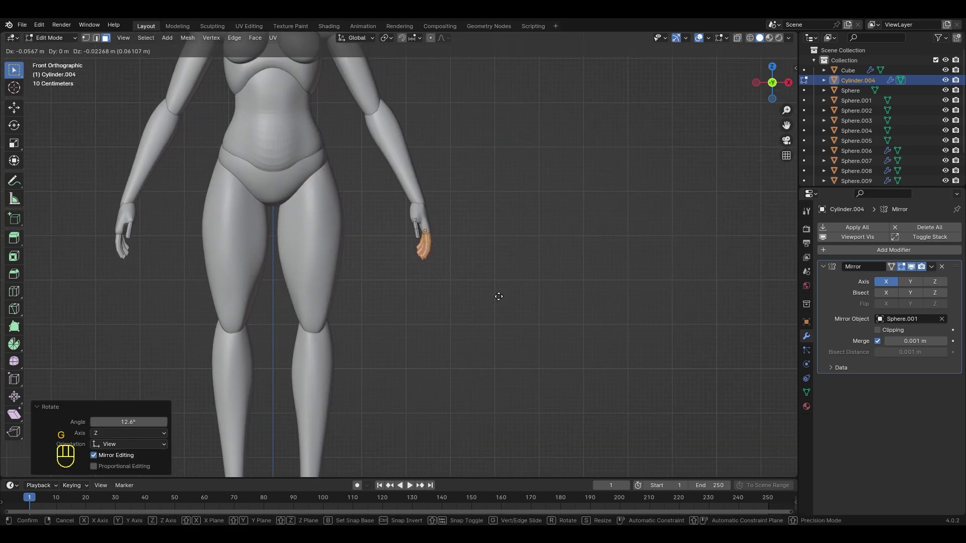
left_click(498, 295)
key("Tab")
left_click(552, 278)
scroll(528, 272, "down", 1)
middle_click_drag(488, 266, 557, 313, "shift")
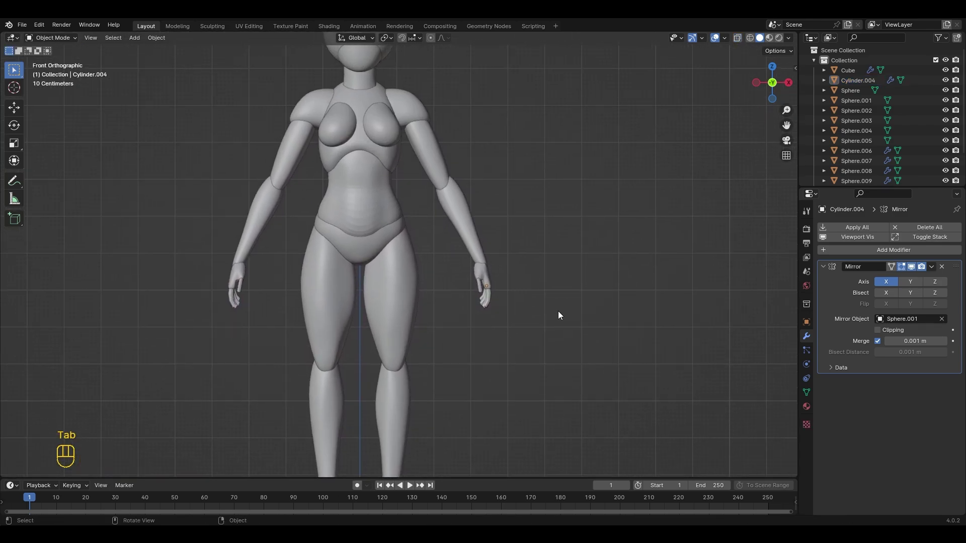
- Delete the Sphere.005 object in the head and neck area
scroll(558, 313, "down", 2)
left_click(383, 122)
key("Delete")
- Examine the whole body from the right, back, left and front orthographic views
key("KP_3")
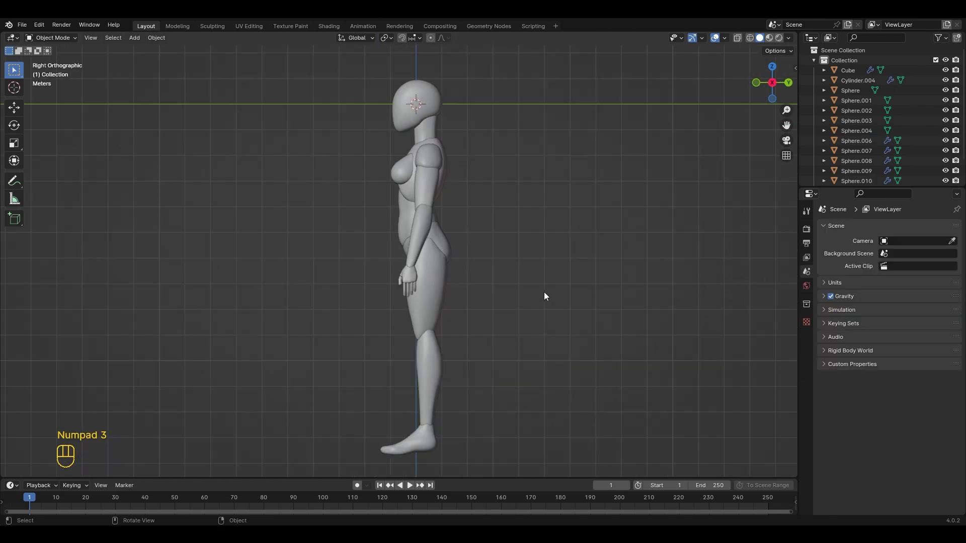
key("ctrl+KP_1")
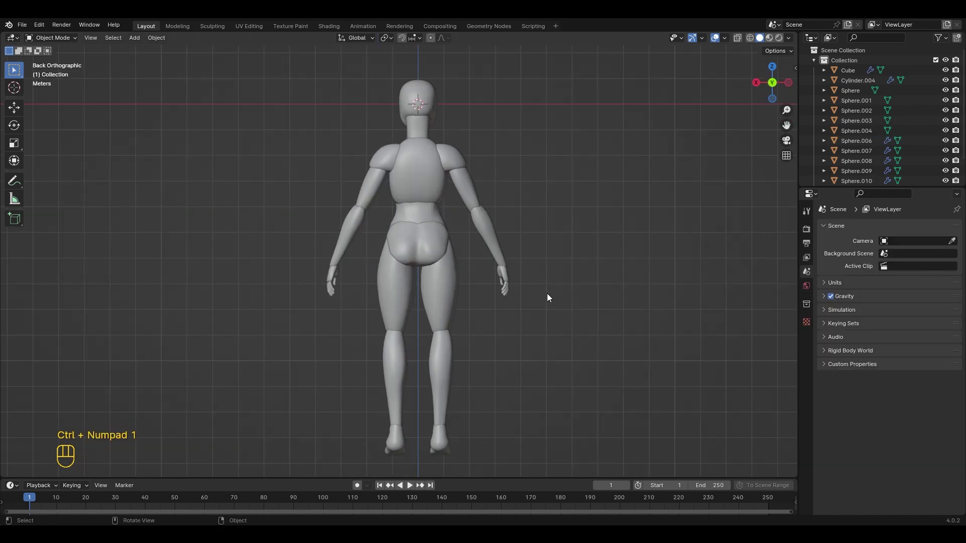
key("ctrl+KP_3")
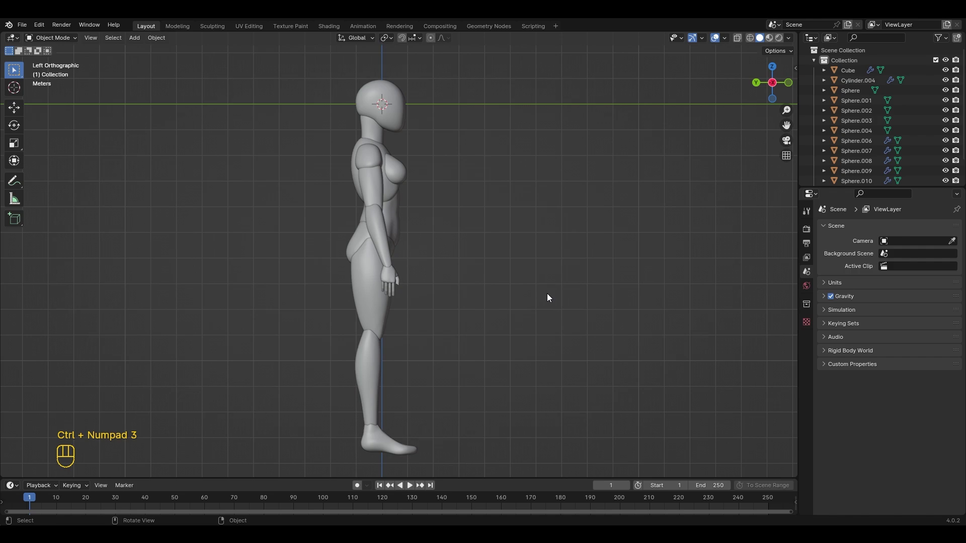
key("KP_1")
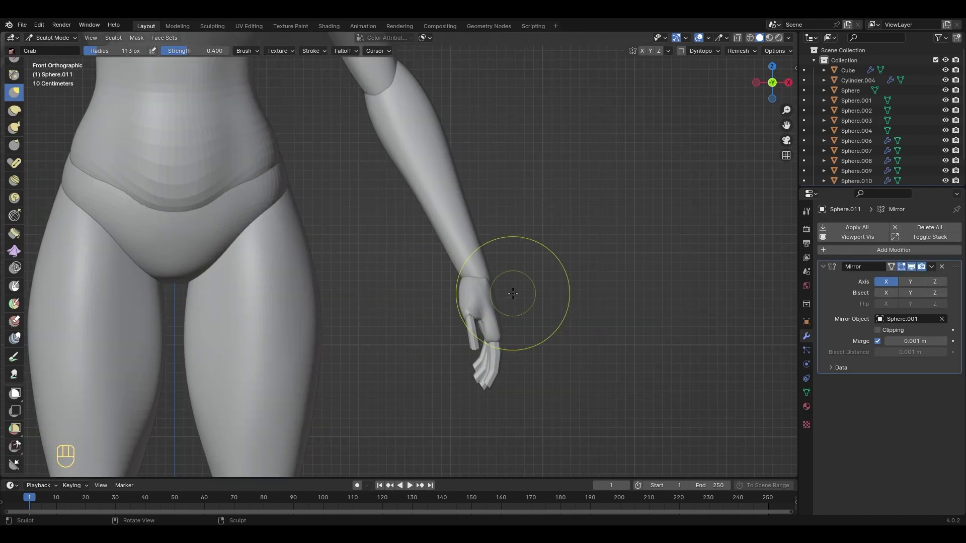
- Switch sculpting from the forearm to the hand, examine the wrist joint up close, and return to Object Mode
mouse_move(477, 245)
middle_mouse_down()
mouse_move(463, 287)
mouse_move(414, 296)
mouse_move(515, 295)
mouse_move(489, 282)
mouse_move(319, 318)
mouse_move(349, 270)
mouse_move(203, 315)
mouse_move(417, 302)
mouse_move(471, 337)
middle_mouse_up()
scroll(489, 282, "up", 2)
key("alt+q")
scroll(318, 319, "up", 2)
scroll(414, 302, "down", 4)
key("KP_1")
scroll(396, 310, "down", 4)
left_click(54, 38)
left_click(55, 49)
scroll(353, 247, "up", 2)
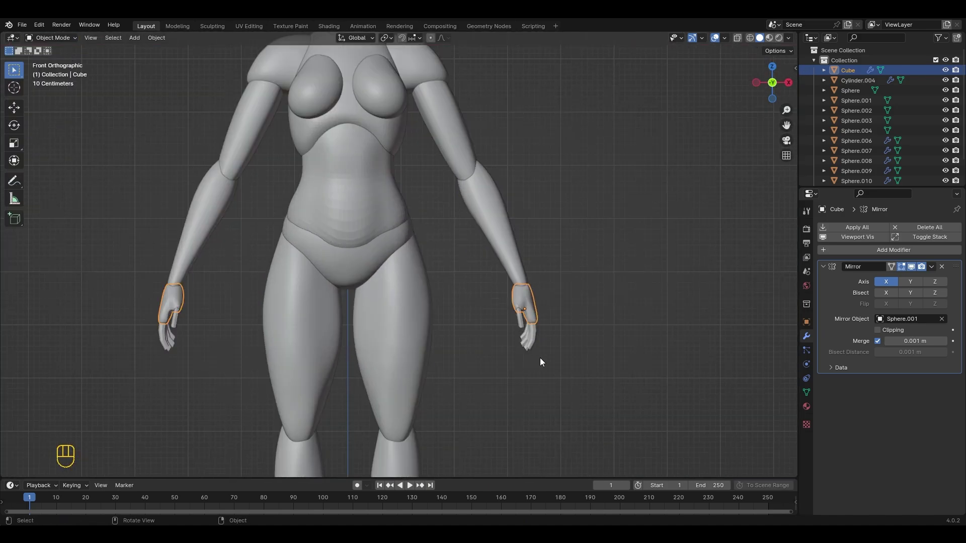
- Shift the hand and fingers together about -0.057 m in X and 0.17 m in Z, rotate them slightly and refine their position at the wrist
left_click_drag(507, 366, 549, 294)
key("g")
left_click(599, 328)
key("r")
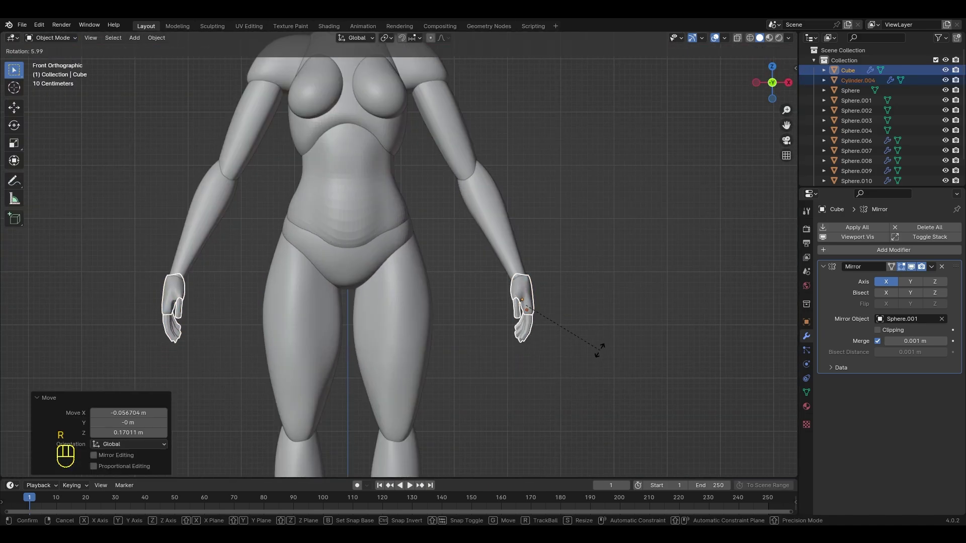
left_click(594, 352)
key("g")
left_click(590, 349)
left_click(635, 354)
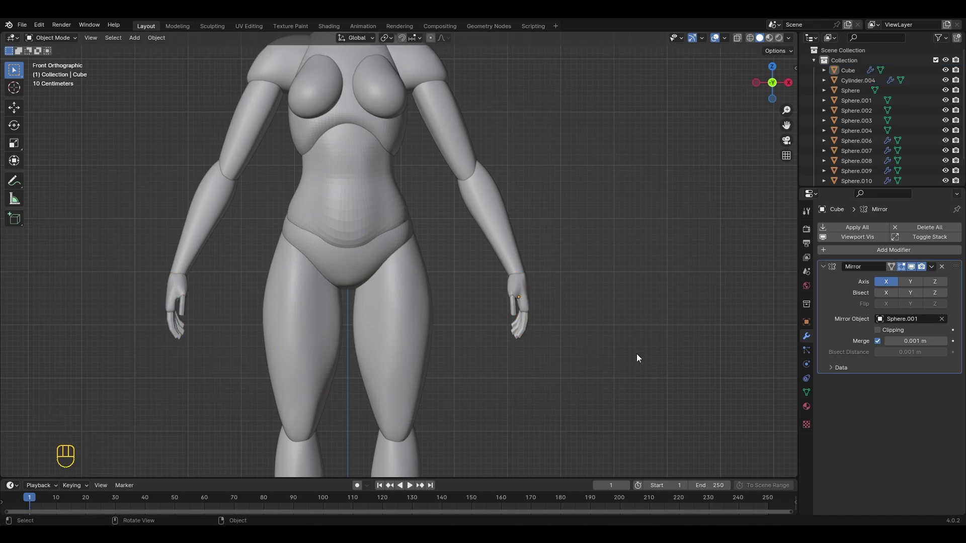
scroll(636, 354, "down", 4)
middle_click_drag(588, 355, 615, 353, "shift")
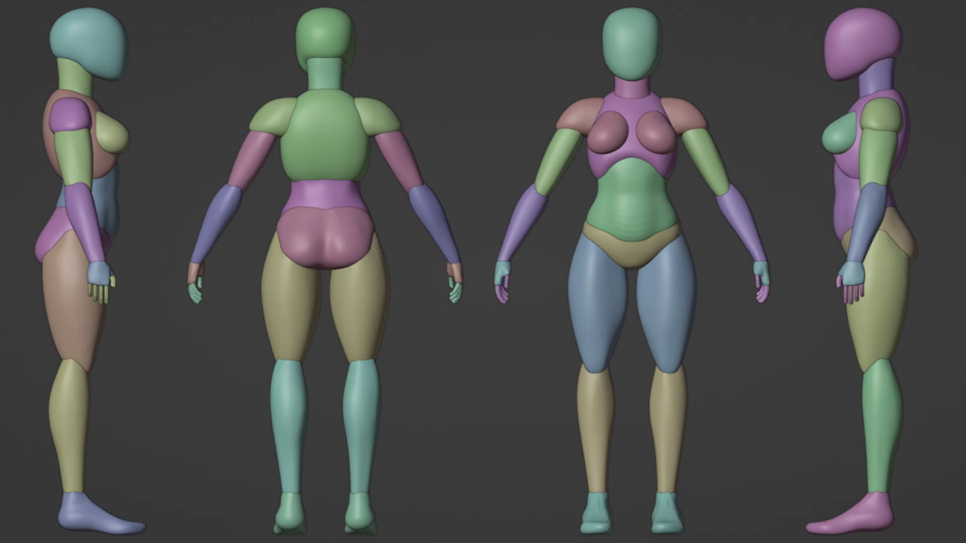